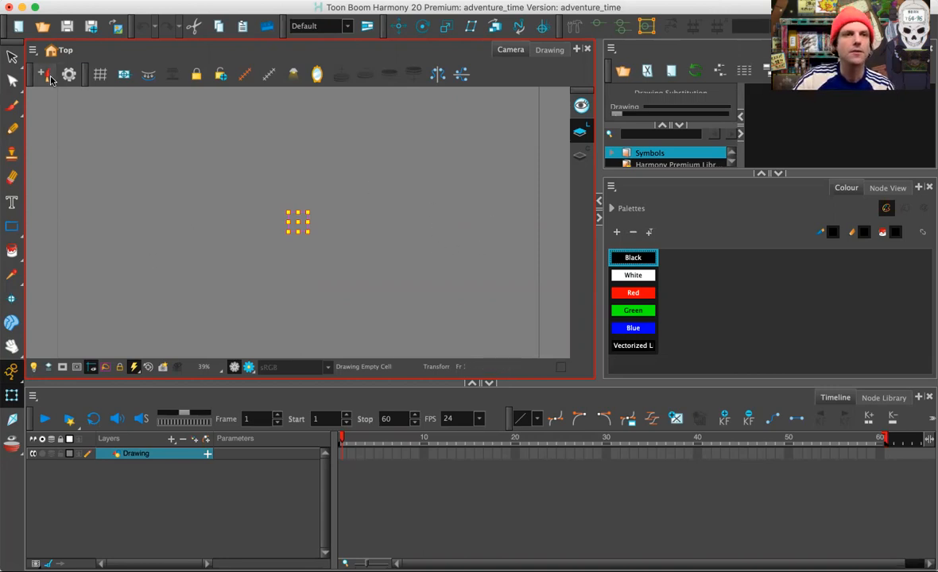
Import the movie adventure time.mov from the Downloads folder into the scene
left_click(142, 1)
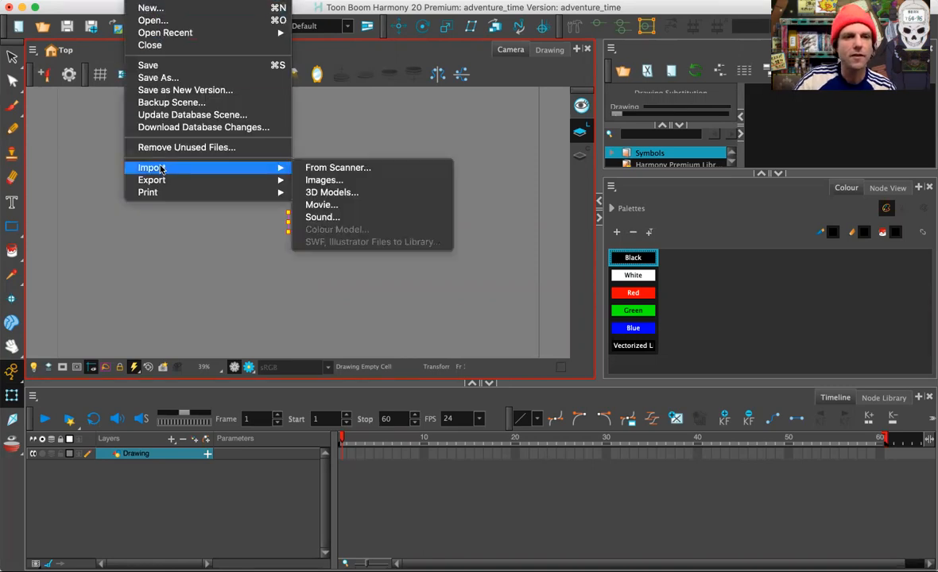
mouse_move(263, 167)
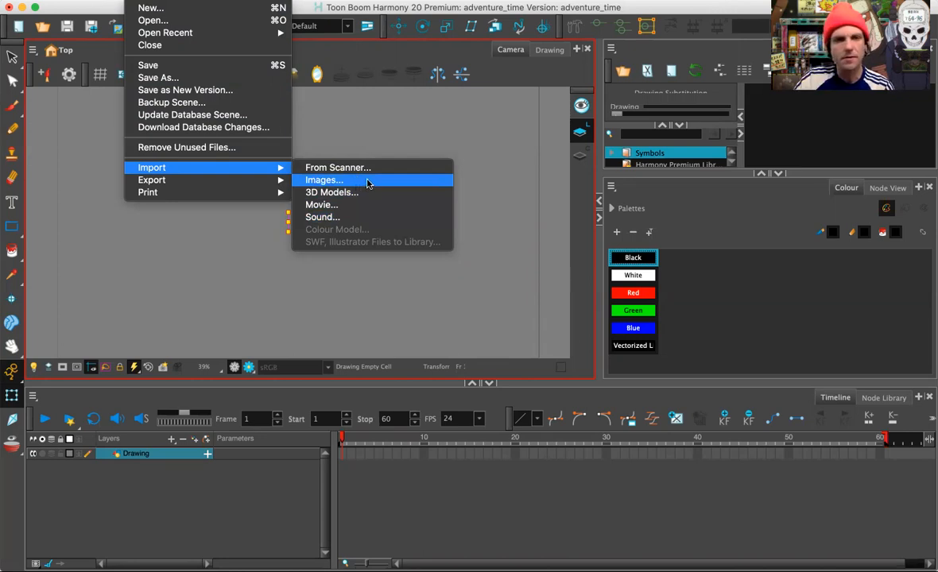
left_click(323, 208)
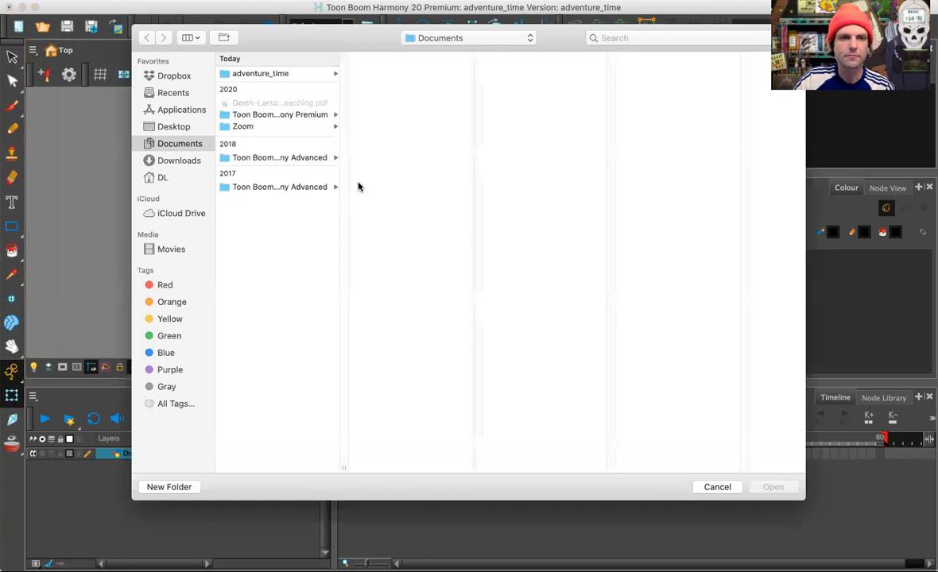
left_click(178, 159)
left_click(271, 75)
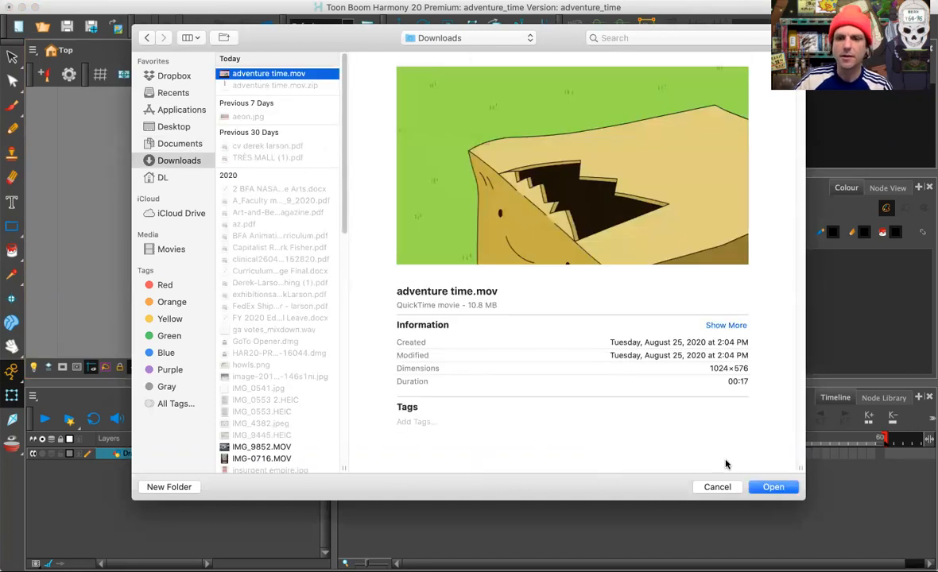
left_click(755, 487)
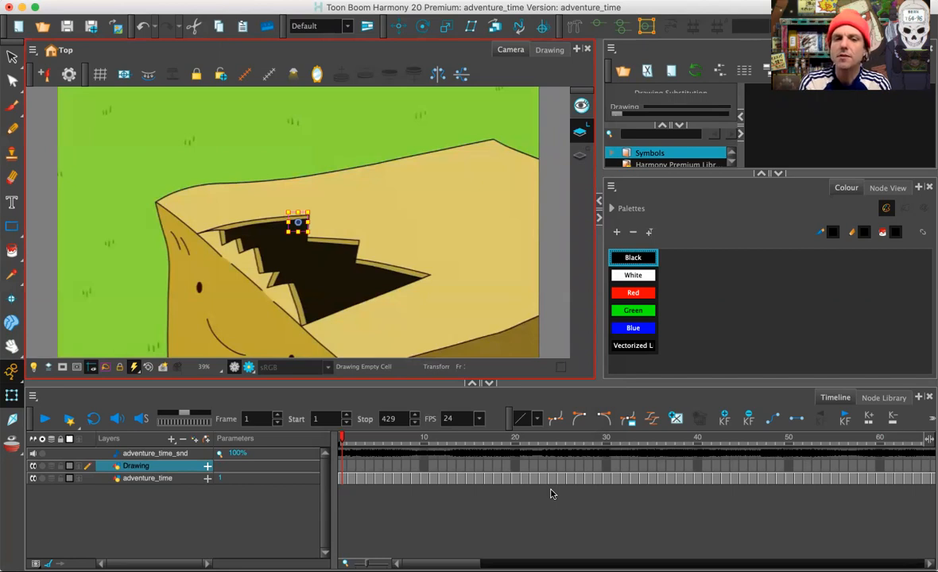
Examine the different shots of the imported clip along the timeline, from the cat in the box through to frame 292
left_click(627, 437)
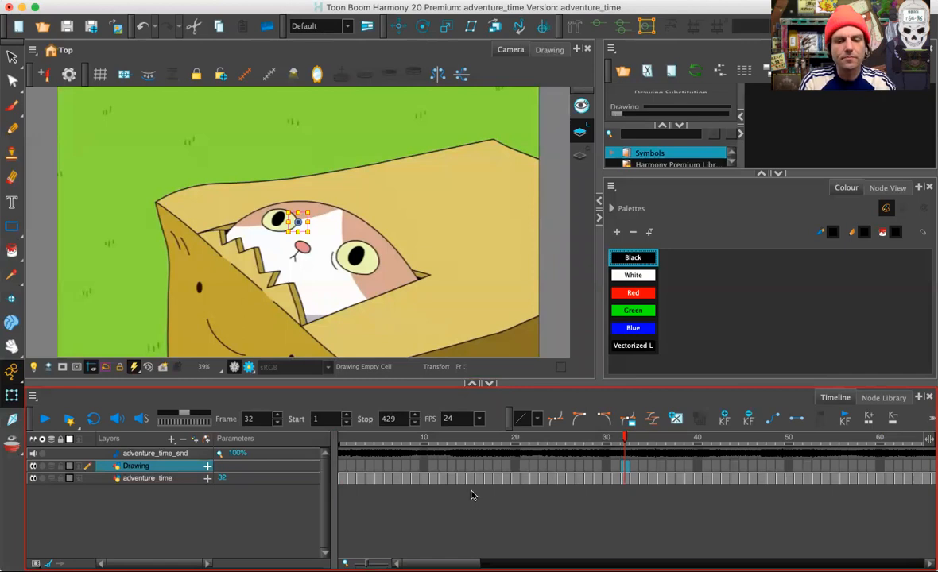
key("1")
key("1")
key("1")
key("1")
key("1")
left_click(621, 439)
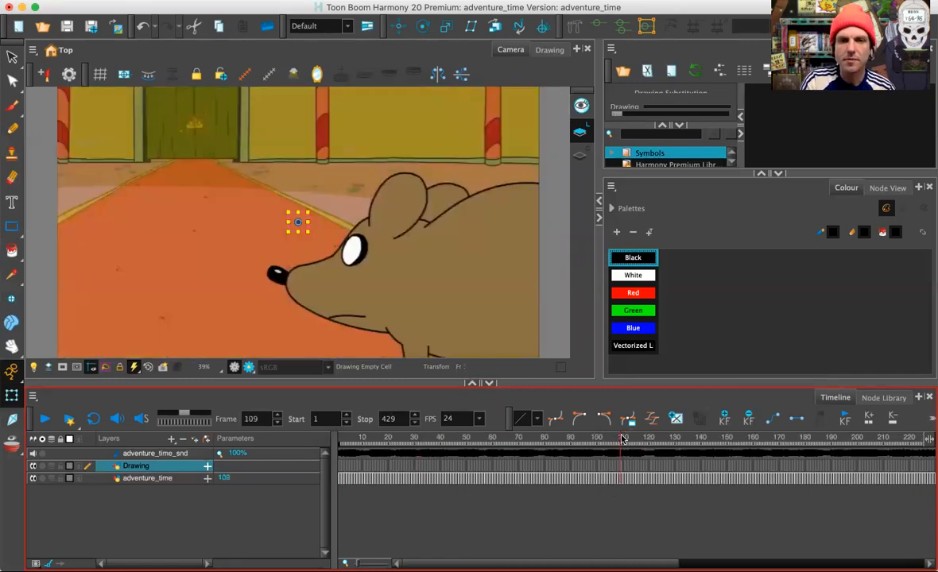
left_click(431, 172)
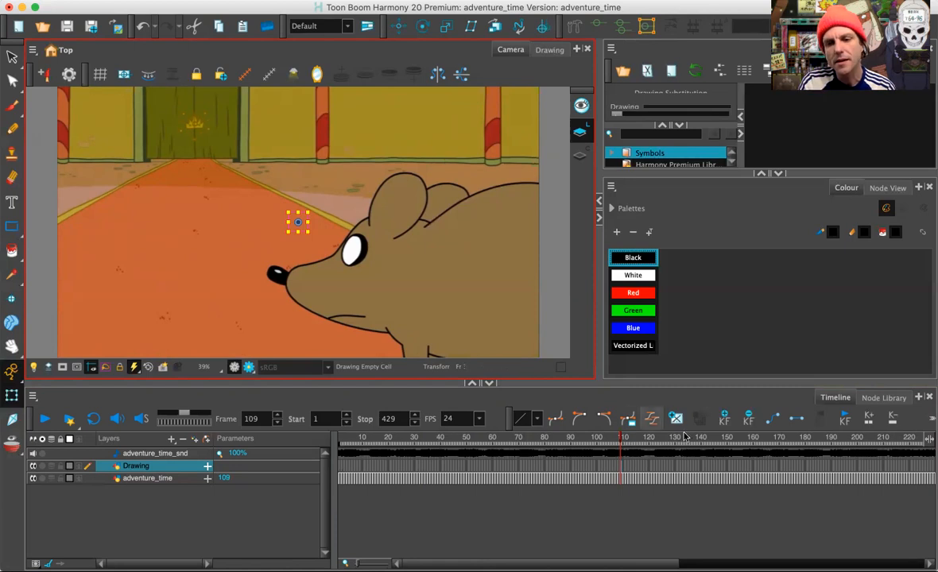
left_click(734, 438)
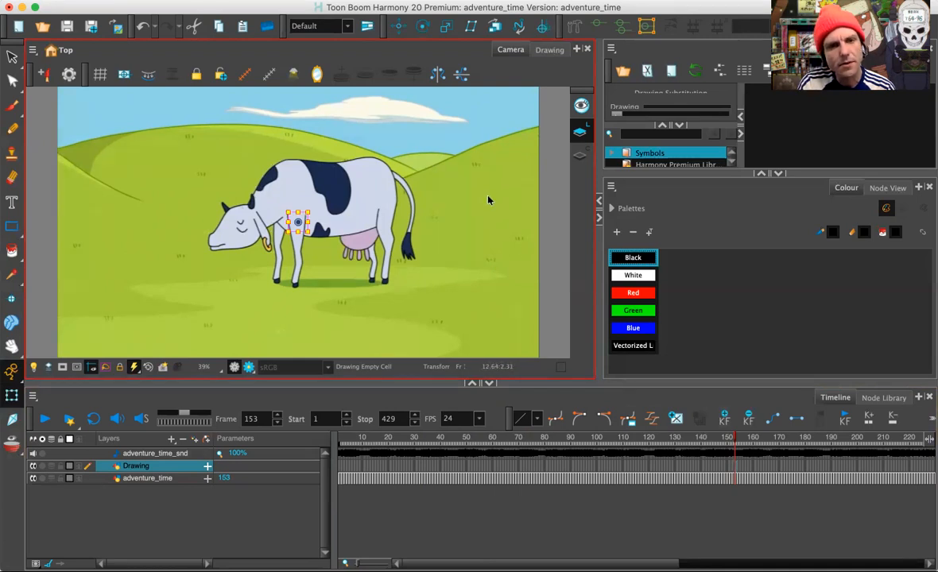
left_click(823, 438)
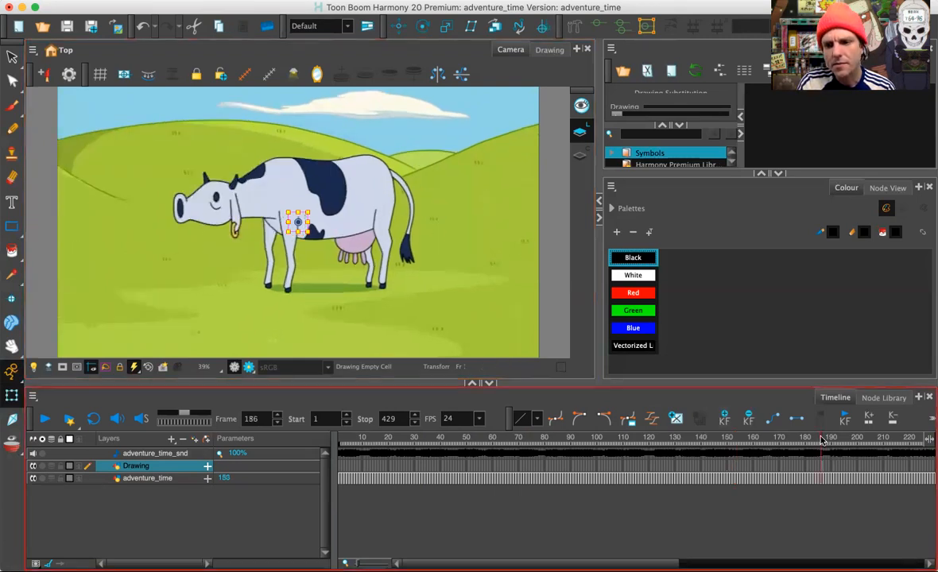
left_click(906, 438)
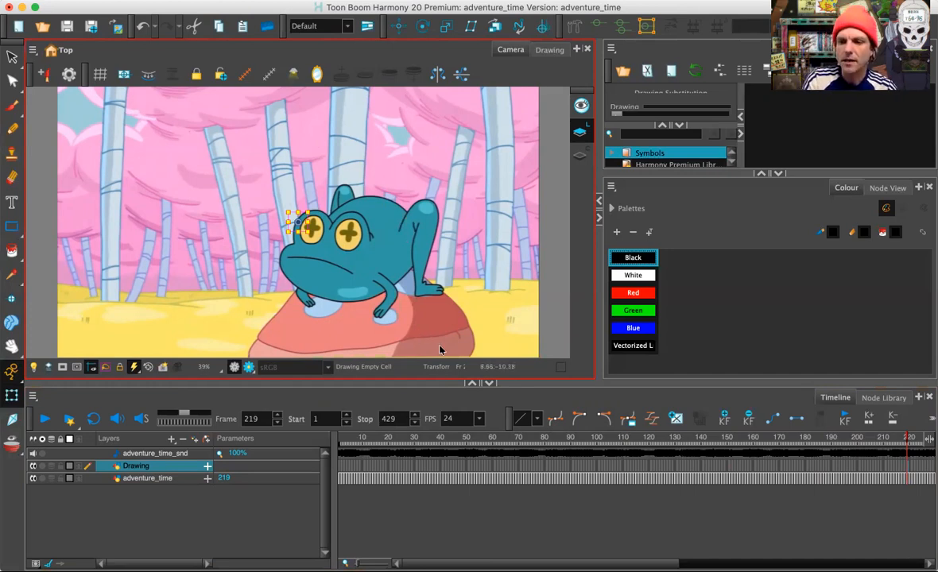
left_click_drag(636, 563, 849, 563)
left_click(648, 437)
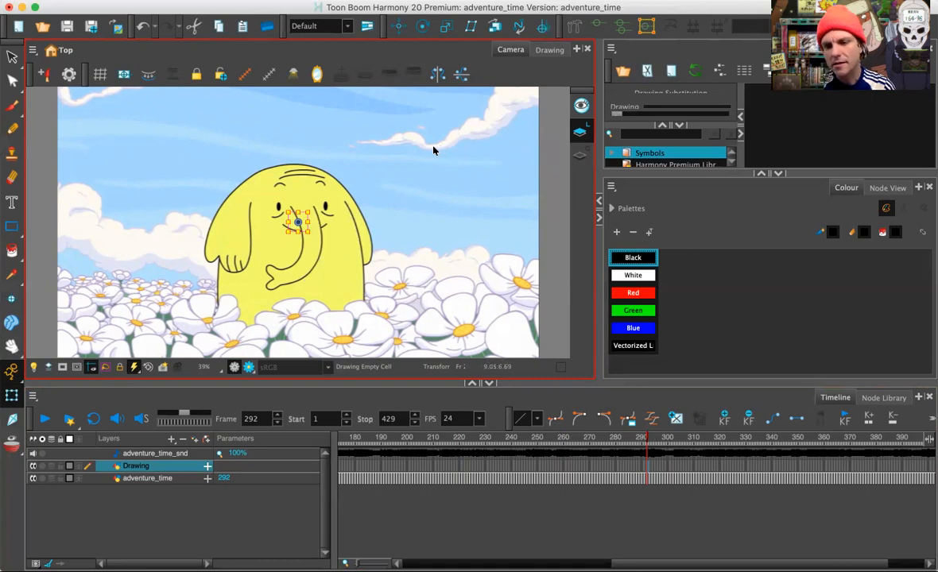
Return to the cat-in-the-box shot and park the playhead on frame 23
left_click_drag(645, 564, 437, 564)
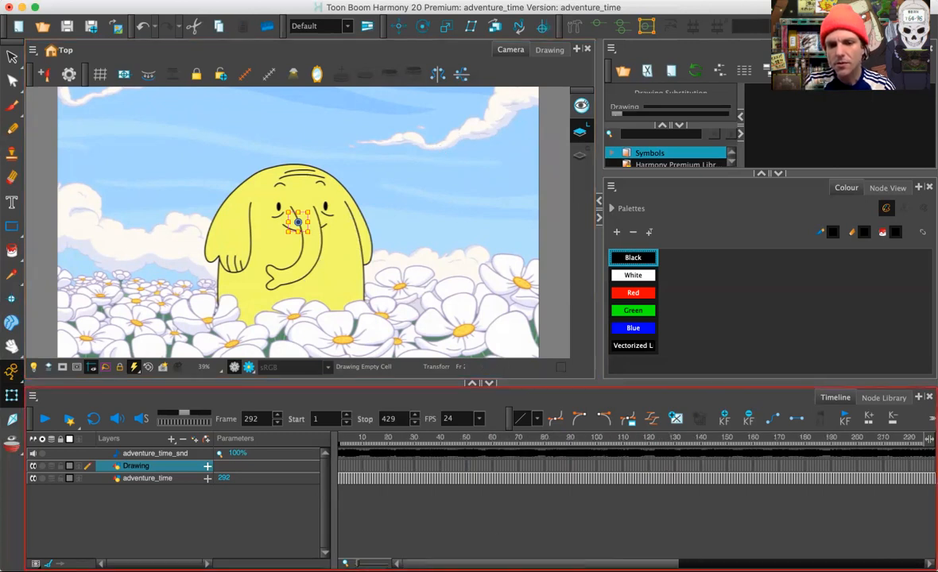
left_click(410, 439)
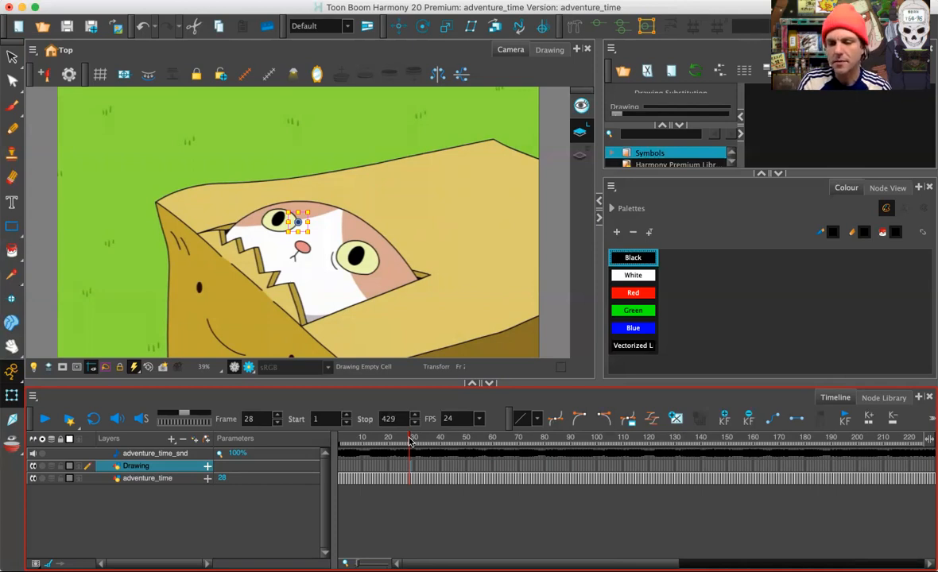
mouse_move(411, 442)
left_mouse_down()
mouse_move(387, 438)
mouse_move(428, 439)
mouse_move(362, 439)
mouse_move(739, 440)
mouse_move(728, 438)
mouse_move(834, 453)
mouse_move(318, 446)
mouse_move(429, 445)
mouse_move(322, 439)
mouse_move(424, 440)
mouse_move(380, 440)
mouse_move(422, 442)
mouse_move(389, 441)
mouse_move(396, 443)
left_mouse_up()
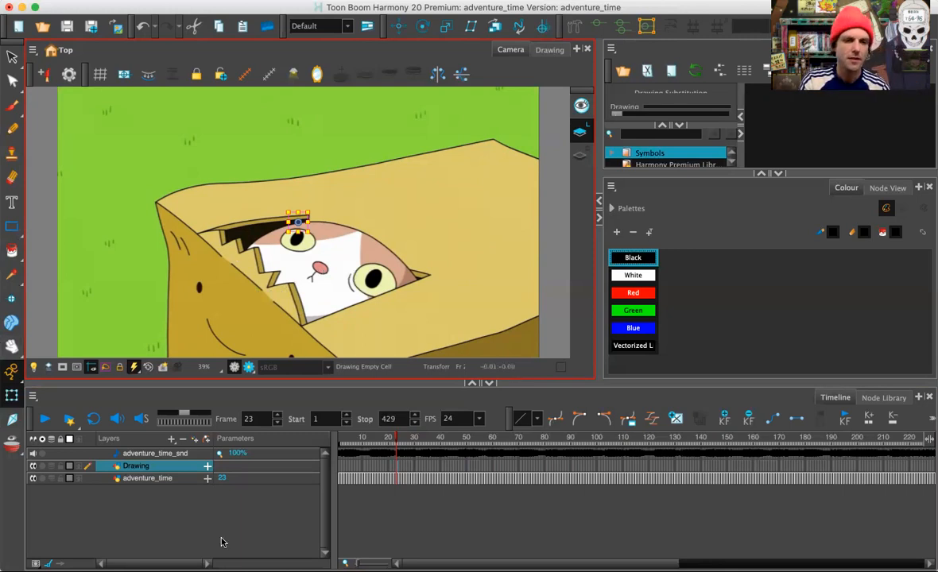
Add a vector drawing layer named grass
left_click(172, 439)
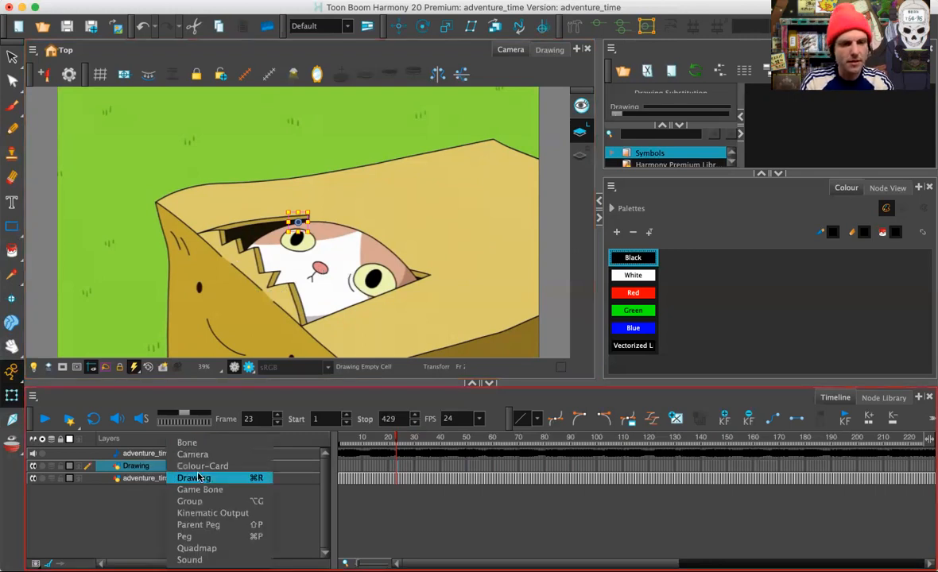
left_click(193, 477)
type("grass")
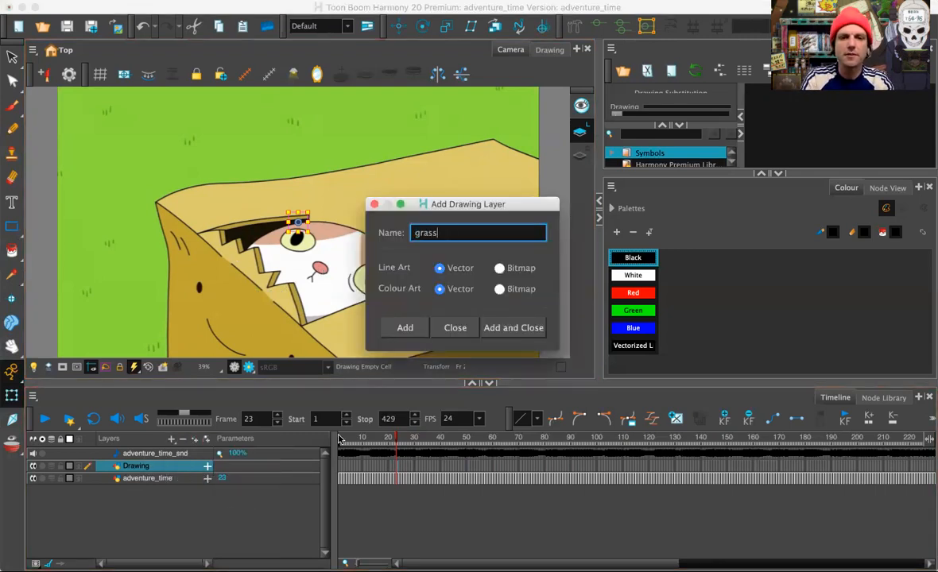
left_click(513, 329)
Add a vector drawing layer named back_box above the grass layer
left_click(172, 439)
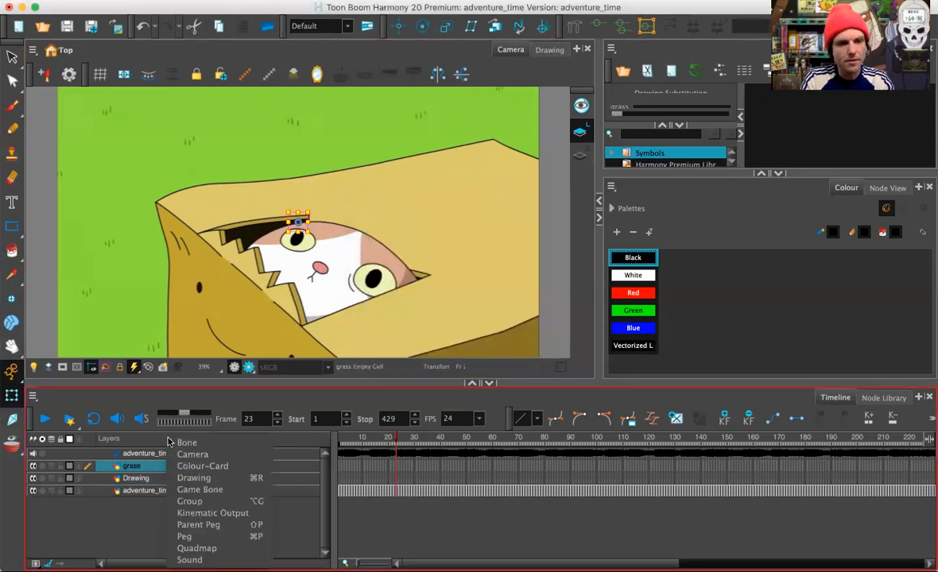
left_click(194, 478)
type("back")
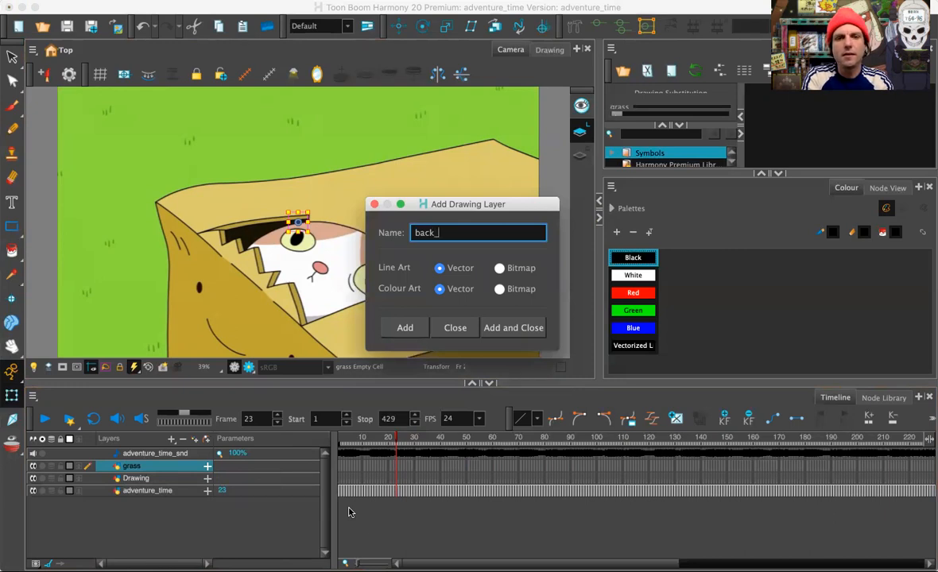
type("_box")
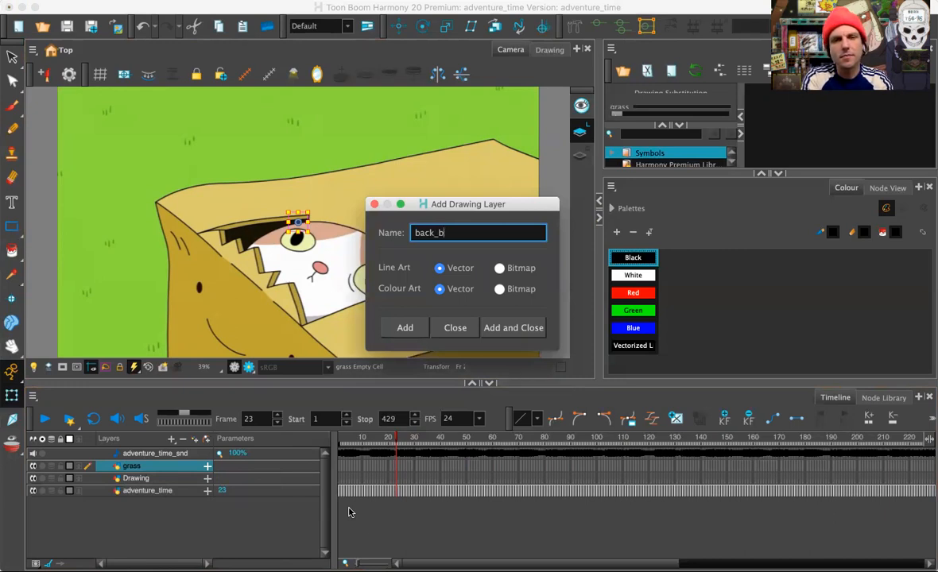
left_click(524, 326)
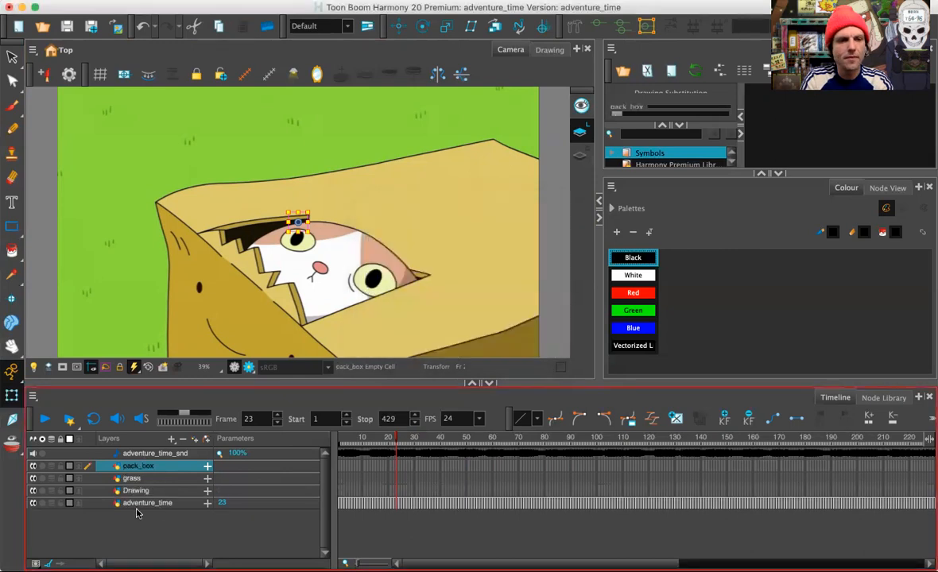
Add a vector drawing layer named cat above the back_box layer
left_click(171, 439)
left_click(191, 466)
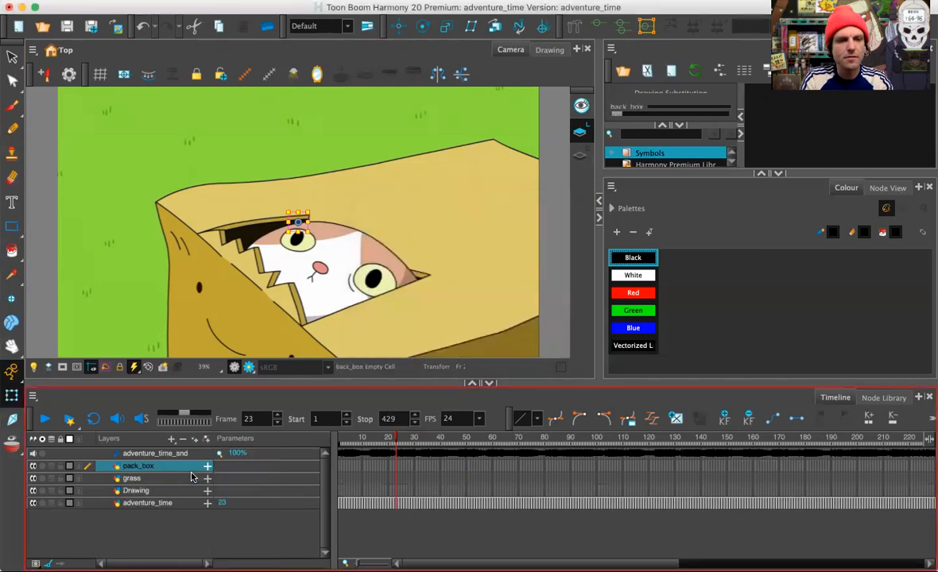
type("cat")
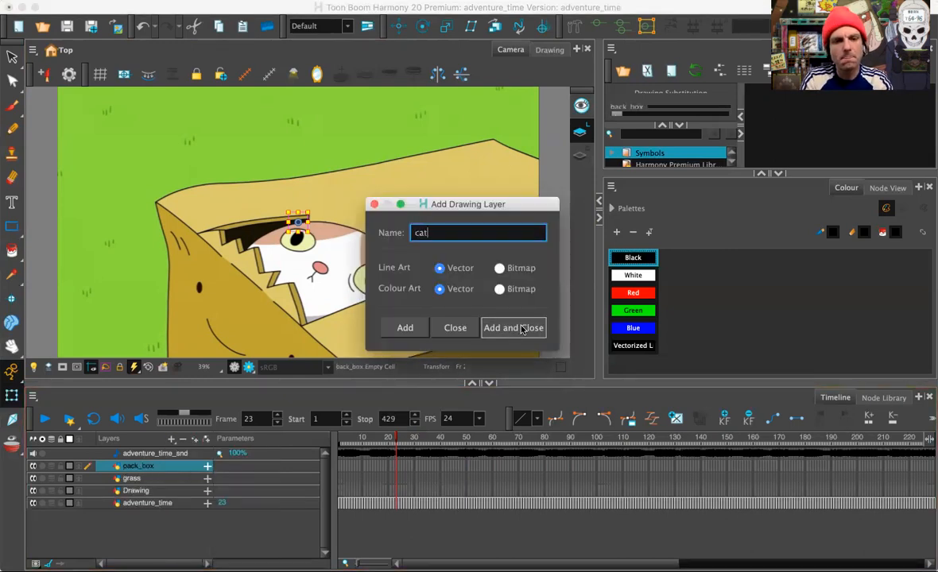
left_click(509, 327)
Add a vector drawing layer named front_box above the cat layer
left_click(171, 439)
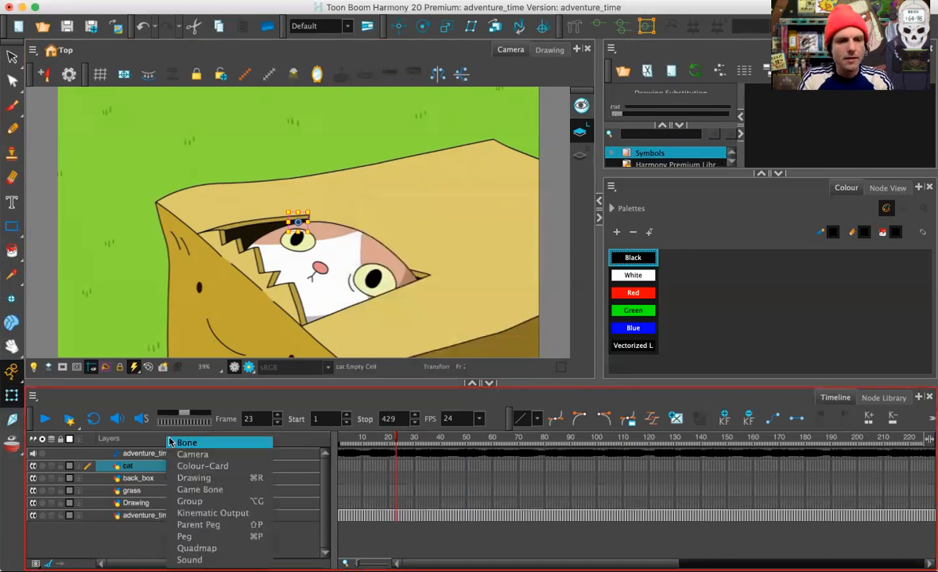
left_click(195, 478)
type("front_box")
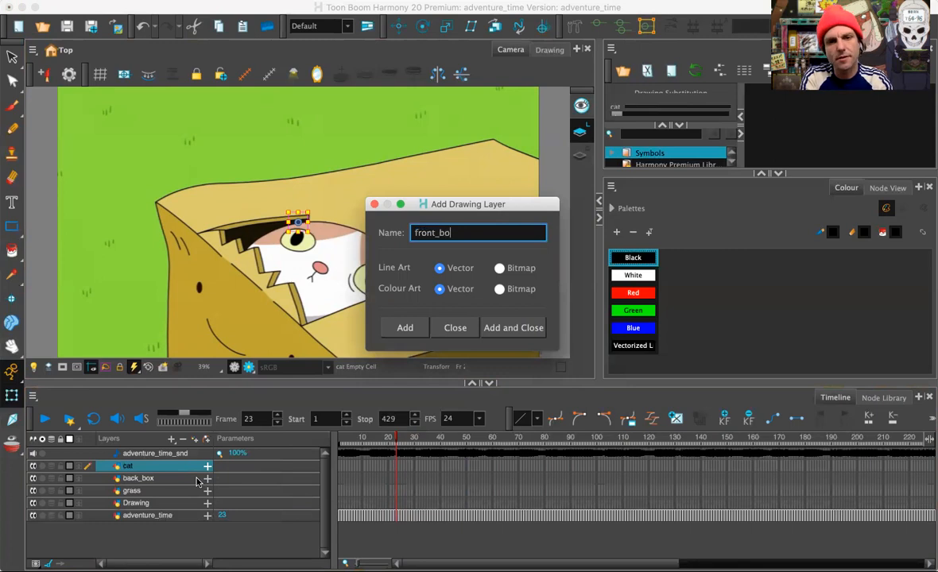
left_click(509, 328)
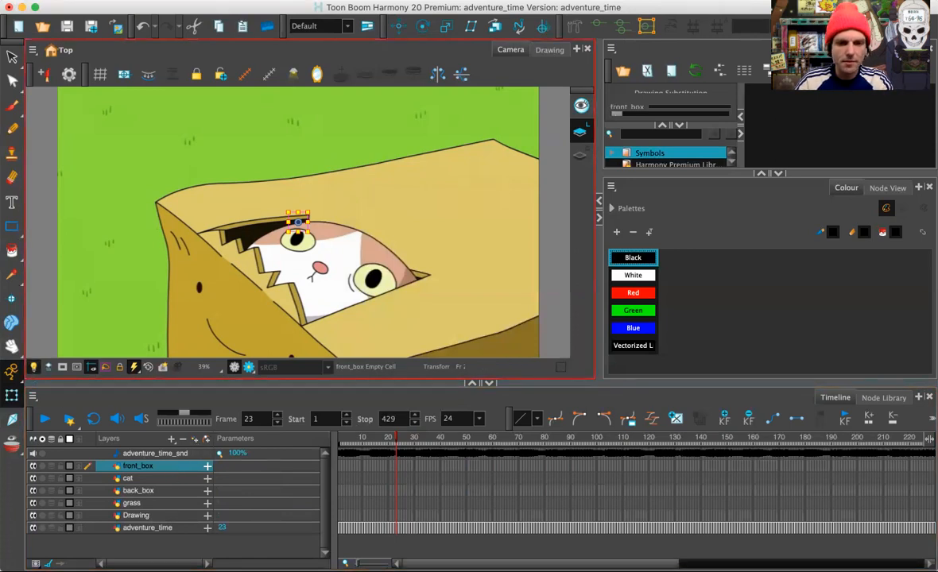
Return the playhead to frame 1 and widen the frame spacing in the timeline
left_click(341, 435)
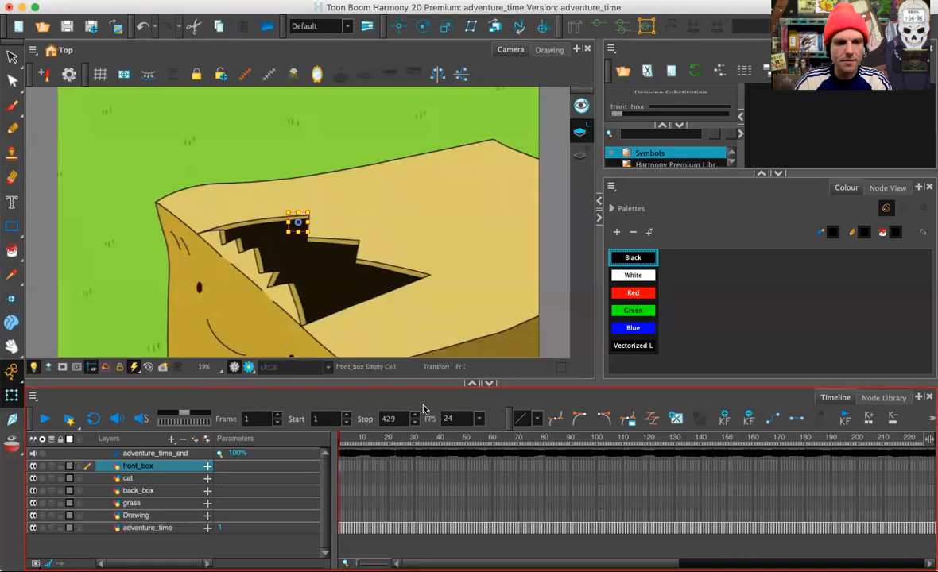
key("2")
key("2")
Try a freehand black Brush scribble over the box on the front_box layer and undo it
left_click(347, 48)
key("alt+b")
mouse_move(351, 178)
left_mouse_down()
mouse_move(349, 208)
mouse_move(344, 194)
mouse_move(355, 267)
mouse_move(372, 242)
mouse_move(305, 223)
mouse_move(280, 188)
mouse_move(265, 263)
left_mouse_up()
key("ctrl+z")
Turn on the light table to fade the reference footage, and undo the test brush strokes on front_box
left_click(33, 368)
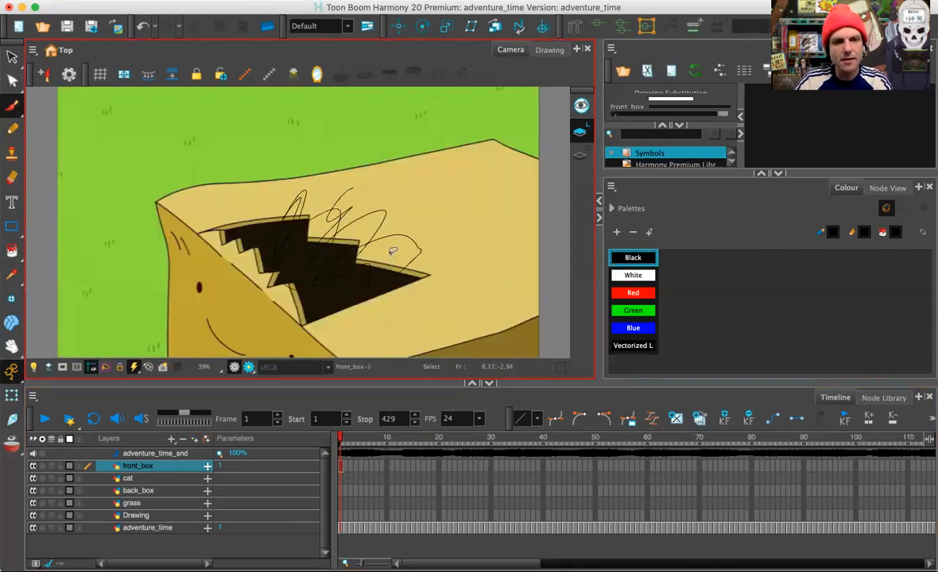
key("ctrl+z")
left_click(48, 366)
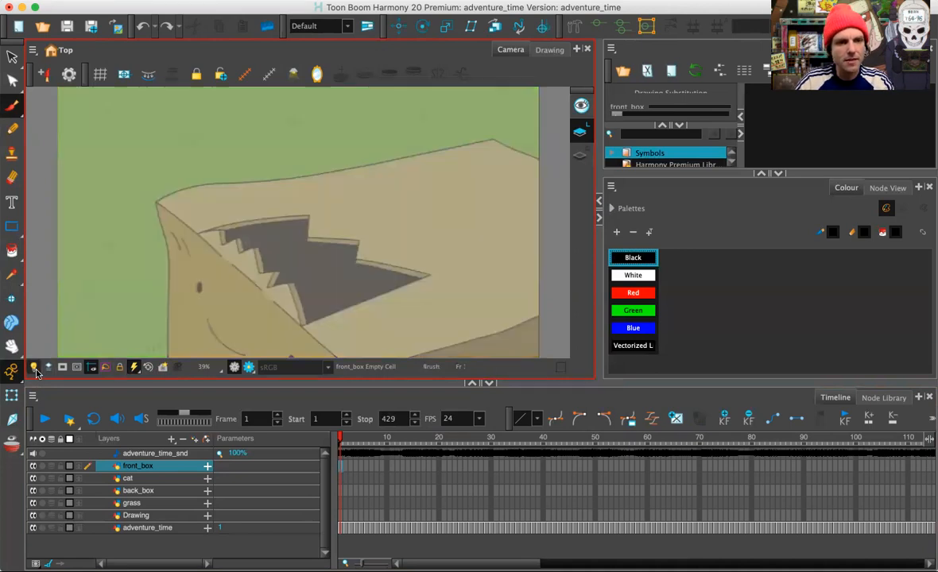
mouse_move(299, 261)
left_mouse_down()
mouse_move(348, 237)
mouse_move(409, 262)
left_mouse_up()
key("ctrl+z")
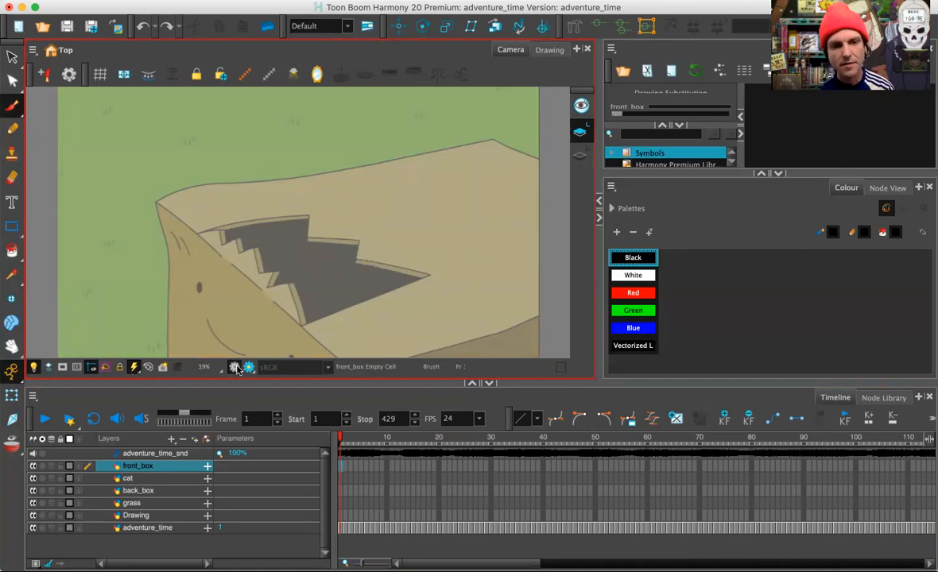
Compare Render View with the normal drawing view, and try another brush stroke over the faded reference
left_click(249, 368)
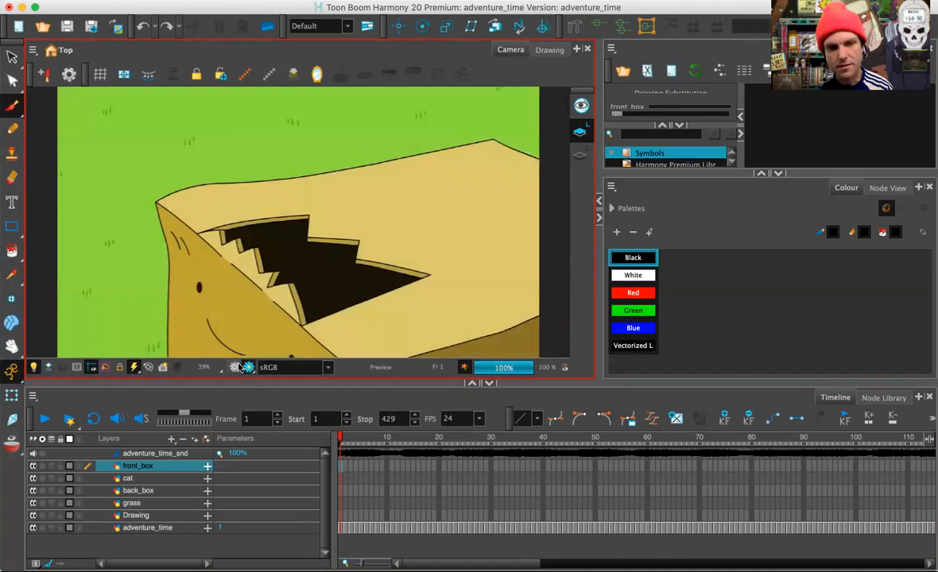
left_click(234, 368)
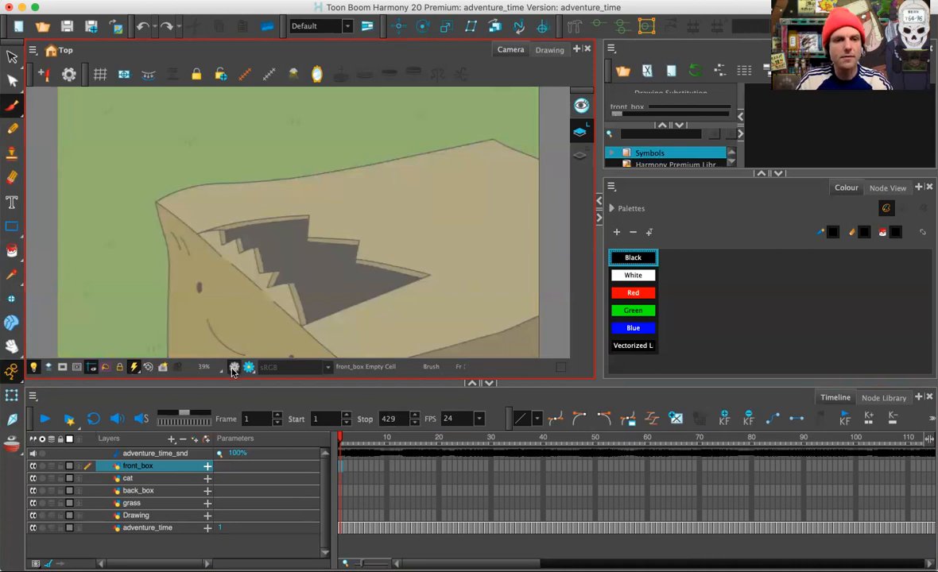
mouse_move(237, 181)
left_mouse_down()
mouse_move(273, 219)
mouse_move(338, 241)
mouse_move(361, 274)
left_mouse_up()
key("ctrl+z")
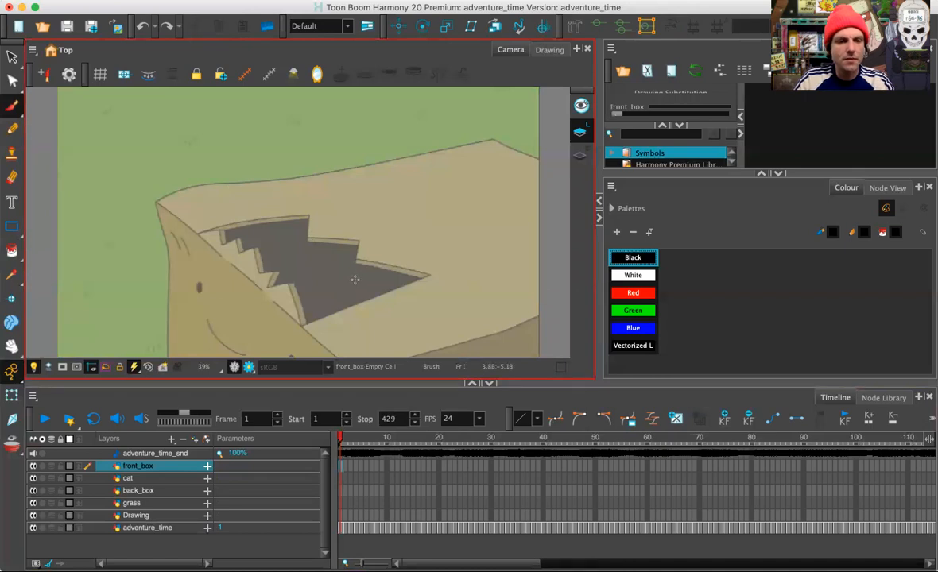
Select the grass layer and switch to the back_box layer
left_click(165, 503)
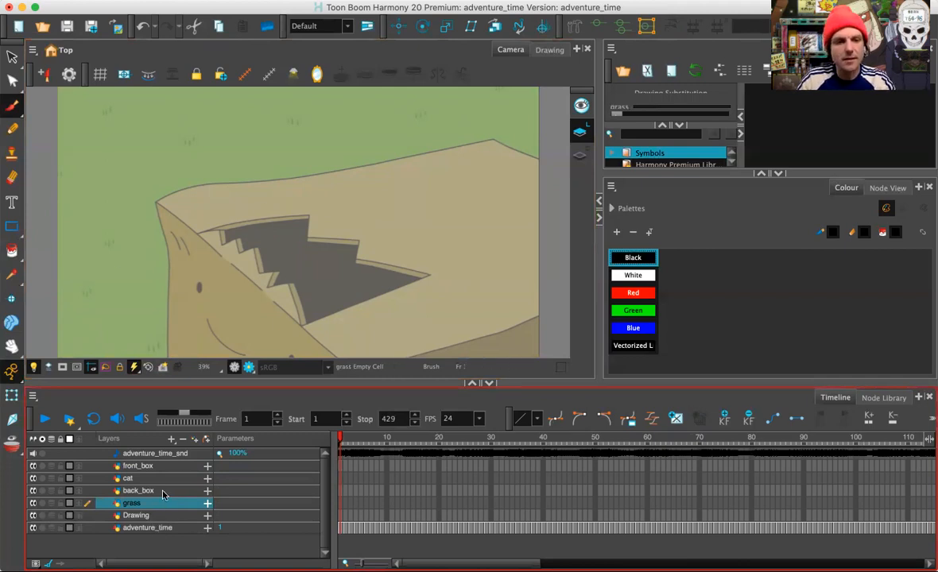
left_click(165, 491)
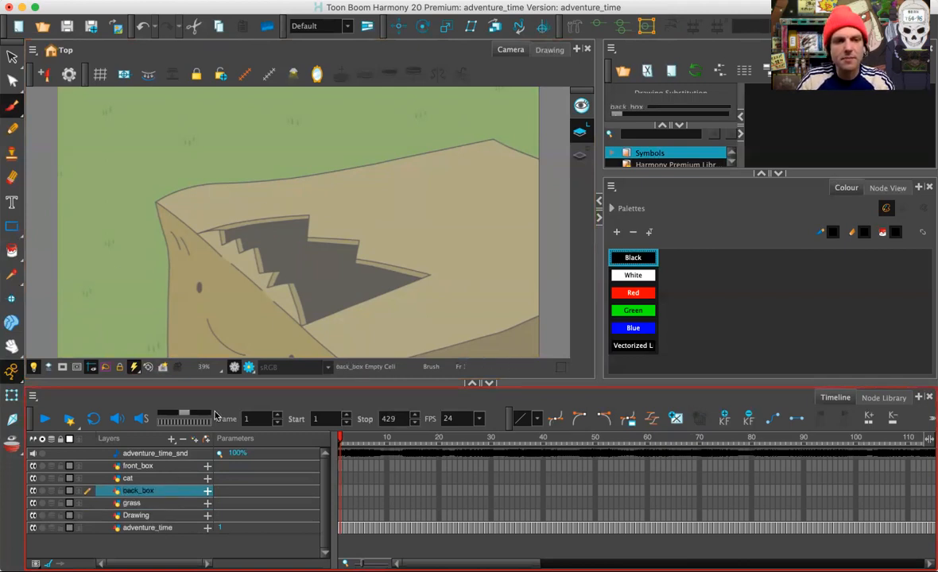
Switch to the Line tool and try a straight line across the box top on back_box, undoing it
left_click(462, 73)
key("space")
left_click_drag(439, 199, 418, 178)
left_click(12, 225)
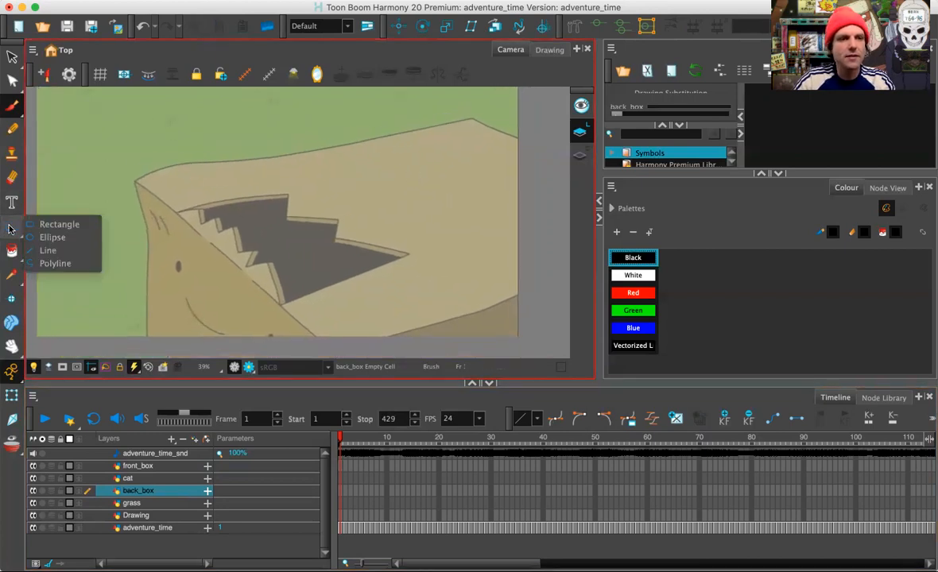
left_click(49, 250)
left_click_drag(326, 250, 430, 151)
key("super+z")
Bring up the Line tool's properties with more room to see the size setting, and undo another test line
left_click(829, 49)
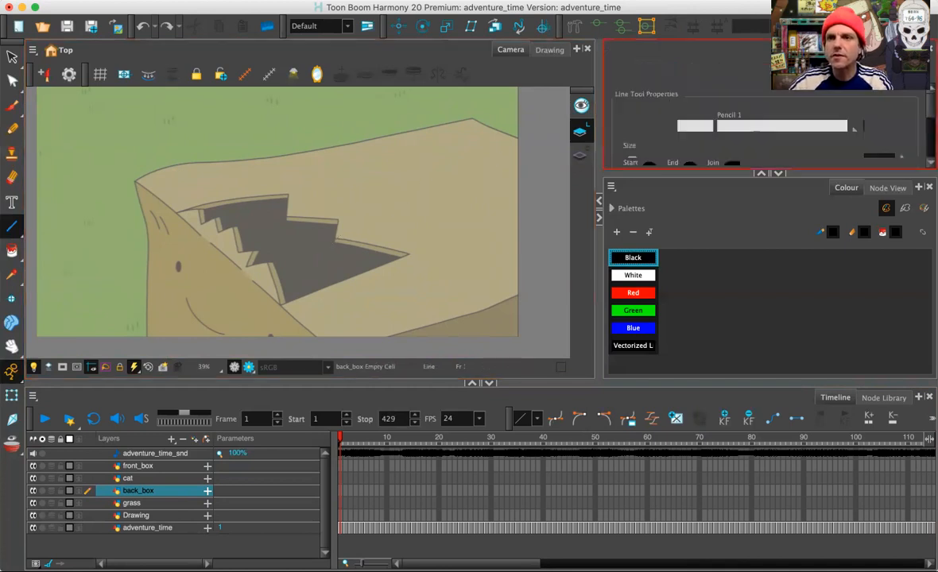
left_click_drag(681, 176, 740, 209)
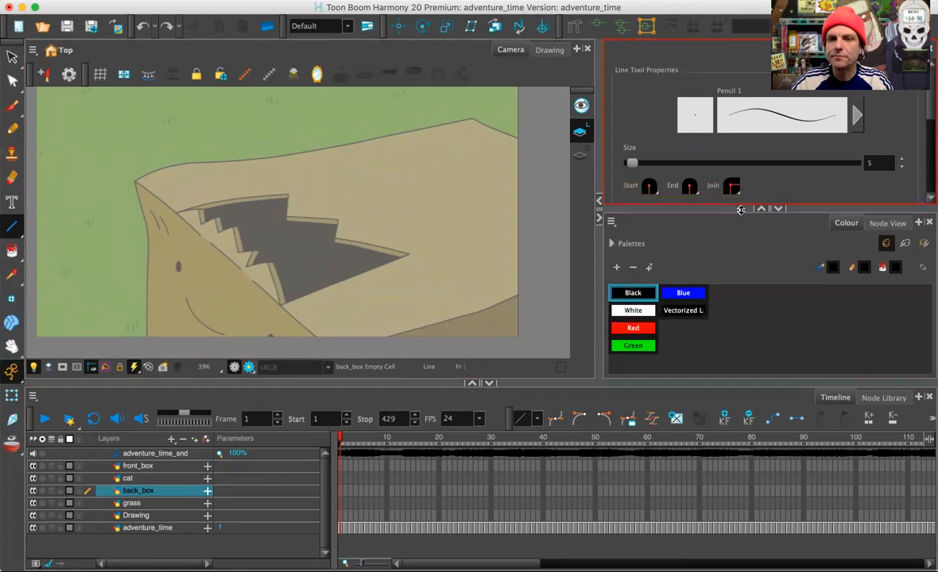
left_click_drag(438, 145, 354, 196)
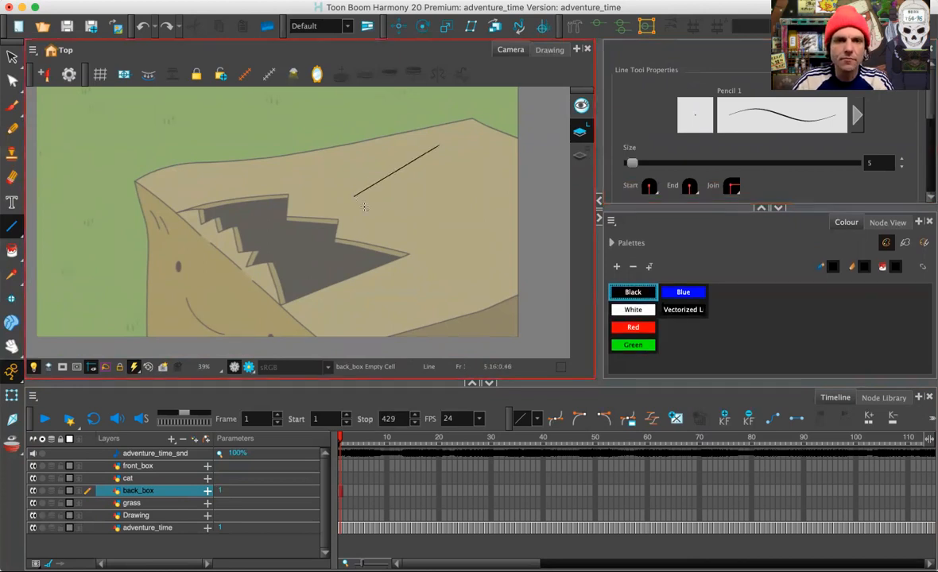
key("super+z")
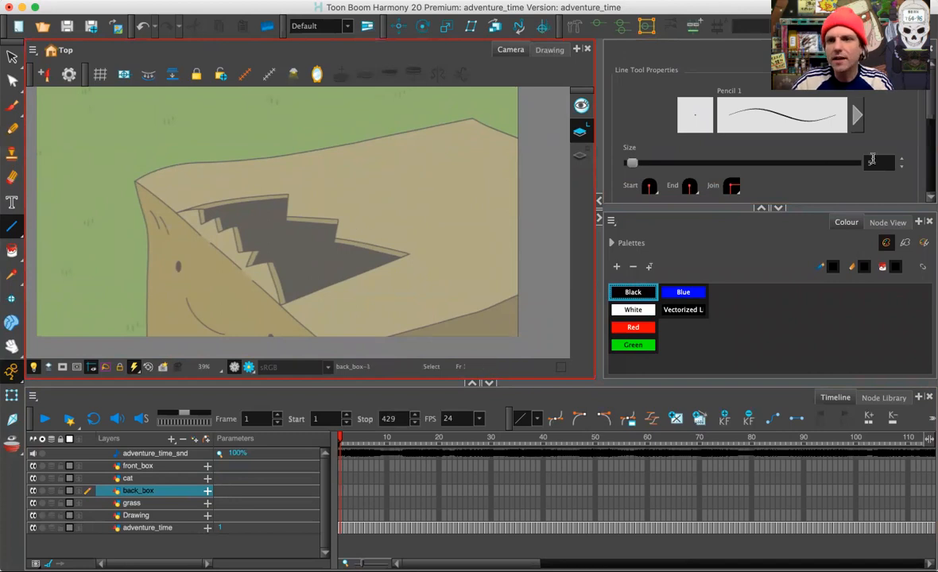
Try a line size of 10 with a test line over the box top, and undo the line
left_click_drag(877, 163, 857, 161)
type("10")
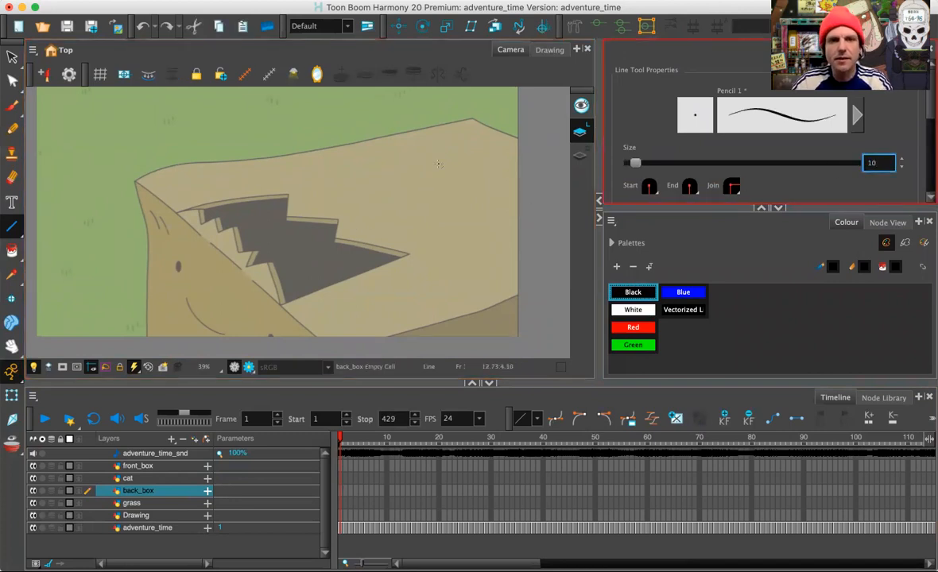
left_click_drag(467, 155, 338, 213)
key("super+z")
Set the line size to 7, and try it with a test line near the box's back edge before undoing that line
double_click(874, 163)
type("7")
left_click_drag(456, 132, 277, 175)
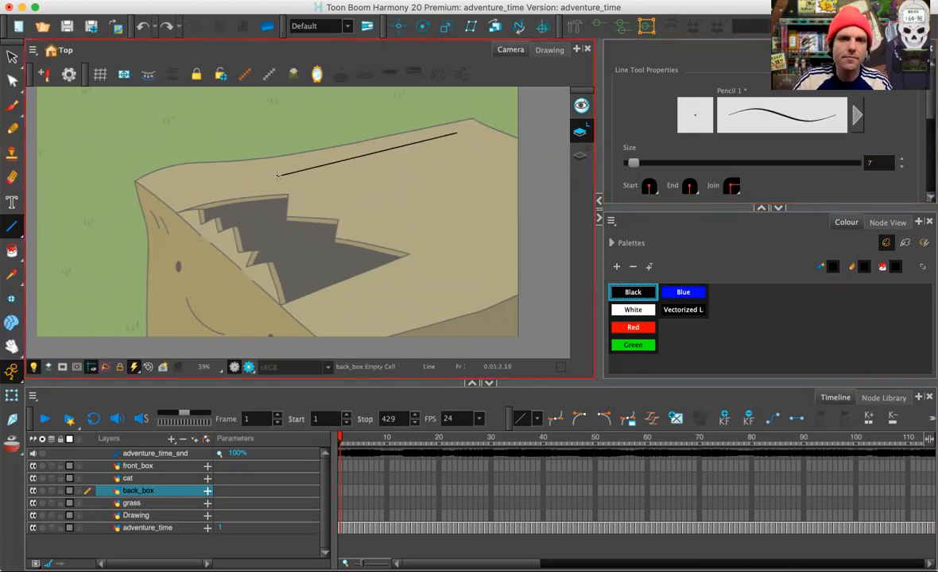
key("super+z")
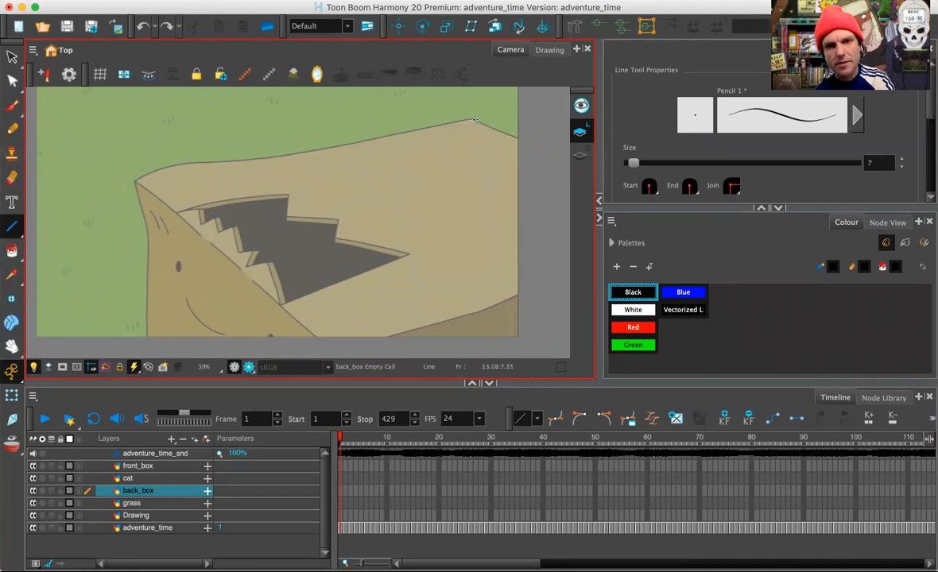
Trace the box top's outer edges with curved and straight lines, along the back edge and down the front edge past the frame
mouse_move(474, 120)
left_mouse_down()
mouse_move(548, 151)
mouse_move(446, 119)
mouse_move(465, 120)
mouse_move(193, 154)
mouse_move(326, 149)
left_mouse_up()
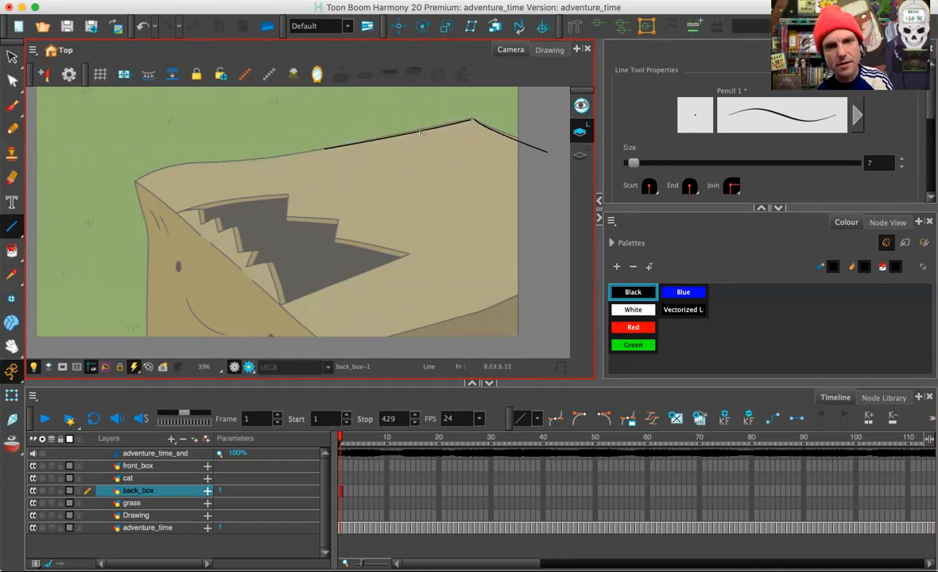
mouse_move(318, 149)
left_mouse_down()
mouse_move(198, 152)
mouse_move(180, 155)
mouse_move(258, 163)
mouse_move(125, 169)
mouse_move(177, 155)
mouse_move(163, 163)
left_mouse_up()
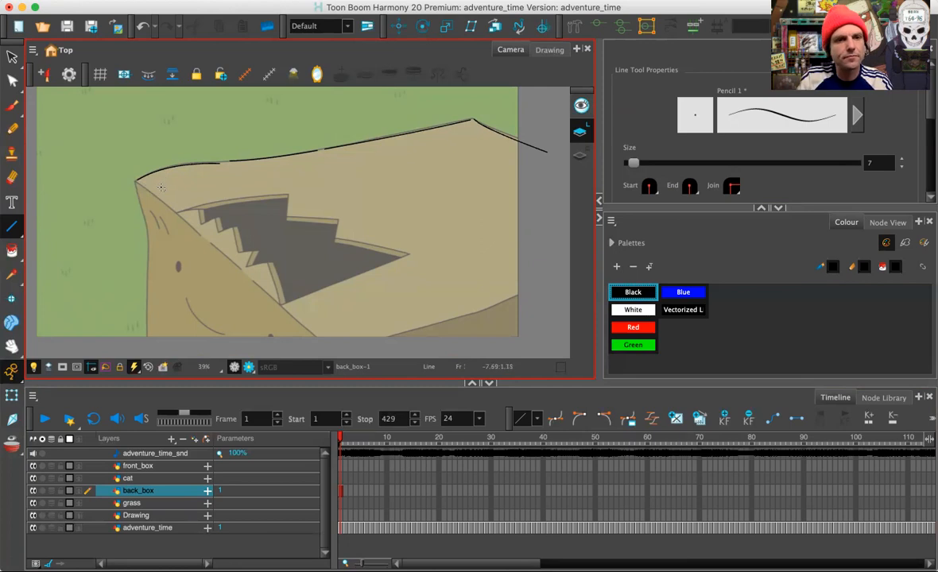
left_click_drag(136, 183, 175, 213)
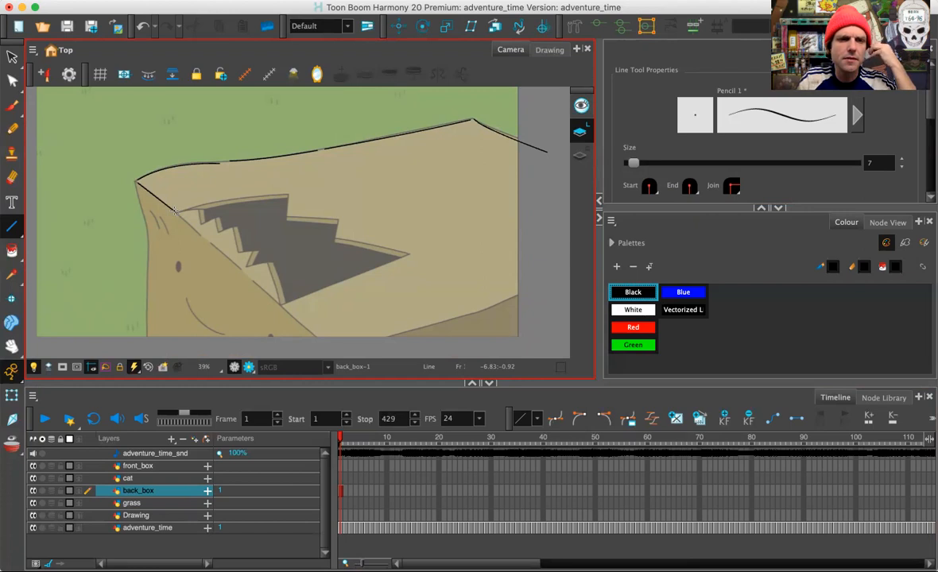
left_click_drag(174, 211, 342, 359)
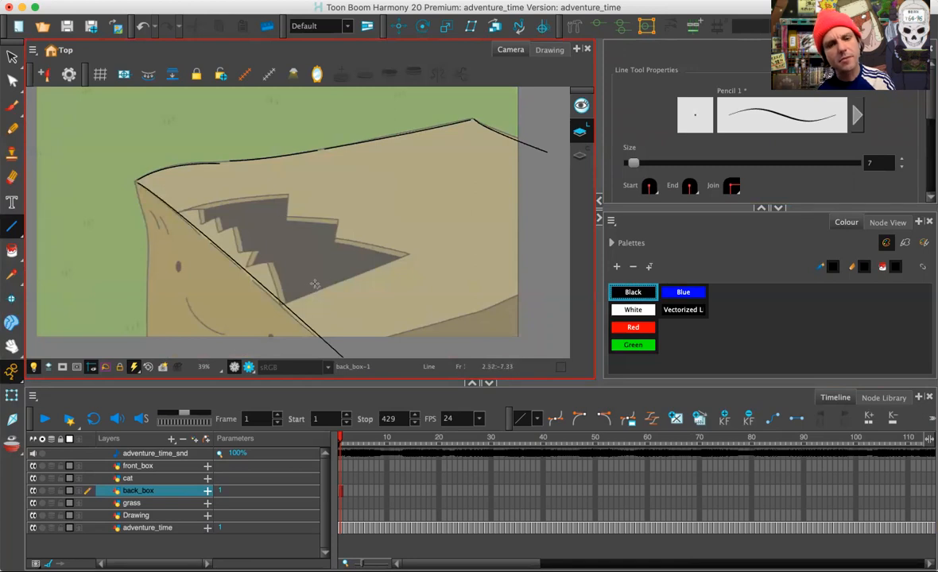
Trace the two curved parallel lines of the torn opening's first rim section, starting from the box's front edge
scroll(306, 274, "up", 1)
key("2")
key("2")
key("2")
left_click_drag(191, 195, 374, 214)
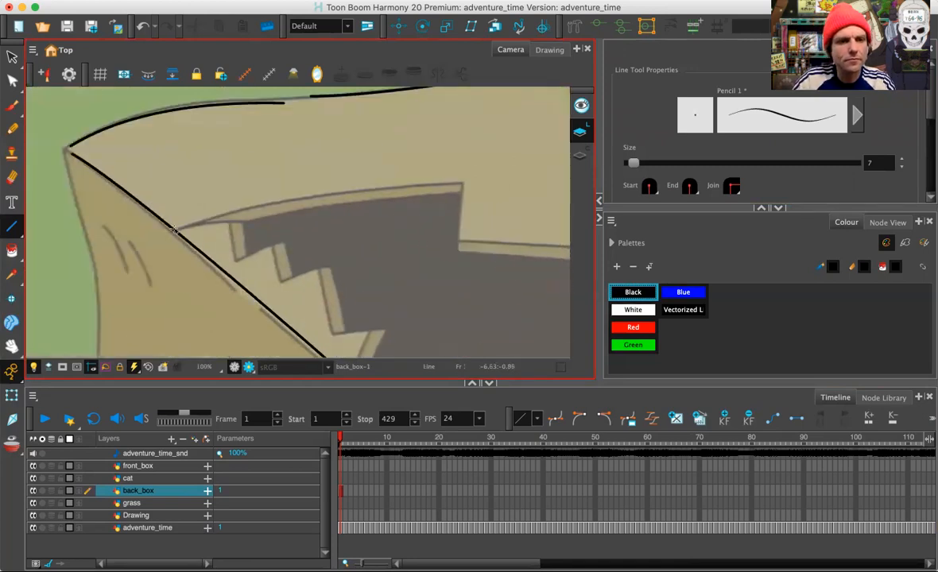
mouse_move(175, 230)
left_mouse_down()
mouse_move(465, 183)
mouse_move(253, 173)
mouse_move(264, 196)
left_mouse_up()
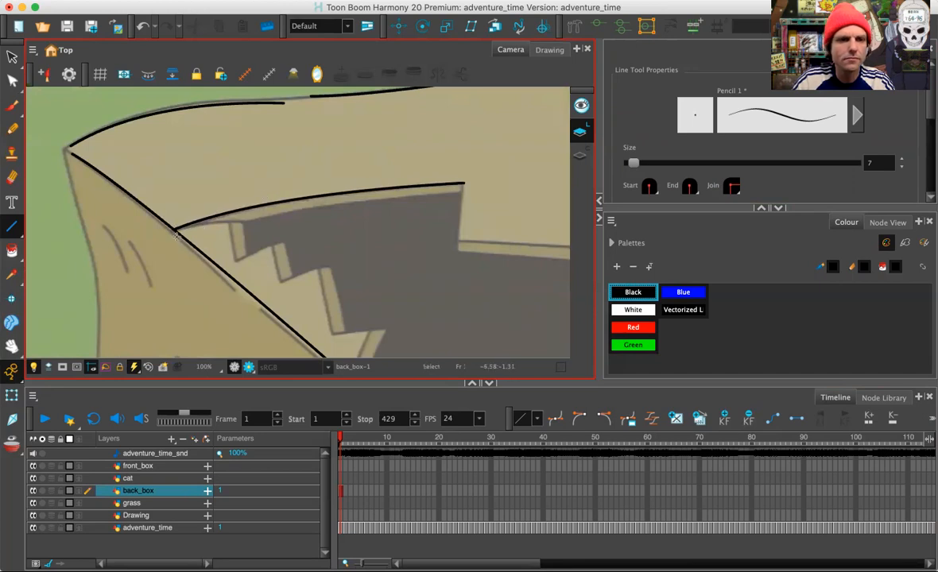
left_click_drag(178, 232, 287, 203)
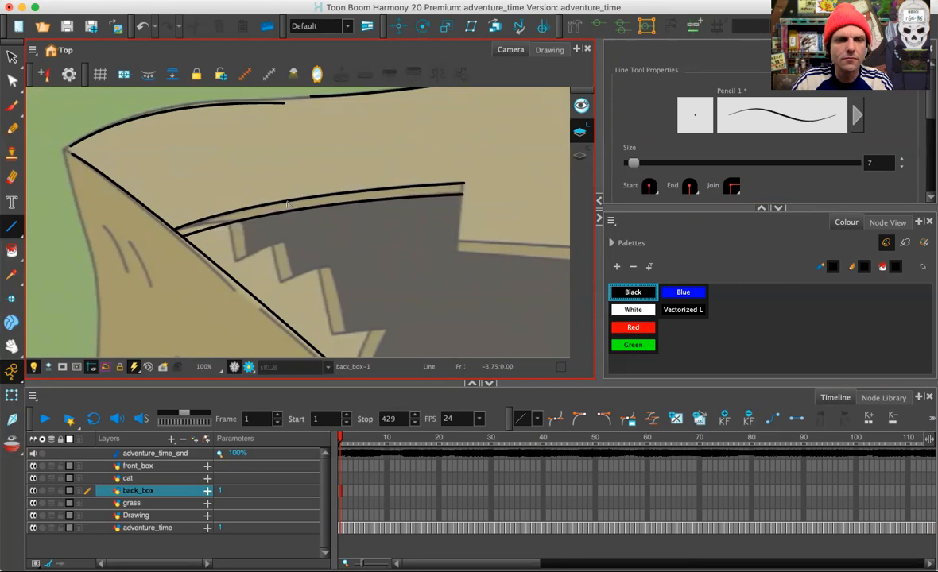
Trace the opening's first vertical drop and outline the second rim section with its upper, lower and end lines
scroll(347, 248, "right", 5)
scroll(347, 249, "down", 2)
left_click_drag(340, 150, 333, 215)
key("2")
key("2")
key("2")
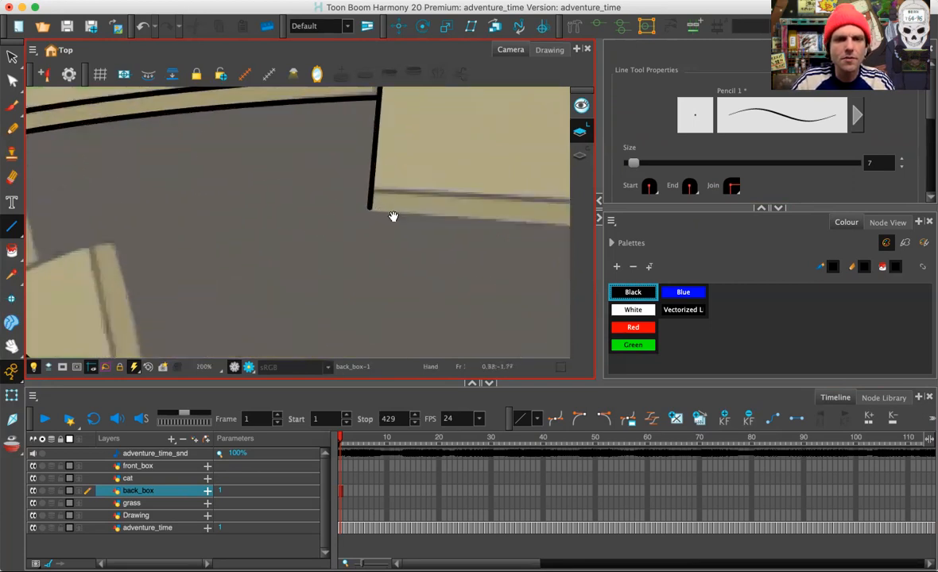
scroll(392, 216, "right", 7)
scroll(393, 216, "up", 1)
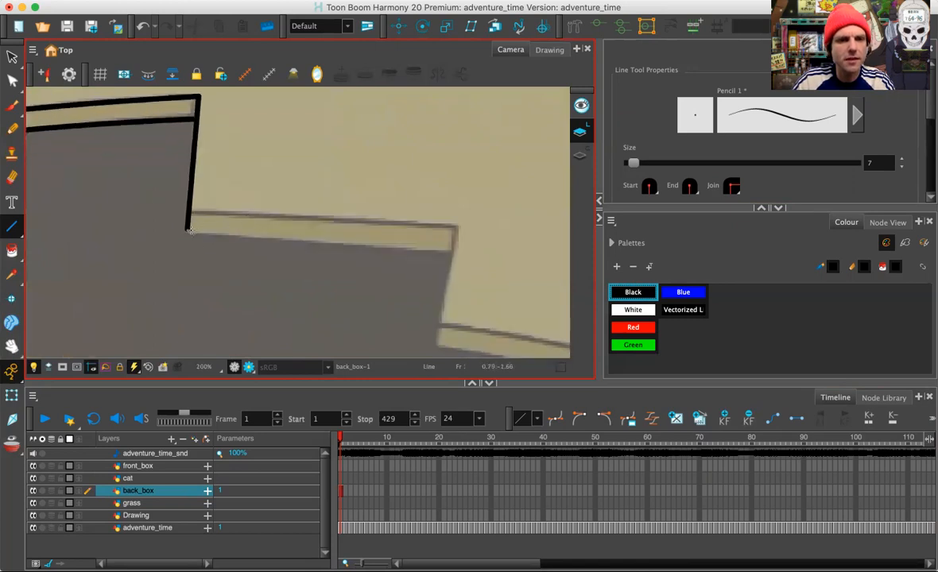
mouse_move(188, 229)
left_mouse_down()
mouse_move(453, 253)
mouse_move(456, 226)
mouse_move(187, 209)
left_mouse_up()
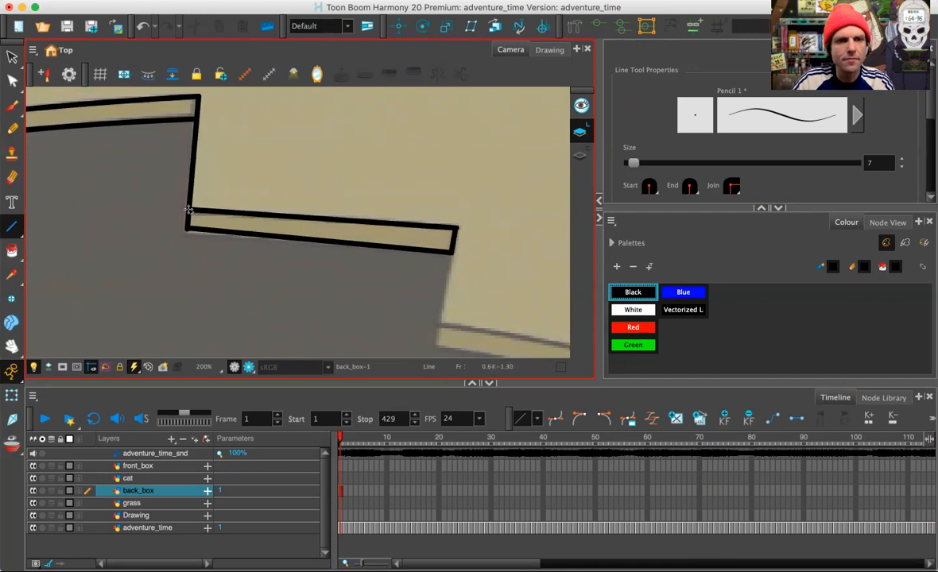
Trace the second vertical drop and both slightly curved lines of the last rim section toward the opening's pointed tip
scroll(191, 198, "right", 6)
scroll(191, 199, "down", 4)
mouse_move(288, 113)
left_mouse_down()
mouse_move(278, 229)
mouse_move(184, 200)
mouse_move(444, 250)
mouse_move(413, 260)
left_mouse_up()
scroll(235, 204, "right", 3)
key("1")
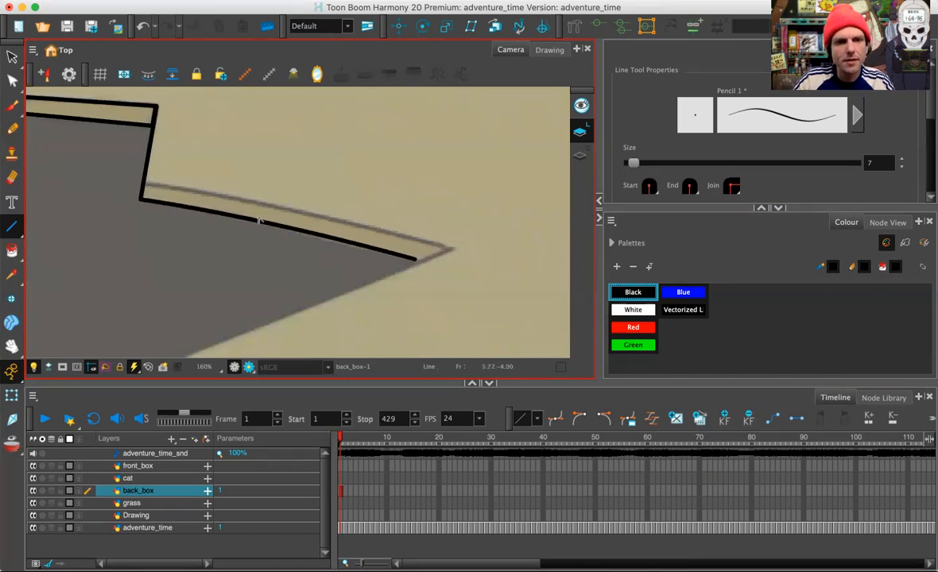
mouse_move(144, 183)
left_mouse_down()
mouse_move(398, 224)
mouse_move(450, 250)
left_mouse_up()
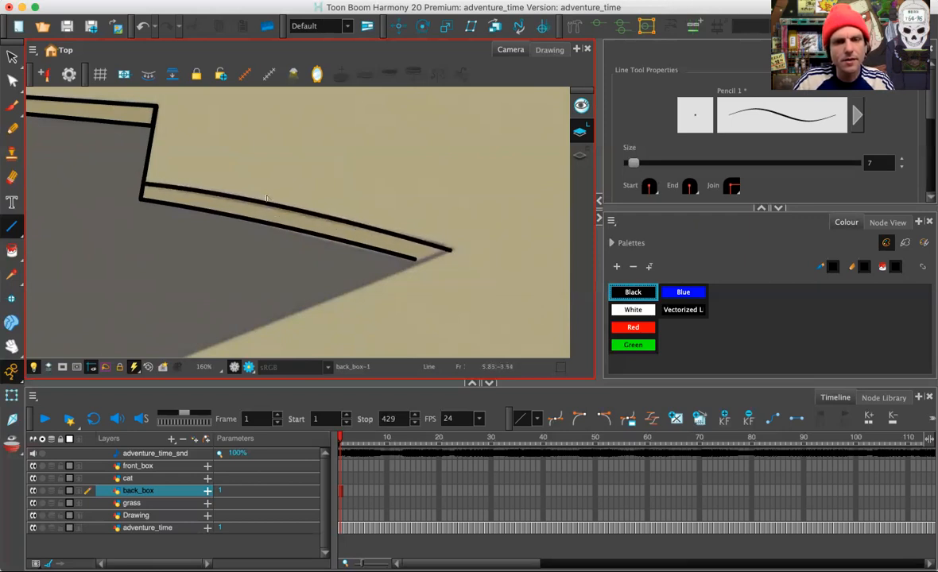
key("super+z")
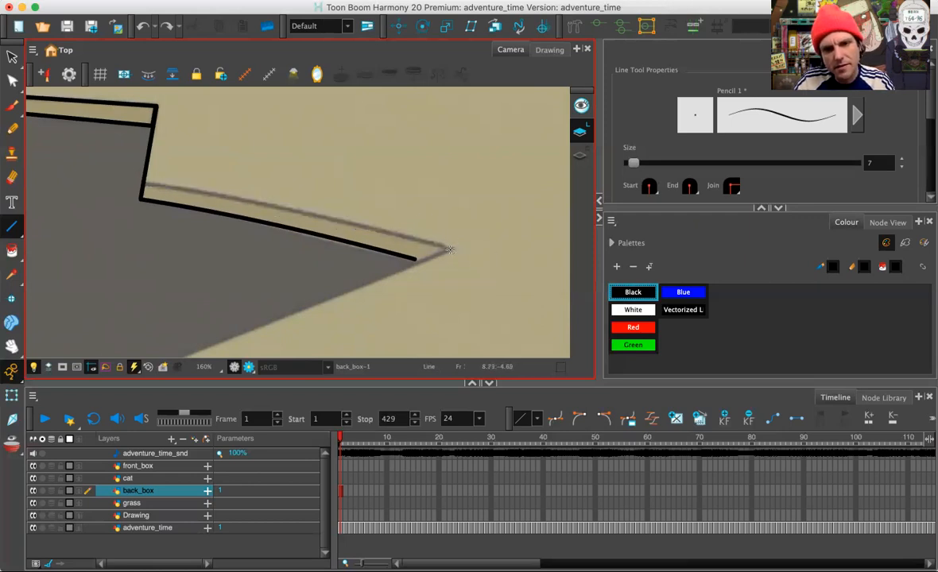
mouse_move(450, 249)
left_mouse_down()
mouse_move(373, 225)
mouse_move(143, 184)
left_mouse_up()
Draw a straight line from the opening's pointed tip back to the box's front edge
left_click_drag(331, 222, 333, 215)
scroll(332, 215, "down", 5)
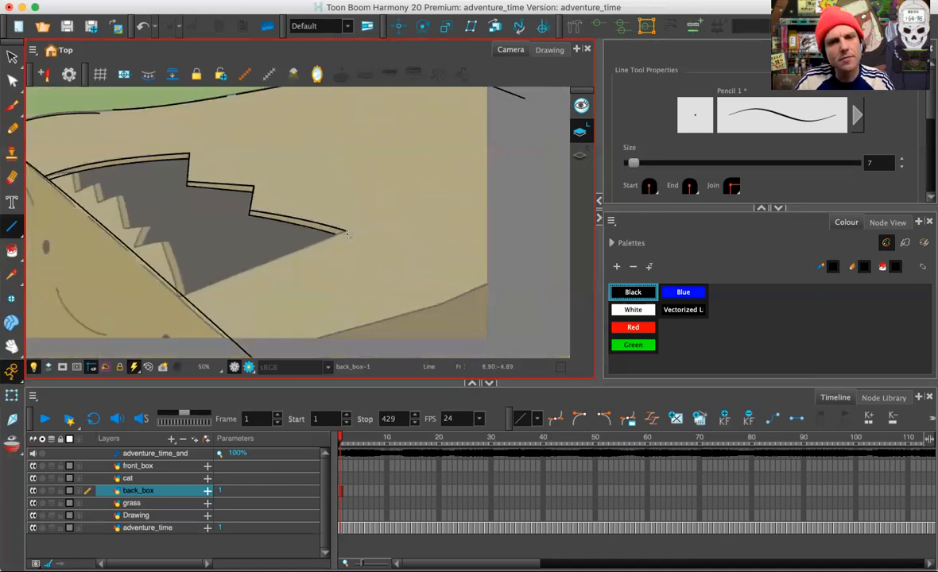
scroll(357, 241, "up", 4)
mouse_move(360, 234)
left_mouse_down()
mouse_move(347, 138)
mouse_move(393, 148)
left_mouse_up()
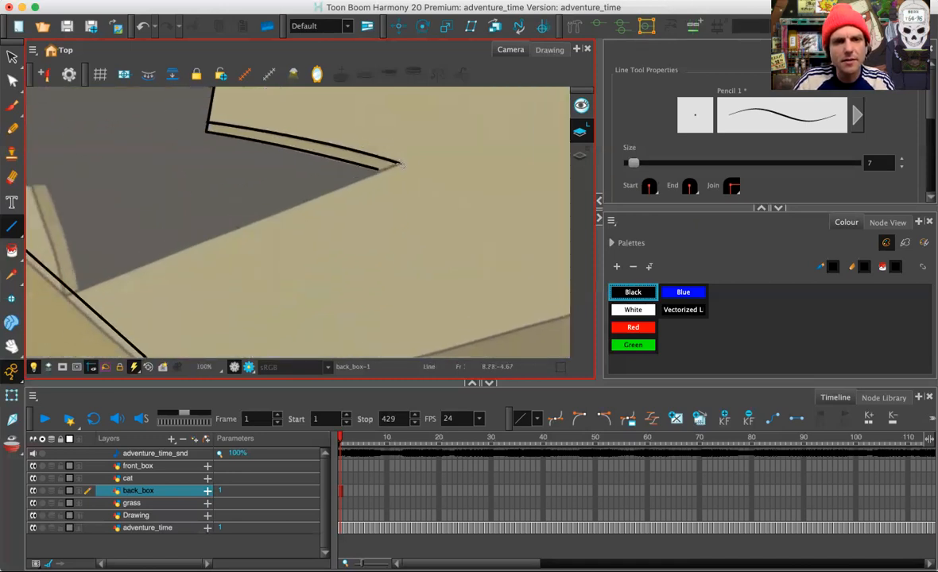
left_click_drag(398, 165, 76, 294)
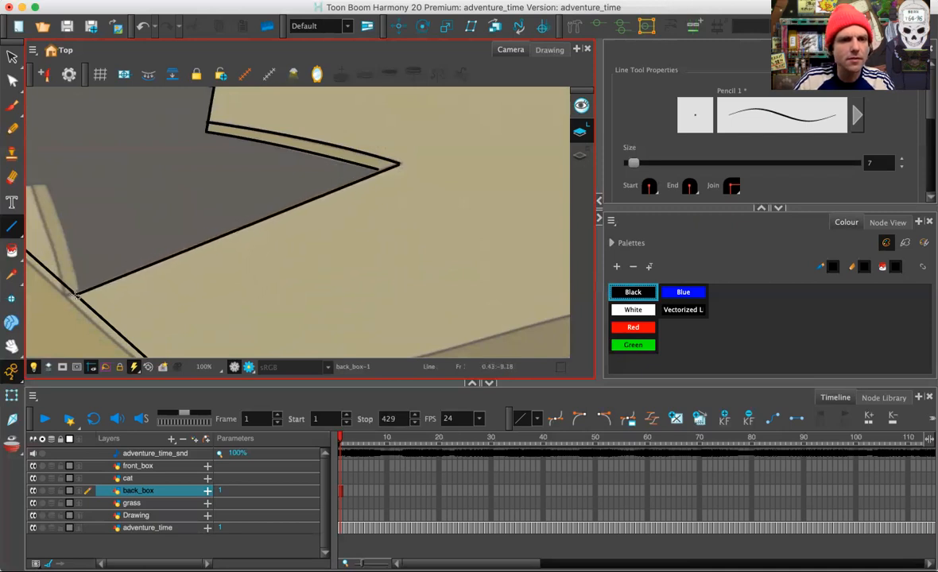
With the Contour Editor, extend the last rim section's lower line until its endpoint meets the straight edge near the tip
scroll(338, 196, "up", 4)
left_click_drag(339, 198, 329, 314)
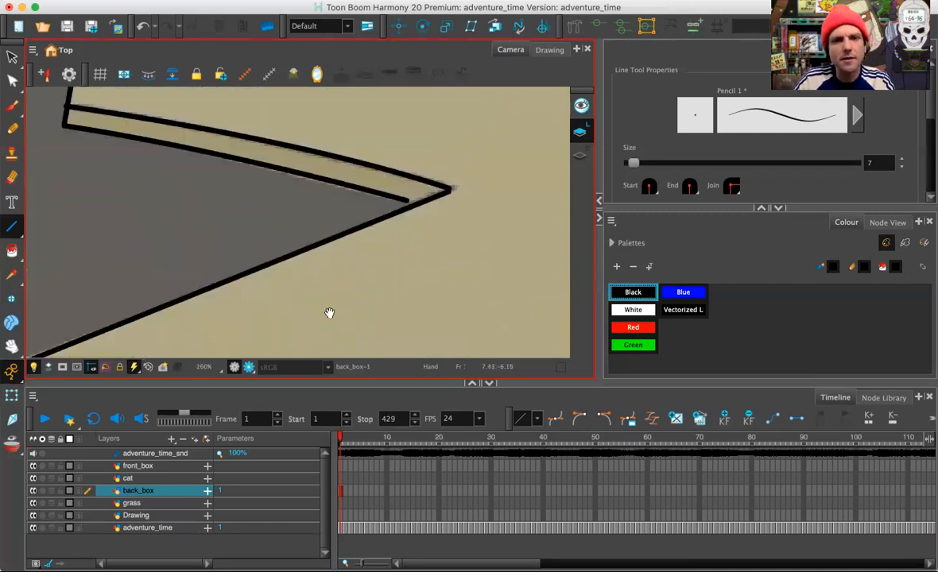
scroll(397, 305, "up", 2)
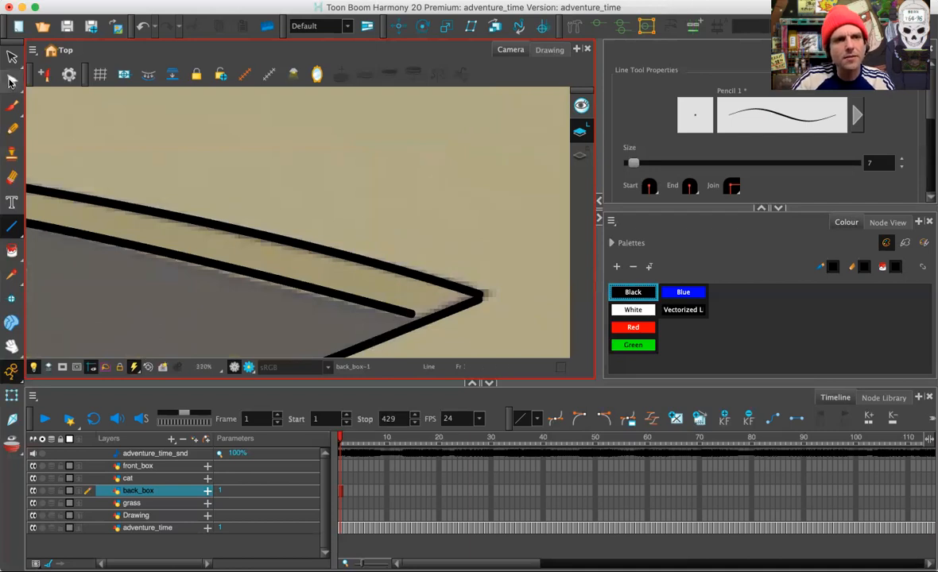
left_click(11, 80)
left_click_drag(410, 314, 422, 319)
scroll(466, 314, "down", 5)
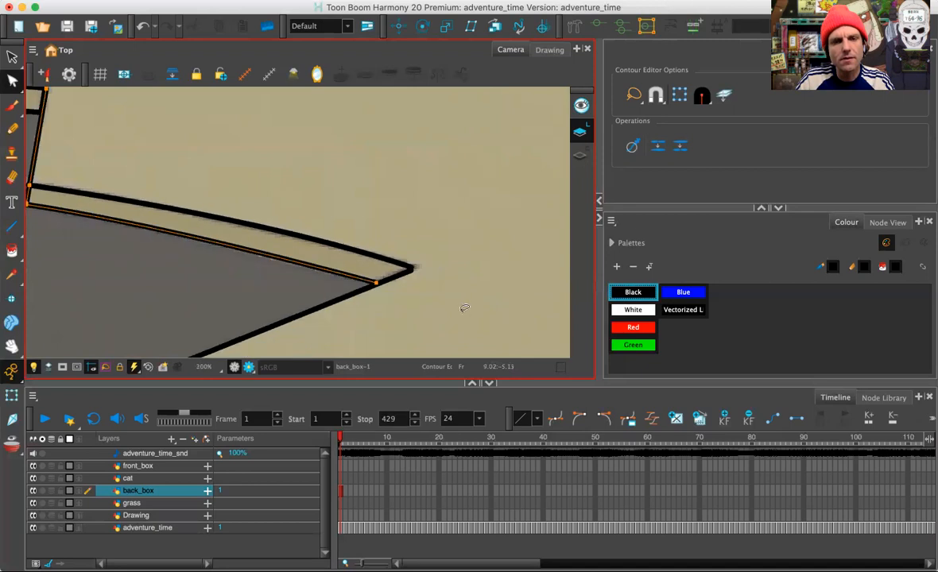
Nudge the contour point at the foot of the opening's first vertical drop to line up with the reference corner
scroll(412, 253, "up", 6)
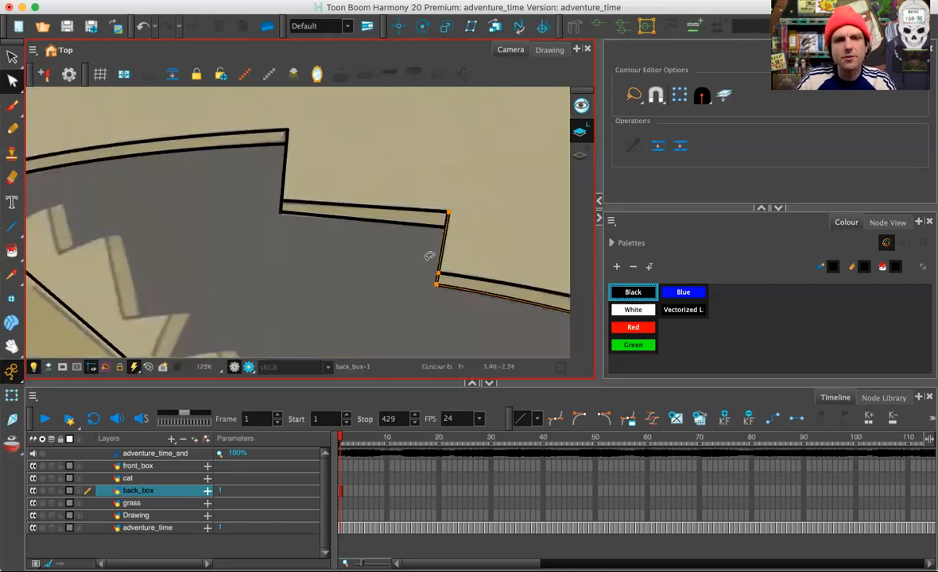
left_click_drag(269, 189, 272, 291)
left_click_drag(219, 266, 469, 247)
left_click_drag(191, 202, 362, 322)
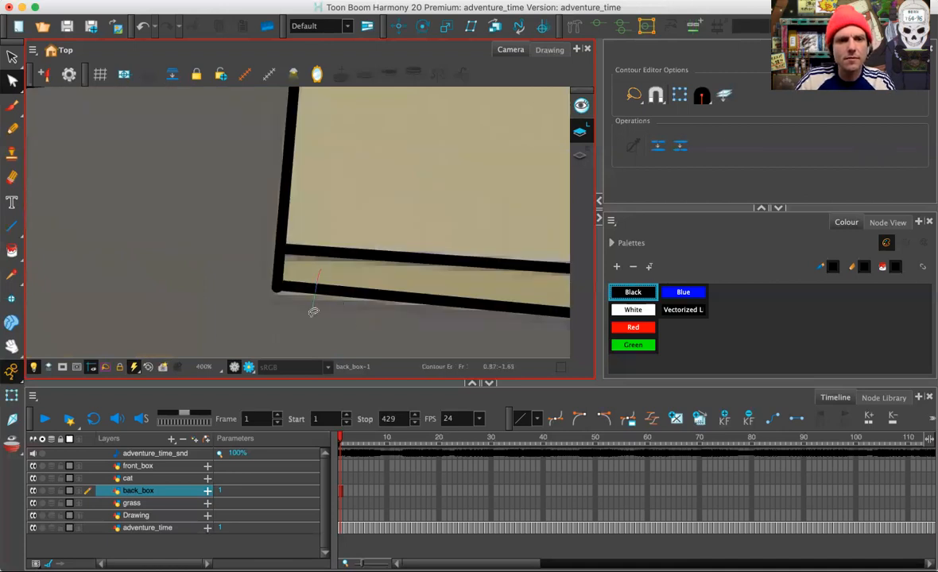
left_click(277, 288)
left_click_drag(278, 287, 276, 291)
Move the front edge's endpoint onto the reference's far left box corner and join it with the back edge's end
left_click_drag(223, 205, 244, 297)
left_click_drag(209, 169, 294, 230)
left_click_drag(208, 253, 329, 217)
left_click_drag(442, 232, 509, 227)
left_click_drag(208, 272, 432, 239)
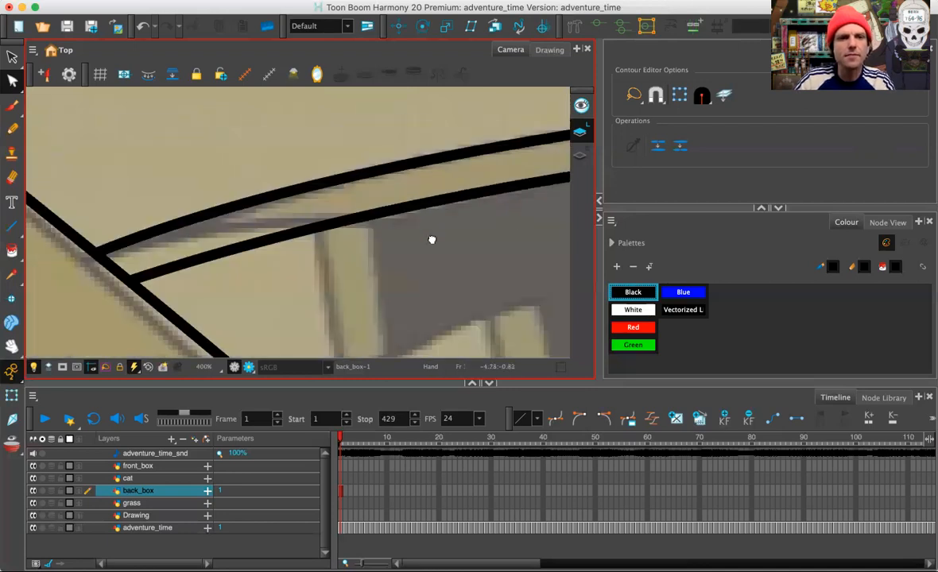
left_click_drag(181, 195, 360, 369)
left_click_drag(168, 251, 205, 295)
left_click_drag(214, 245, 261, 306)
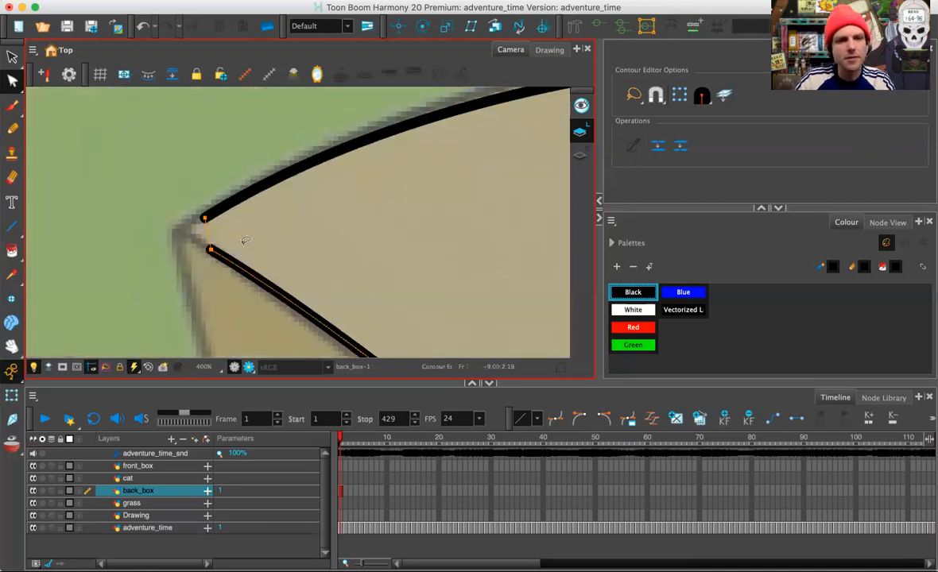
left_click(248, 172)
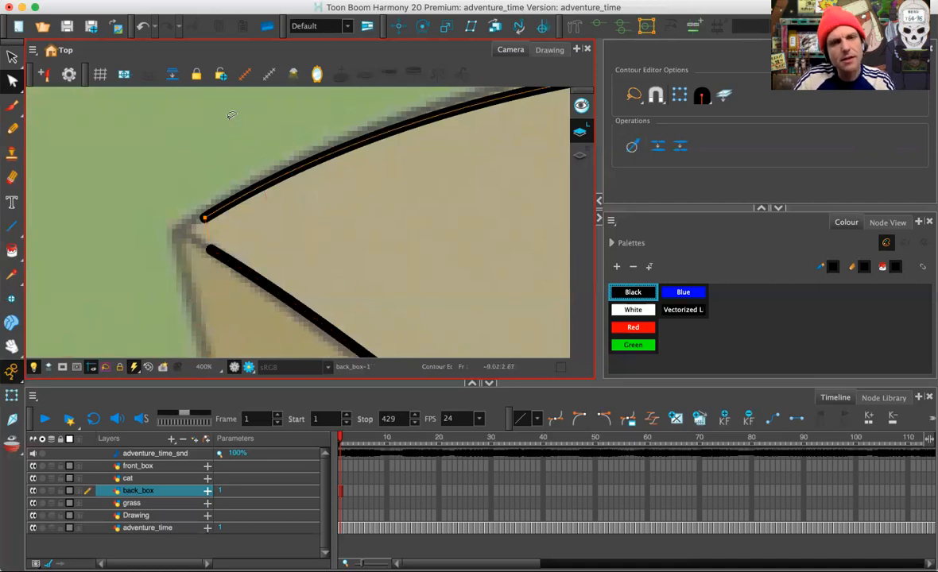
left_click(211, 248)
mouse_move(211, 248)
left_mouse_down()
mouse_move(168, 217)
mouse_move(173, 230)
left_mouse_up()
left_click(174, 232)
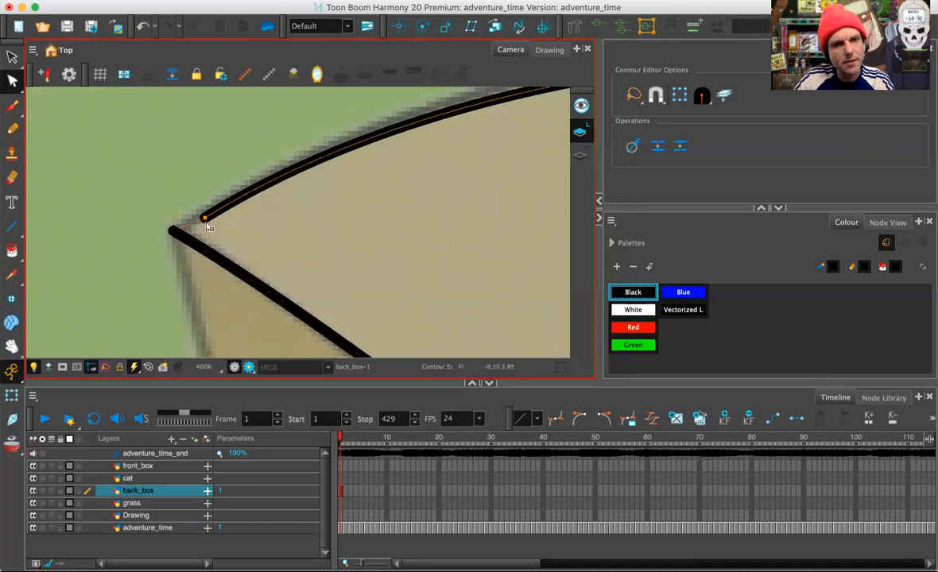
left_click_drag(175, 233, 174, 232)
Close the gap in the box's back edge by moving the left curve's endpoint onto the start of the neighbouring line
left_click_drag(399, 159, 208, 225)
left_click_drag(337, 194, 175, 278)
key("1")
key("1")
key("1")
left_click_drag(428, 244, 298, 259)
key("2")
key("2")
key("2")
key("2")
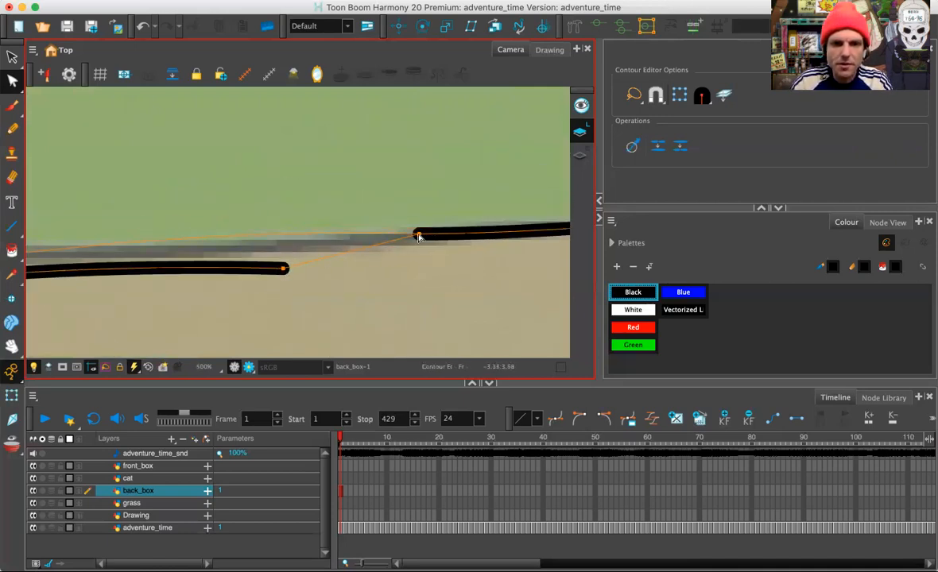
left_click_drag(419, 236, 420, 236)
key("1")
key("1")
key("1")
key("1")
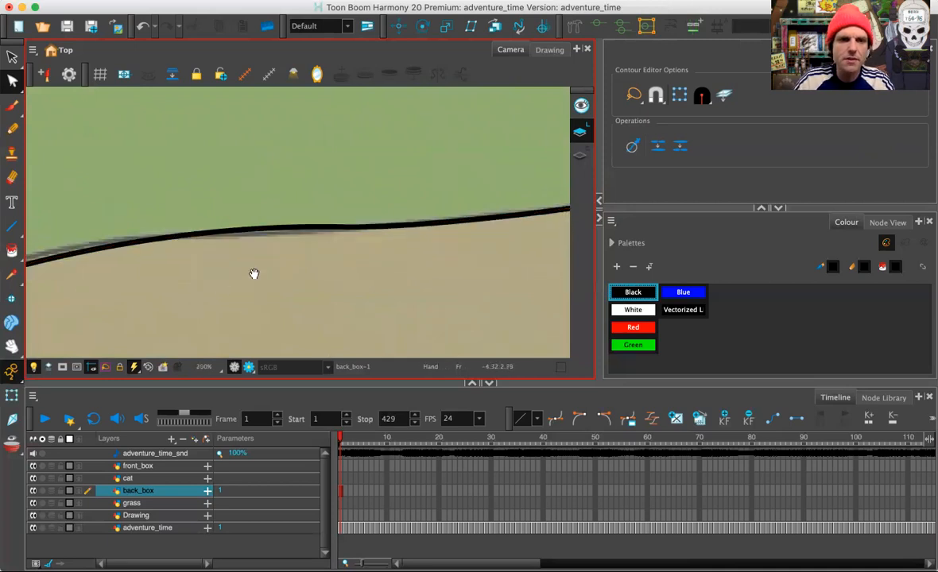
Reshape the left part of the box's back edge, moving its middle point and curve handle to follow the reference line
left_click(252, 222)
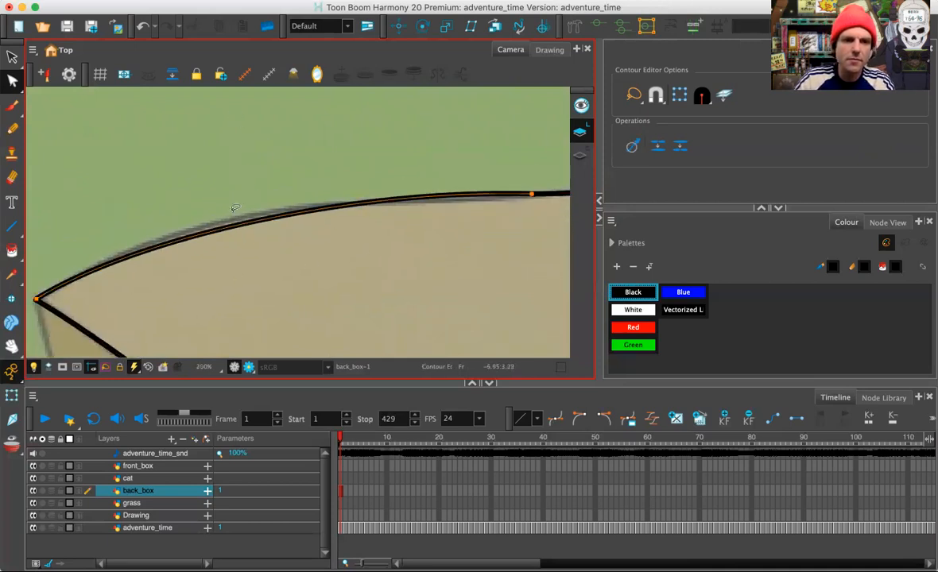
left_click_drag(228, 230, 225, 221)
left_click_drag(403, 249, 272, 268)
mouse_move(395, 194)
left_mouse_down()
mouse_move(411, 260)
mouse_move(408, 253)
left_mouse_up()
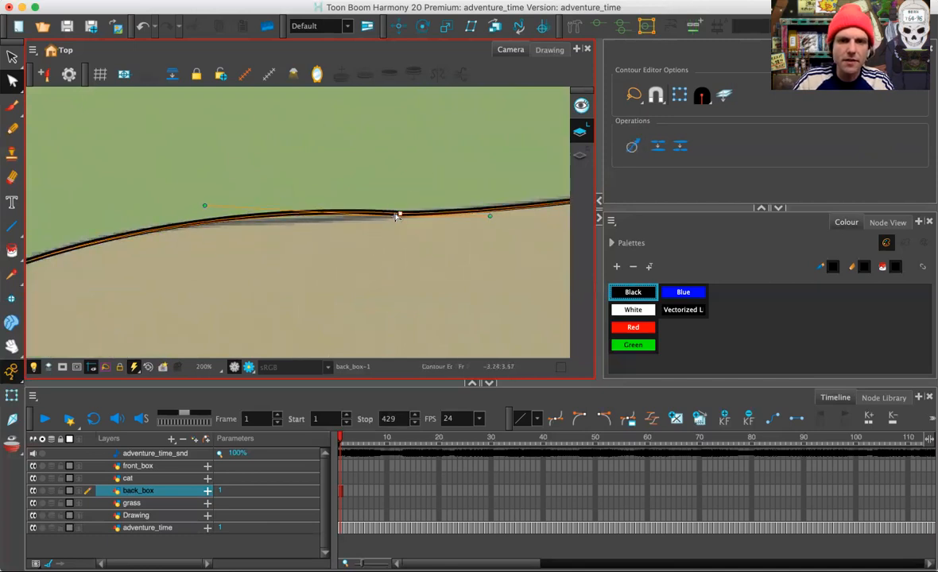
left_click_drag(418, 169, 387, 288)
mouse_move(411, 214)
left_mouse_down()
mouse_move(352, 207)
mouse_move(367, 183)
mouse_move(403, 226)
left_mouse_up()
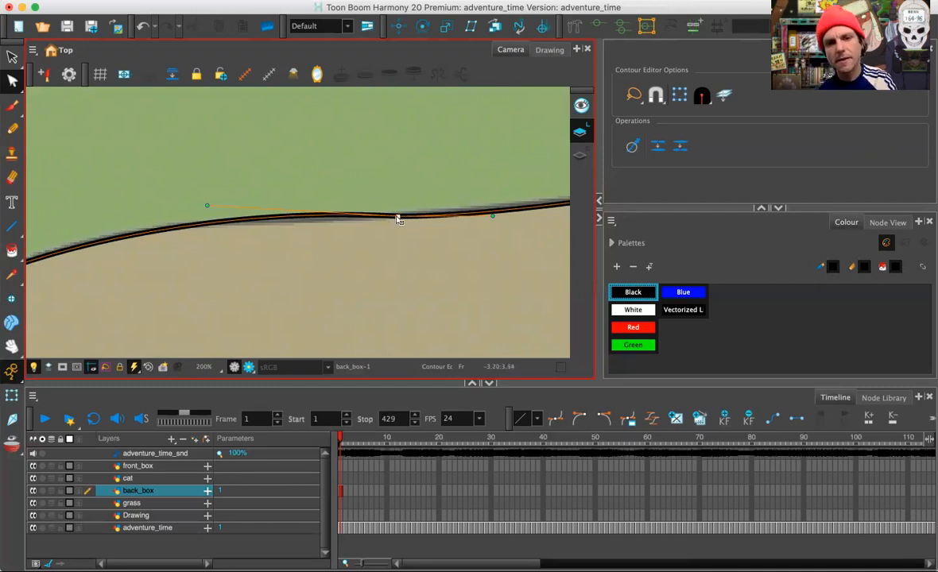
left_click_drag(206, 203, 193, 216)
key("space")
mouse_move(211, 274)
left_mouse_down()
mouse_move(429, 218)
mouse_move(268, 264)
mouse_move(207, 253)
left_mouse_up()
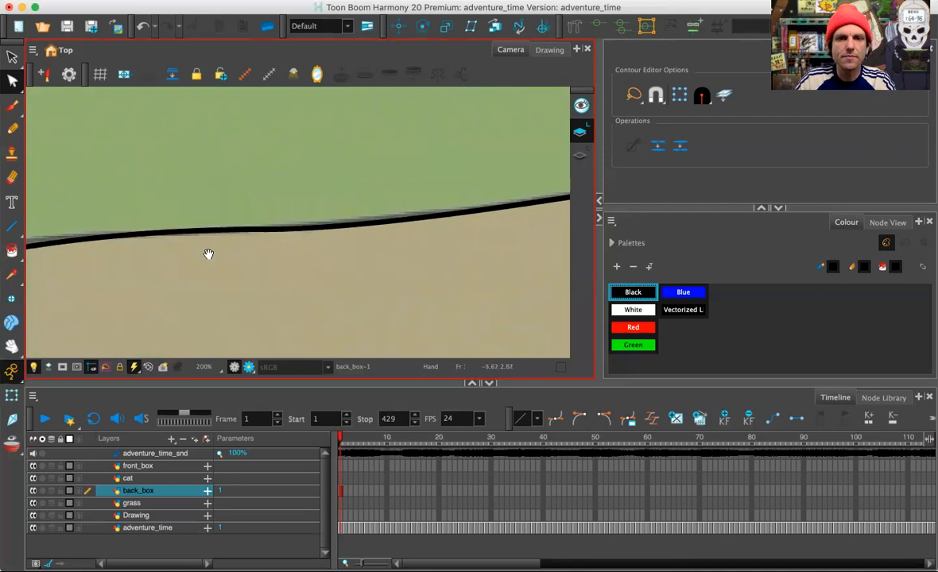
Move the long back edge's end and the neighbouring edge's start together onto the reference's far upper corner
key("space")
left_click_drag(414, 215, 219, 238)
key("2")
key("space")
mouse_move(317, 269)
left_mouse_down()
mouse_move(307, 283)
mouse_move(302, 180)
mouse_move(260, 174)
mouse_move(336, 158)
mouse_move(297, 214)
mouse_move(258, 193)
mouse_move(214, 191)
left_mouse_up()
key("space")
left_click_drag(462, 176, 318, 179)
left_click_drag(500, 159, 318, 218)
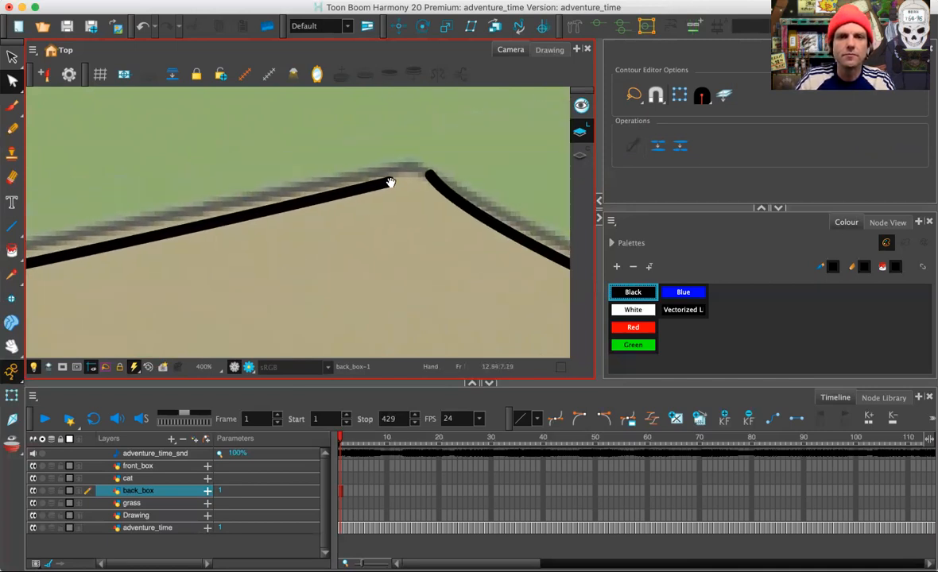
mouse_move(430, 178)
left_mouse_down()
mouse_move(397, 179)
mouse_move(414, 168)
left_mouse_up()
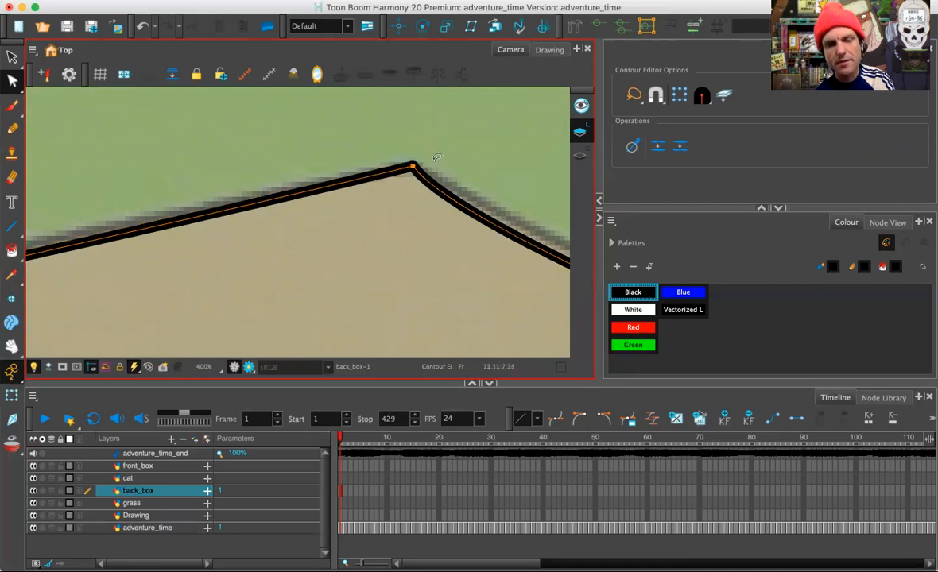
Bend the long back edge slightly upward so it follows the reference line up to the far corner
key("1")
key("1")
key("1")
left_click_drag(287, 238, 475, 171)
key("1")
key("1")
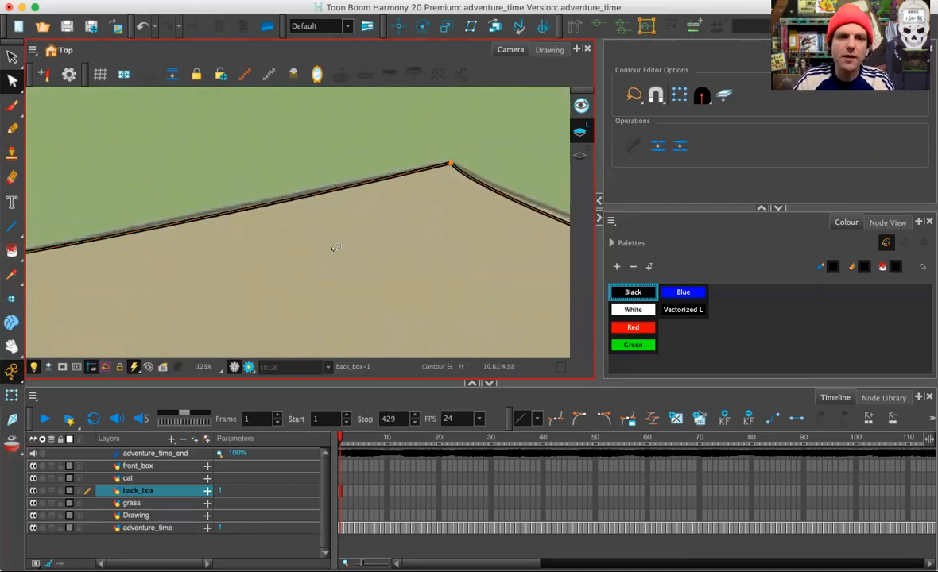
left_click_drag(263, 207, 264, 202)
Adjust the short edge beyond the far corner to follow the reference and extend its endpoint farther outside the picture frame
key("1")
key("1")
mouse_move(302, 274)
left_mouse_down()
mouse_move(406, 237)
mouse_move(370, 223)
mouse_move(176, 250)
left_mouse_up()
key("2")
key("2")
key("2")
left_click_drag(314, 232, 245, 327)
left_click_drag(495, 325, 523, 322)
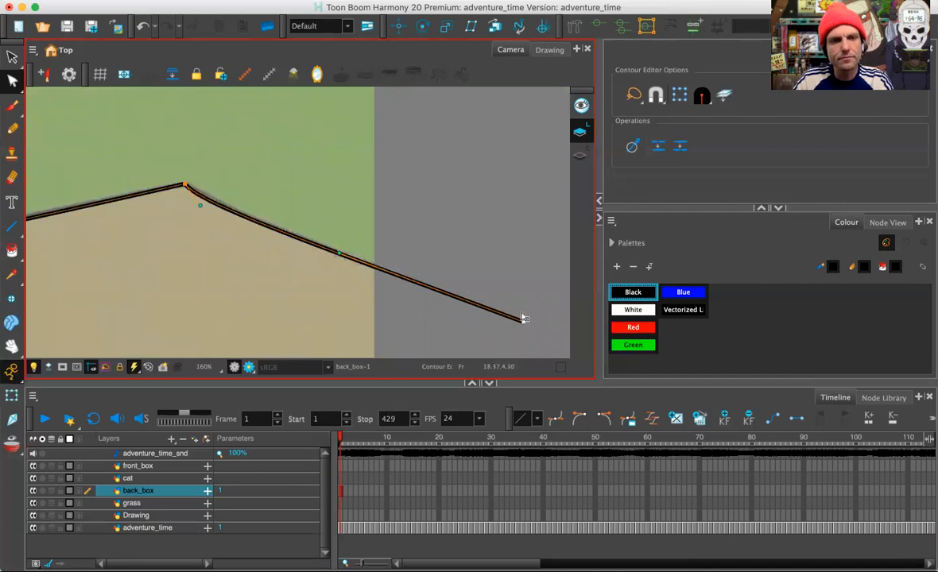
left_click(251, 259)
Check the complete back-of-box outline and the jagged opening against the reference
key("1")
key("1")
key("1")
key("1")
key("1")
key("1")
key("1")
key("1")
mouse_move(312, 304)
left_mouse_down()
mouse_move(394, 212)
mouse_move(379, 241)
mouse_move(417, 226)
left_mouse_up()
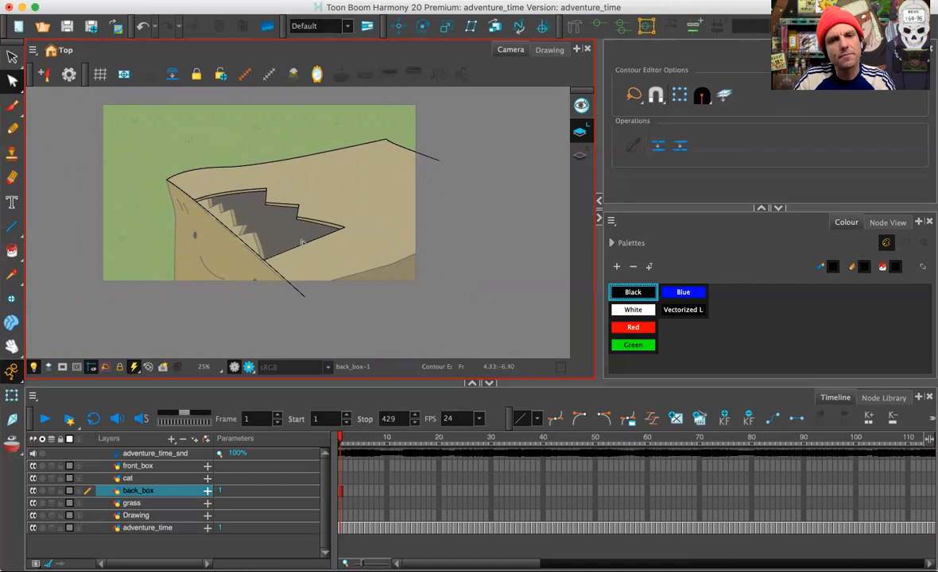
scroll(302, 242, "up", 2)
left_click_drag(358, 260, 275, 278)
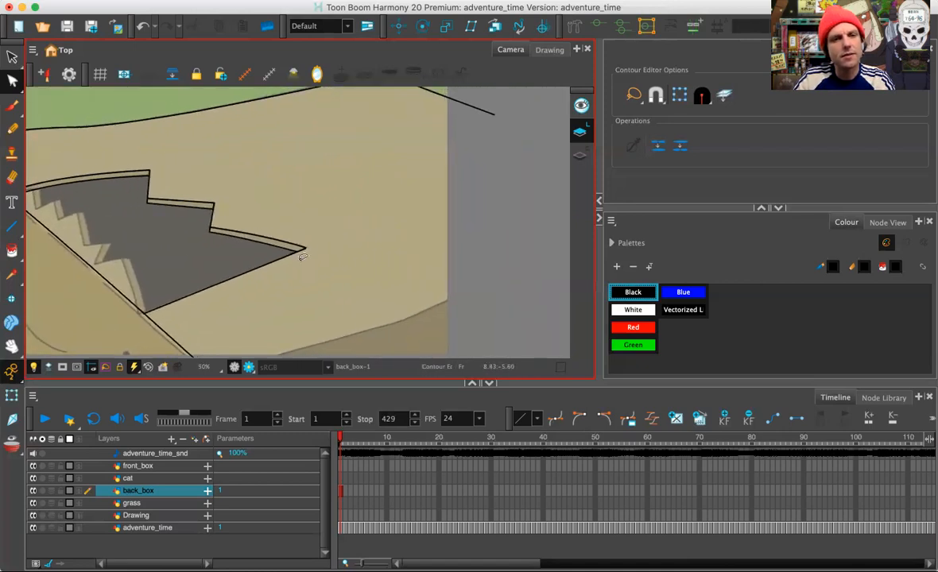
With the Line tool, enclose the box top with lines from the opening's tip past the frame and up to the far edge's end
key("2")
key("2")
key("1")
key("1")
key("1")
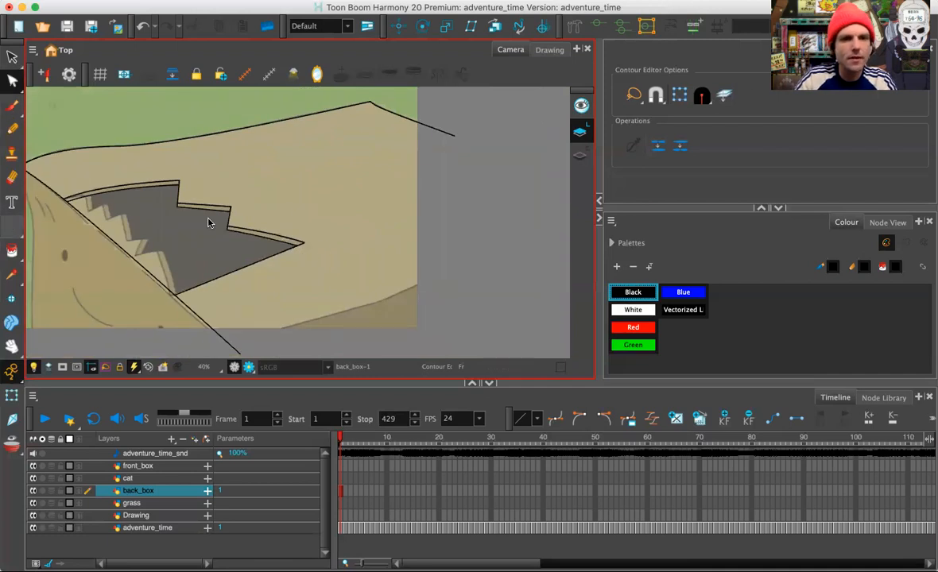
key("alt+4")
mouse_move(303, 245)
left_mouse_down()
mouse_move(479, 288)
mouse_move(393, 318)
mouse_move(403, 338)
mouse_move(416, 338)
mouse_move(450, 136)
left_mouse_up()
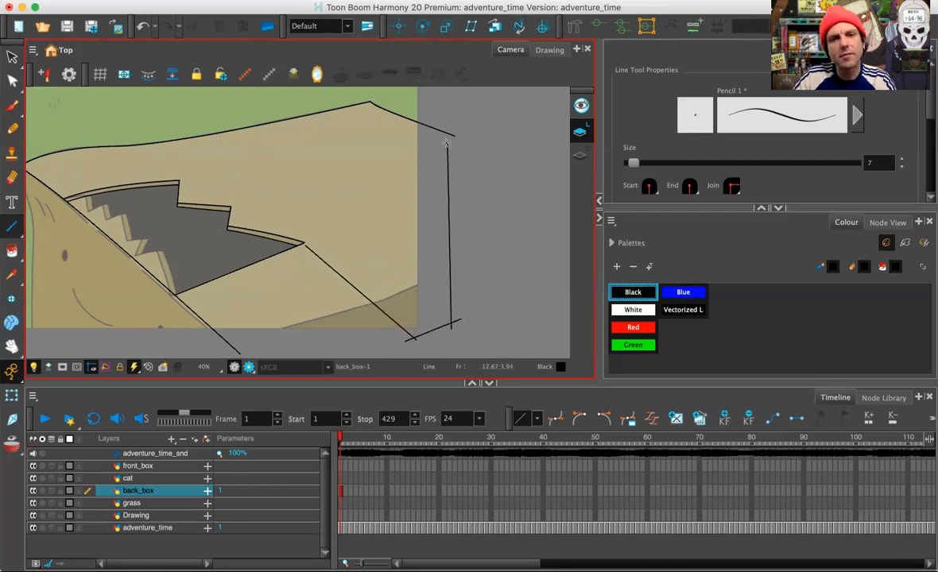
mouse_move(398, 304)
left_mouse_down()
mouse_move(462, 263)
mouse_move(450, 284)
left_mouse_up()
left_click_drag(57, 191, 59, 200)
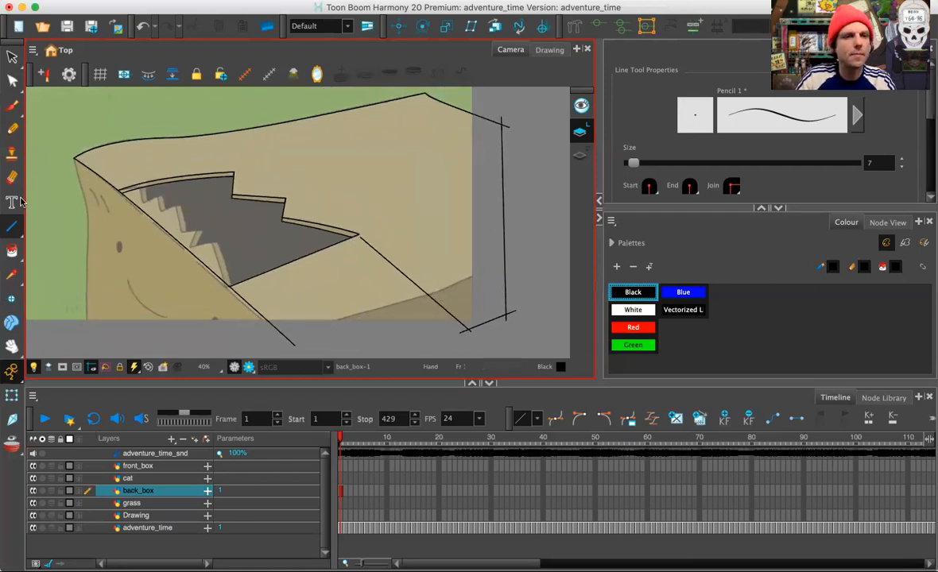
Test that the box opening and box top are closed by filling them with black Paint, undoing each fill
left_click(12, 251)
left_click(259, 239)
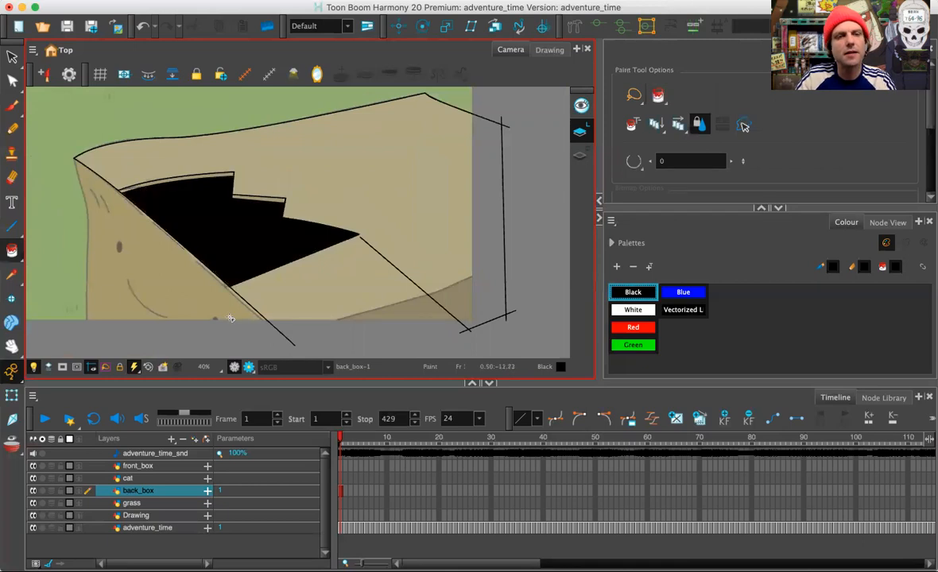
key("ctrl+z")
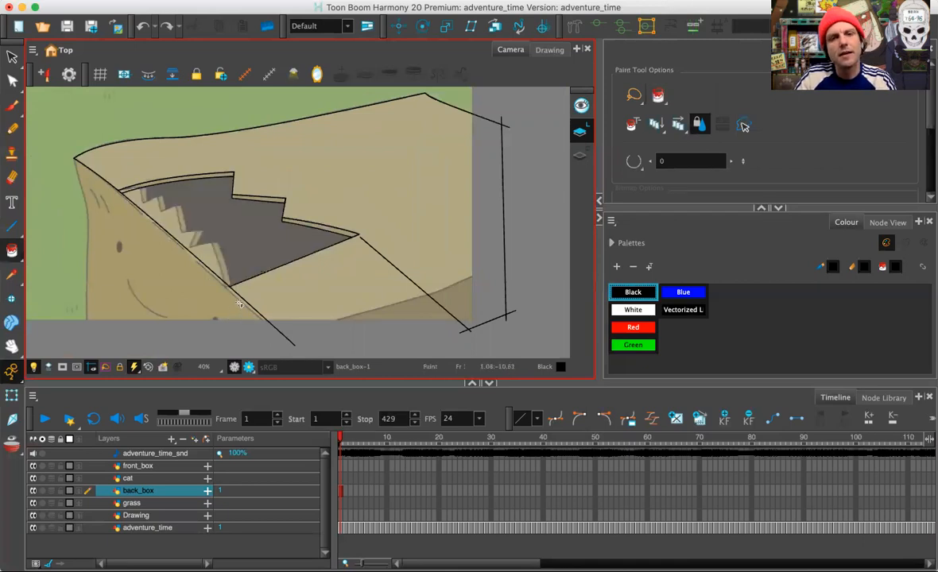
left_click(377, 173)
key("ctrl+z")
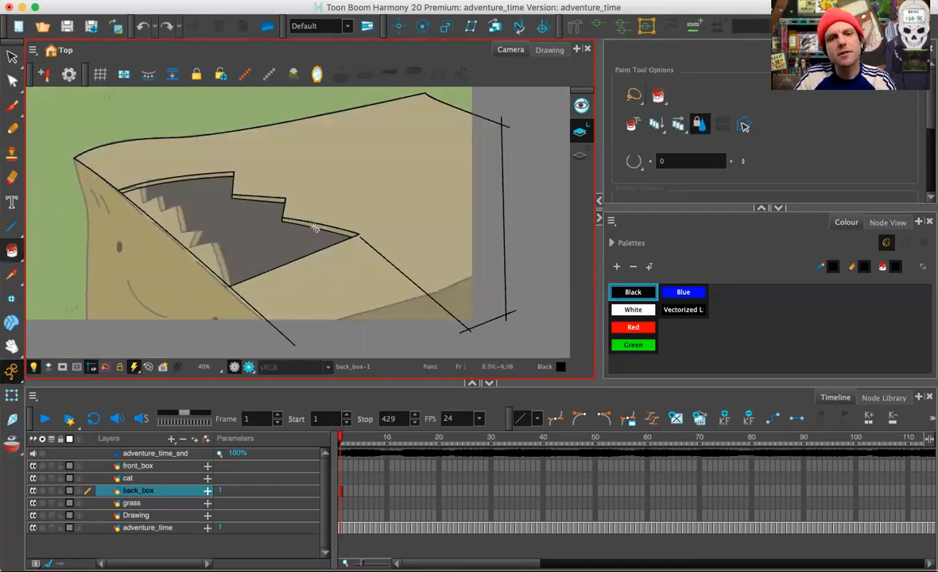
left_click(396, 215)
key("ctrl+z")
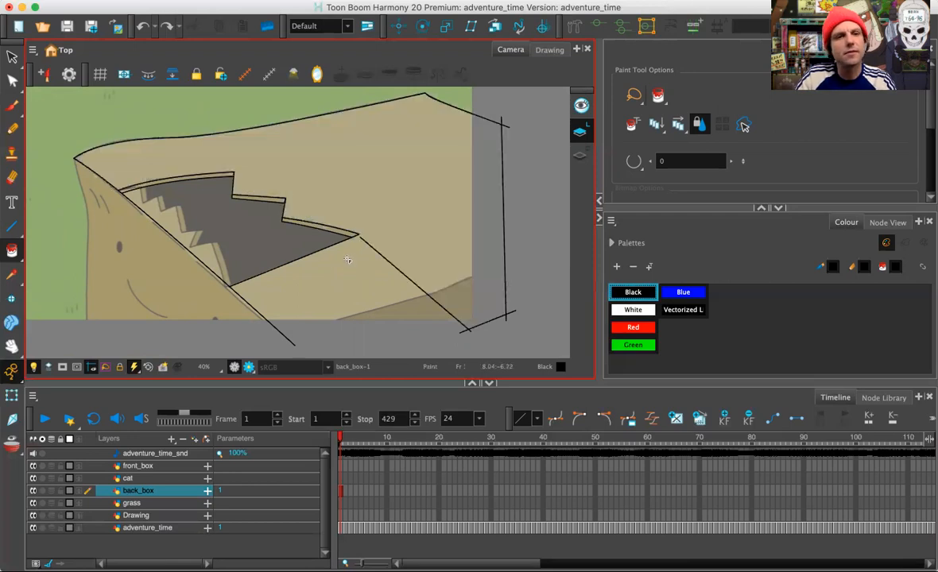
left_click(240, 224)
key("ctrl+z")
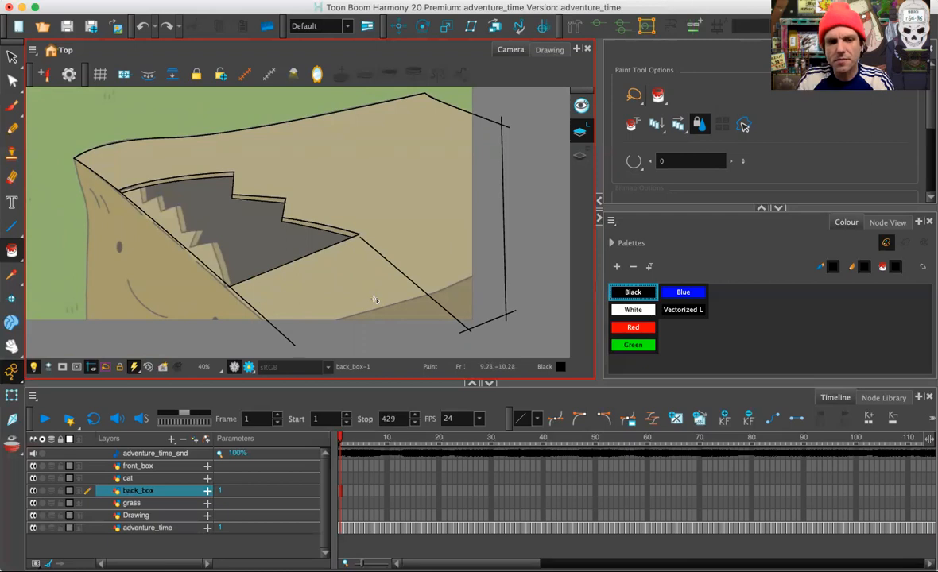
Select the cat layer and go to frame 31, where the cat's face fills the opening
left_click(128, 478)
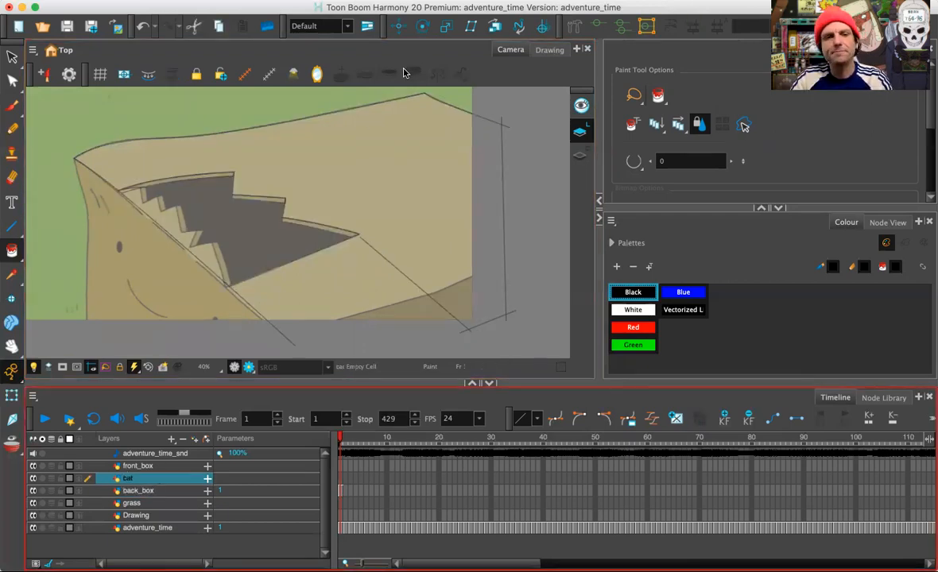
left_click(403, 437)
mouse_move(429, 437)
left_mouse_down()
mouse_move(543, 439)
mouse_move(436, 438)
mouse_move(497, 446)
left_mouse_up()
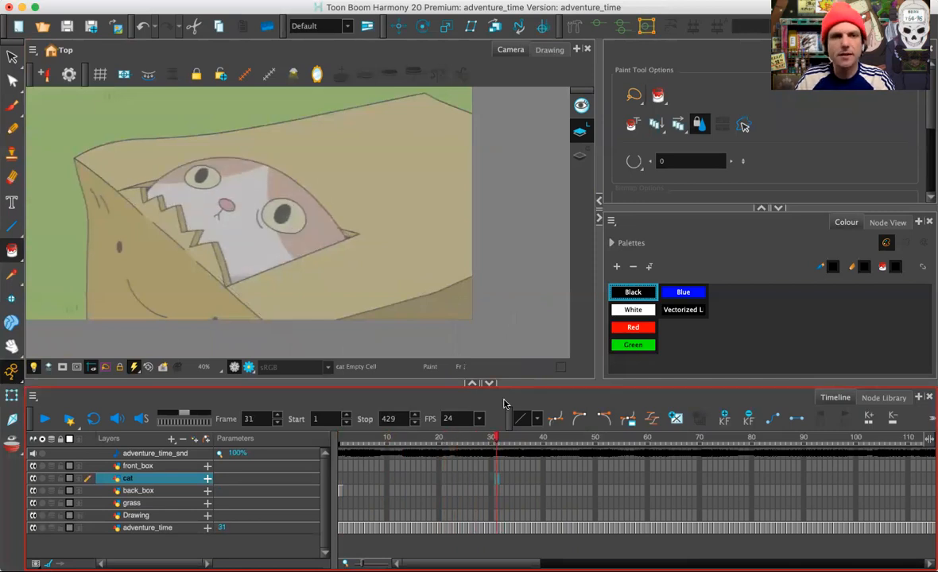
Trace the cat's head outline with the Line tool as two arcs meeting at the crown and overshooting the opening's edges
scroll(428, 218, "up", 5)
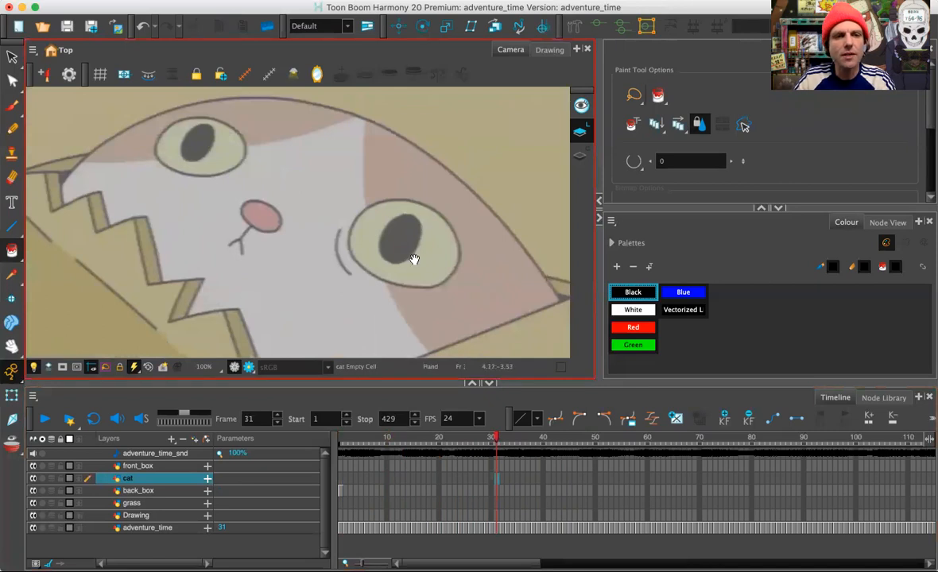
left_click_drag(413, 259, 398, 251)
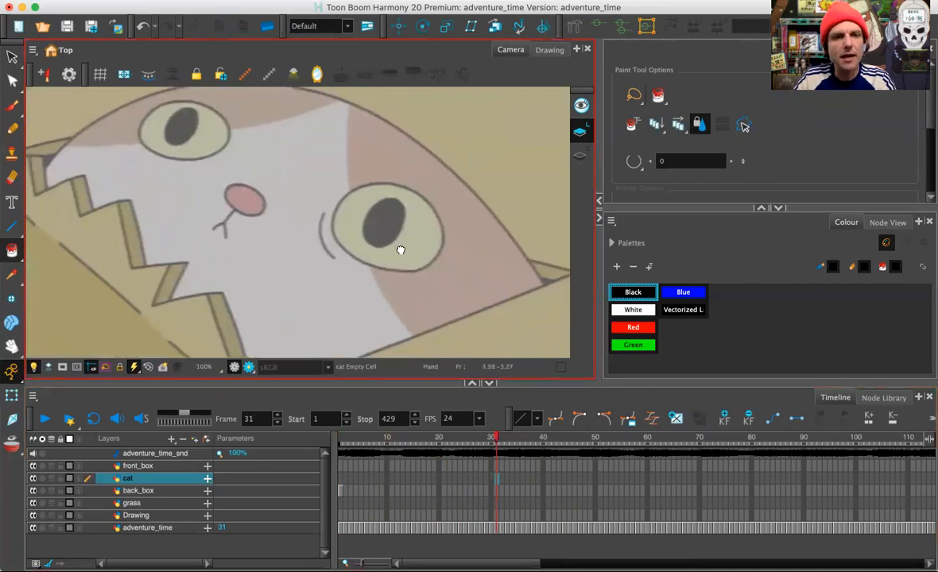
scroll(213, 176, "down", 2)
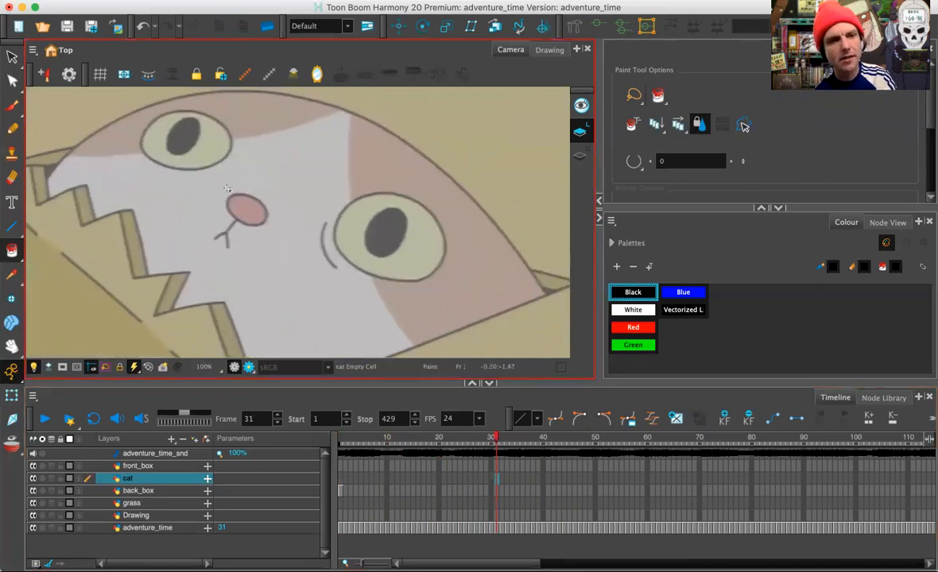
left_click(11, 226)
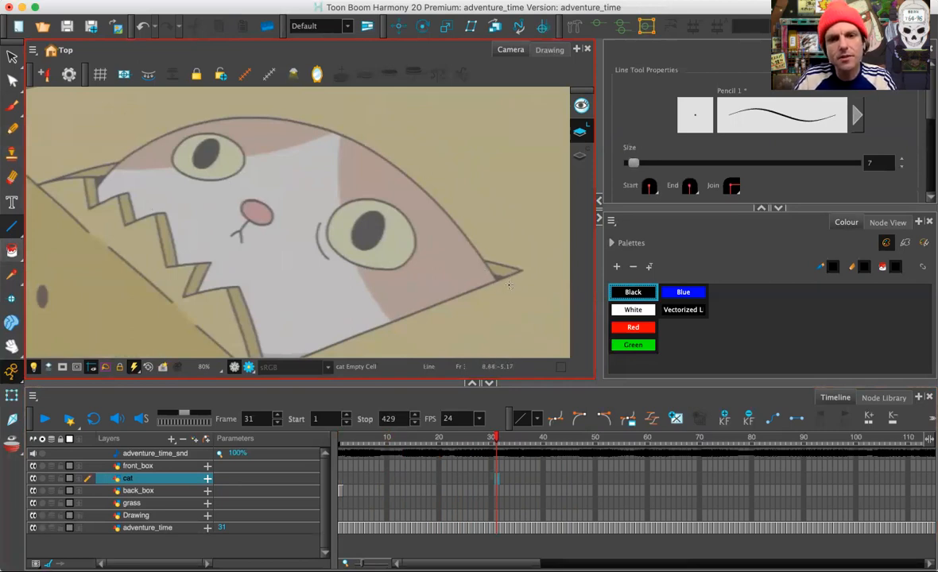
left_click_drag(500, 278, 79, 204)
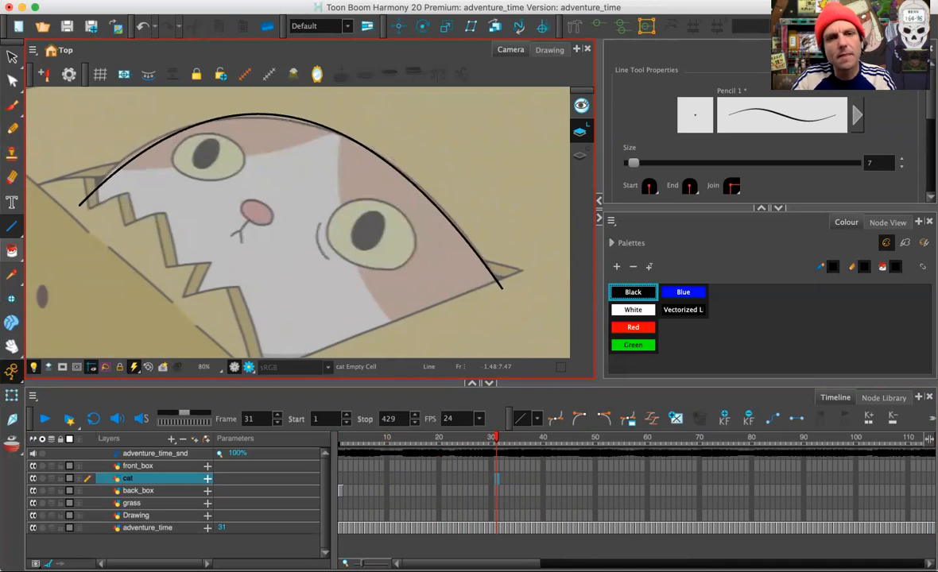
key("super+z")
mouse_move(500, 286)
left_mouse_down()
mouse_move(300, 120)
mouse_move(431, 163)
mouse_move(399, 137)
left_mouse_up()
mouse_move(300, 119)
left_mouse_down()
mouse_move(57, 185)
mouse_move(83, 220)
mouse_move(118, 97)
mouse_move(143, 93)
left_mouse_up()
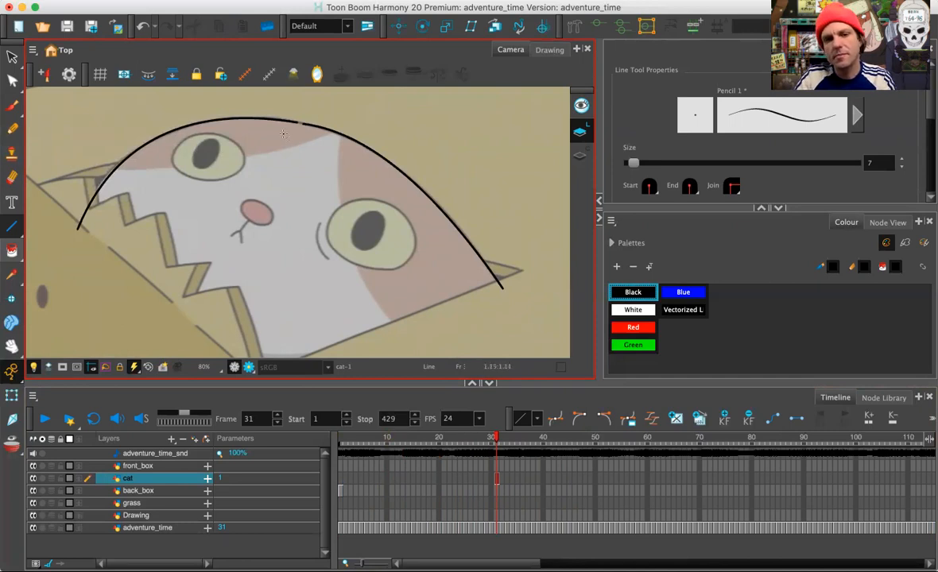
Examine the cat's face up close, focusing on the outline of the eye nearest the opening's tip
key("2")
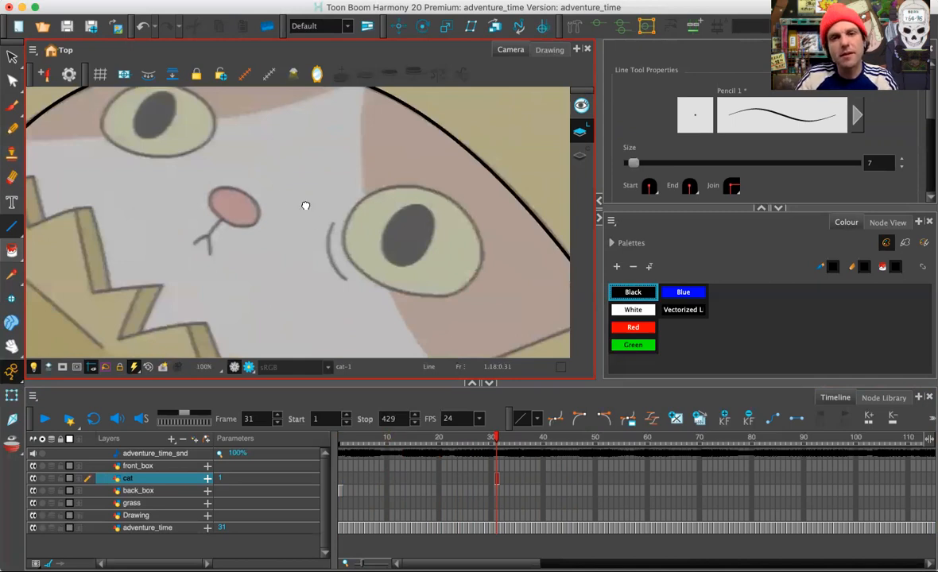
left_click_drag(306, 206, 284, 206)
key("2")
key("1")
key("1")
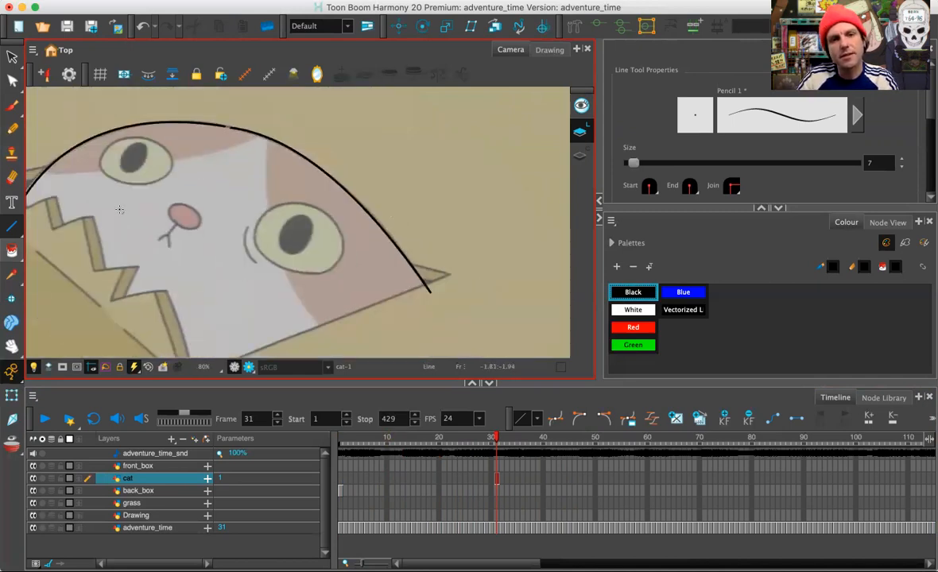
key("2")
key("2")
key("2")
key("2")
key("2")
key("2")
left_click_drag(353, 226, 323, 158)
key("1")
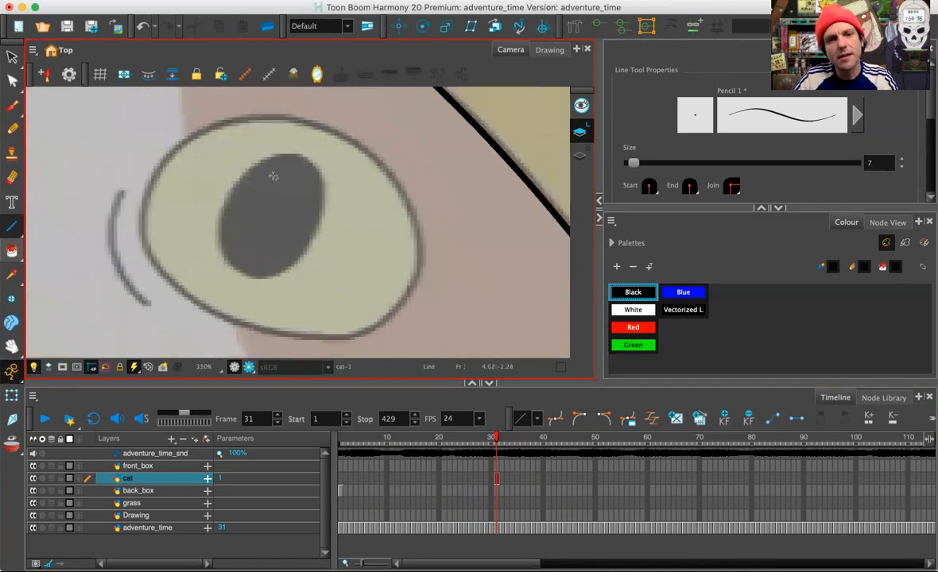
Try to outline the cat's larger eye with just two opposing curves, and undo both
left_click_drag(411, 280, 151, 182)
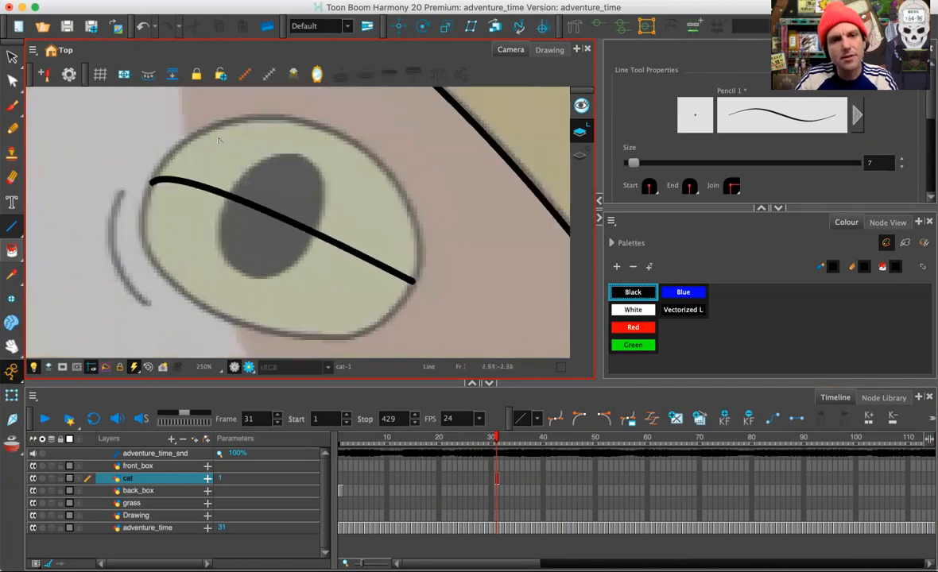
left_click_drag(411, 288, 146, 188)
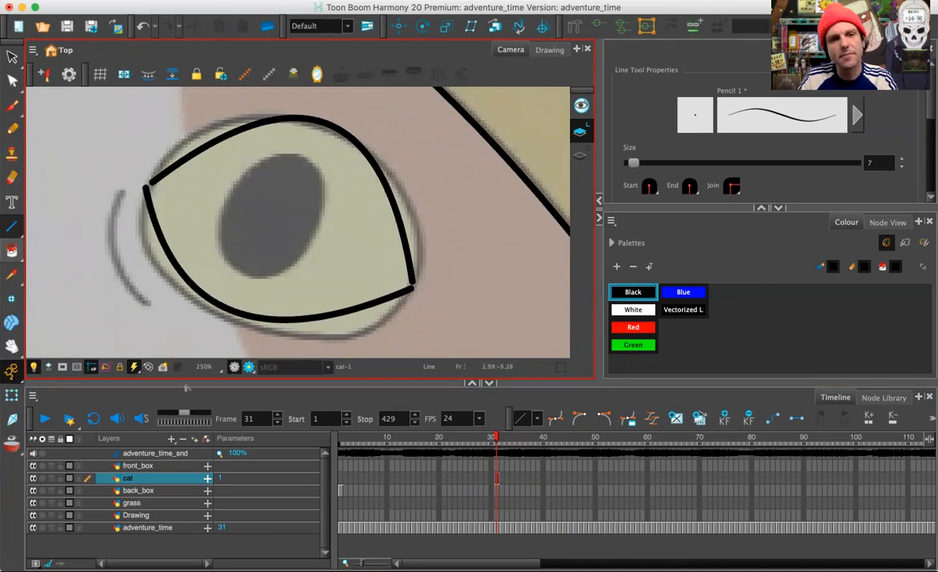
key("super+z")
key("super+z")
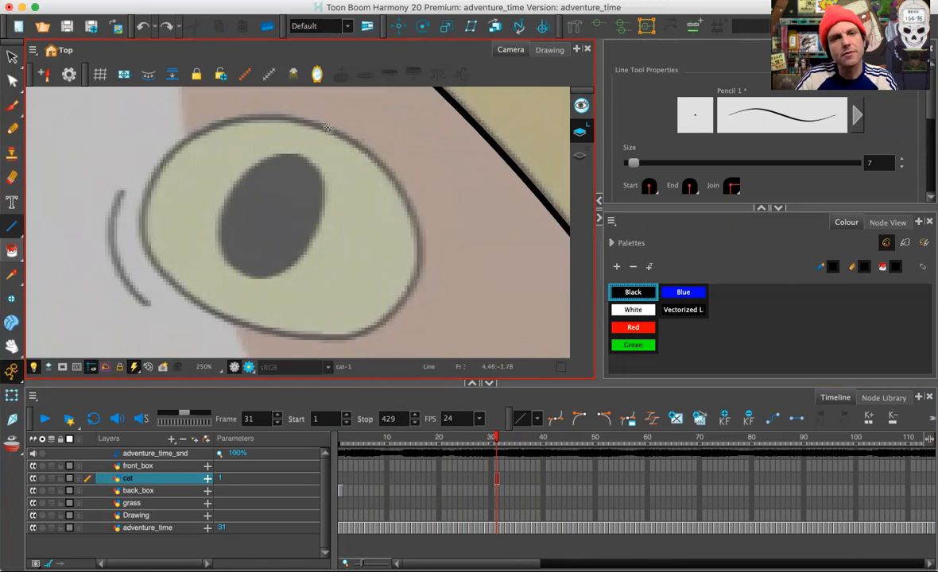
Trace the outline of the cat's larger eye with four shorter curved line segments placed end to end around the reference shape
mouse_move(409, 291)
left_mouse_down()
mouse_move(343, 130)
mouse_move(337, 134)
mouse_move(437, 189)
left_mouse_up()
mouse_move(328, 133)
left_mouse_down()
mouse_move(299, 120)
mouse_move(153, 170)
mouse_move(198, 79)
mouse_move(211, 89)
left_mouse_up()
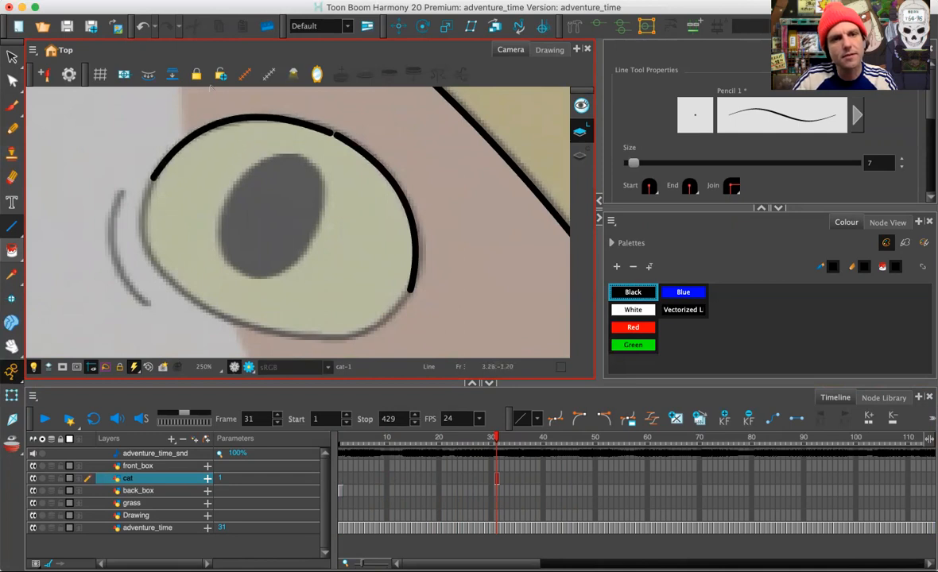
left_click_drag(151, 183, 115, 256)
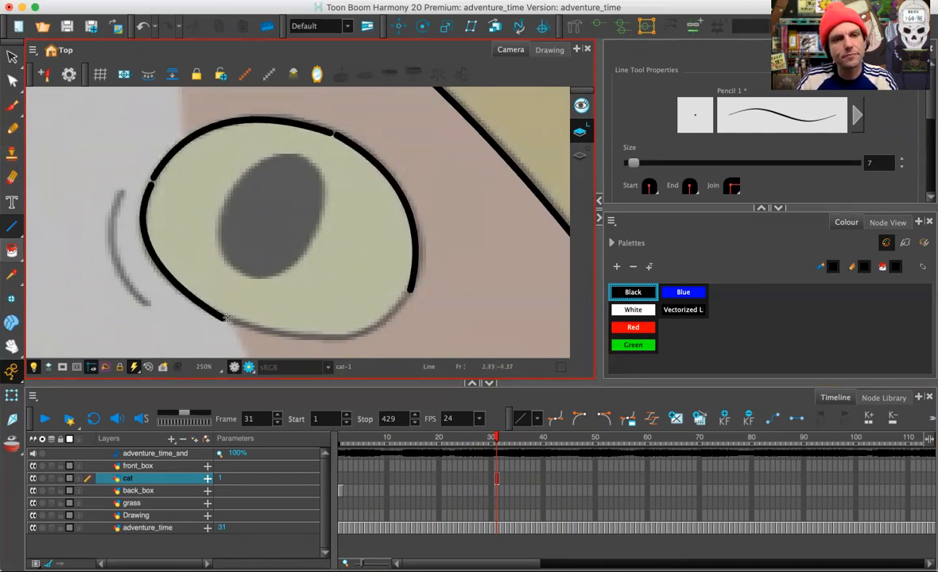
mouse_move(230, 321)
left_mouse_down()
mouse_move(408, 293)
mouse_move(371, 300)
mouse_move(350, 342)
left_mouse_up()
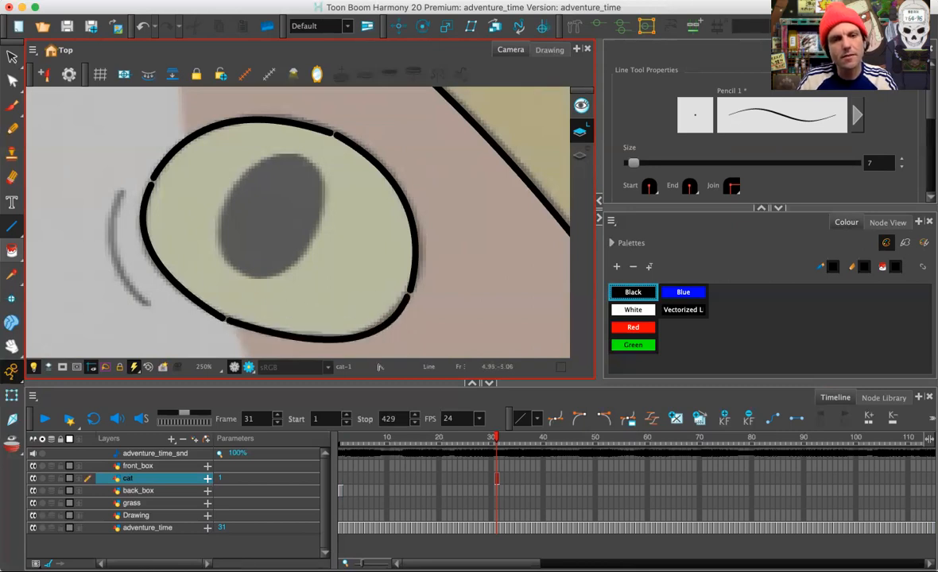
Trace the short curved crease beside the cat's larger eye and the oval nose outline with the Line tool
mouse_move(119, 193)
left_mouse_down()
mouse_move(150, 294)
mouse_move(92, 246)
left_mouse_up()
left_click_drag(61, 193, 347, 266)
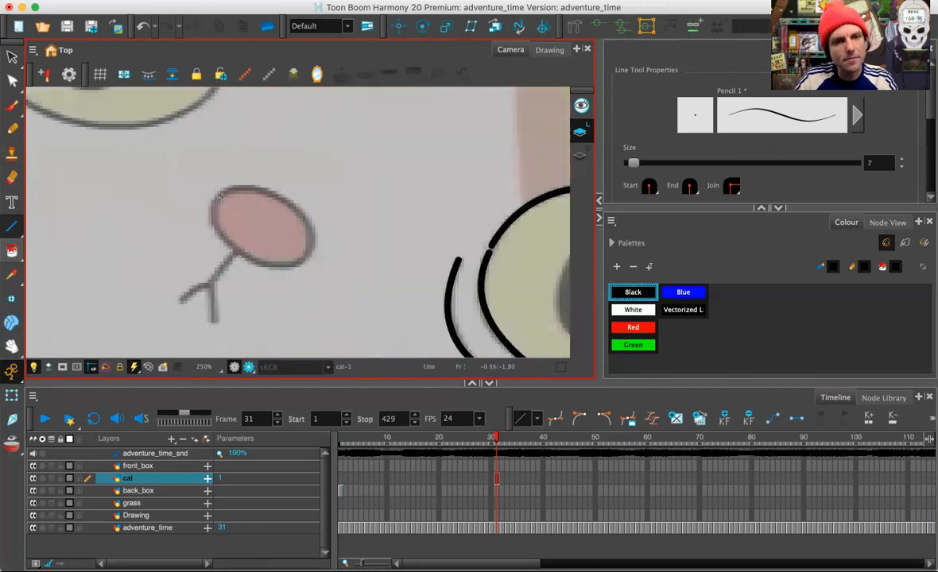
mouse_move(216, 198)
left_mouse_down()
mouse_move(287, 224)
mouse_move(287, 198)
mouse_move(227, 163)
mouse_move(293, 205)
mouse_move(303, 262)
mouse_move(334, 235)
mouse_move(213, 226)
mouse_move(239, 262)
mouse_move(268, 281)
left_mouse_up()
mouse_move(228, 242)
left_mouse_down()
mouse_move(208, 204)
mouse_move(215, 187)
mouse_move(325, 371)
left_mouse_up()
Trace the smaller eye's outline with curved line segments, and undo the straight line tried on its pupil
mouse_move(156, 184)
left_mouse_down()
mouse_move(251, 146)
mouse_move(242, 144)
mouse_move(350, 248)
mouse_move(310, 266)
mouse_move(184, 283)
mouse_move(135, 230)
mouse_move(129, 203)
mouse_move(122, 235)
left_mouse_up()
scroll(122, 235, "up", 3)
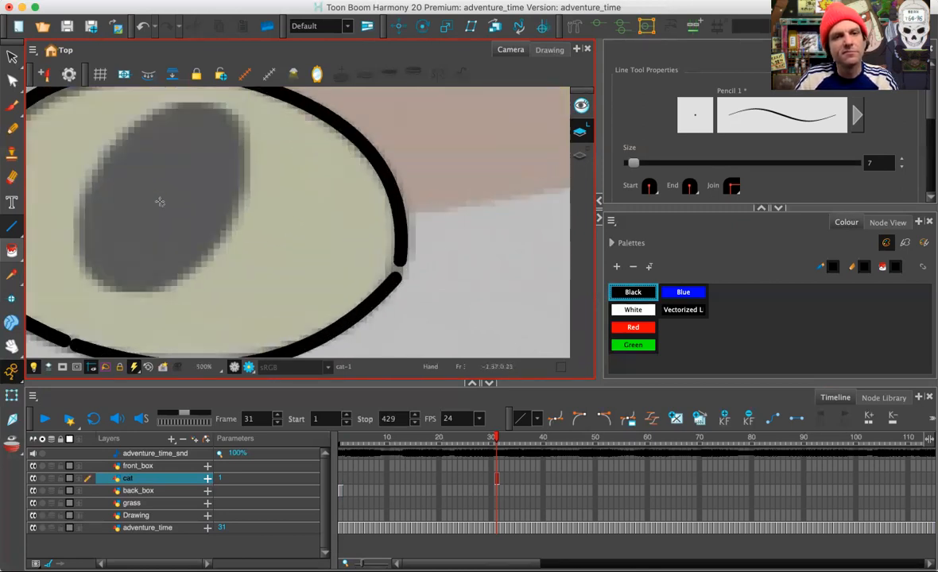
left_click_drag(167, 210, 275, 145)
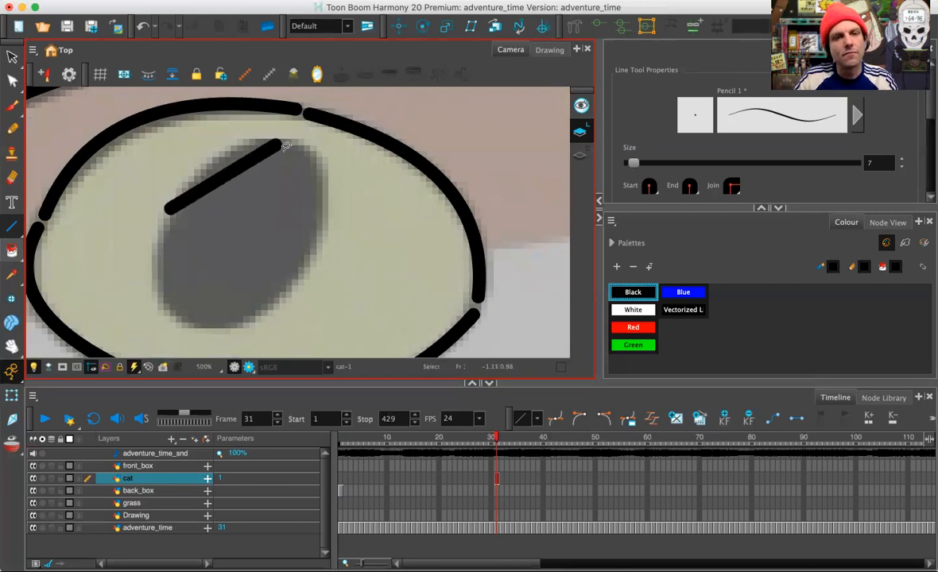
key("ctrl+z")
Draw an upright ellipse with the Ellipse tool, sized to match the pupil of the cat's smaller eye
left_click_drag(12, 226, 73, 237)
left_click_drag(260, 143, 371, 349)
left_click_drag(371, 349, 380, 348)
key("2")
key("2")
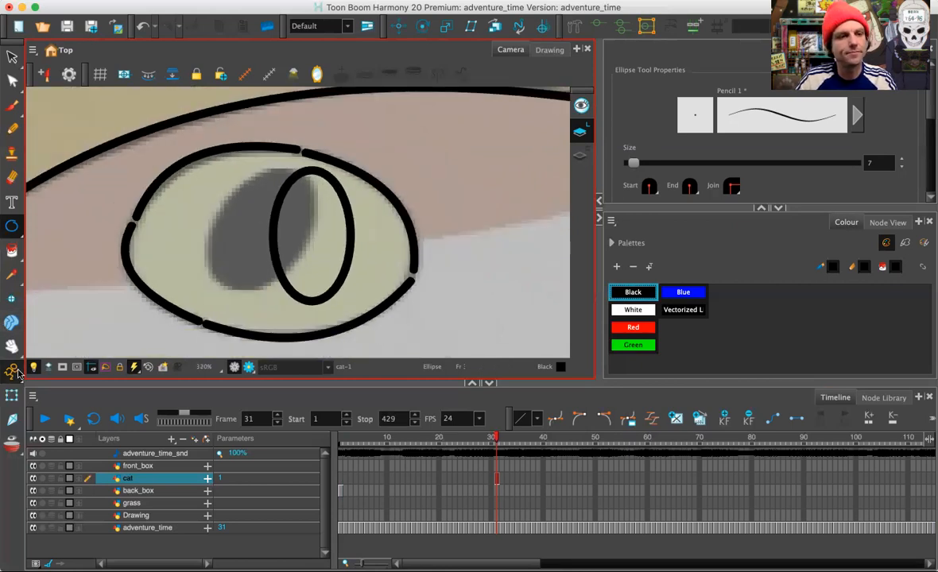
Tilt the ellipse and move it onto the smaller eye's pupil in the reference
left_click(12, 56)
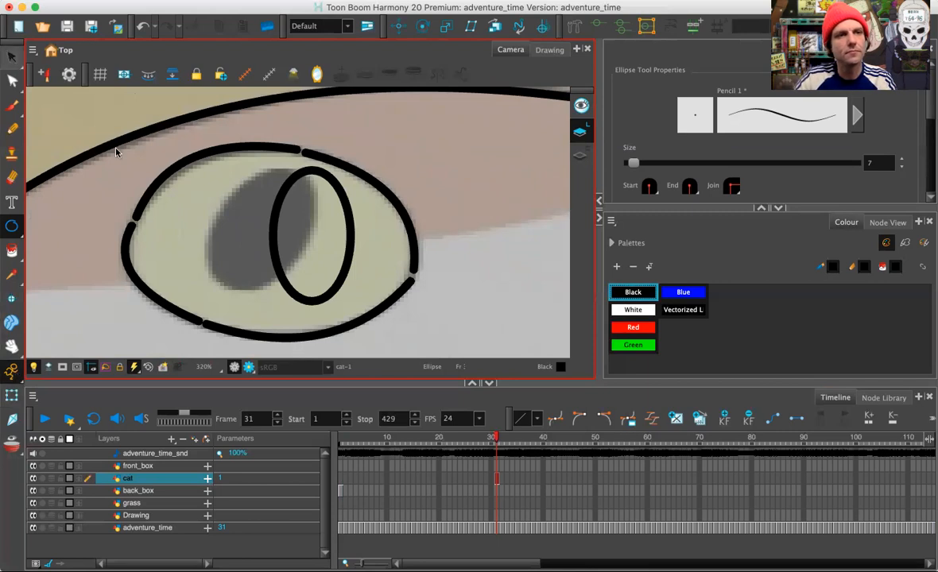
left_click(339, 294)
left_click_drag(356, 303, 318, 315)
left_click_drag(305, 249, 254, 242)
Draw a second upright ellipse sized to match the pupil of the cat's larger eye
left_click_drag(434, 245, 412, 223)
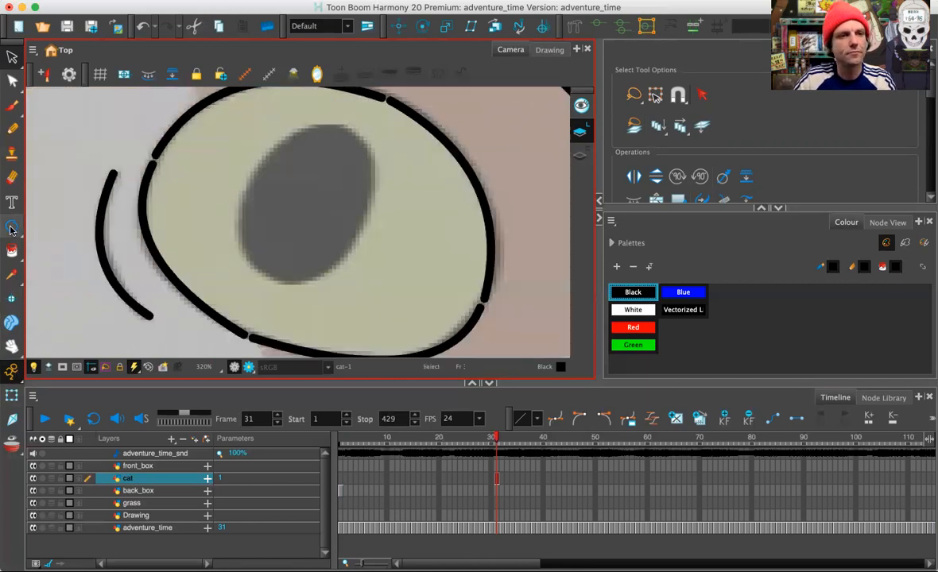
left_click(12, 226)
left_click_drag(366, 284, 397, 298)
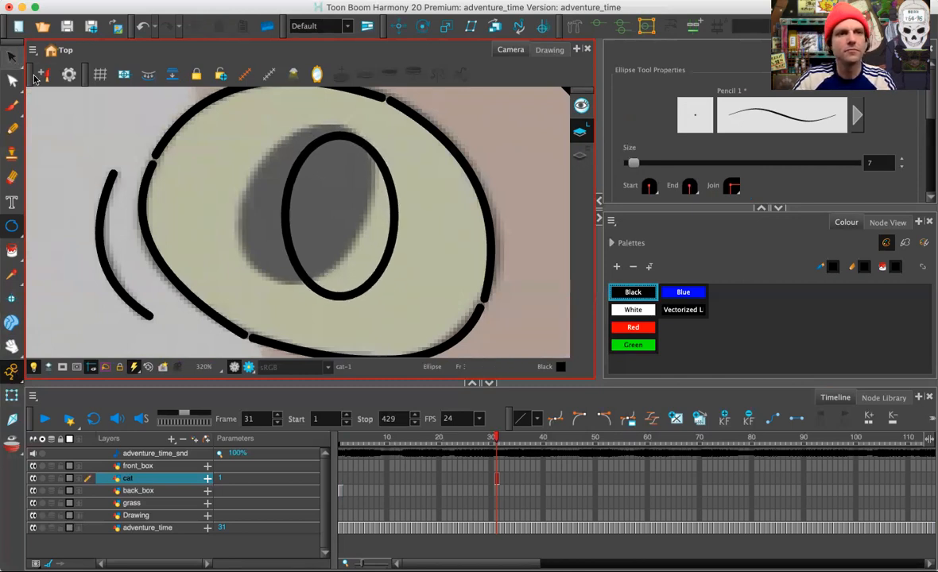
Rotate, move and adjust the second ellipse so it fits the larger eye's slanted pupil
left_click(12, 56)
left_click(390, 234)
left_click_drag(401, 302, 345, 320)
left_click_drag(339, 217, 302, 204)
left_click_drag(365, 130, 377, 123)
Trace the cat's forked mouth below the nose with the Line tool, drawing a stem and two short branches
key("1")
key("1")
key("1")
key("1")
key("1")
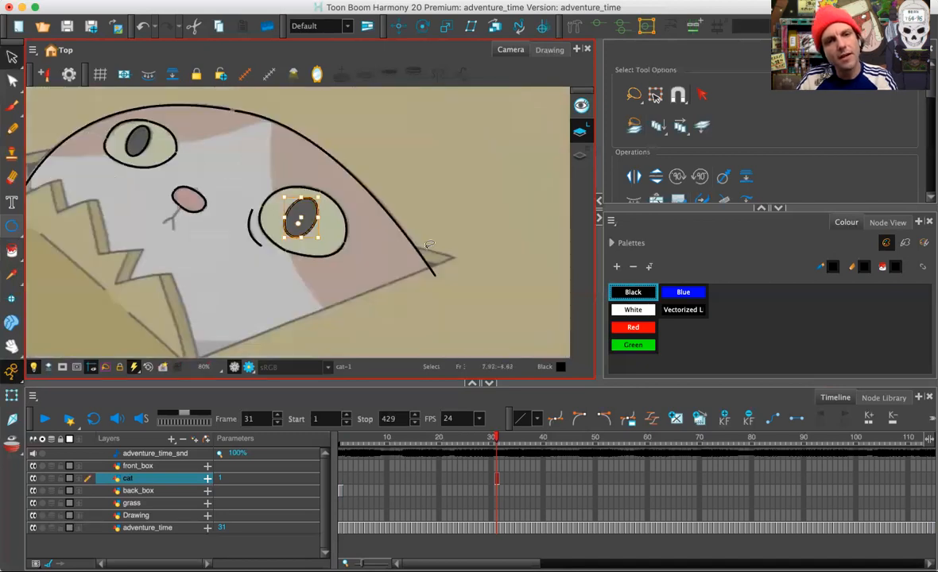
key("2")
key("2")
left_click_drag(352, 245, 411, 256)
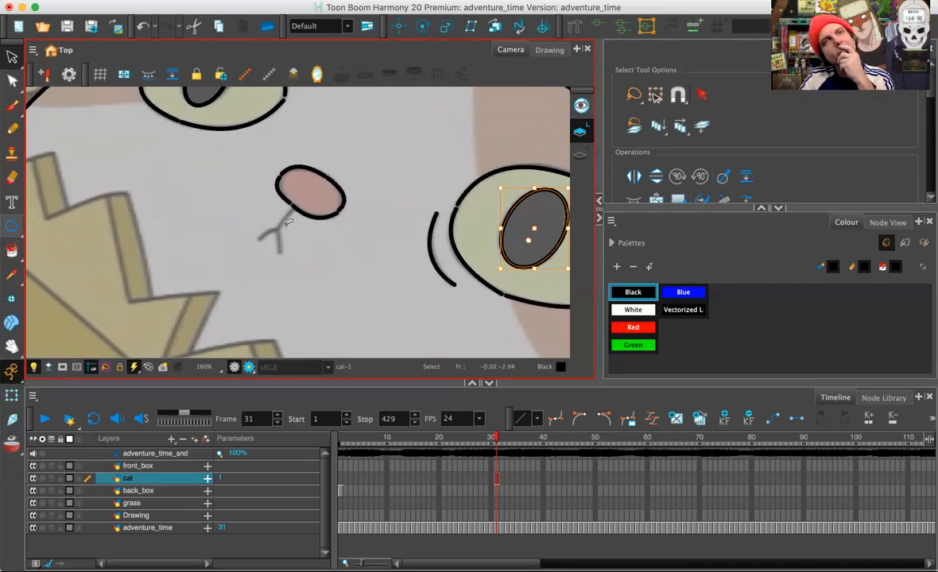
scroll(280, 224, "up", 5)
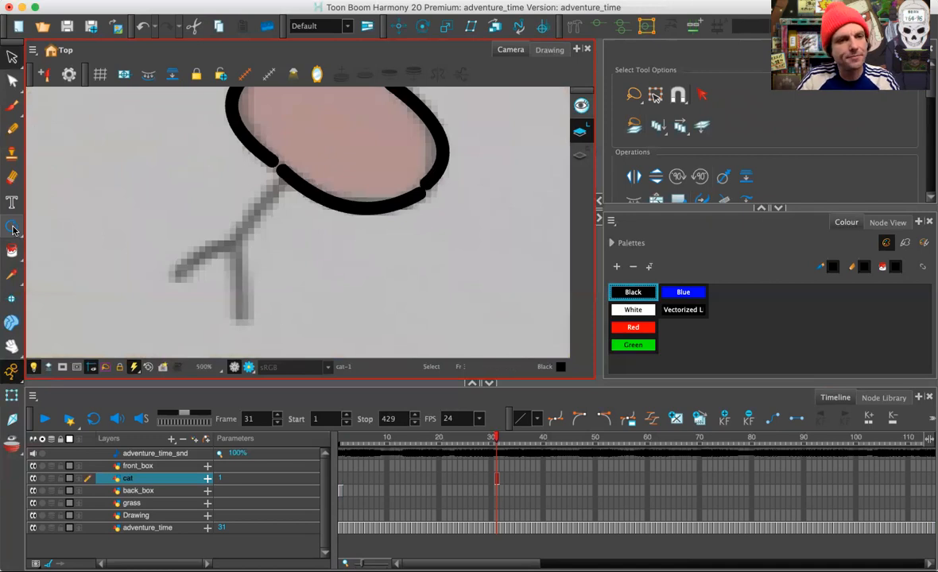
left_click_drag(13, 228, 53, 248)
mouse_move(280, 171)
left_mouse_down()
mouse_move(234, 240)
mouse_move(182, 266)
mouse_move(177, 278)
mouse_move(194, 249)
mouse_move(248, 309)
mouse_move(241, 321)
mouse_move(249, 301)
left_mouse_up()
Trace the boundaries of the cat's two fur patches as long curves, one running across each eye
key("1")
key("1")
key("1")
key("1")
key("1")
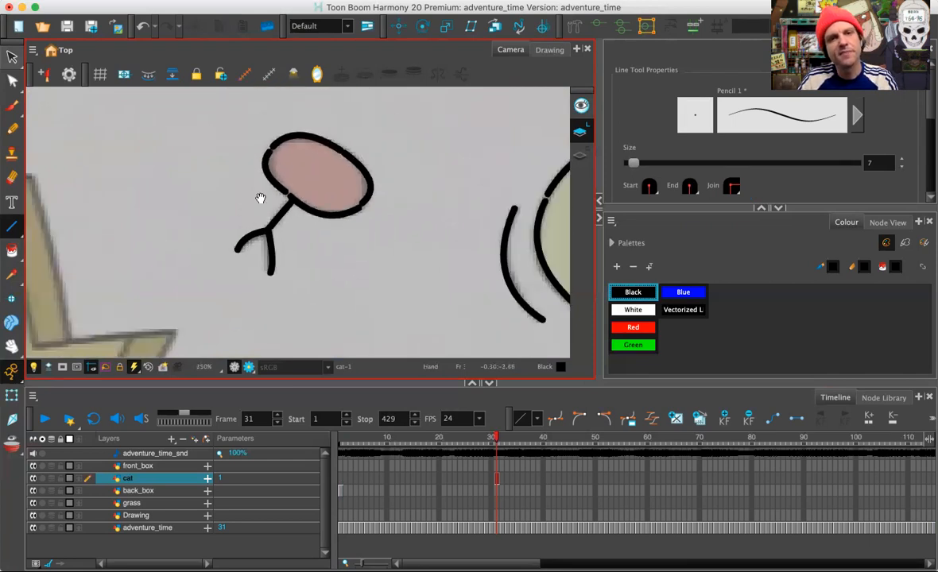
mouse_move(271, 225)
left_mouse_down()
mouse_move(318, 184)
mouse_move(340, 180)
left_mouse_up()
mouse_move(501, 111)
left_mouse_down()
mouse_move(73, 183)
mouse_move(67, 169)
mouse_move(53, 176)
left_mouse_up()
mouse_move(306, 140)
left_mouse_down()
mouse_move(332, 225)
mouse_move(404, 188)
mouse_move(406, 180)
mouse_move(232, 145)
left_mouse_up()
key("1")
key("1")
mouse_move(340, 122)
left_mouse_down()
mouse_move(428, 342)
mouse_move(320, 281)
left_mouse_up()
Join the first pair of open line ends on the upper side of the nose outline with the Contour Editor
key("2")
key("1")
key("2")
key("2")
key("2")
key("2")
key("2")
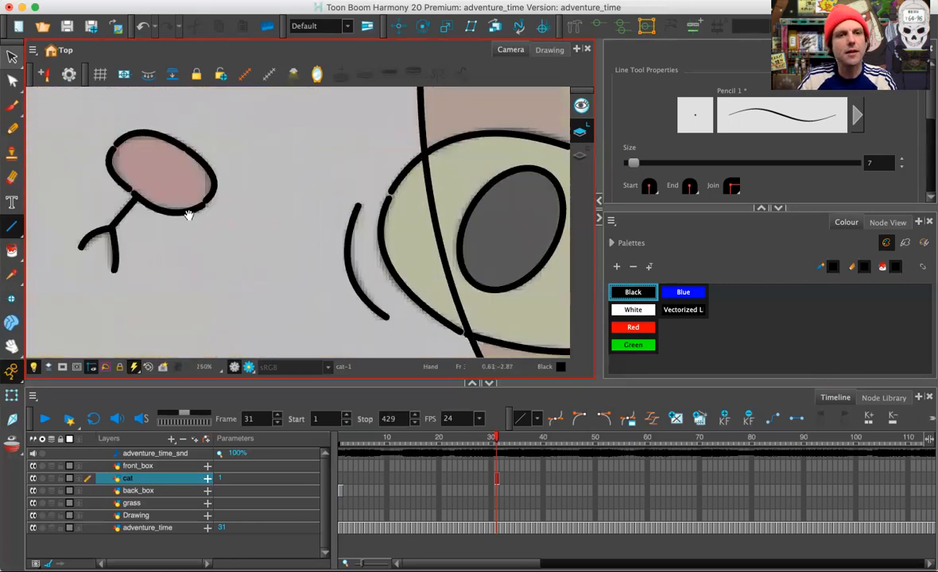
left_click_drag(189, 210, 360, 293)
left_click(12, 80)
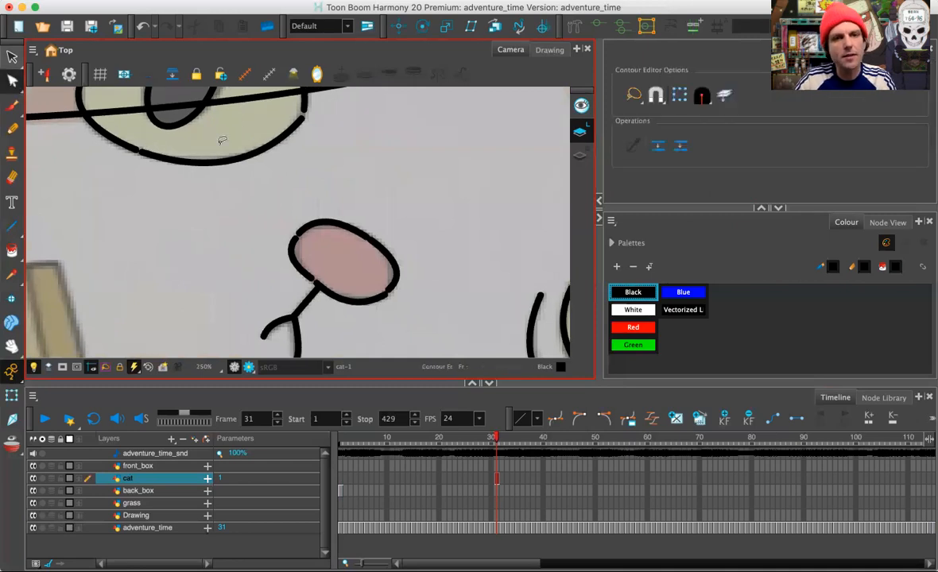
scroll(231, 175, "up", 6)
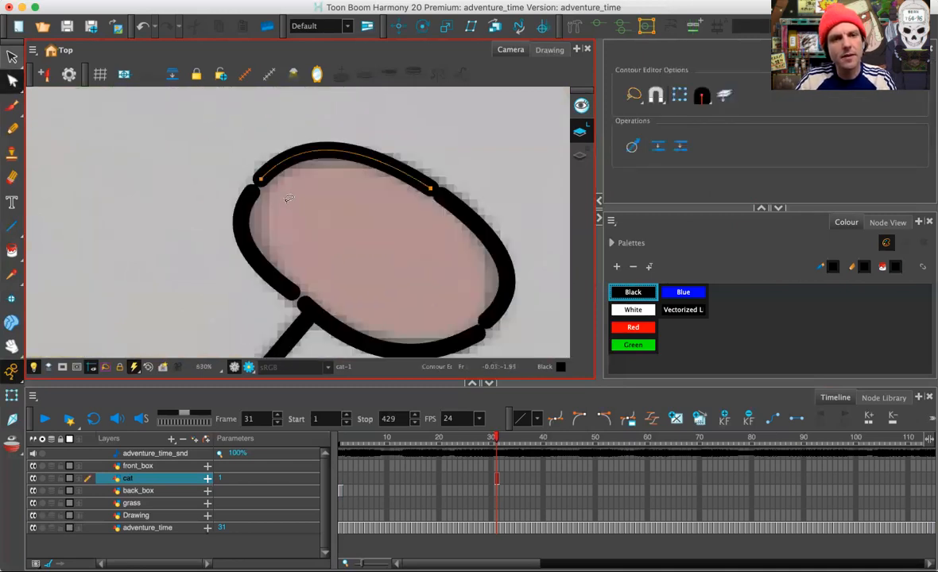
left_click(249, 191)
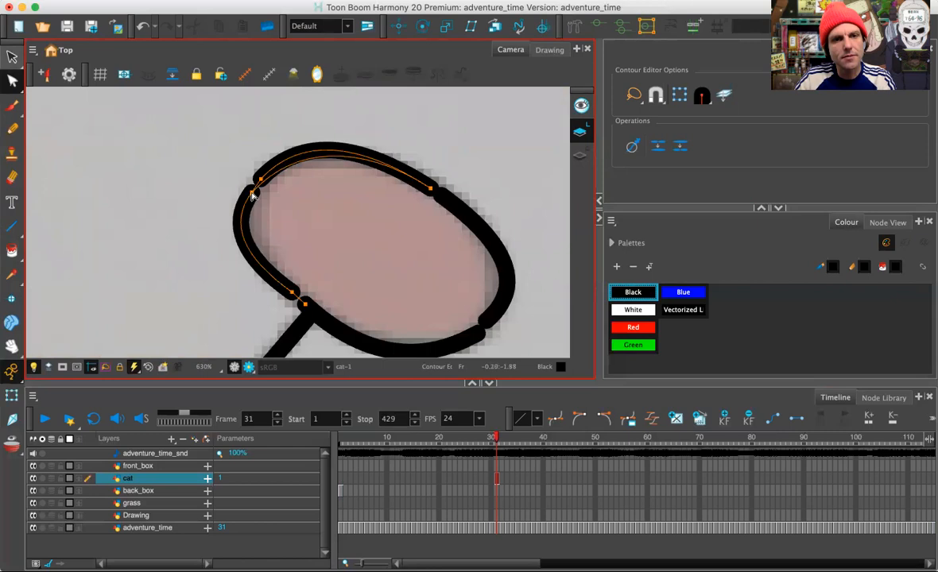
left_click(266, 191)
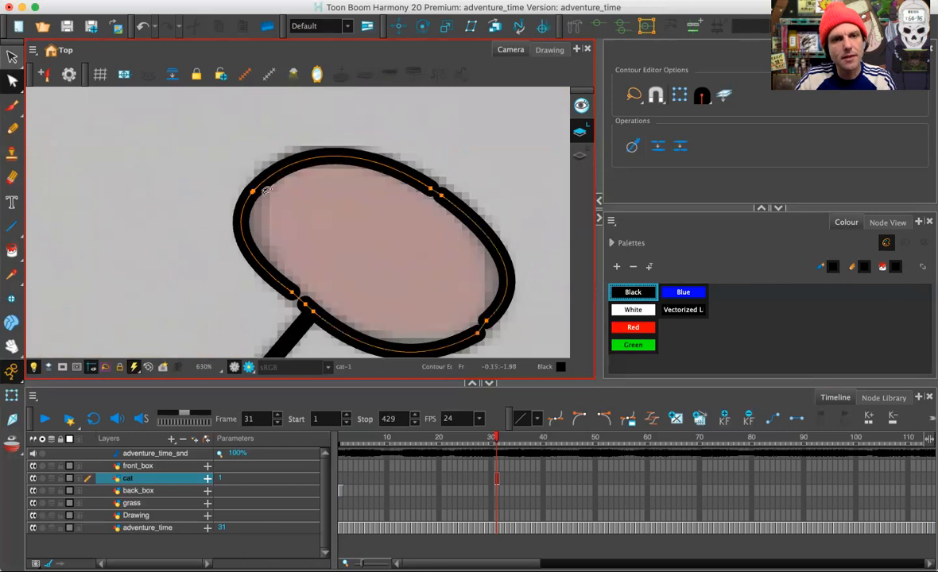
Close the remaining gaps around the nose outline by moving each loose end point onto its neighbour
left_click(411, 178)
left_click_drag(430, 190, 442, 197)
left_click(497, 307)
left_click_drag(487, 321, 477, 332)
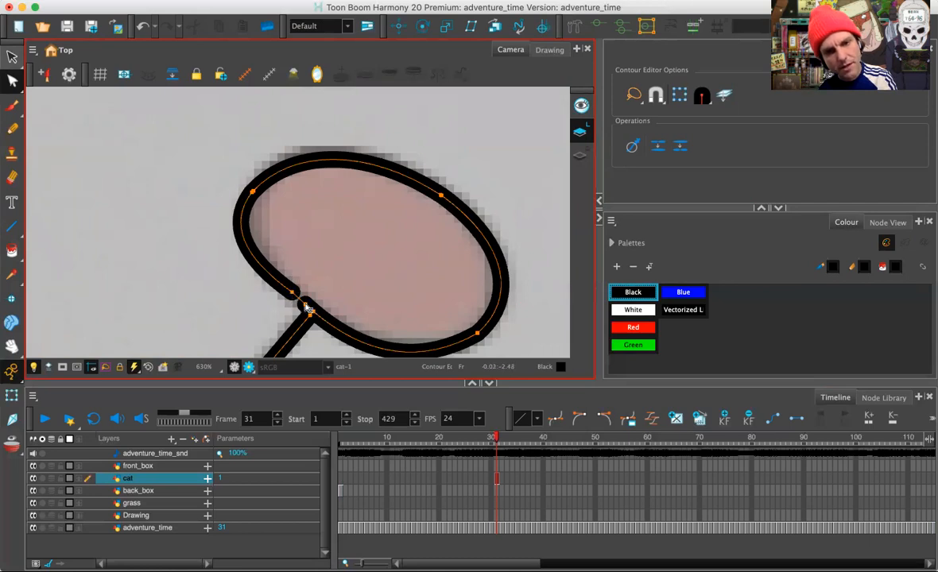
left_click(273, 303)
left_click_drag(292, 295, 305, 305)
left_click(260, 185)
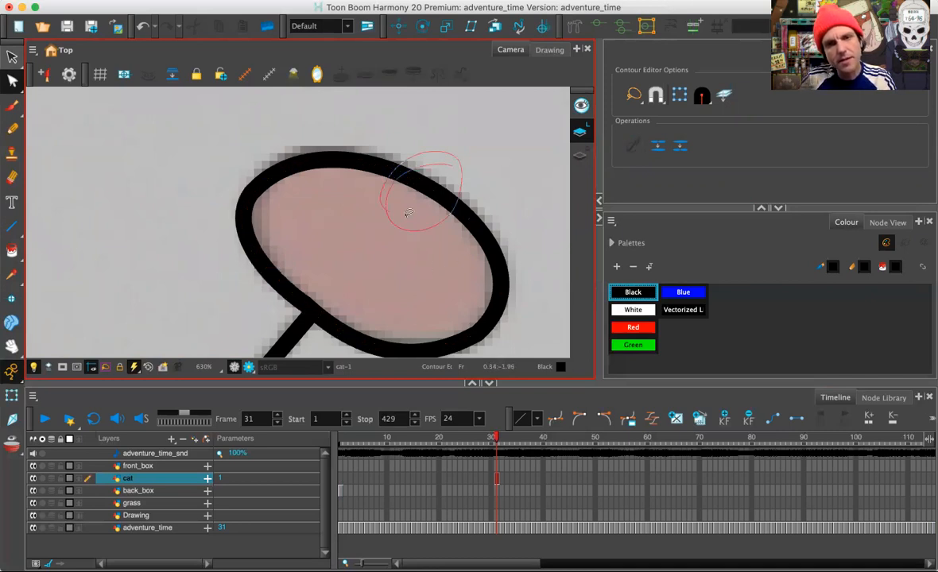
Reshape the upper side of the nose outline by adjusting its points and curve handles to match the reference
left_click(436, 188)
left_click_drag(442, 194, 430, 184)
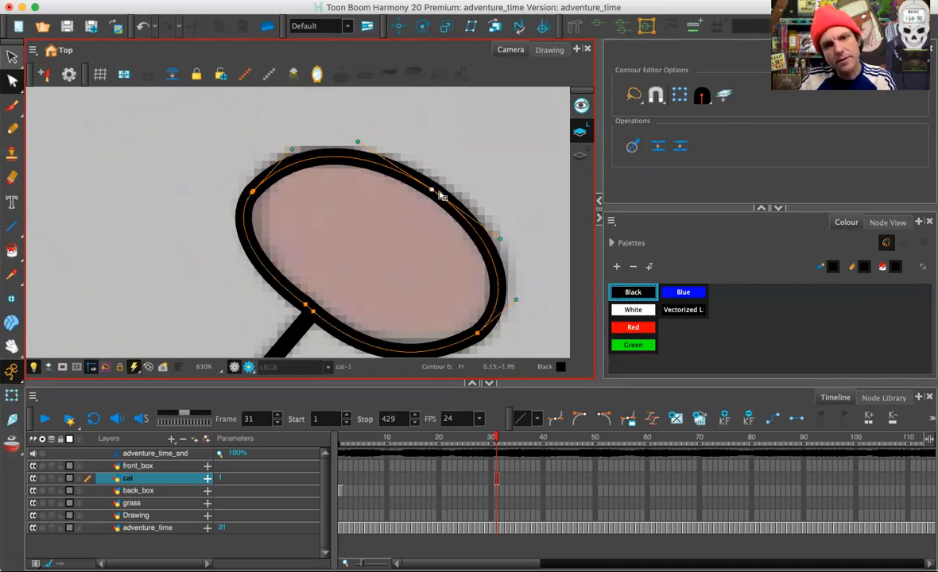
mouse_move(357, 142)
left_mouse_down()
mouse_move(374, 164)
mouse_move(357, 139)
left_mouse_up()
left_click(252, 192)
left_click_drag(291, 149, 227, 233)
left_click_drag(253, 186, 260, 188)
left_click_drag(302, 149, 291, 139)
left_click_drag(353, 266, 267, 178)
Adjust the points and curve handles along the nose's lower edge so the line follows the reference
mouse_move(397, 207)
left_mouse_down()
mouse_move(360, 248)
mouse_move(394, 228)
left_mouse_up()
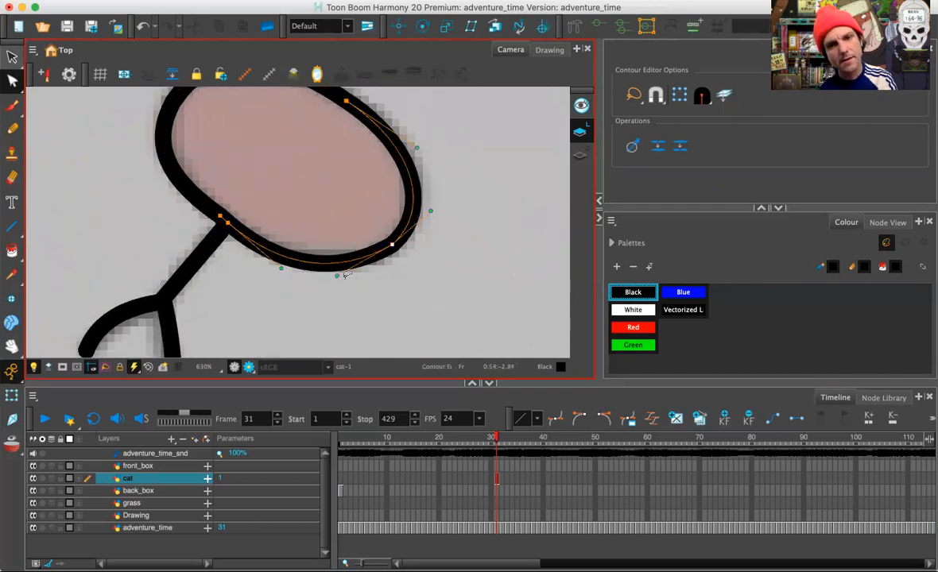
left_click_drag(324, 293, 387, 319)
key("space")
mouse_move(273, 233)
left_mouse_down()
mouse_move(295, 251)
mouse_move(287, 251)
left_mouse_up()
left_click(312, 289)
key("space")
left_click_drag(301, 309, 347, 137)
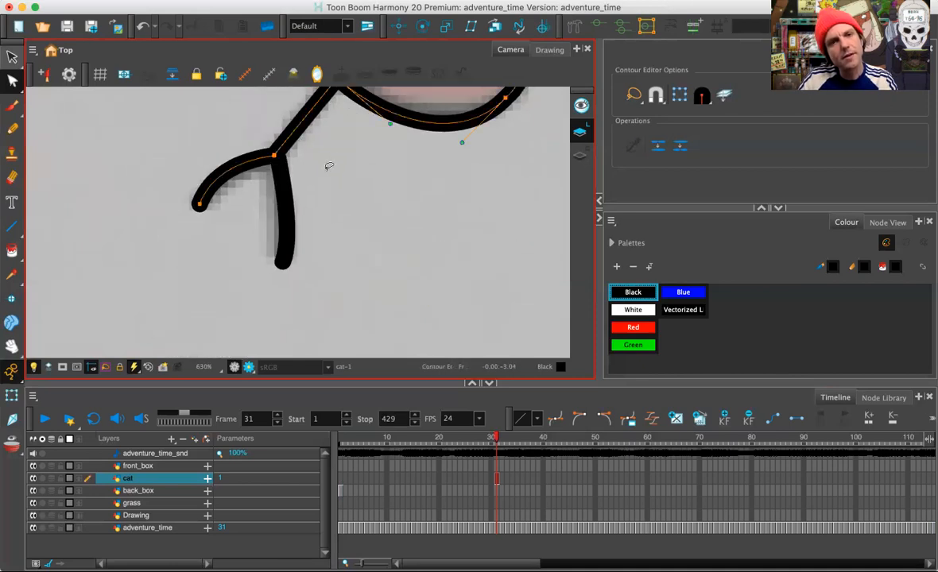
Join the open line ends of the larger eye's outline on the side facing the nose
key("1")
key("1")
key("1")
key("1")
key("1")
key("space")
left_click_drag(332, 191, 131, 175)
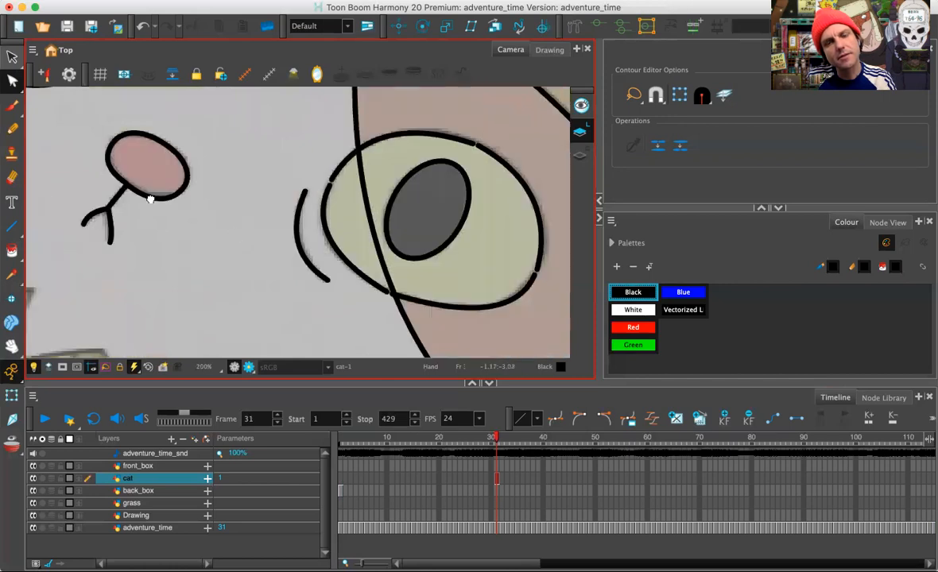
key("2")
key("2")
key("2")
key("space")
left_click_drag(214, 226, 135, 299)
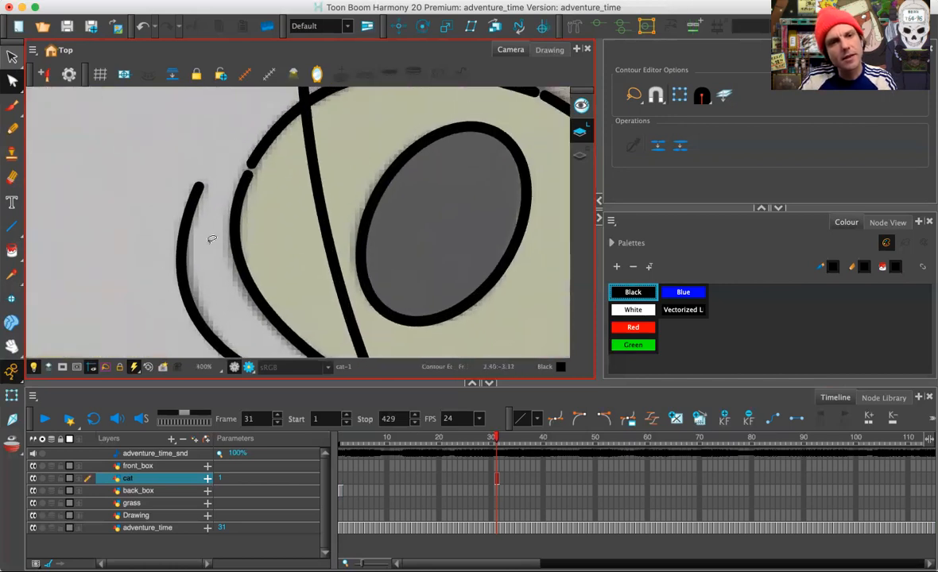
mouse_move(272, 219)
left_mouse_down()
mouse_move(199, 216)
mouse_move(248, 172)
left_mouse_up()
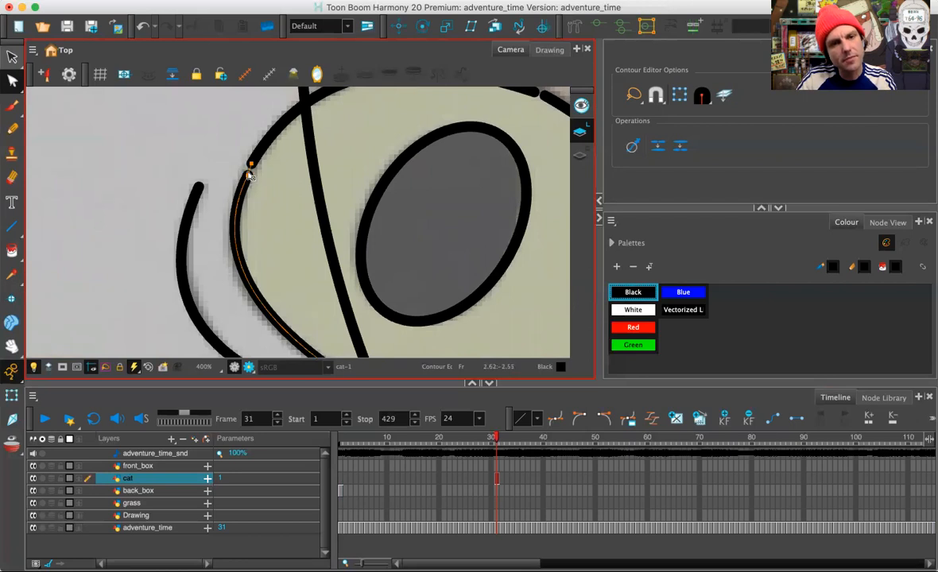
left_click_drag(249, 179, 252, 166)
Close the gaps in the larger eye's outline at its top and at its outer lower corner
key("space")
mouse_move(521, 114)
left_mouse_down()
mouse_move(321, 157)
mouse_move(345, 140)
left_mouse_up()
key("space")
left_click_drag(460, 342, 402, 155)
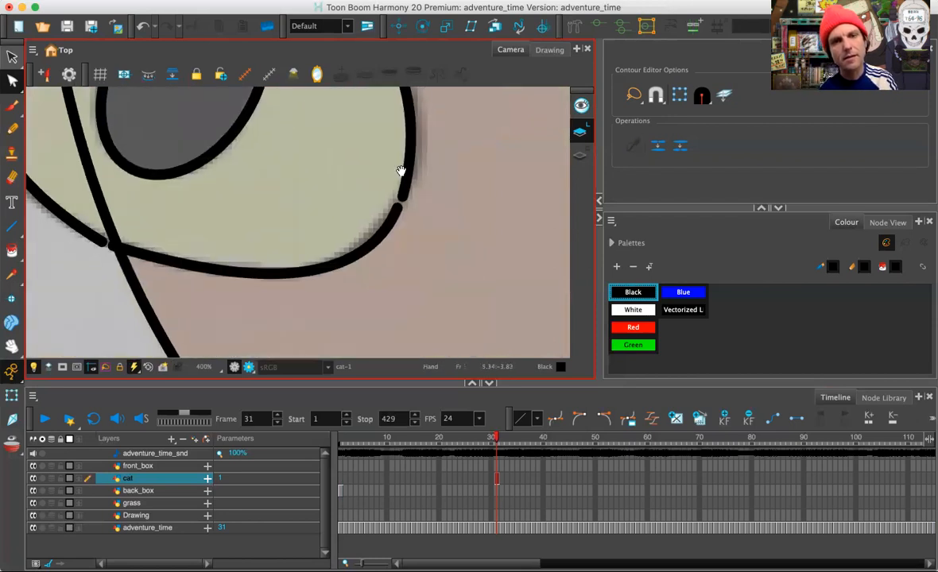
left_click(398, 209)
left_click_drag(397, 211, 397, 210)
Join the line ends at the bottom of the larger eye's outline and adjust the adjoining curve handle
key("space")
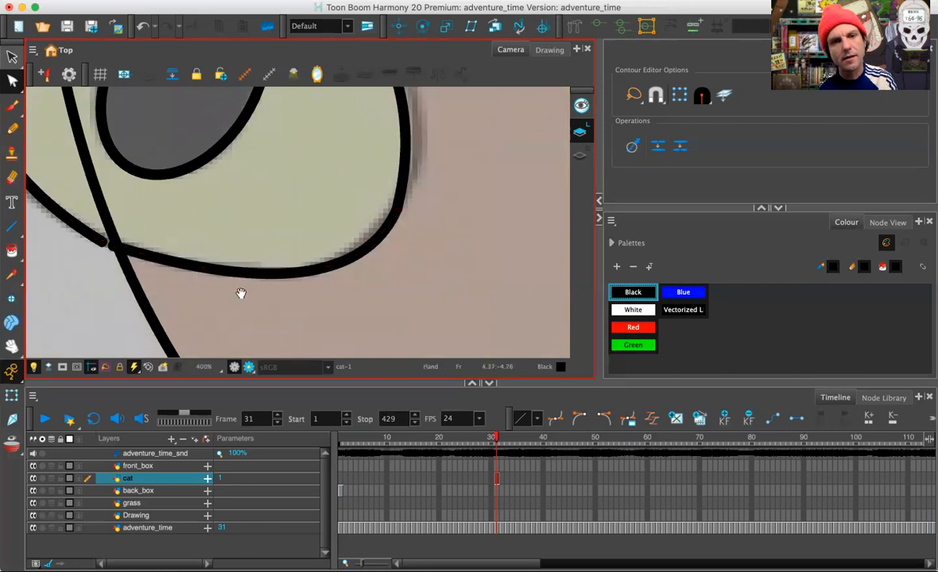
left_click_drag(170, 270, 326, 260)
mouse_move(258, 234)
left_mouse_down()
mouse_move(268, 236)
mouse_move(246, 258)
mouse_move(259, 256)
left_mouse_up()
left_click_drag(155, 176, 143, 184)
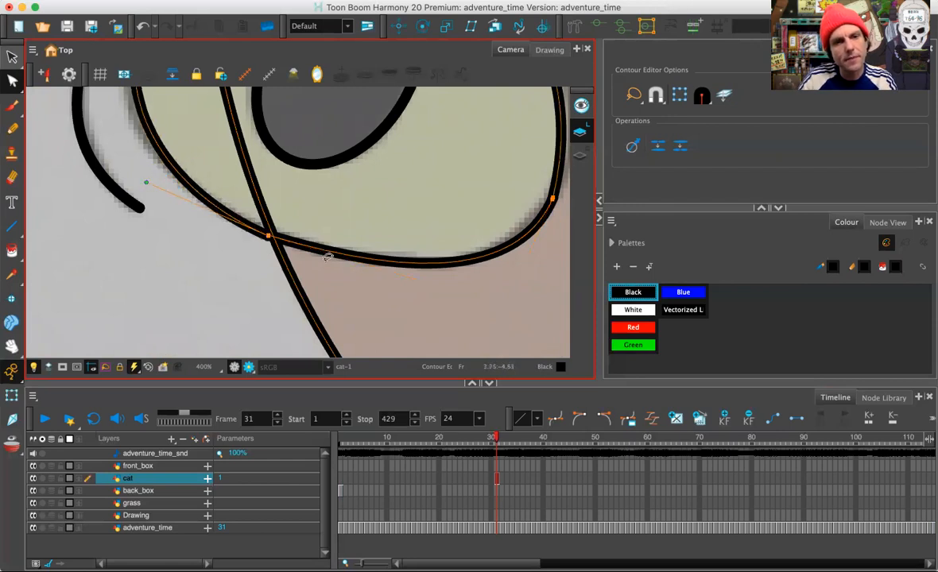
Bend the patch boundary crossing the larger eye toward the reference, and deepen the eye's lower curve
left_click(304, 275)
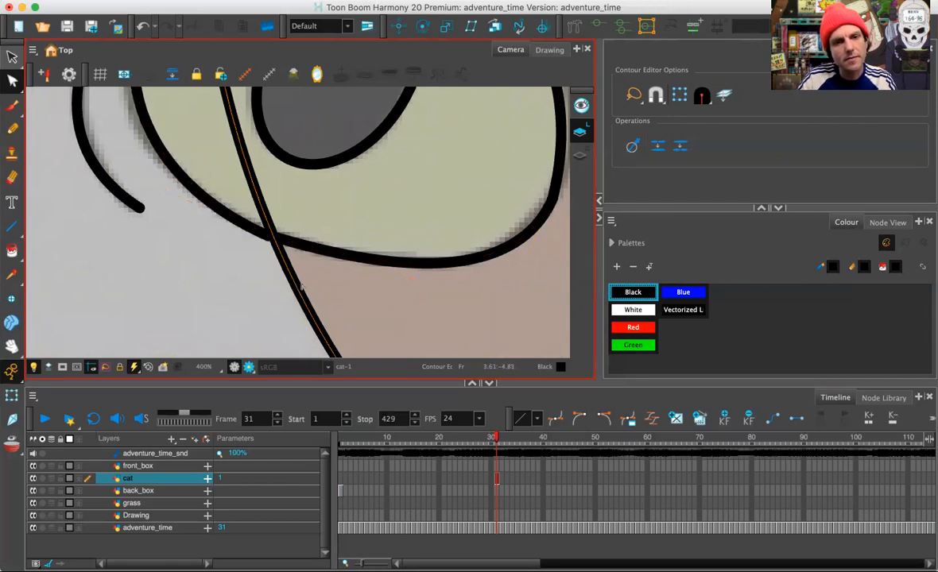
left_click_drag(301, 286, 318, 266)
left_click(266, 253)
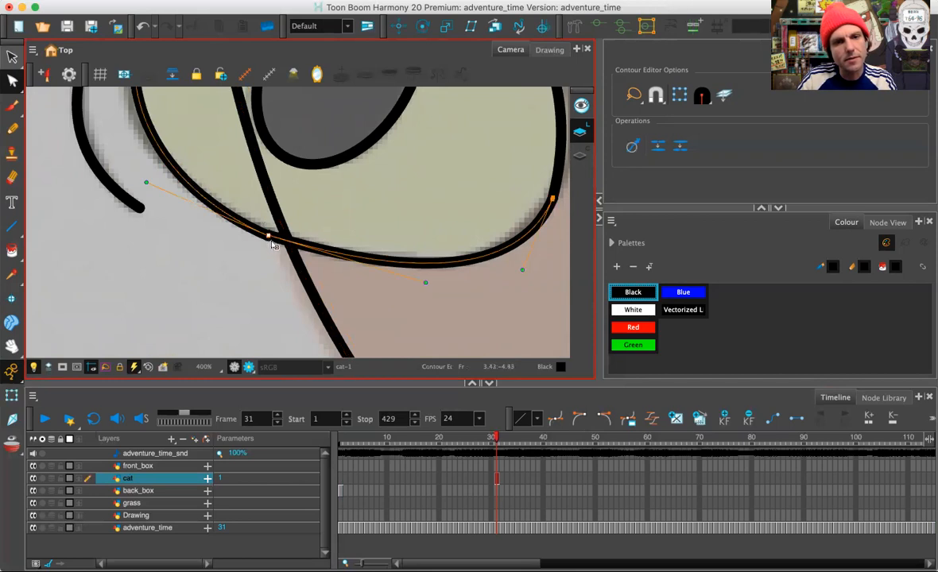
left_click_drag(425, 284, 420, 290)
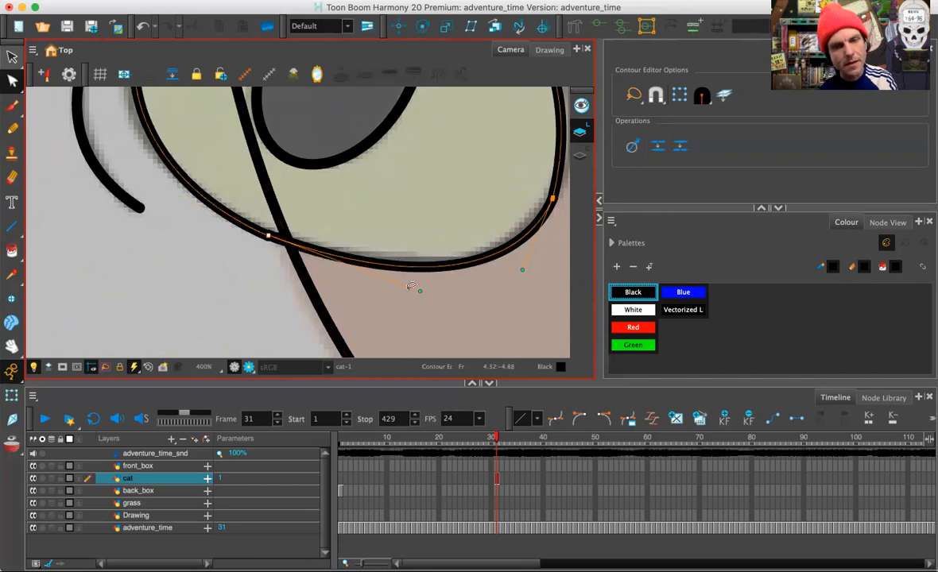
left_click(320, 307)
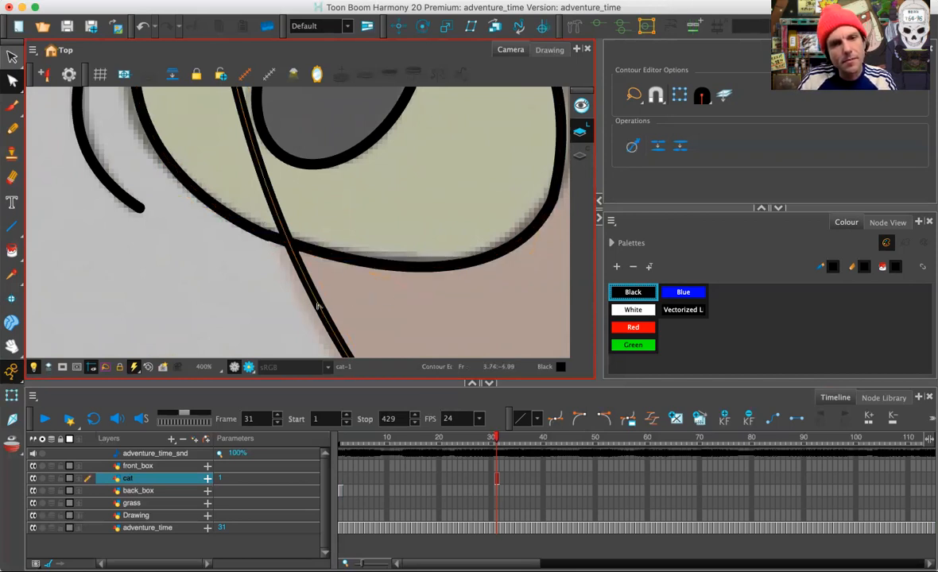
Refine the outer and top curves of the larger eye's outline by pulling their handles toward the reference
left_click_drag(542, 262, 410, 307)
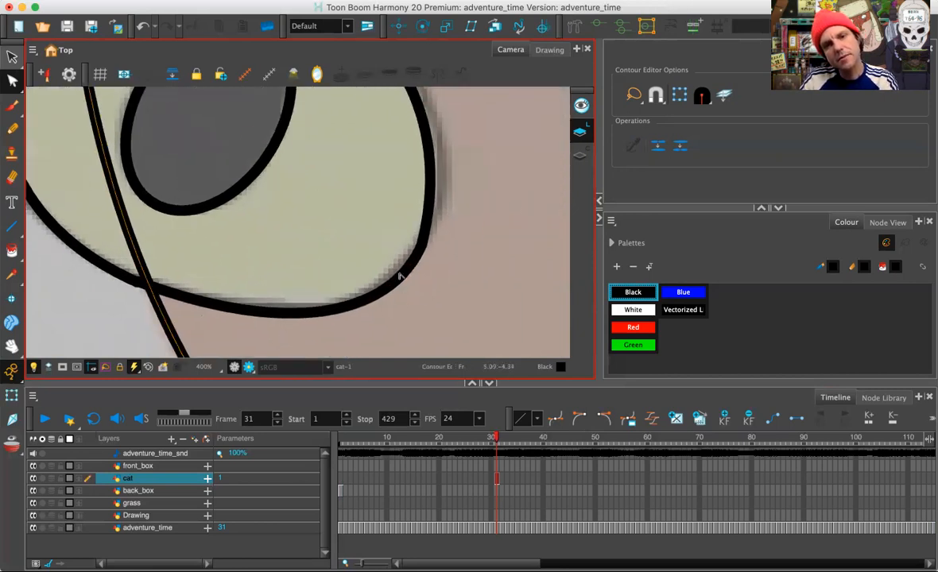
left_click(443, 228)
left_click_drag(450, 143, 459, 145)
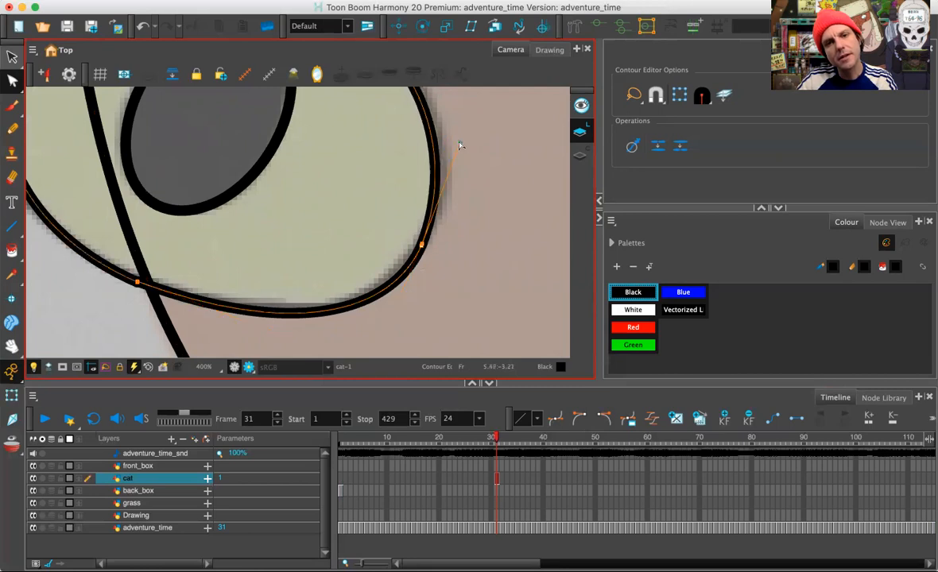
left_click(479, 208)
mouse_move(366, 158)
left_mouse_down()
mouse_move(396, 387)
mouse_move(302, 191)
mouse_move(311, 174)
left_mouse_up()
left_click_drag(205, 156, 204, 140)
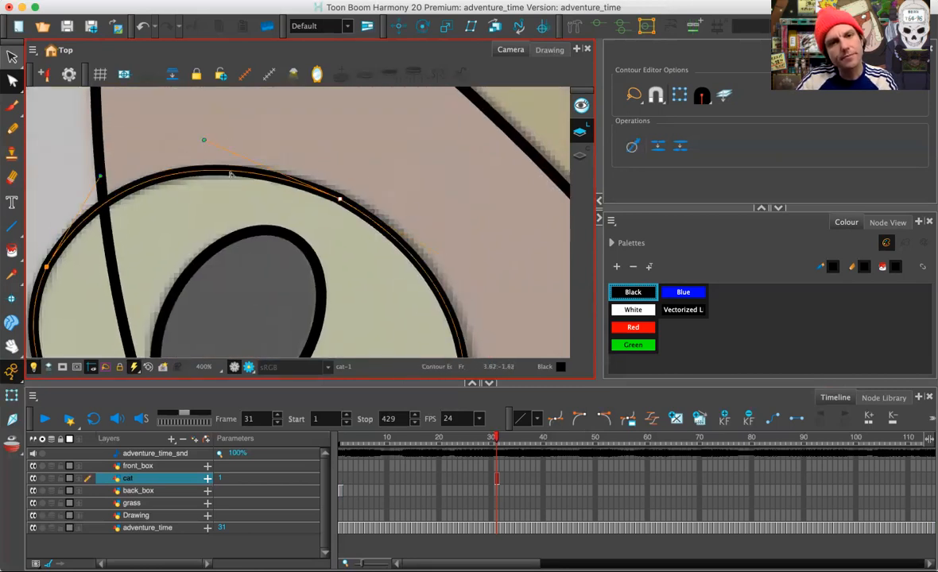
Close the gaps in the smaller eye's outline at its right corner and along its lower edge
left_click_drag(197, 210, 389, 146)
mouse_move(282, 256)
left_mouse_down()
mouse_move(230, 146)
mouse_move(347, 218)
mouse_move(199, 203)
mouse_move(311, 203)
mouse_move(370, 316)
mouse_move(349, 298)
left_mouse_up()
left_click(347, 277)
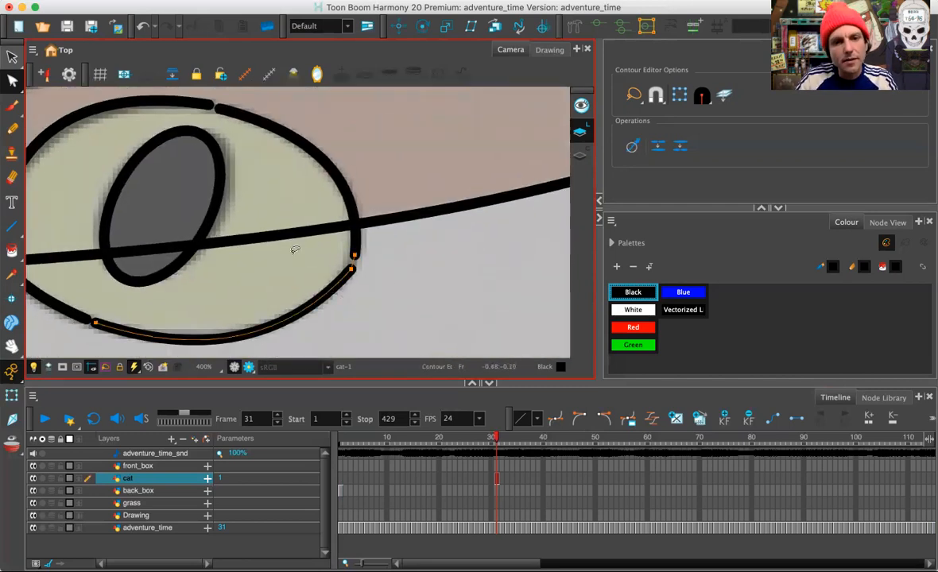
left_click(356, 256, "shift")
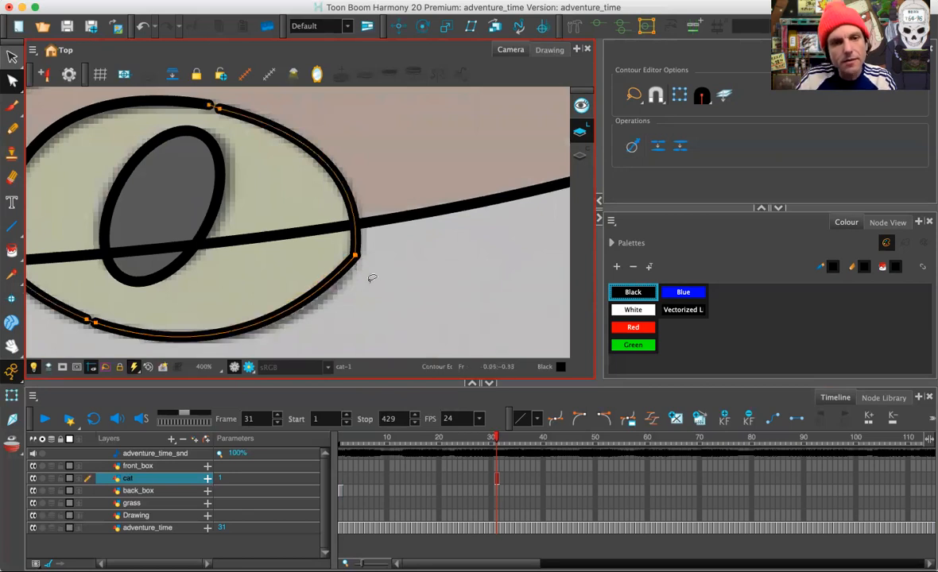
left_click(95, 325)
left_click_drag(96, 324, 87, 320)
Join the line ends at the left side and top of the smaller eye's outline, and raise its upper curve
left_click_drag(76, 256, 279, 309)
left_click_drag(209, 253, 214, 245)
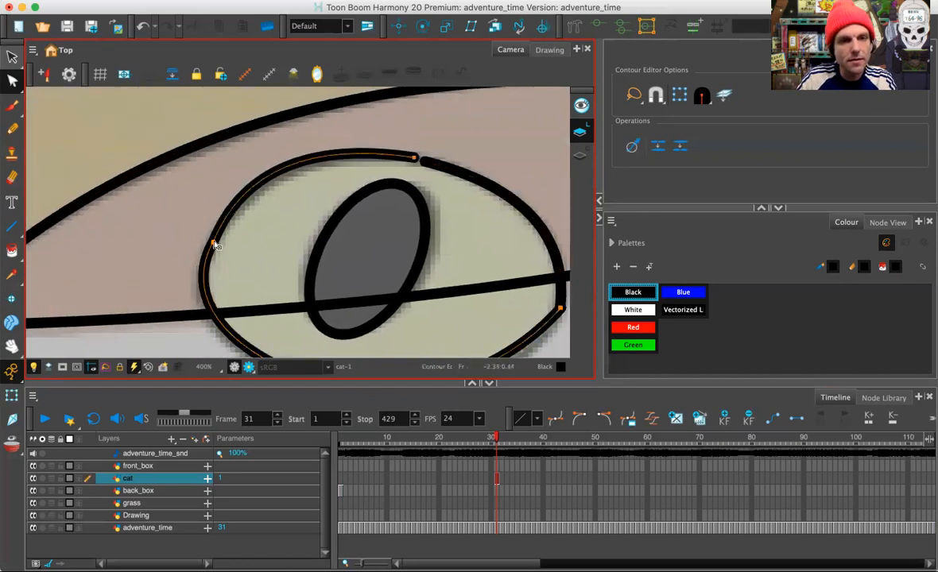
left_click_drag(414, 160, 425, 162)
left_click_drag(321, 148, 320, 137)
Adjust the upper curve handle at the smaller eye's left side, and undo the last shift of its point
left_click(213, 242)
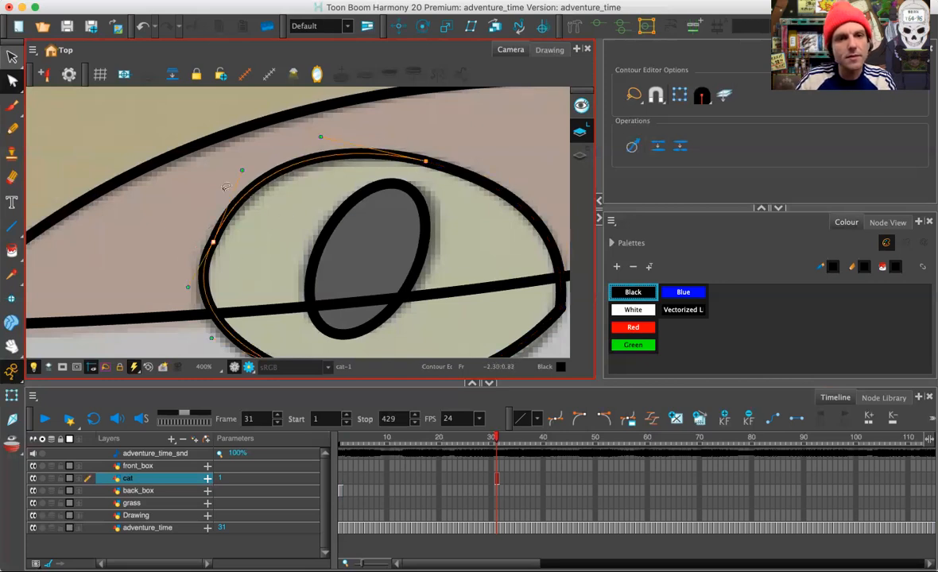
left_click_drag(243, 171, 249, 172)
left_click_drag(216, 246, 211, 240)
key("super+z")
Round the lower right curve of the smaller eye's outline and bulge the curve above that corner toward the reference
left_click_drag(314, 263, 156, 189)
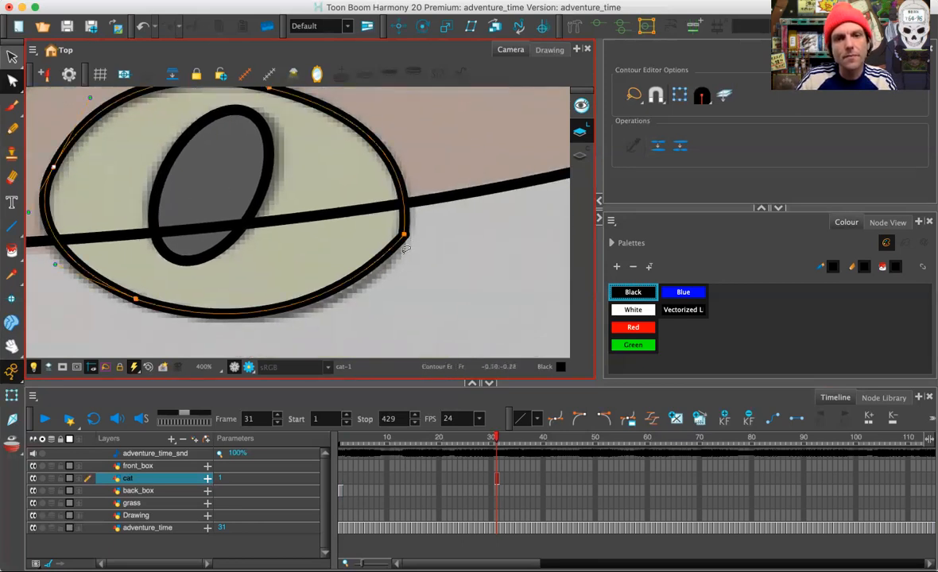
mouse_move(422, 241)
left_mouse_down()
mouse_move(409, 254)
mouse_move(419, 248)
left_mouse_up()
mouse_move(342, 308)
left_mouse_down()
mouse_move(362, 313)
mouse_move(386, 302)
left_mouse_up()
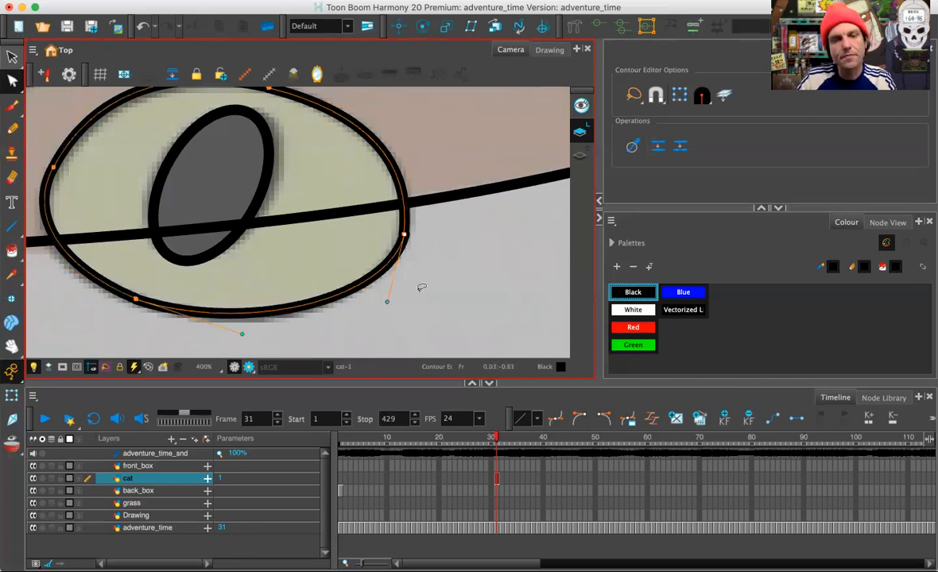
left_click(404, 235)
left_click_drag(413, 164, 420, 161)
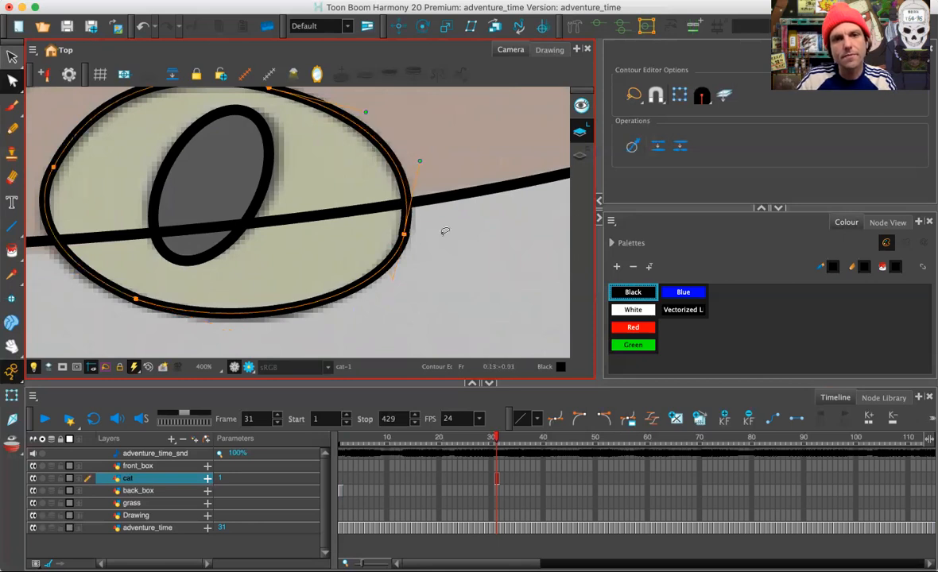
Close the gap in the cat's head outline just before it meets the patch boundary
key("1")
key("1")
key("1")
key("1")
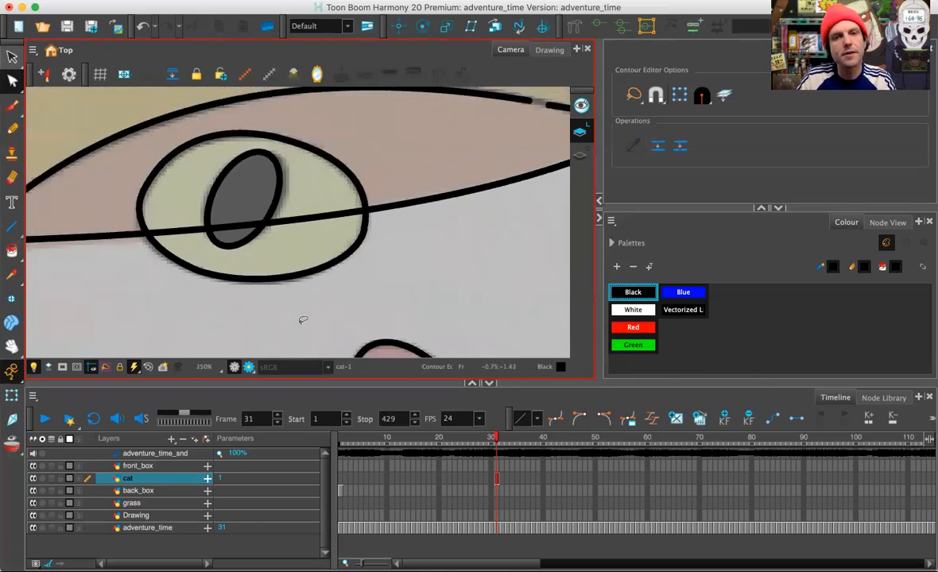
key("1")
key("1")
key("2")
key("2")
key("2")
key("2")
key("2")
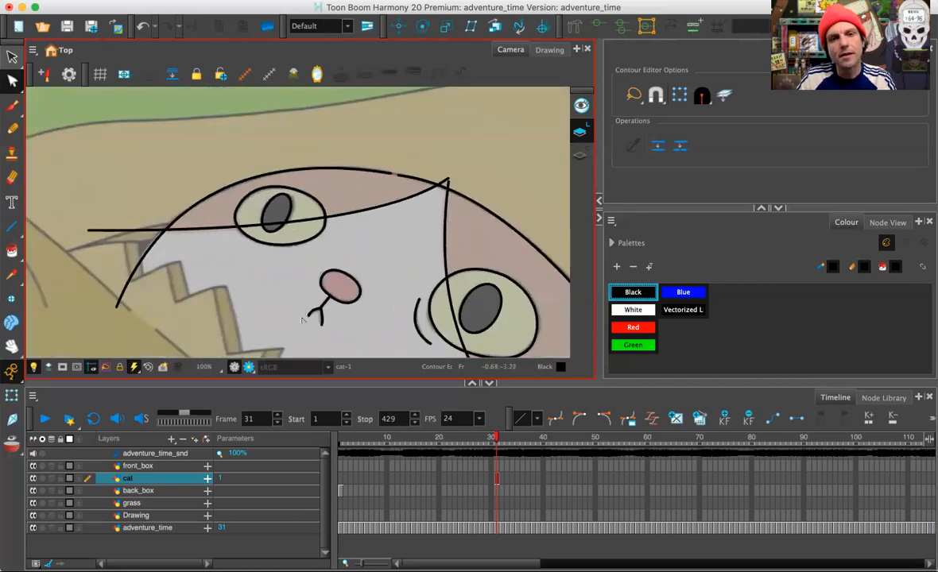
left_click_drag(429, 178, 246, 282)
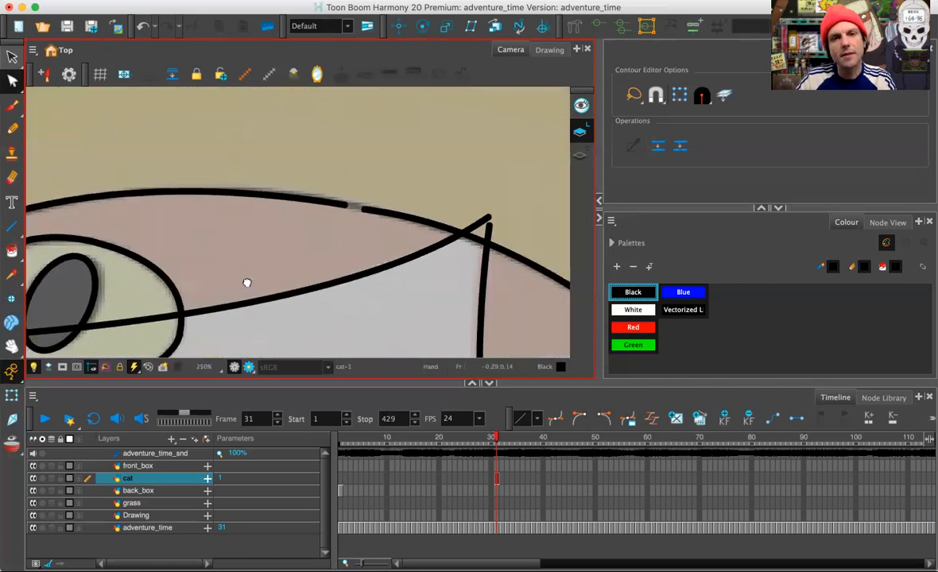
key("2")
key("2")
key("2")
left_click(350, 230)
left_click_drag(353, 231, 387, 236)
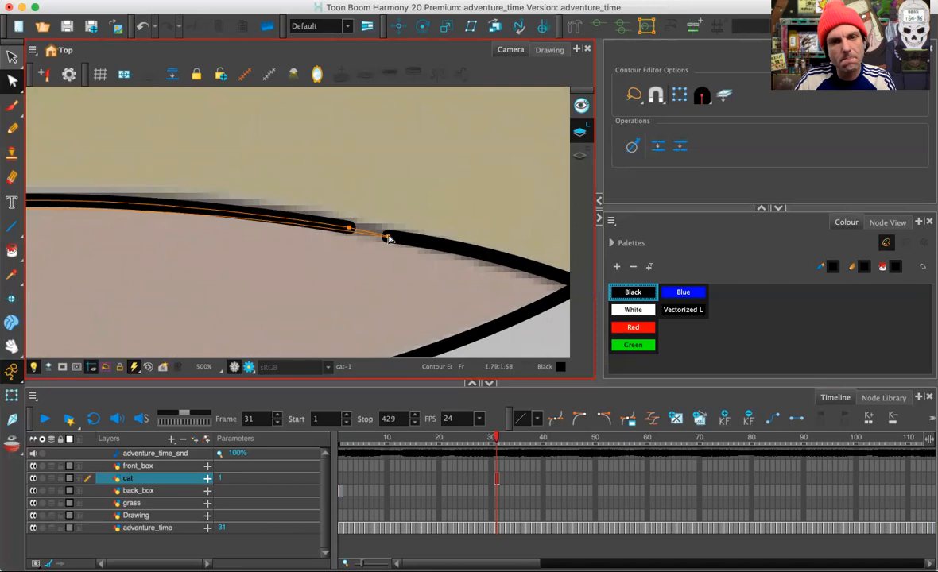
Refine the top curve of the head outline by adjusting its handle and shifting the joined point along the line
scroll(314, 219, "down", 5)
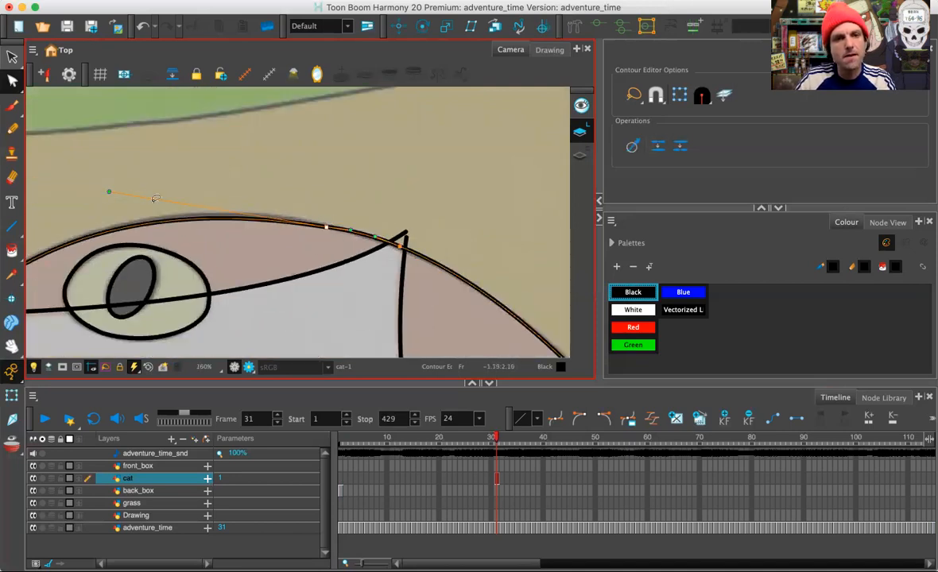
left_click_drag(109, 195, 107, 203)
left_click_drag(325, 228, 300, 231)
key("space")
left_click(345, 208)
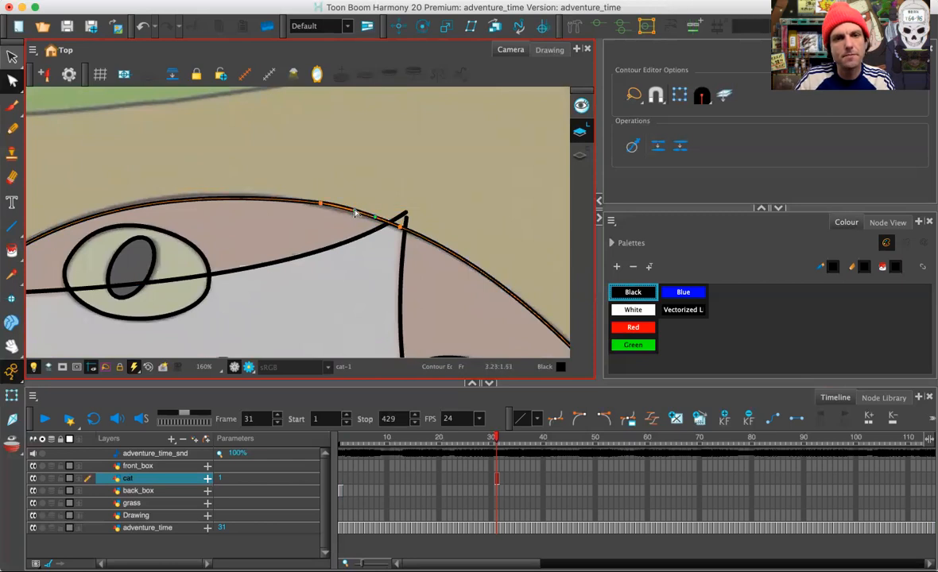
Add a new colour to the palette and turn off the light table so the reference shows its true colours
scroll(389, 171, "down", 4)
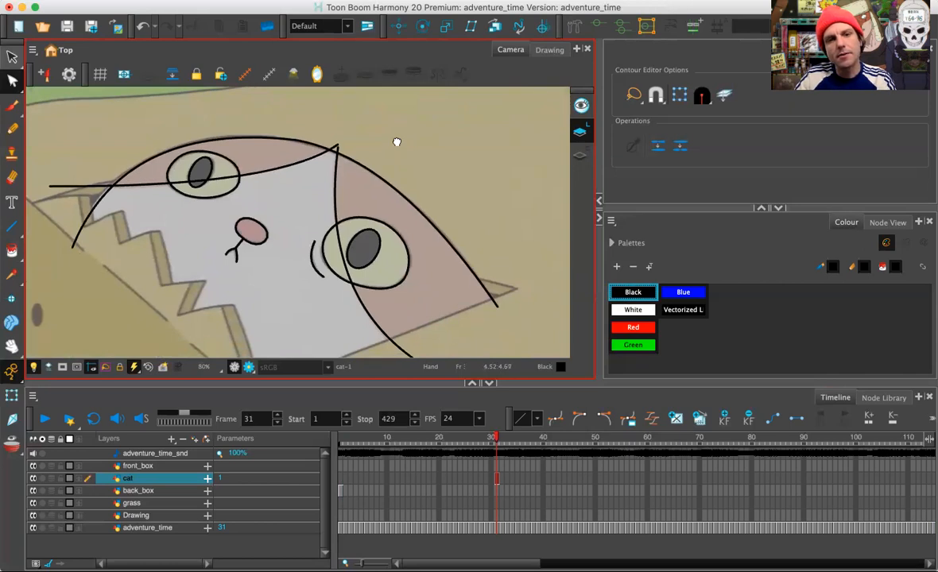
left_click_drag(397, 142, 409, 159)
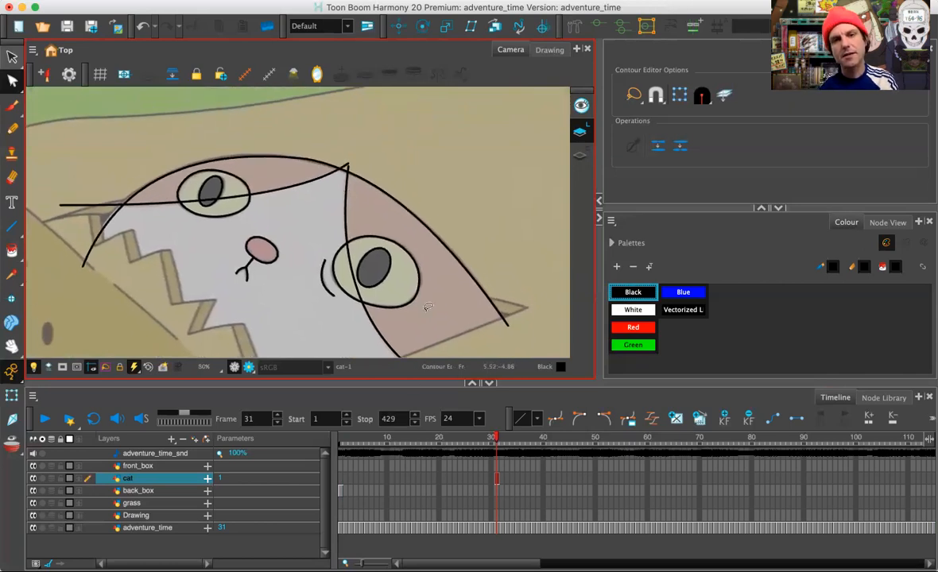
scroll(401, 266, "up", 3)
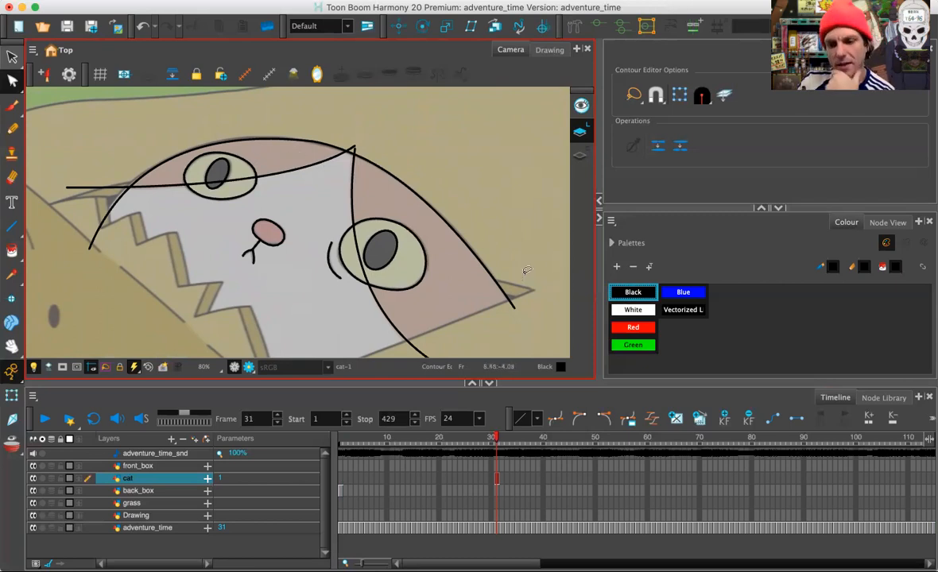
left_click(615, 267)
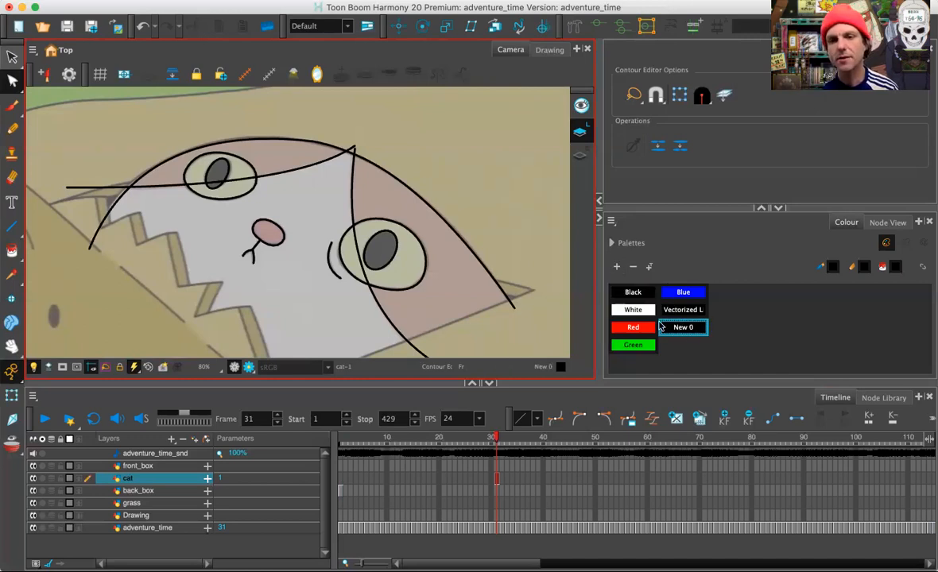
left_click(34, 368)
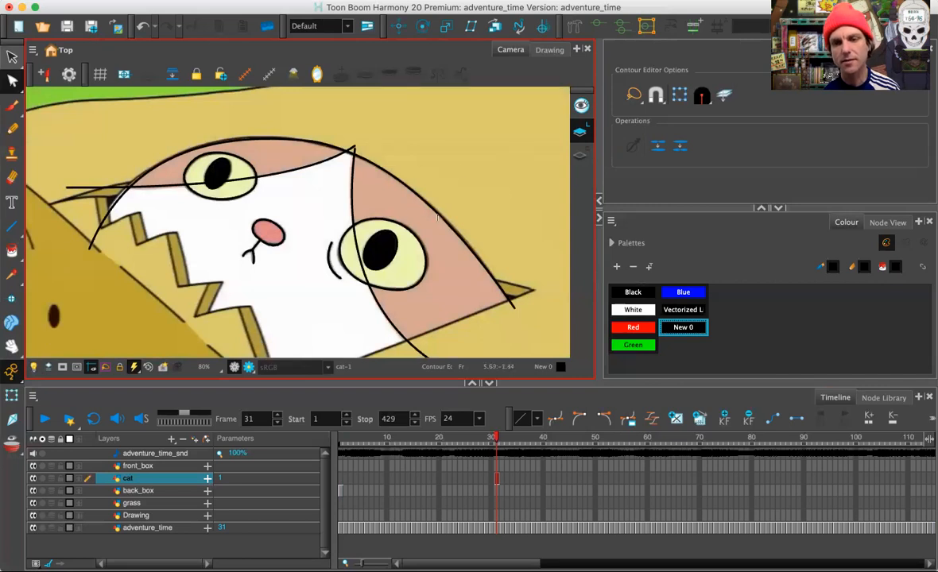
Sample the cat's tan fur patch from the reference into the new palette colour, using the multiple-wheel colour picker
right_click(681, 331)
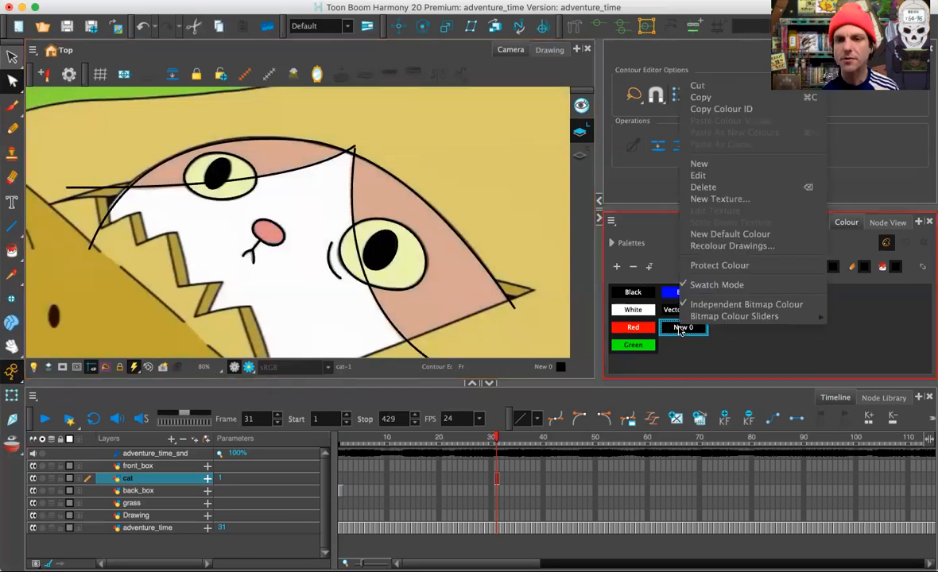
left_click(700, 163)
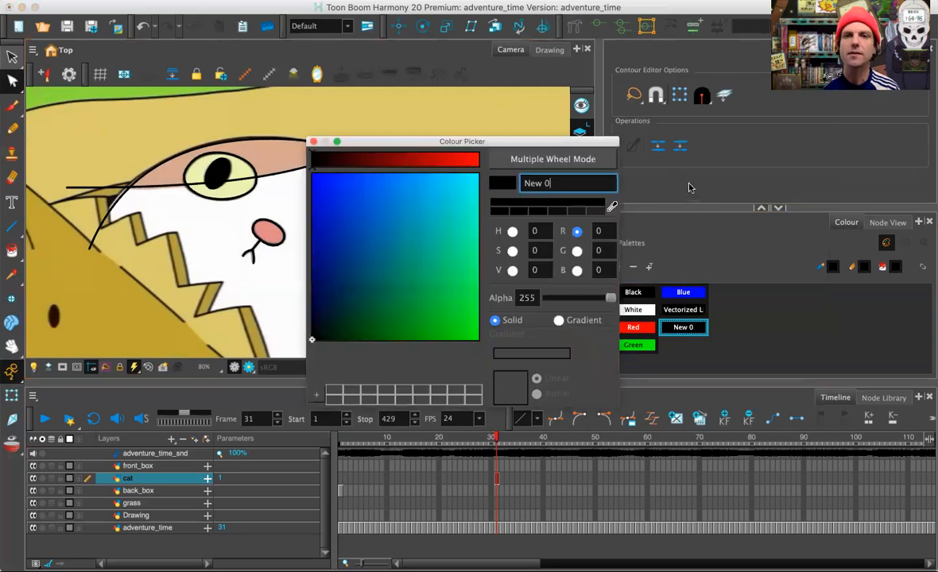
left_click(509, 151)
left_click_drag(483, 142, 674, 37)
left_click(504, 98)
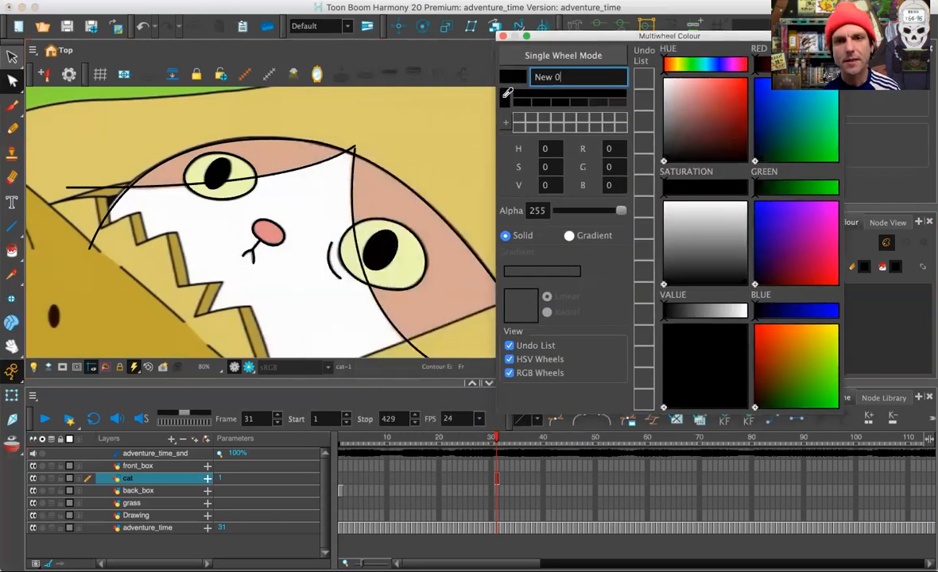
left_click(407, 165)
left_click_drag(556, 40, 681, 96)
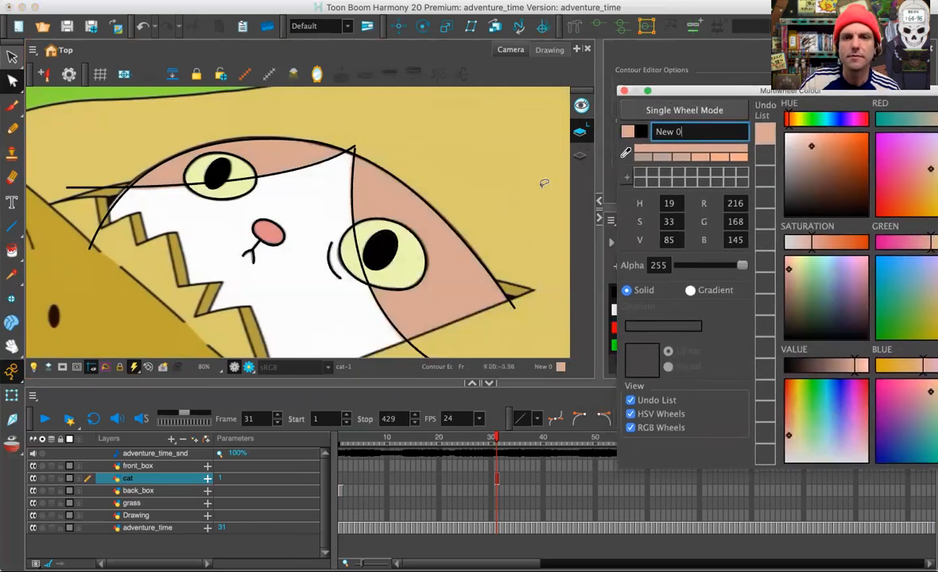
left_click_drag(626, 90, 554, 44)
left_click(557, 107)
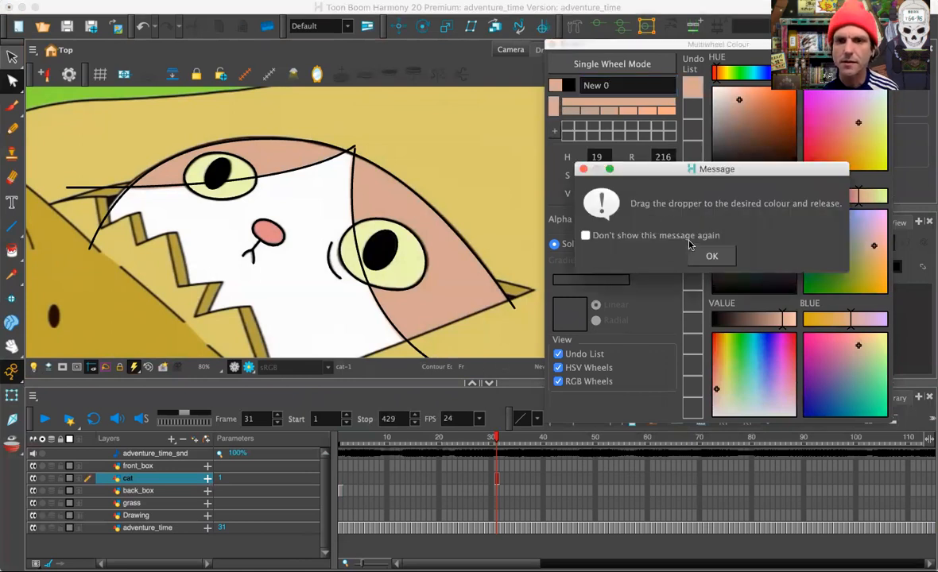
left_click(711, 256)
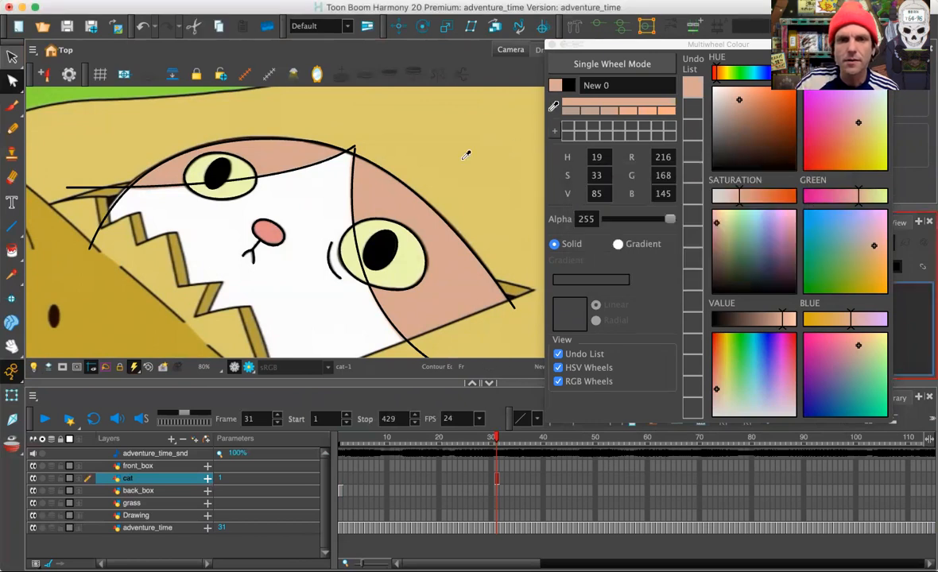
left_click_drag(465, 155, 387, 189)
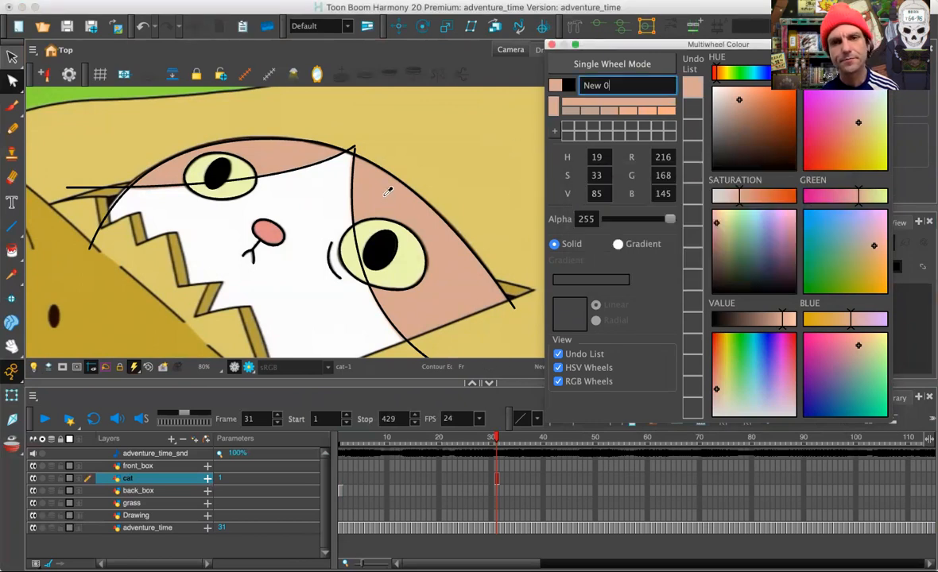
left_click(387, 191)
Add a second palette colour and sample it from the white area of the cat's face
left_click_drag(592, 46, 306, 7)
left_click(617, 267)
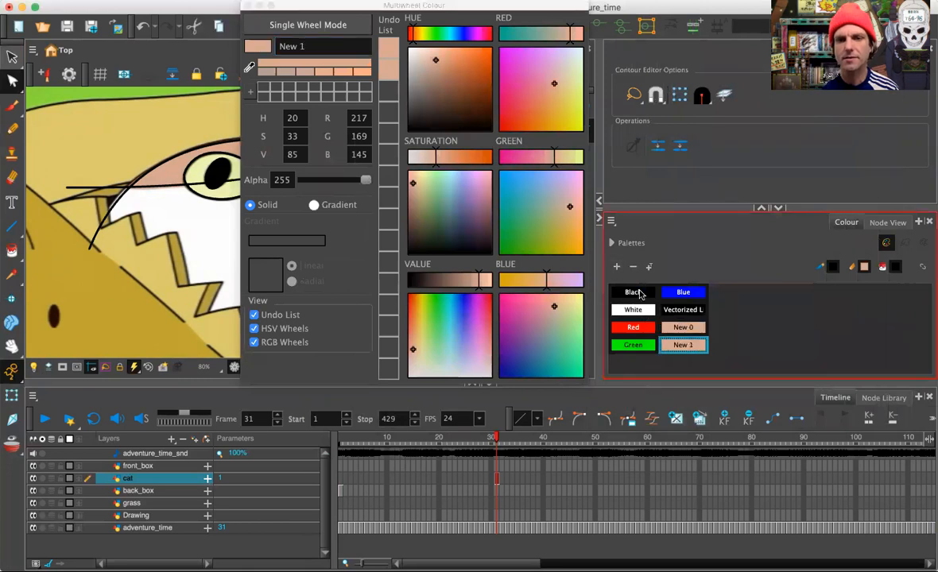
left_click(250, 67)
left_click(181, 197)
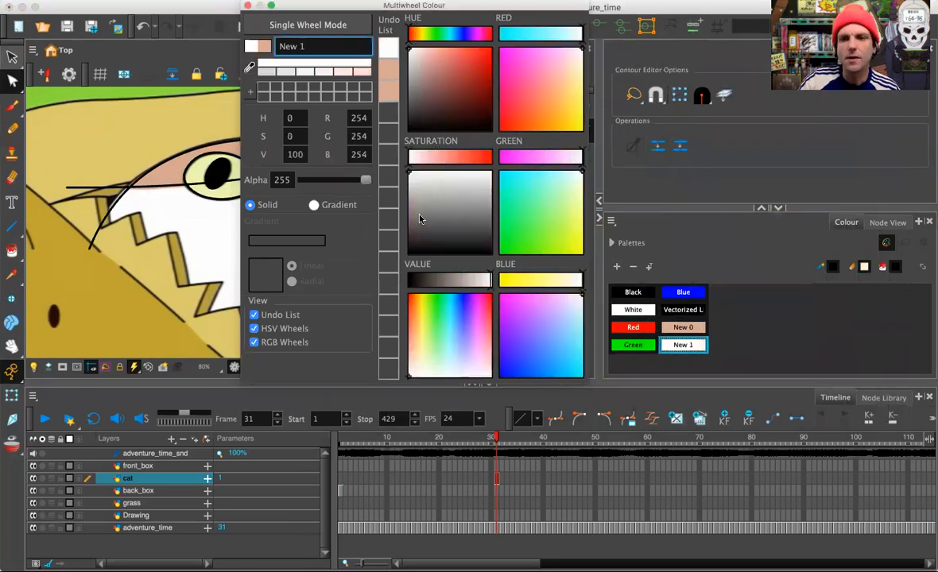
Add a third palette colour and sample it from the pale yellow of the cat's eye
left_click(617, 267)
left_click(250, 69)
left_click(197, 166)
Add a palette colour named nose, sample it from the cat's pink nose, and close the colour picker
left_click_drag(321, 11, 287, 11)
left_click(617, 268)
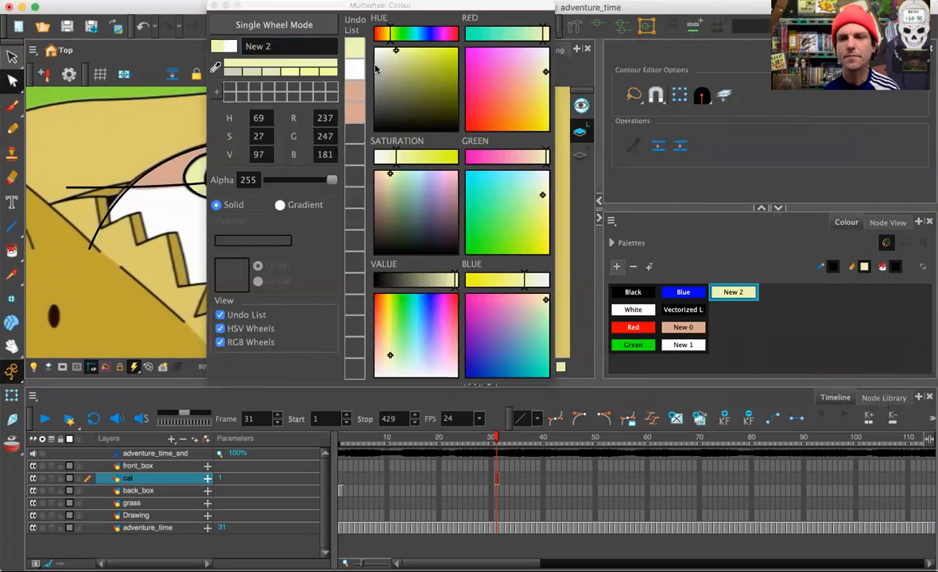
left_click_drag(345, 8, 497, 8)
left_click(435, 46)
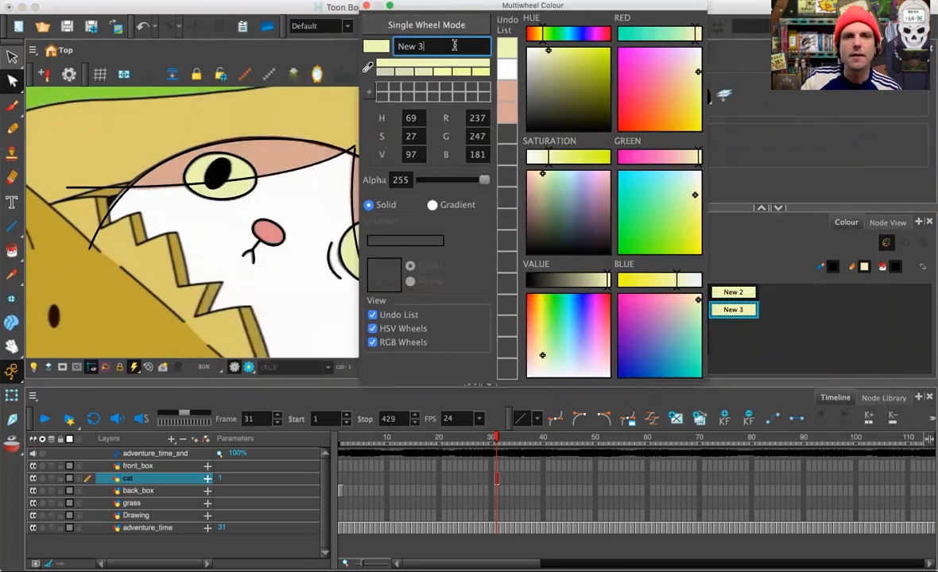
left_click_drag(429, 45, 361, 45)
type("nose")
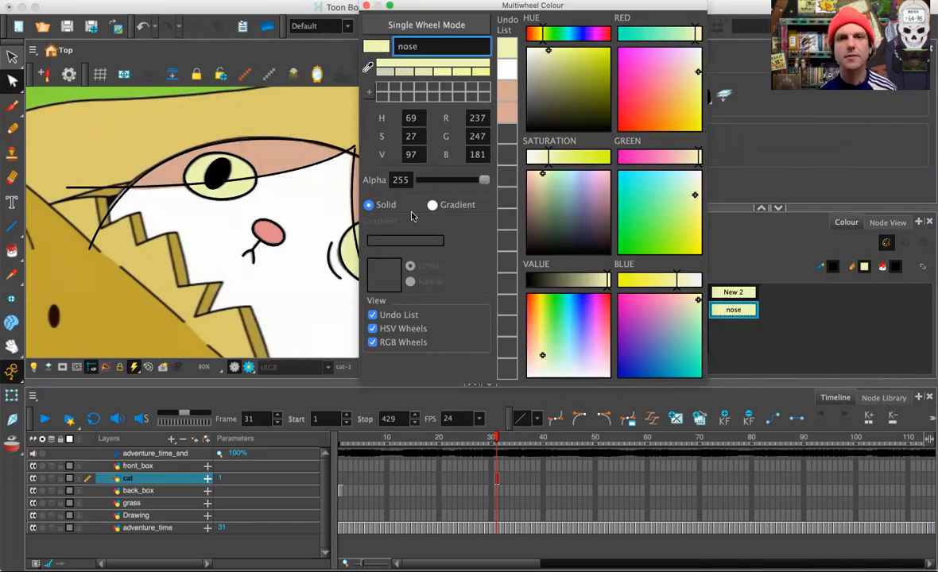
left_click(368, 68)
left_click(268, 233)
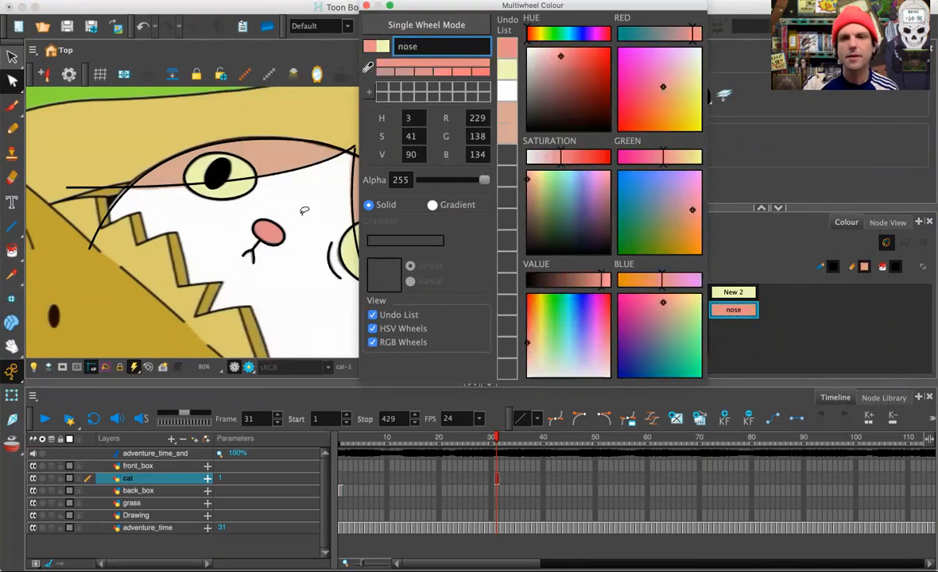
left_click(366, 5)
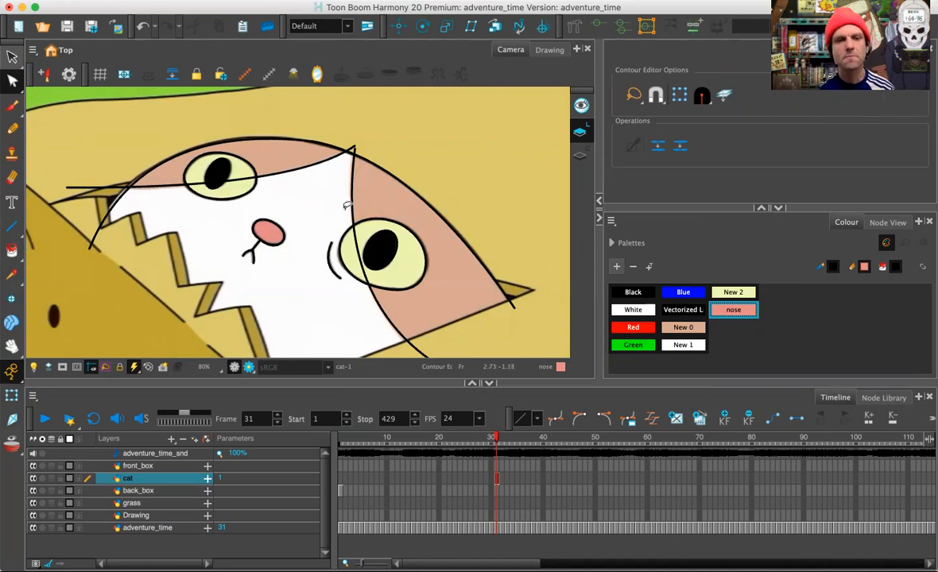
Turn on the light table and paint the cat's upper fur patch with the tan New 0 colour
left_click(33, 368)
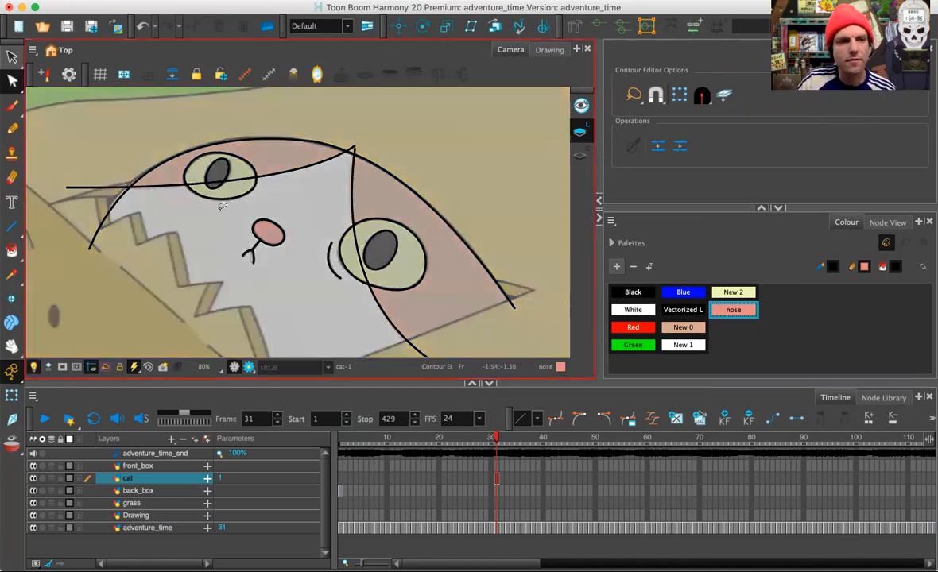
left_click(12, 250)
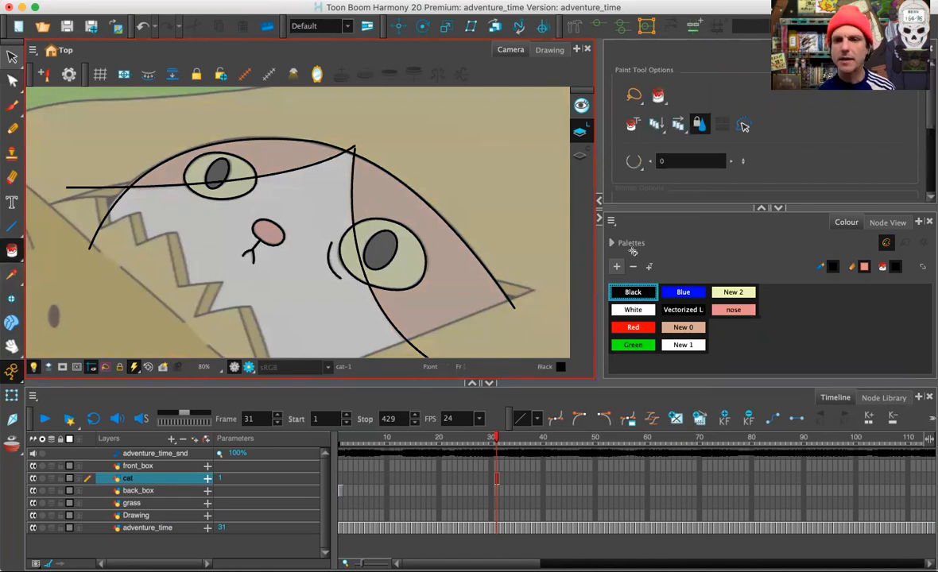
left_click(681, 326)
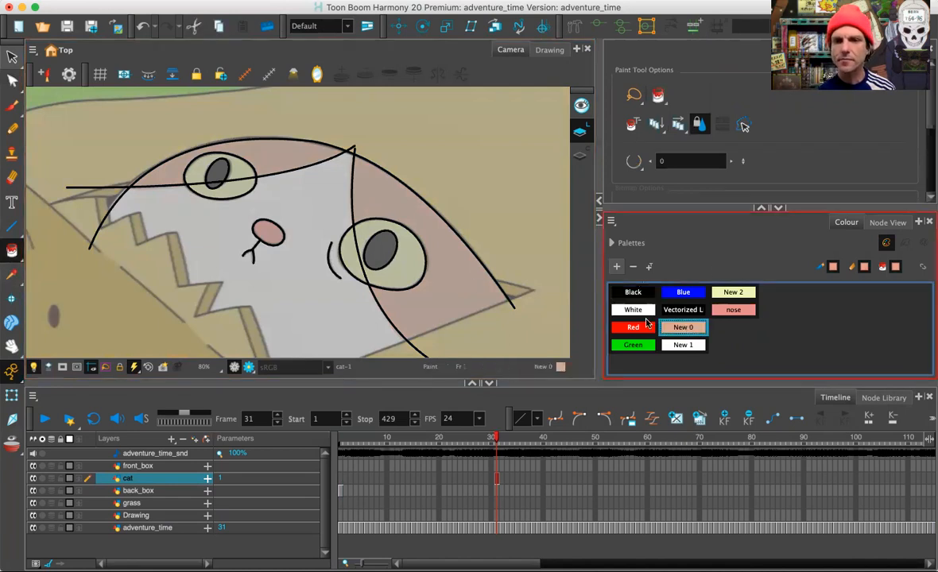
left_click(308, 153)
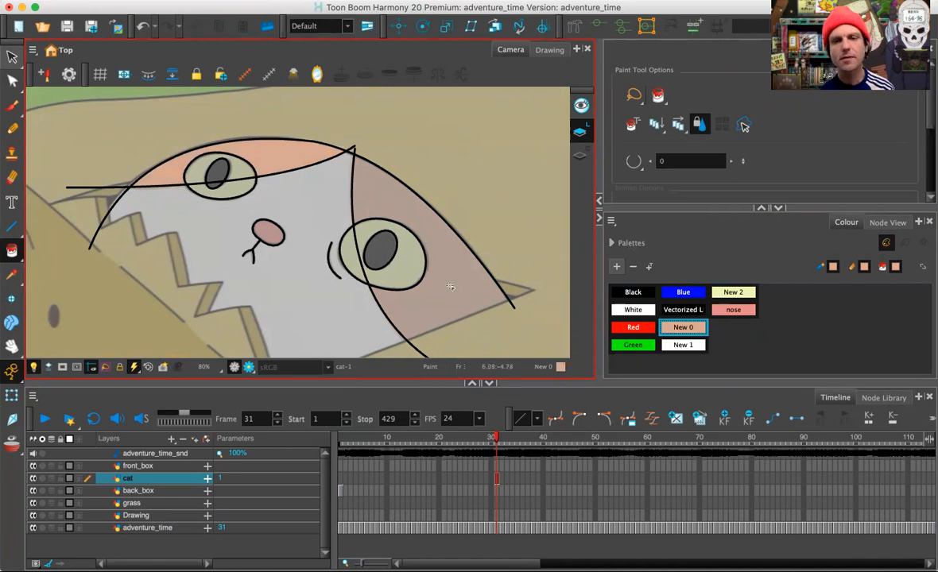
Draw straight New 0 lines with the Line tool along the cat's two open lower edges to close the shape
scroll(419, 299, "down", 3)
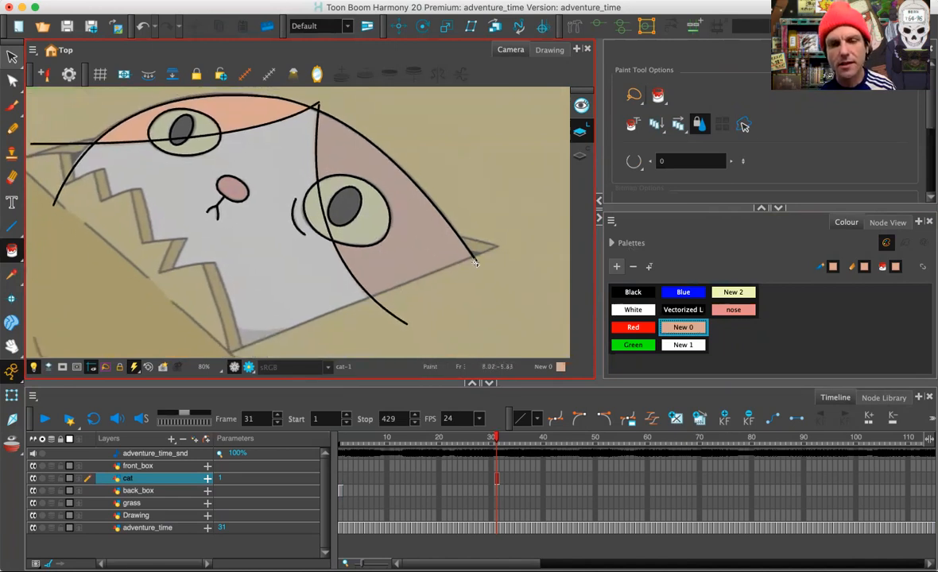
left_click(12, 227)
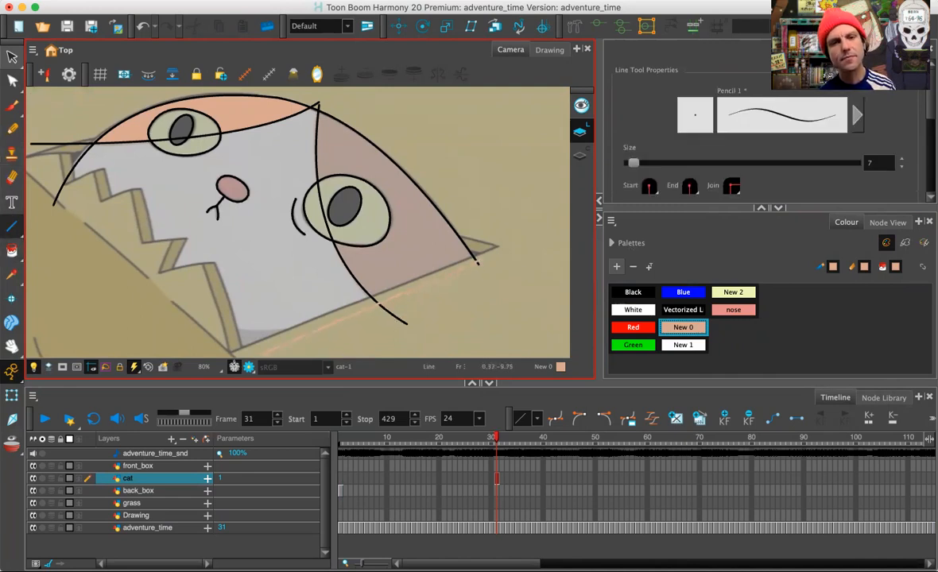
scroll(394, 295, "left", 3)
scroll(394, 295, "down", 2)
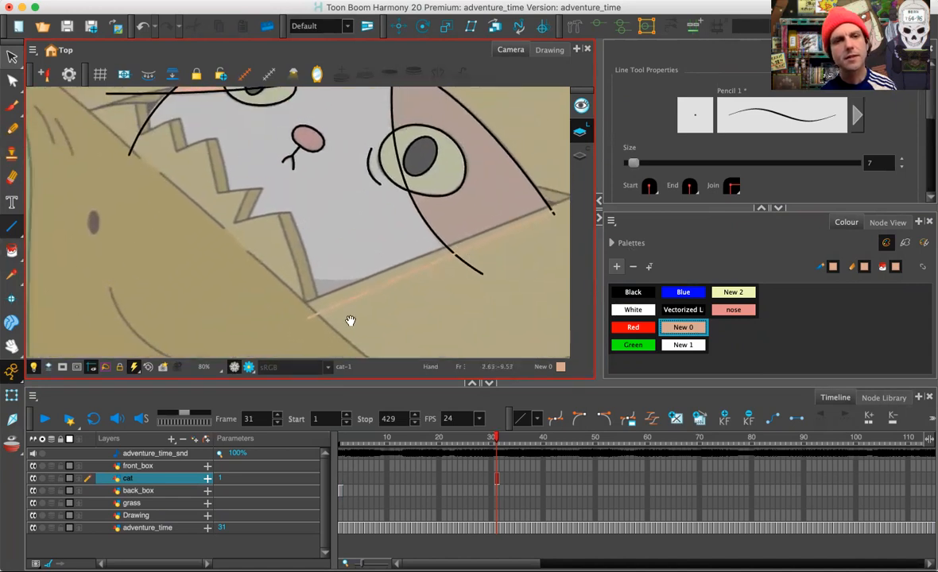
left_click_drag(311, 317, 128, 151)
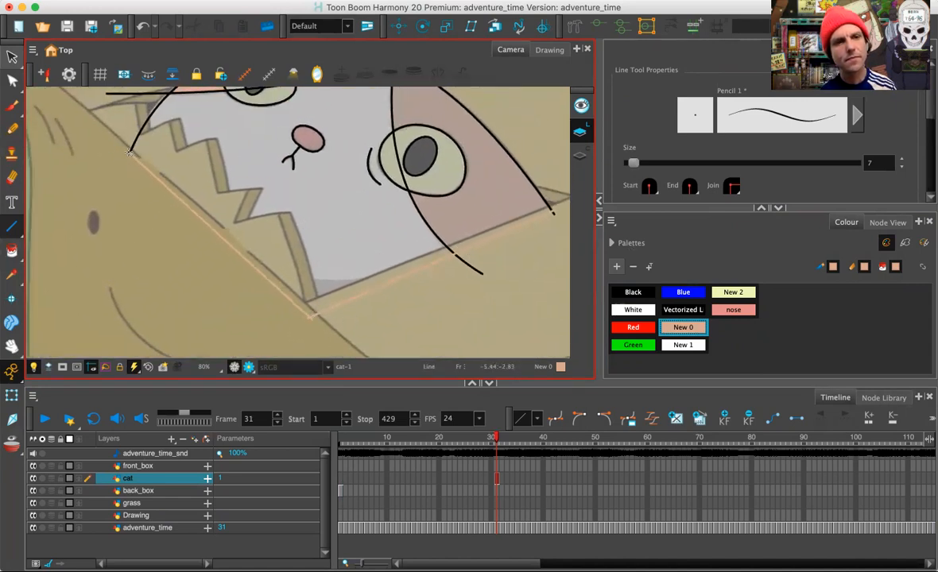
scroll(270, 317, "right", 2)
scroll(271, 317, "up", 1)
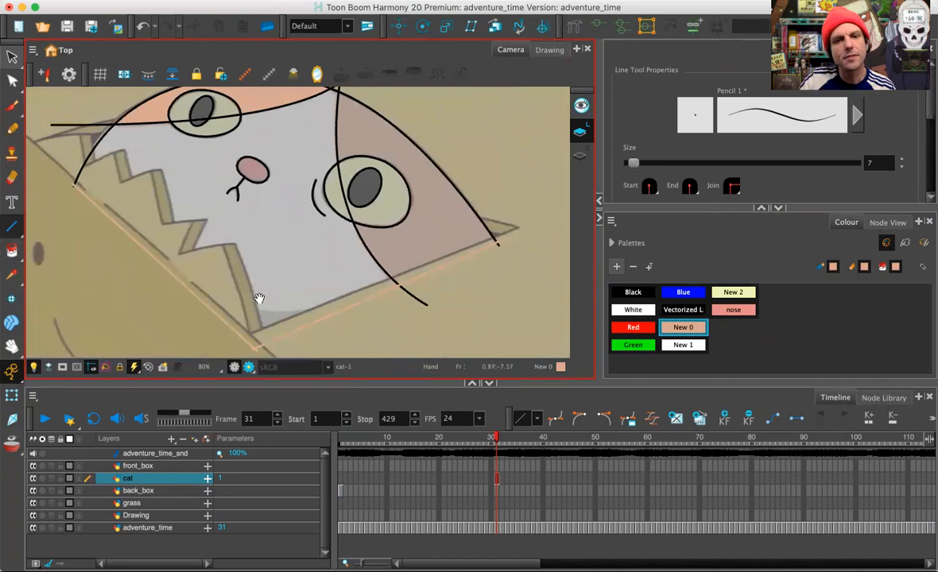
Paint the cat's large fur patch beside the larger eye with New 0
left_click(13, 249)
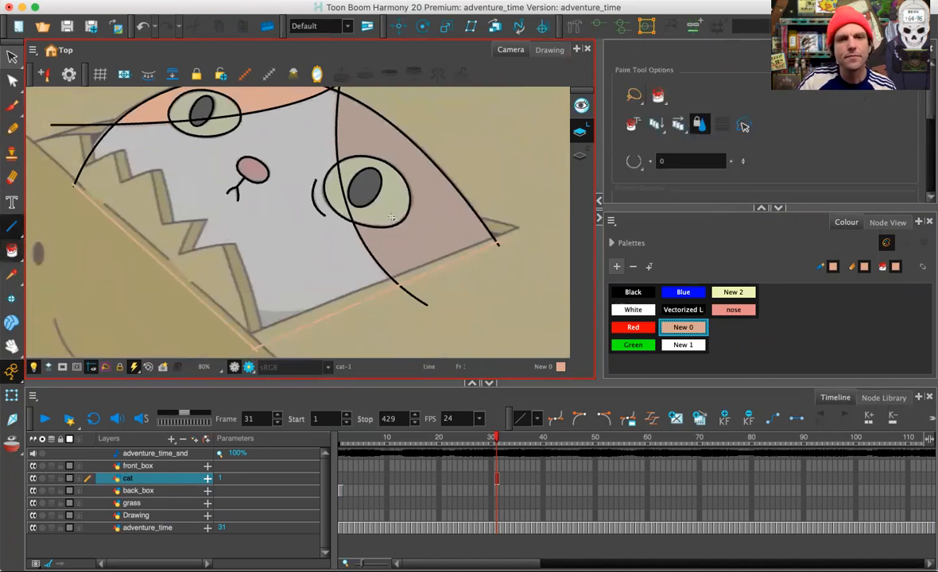
left_click(423, 242)
mouse_move(372, 227)
left_mouse_down()
mouse_move(392, 270)
mouse_move(406, 222)
left_mouse_up()
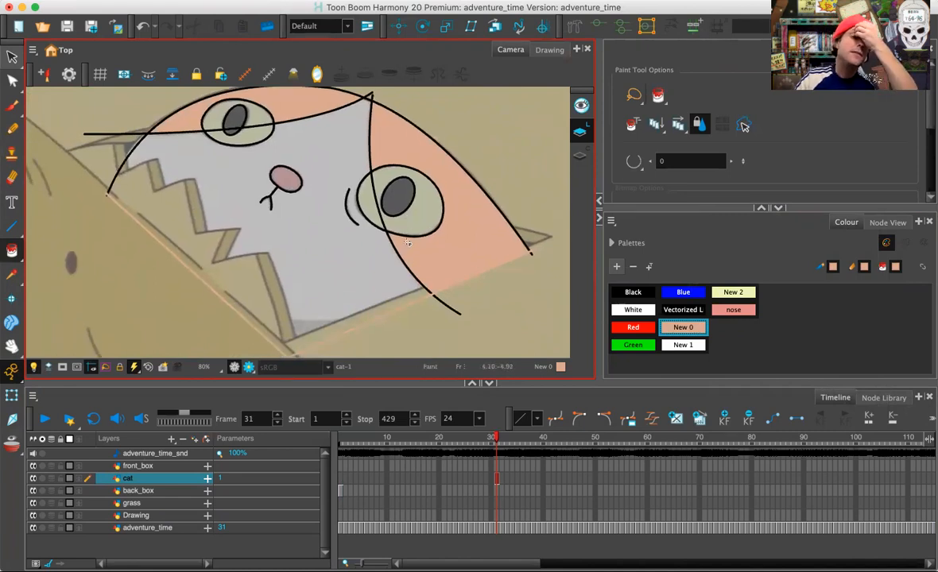
Select and delete the two black divider lines between the tan patches and the cat's white face
left_click(12, 80)
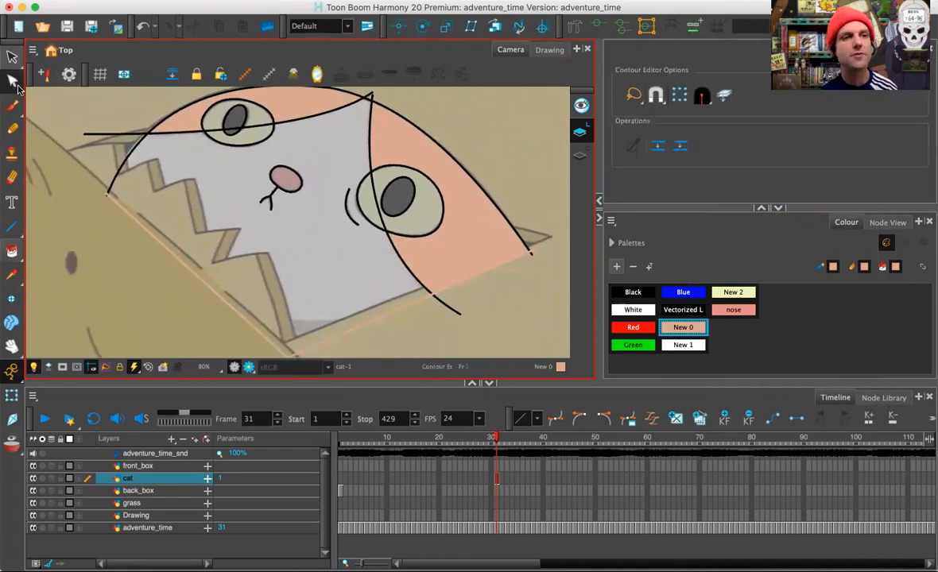
left_click(12, 57)
left_click(429, 272)
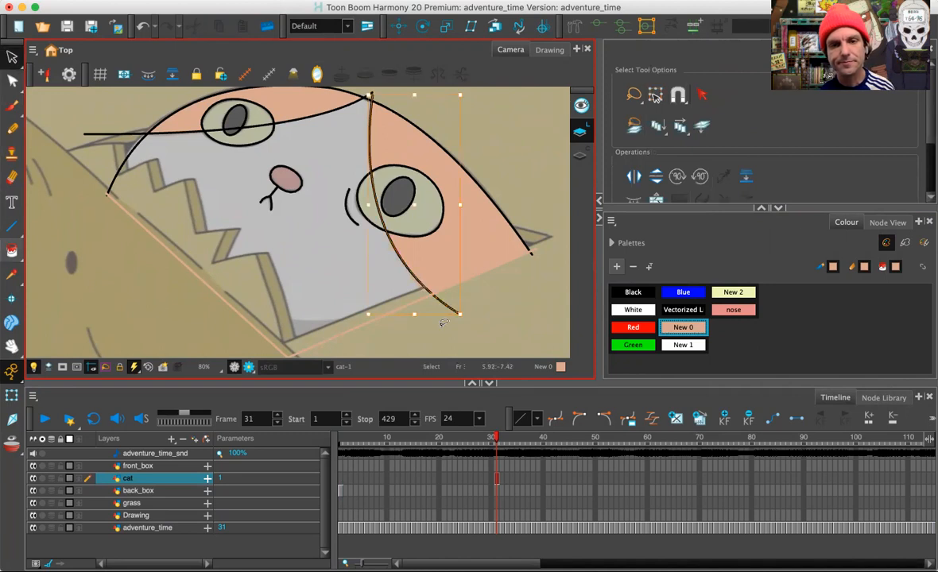
key("Delete")
left_click(103, 132)
key("Delete")
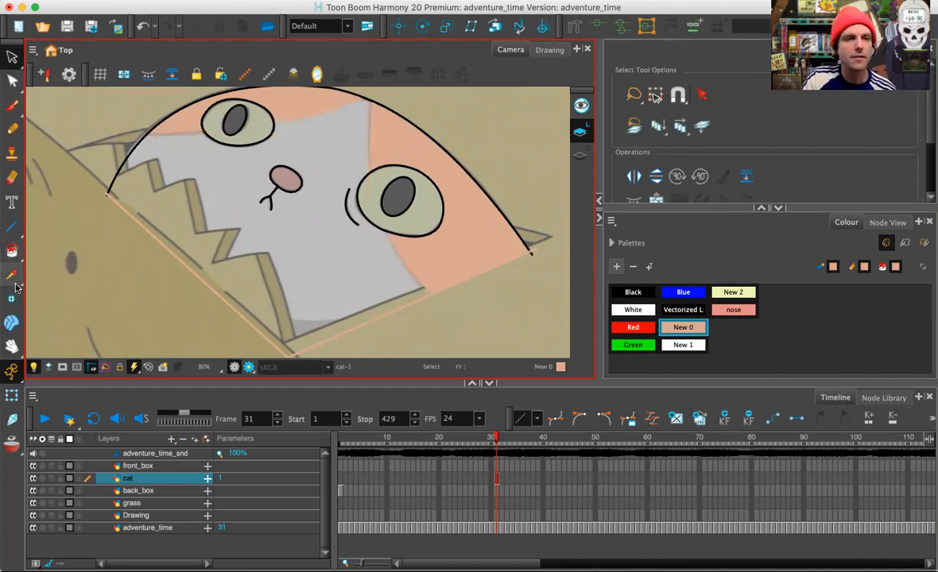
Paint the cat's face with the white New 1 and both eyes with the pale yellow New 2
left_click(12, 251)
left_click(683, 344)
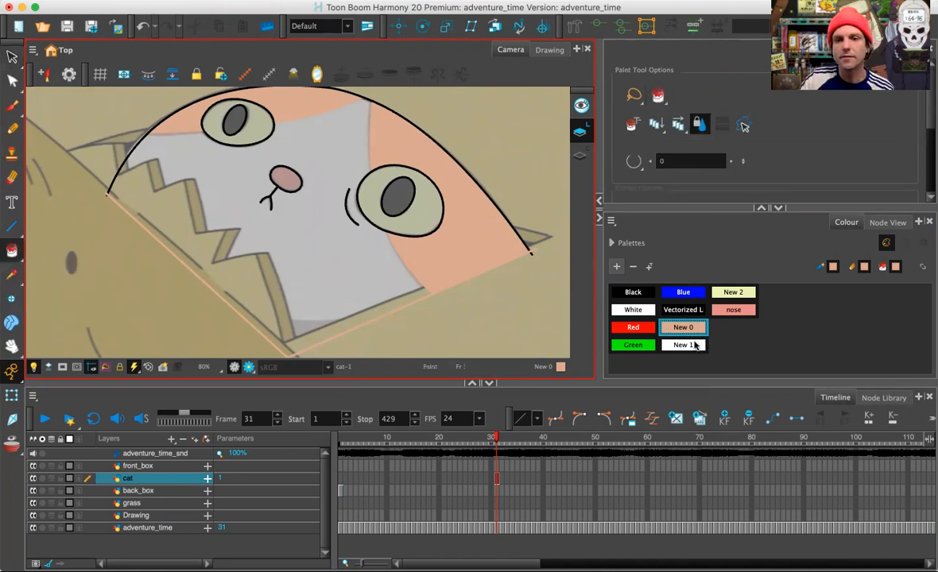
left_click(311, 306)
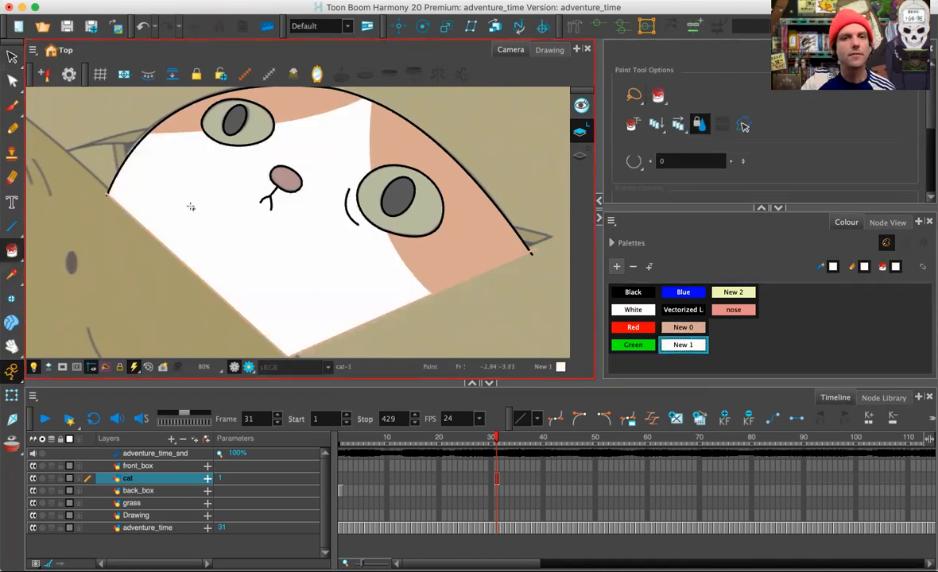
left_click(733, 292)
left_click(392, 204)
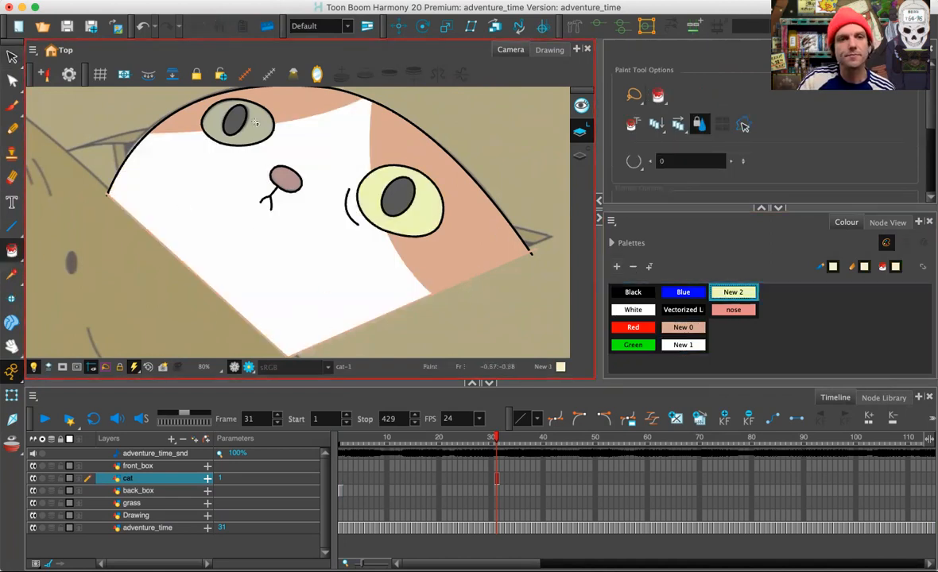
left_click(233, 112)
Paint the cat's nose with the nose colour and both pupils with Black
left_click(733, 310)
left_click(402, 201)
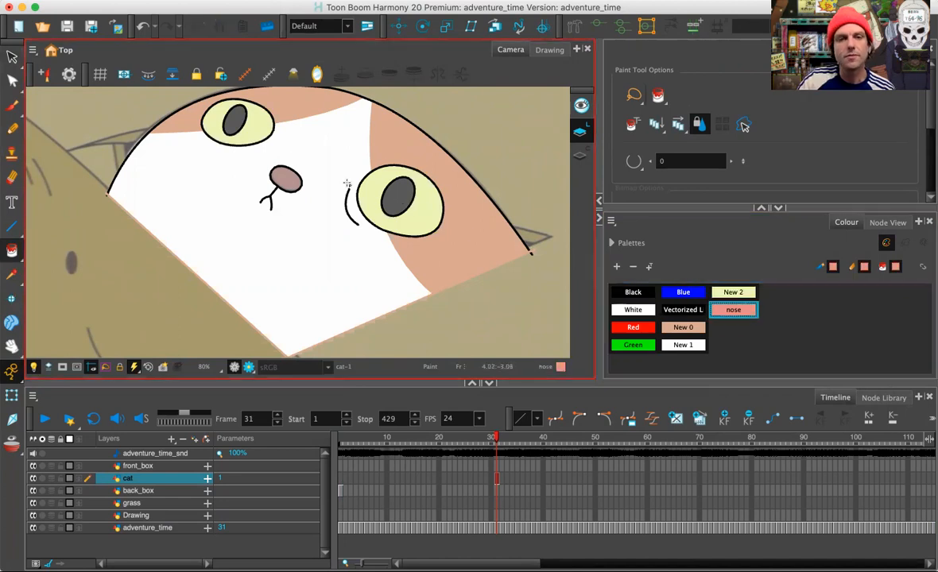
left_click(285, 179)
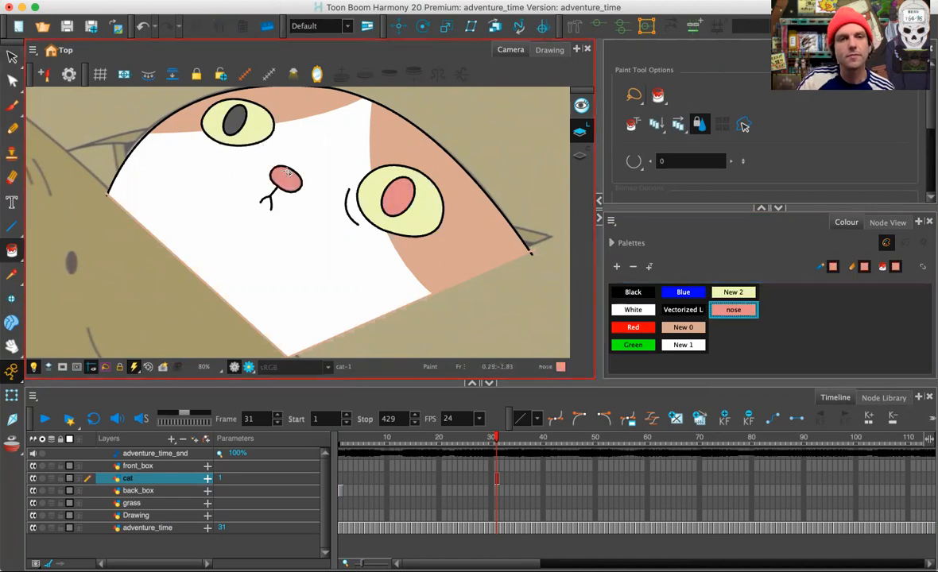
left_click(632, 292)
left_click(396, 197)
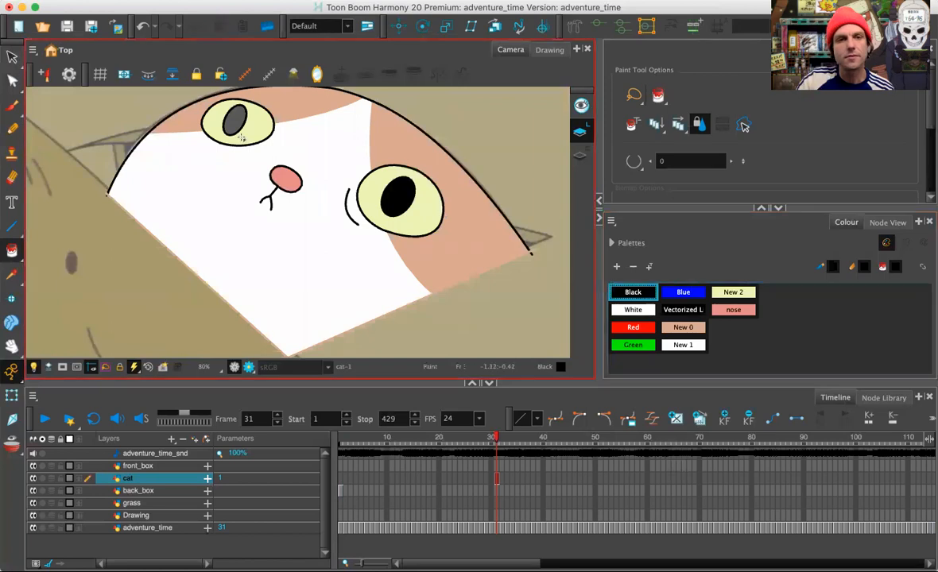
left_click(232, 119)
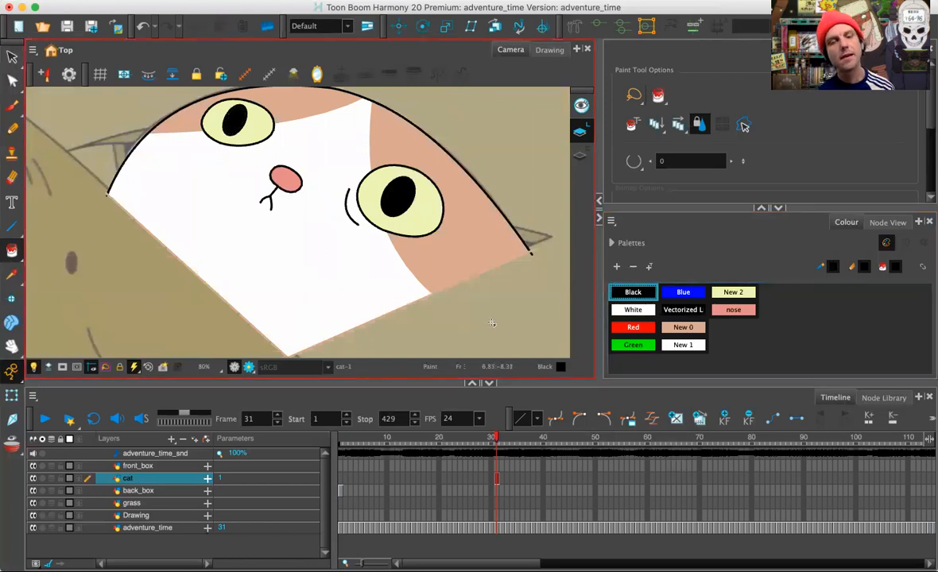
Hide and show the cat layer to compare with the reference, and extend its drawing's exposure back to frame 1
left_click(34, 478)
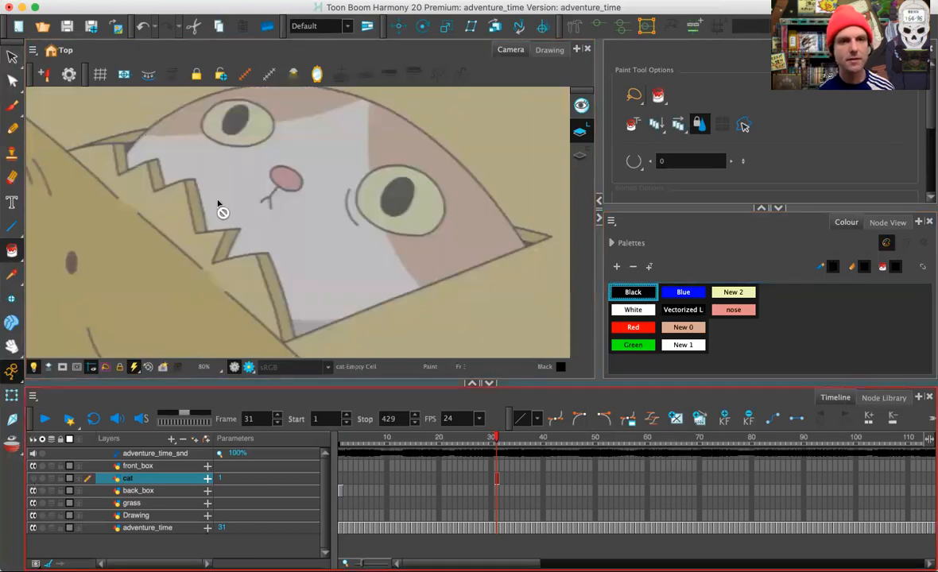
left_click(34, 477)
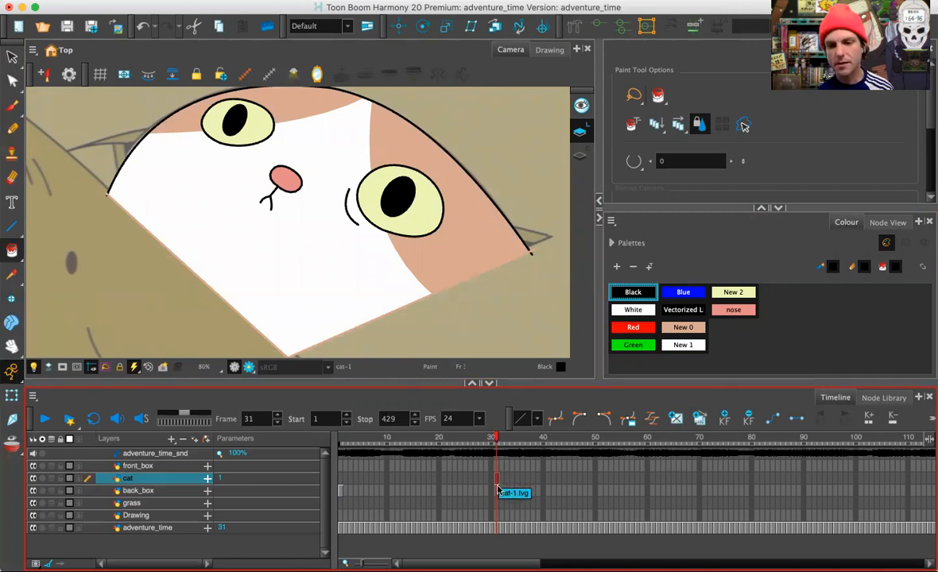
left_click_drag(498, 482, 348, 481)
Scrub the timeline to find where the shot ends, and extend the cat drawing's exposure to frame 53
left_click_drag(347, 438, 493, 438)
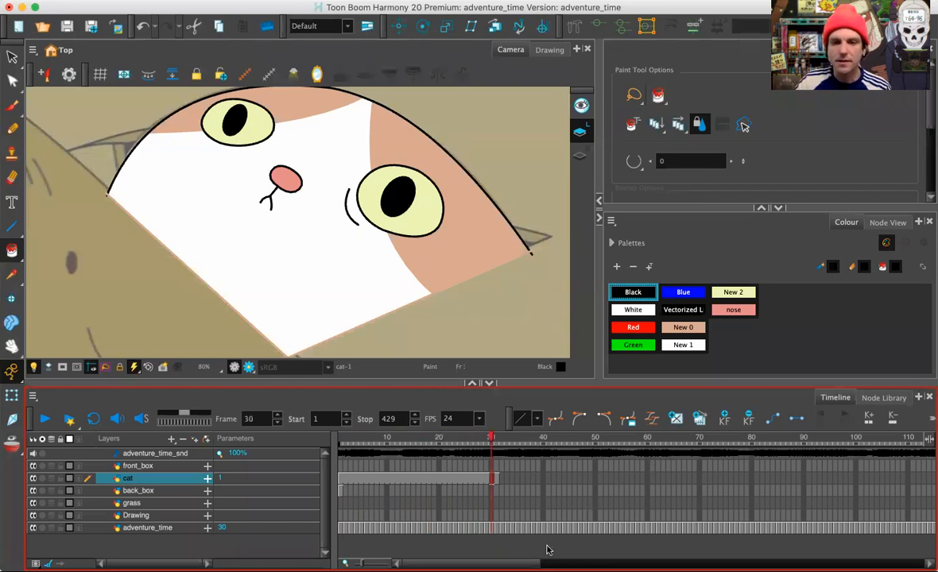
left_click_drag(502, 565, 531, 565)
mouse_move(501, 438)
left_mouse_down()
mouse_move(622, 440)
mouse_move(438, 438)
mouse_move(506, 438)
left_mouse_up()
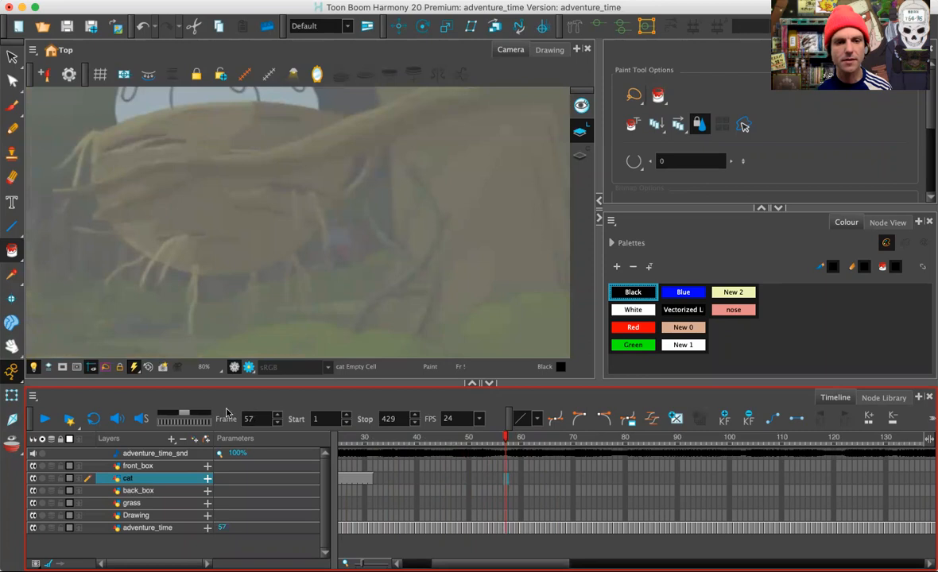
left_click_drag(506, 438, 488, 439)
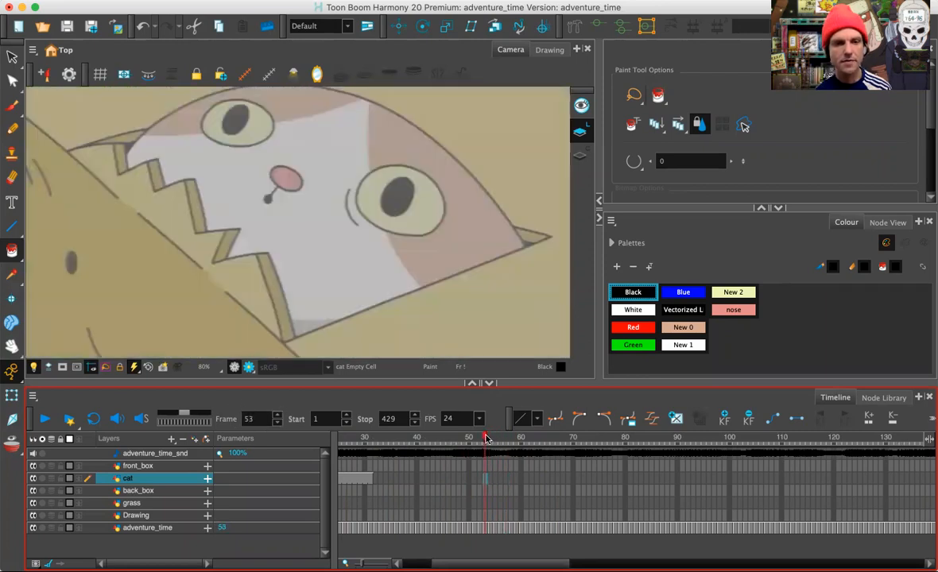
scroll(636, 484, "left", 5)
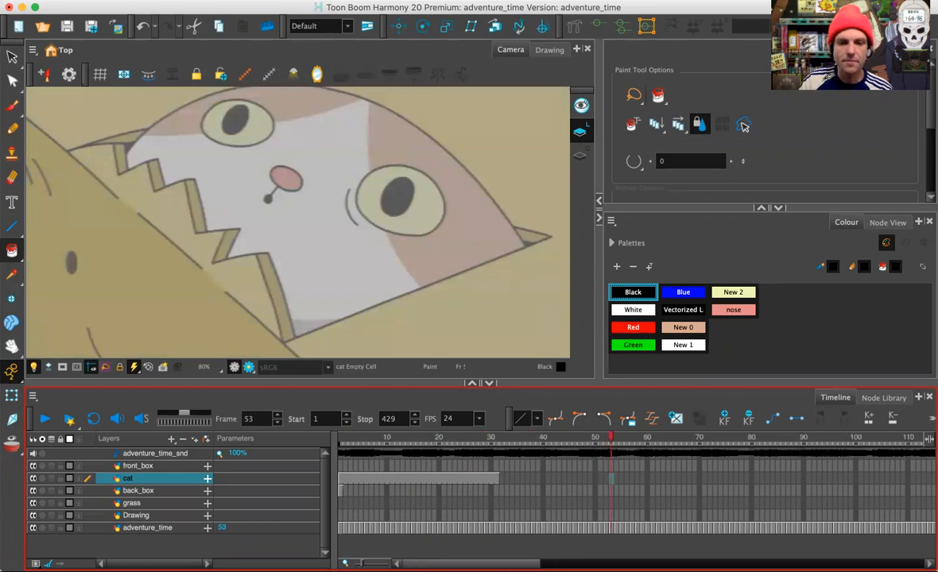
left_click(378, 481)
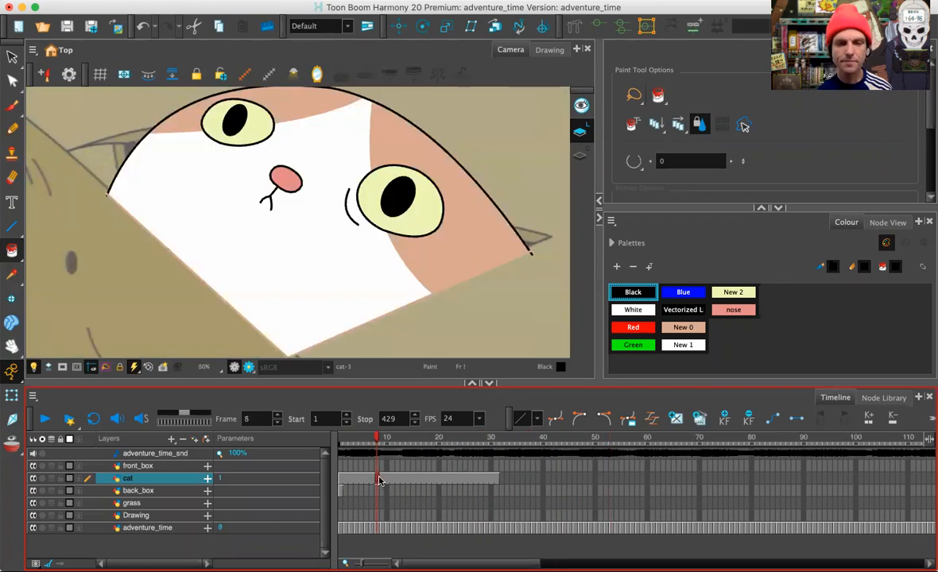
right_click(379, 481)
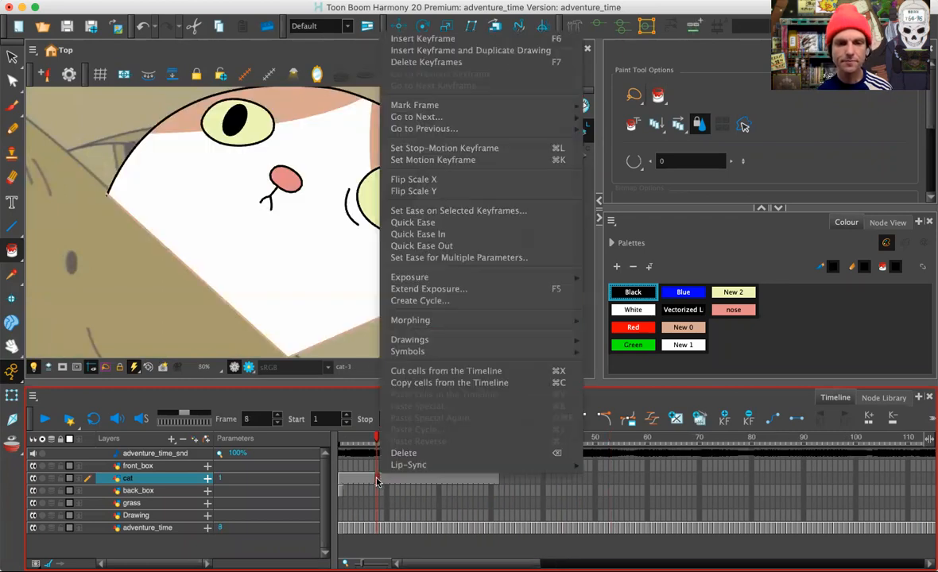
left_click(411, 291)
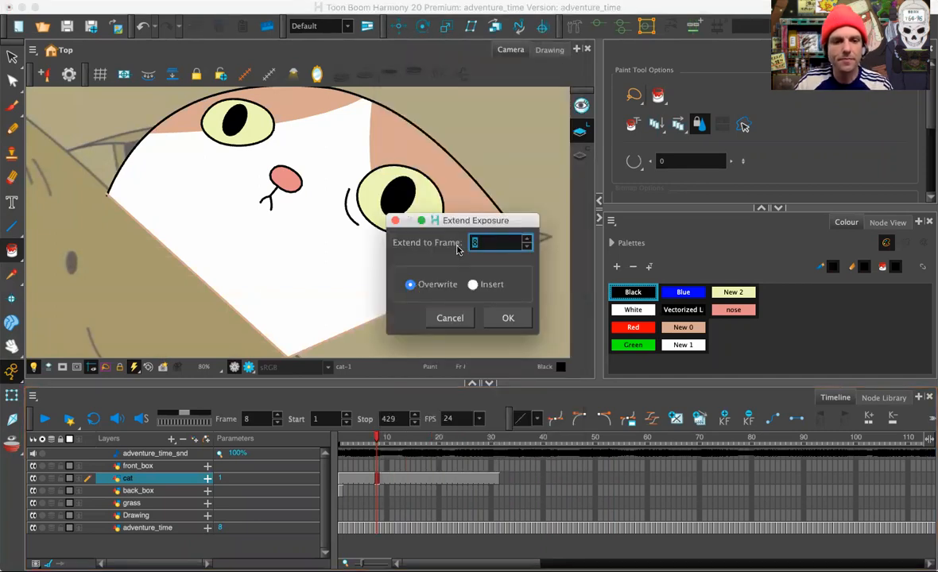
type("52")
left_click(508, 318)
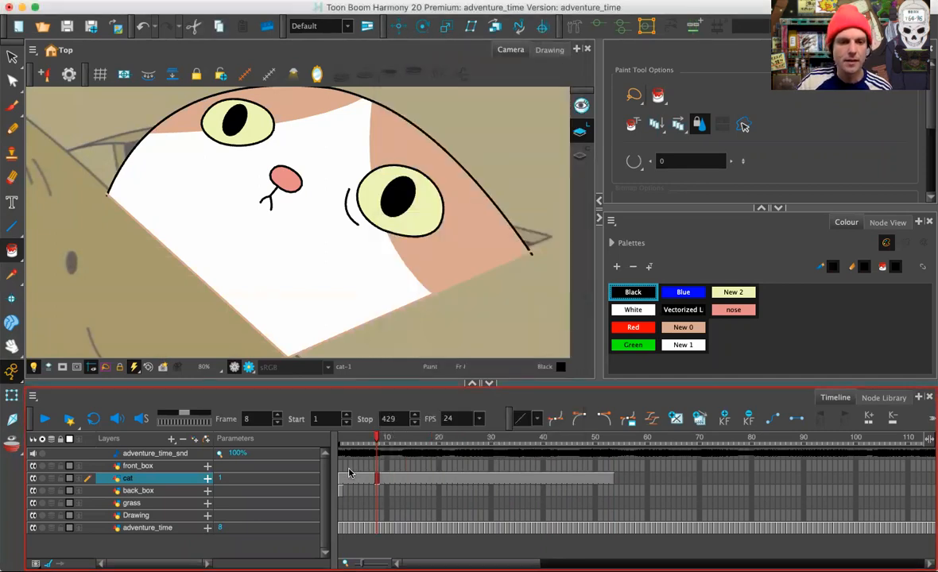
Extend the exposure of the back_box drawing to frame 53
left_click(339, 491)
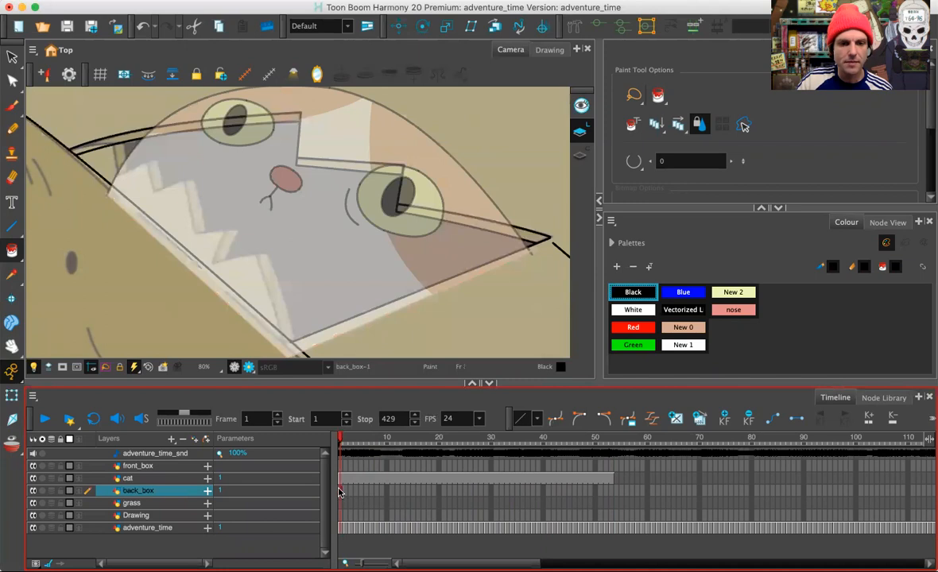
right_click(339, 490)
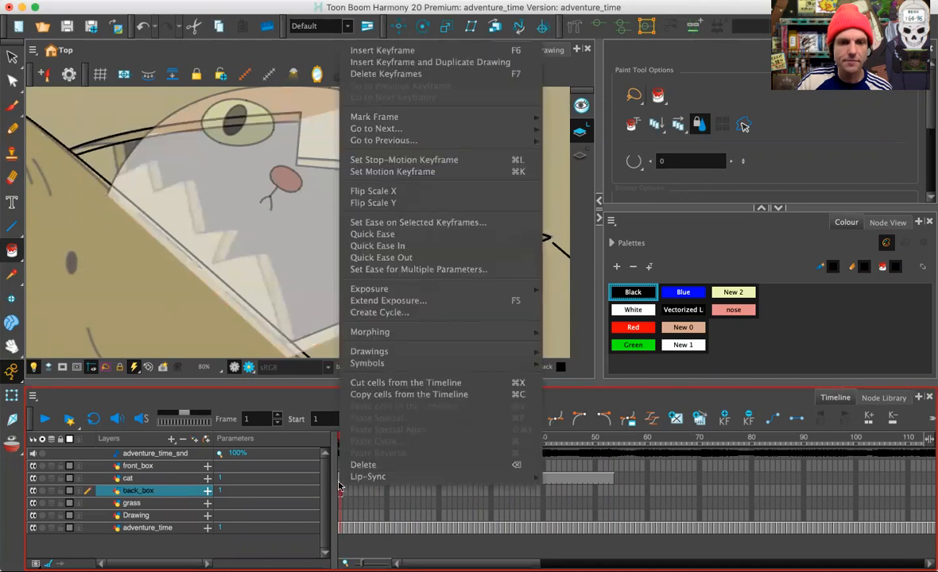
left_click(372, 302)
left_click_drag(495, 244, 457, 241)
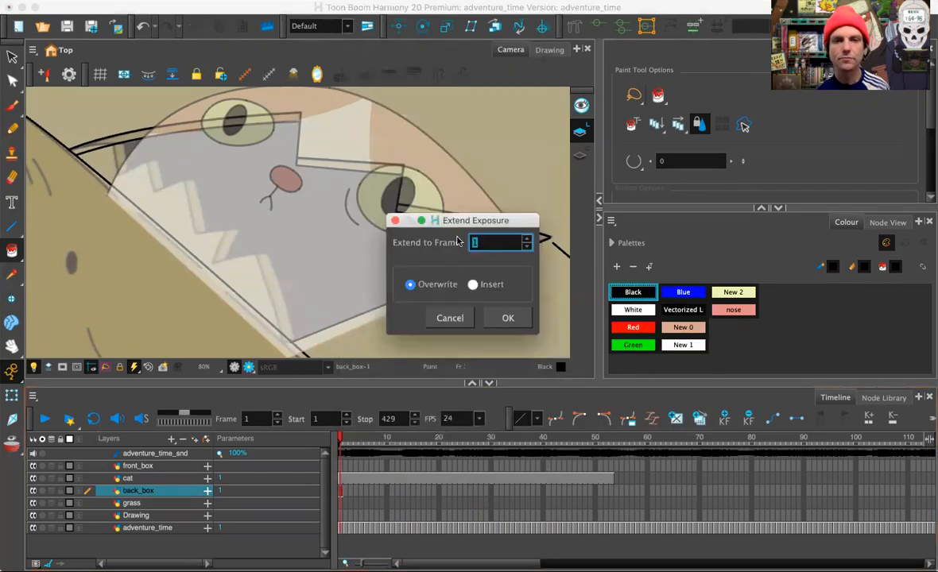
type("53")
key("Return")
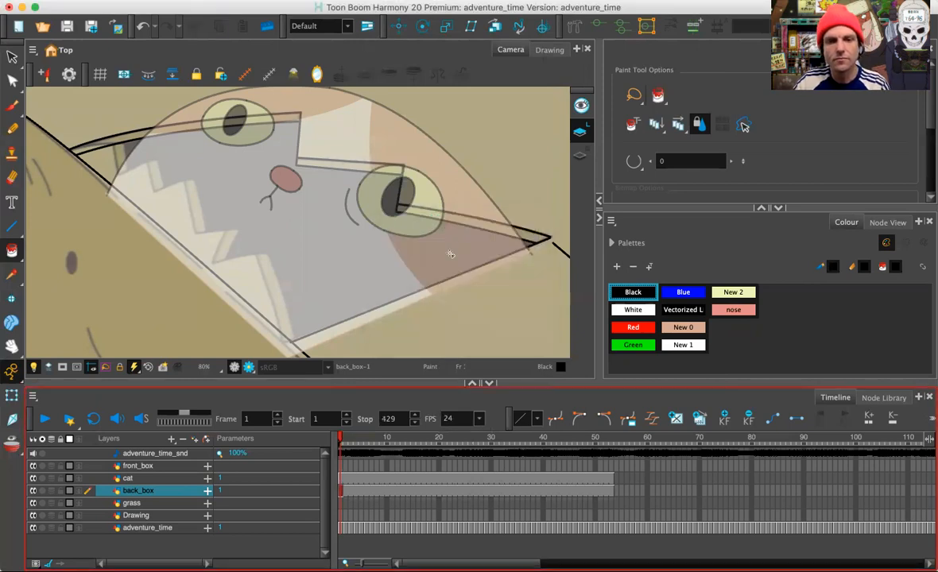
Insert a keyframe on the cat layer at frame 26
left_click_drag(353, 446, 471, 439)
left_click(470, 478)
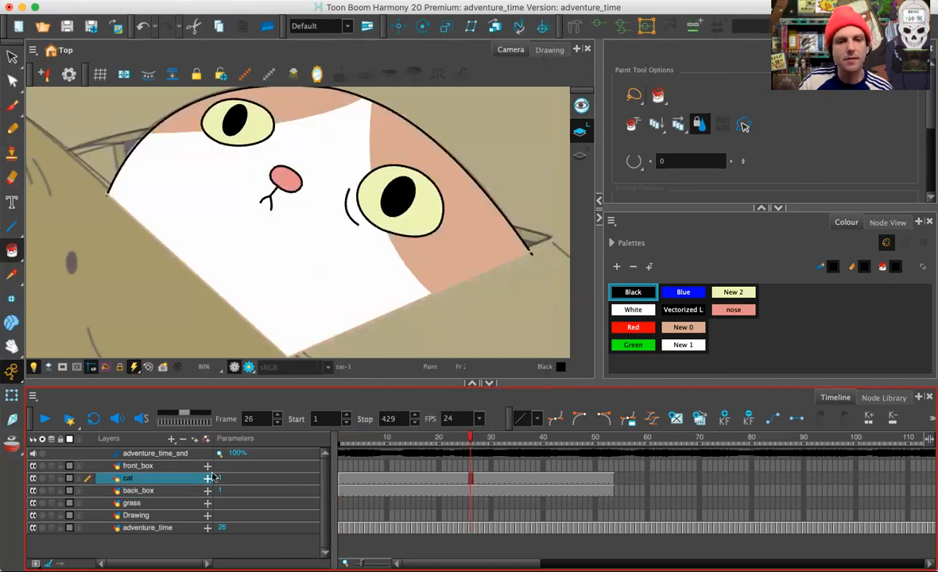
right_click(471, 483)
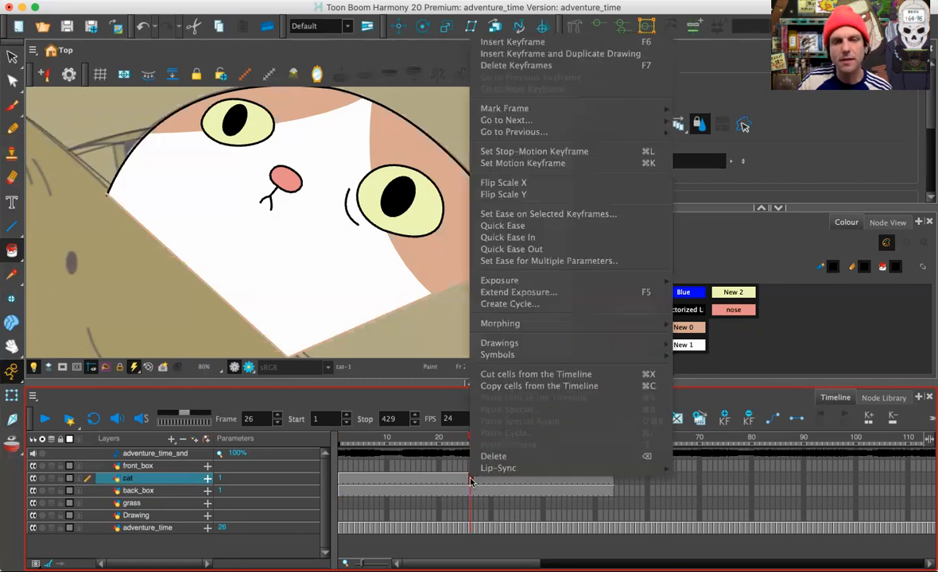
left_click(513, 43)
At frame 15, move the cat down and to the right out of the hole with the Transform tool
left_click_drag(470, 438, 413, 438)
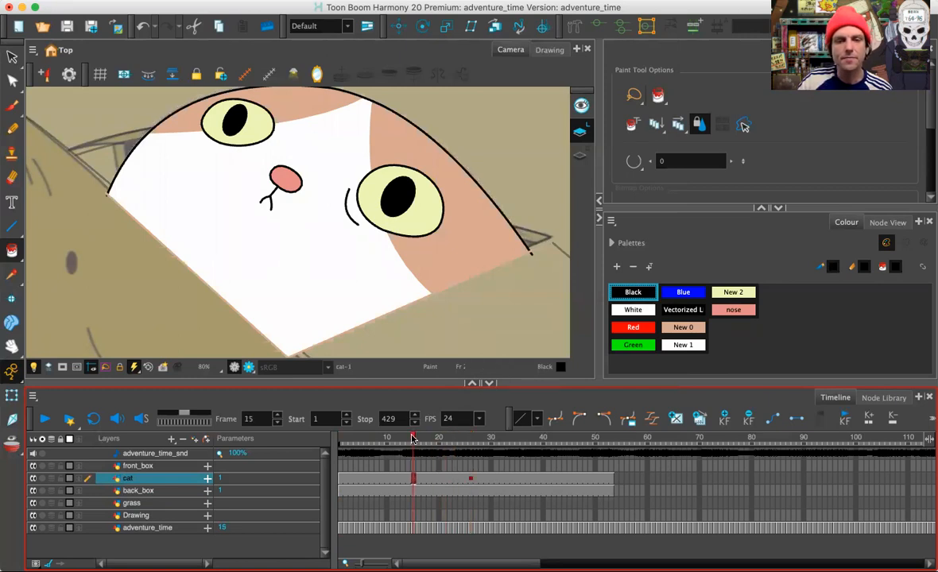
left_click(12, 371)
mouse_move(210, 166)
left_mouse_down()
mouse_move(395, 360)
mouse_move(395, 380)
left_mouse_up()
Scrub the first part of the shot and view the whole frame to check how the cat rises into the hole
mouse_move(413, 438)
left_mouse_down()
mouse_move(477, 440)
mouse_move(420, 449)
mouse_move(433, 449)
left_mouse_up()
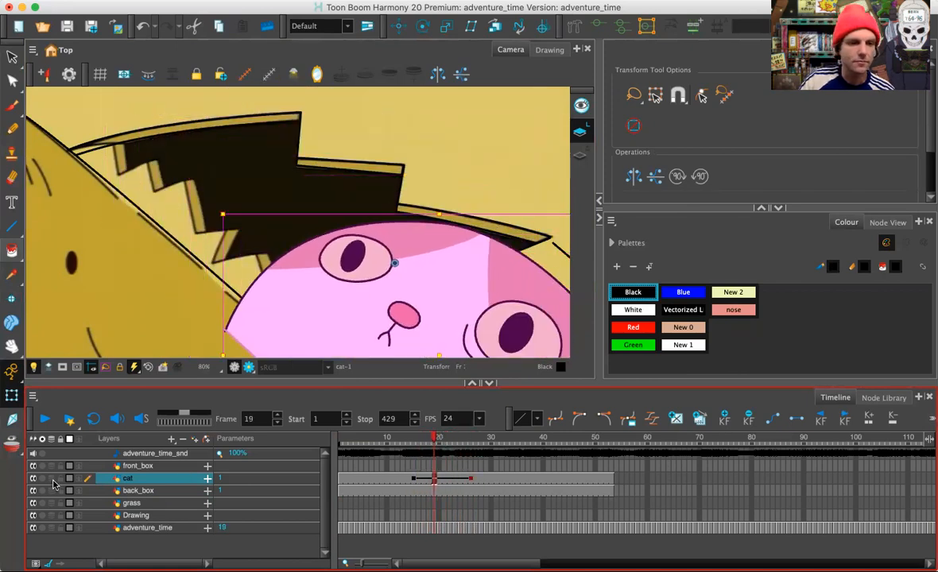
left_click(29, 365)
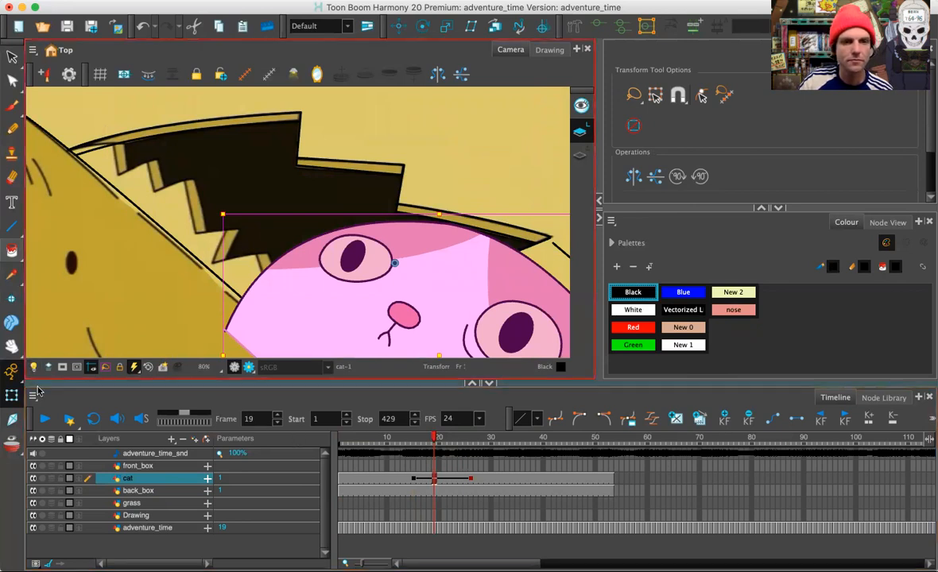
left_click(451, 436)
left_click_drag(450, 436, 318, 441)
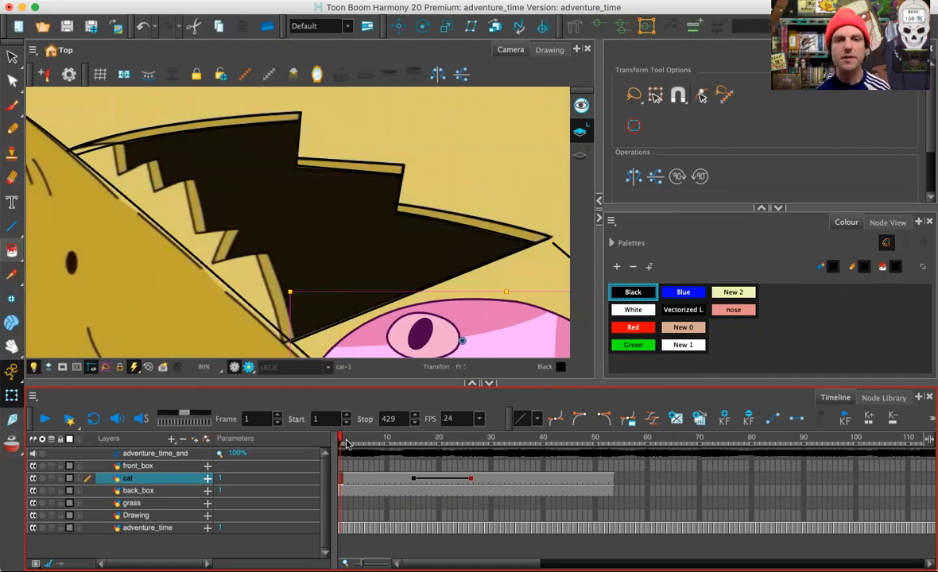
left_click(437, 58)
key("2")
key("2")
key("2")
key("2")
key("2")
key("2")
key("2")
key("1")
key("1")
key("1")
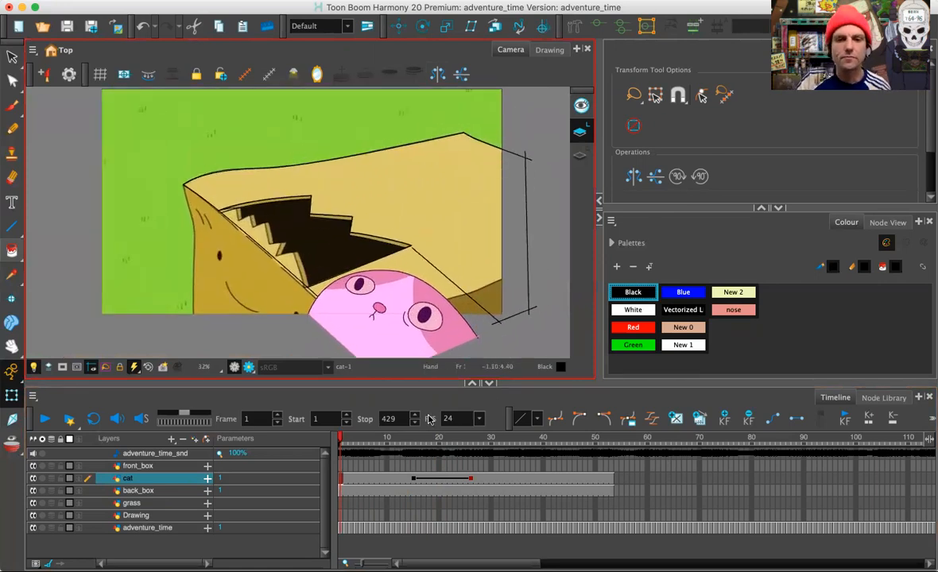
left_click_drag(367, 437, 340, 437)
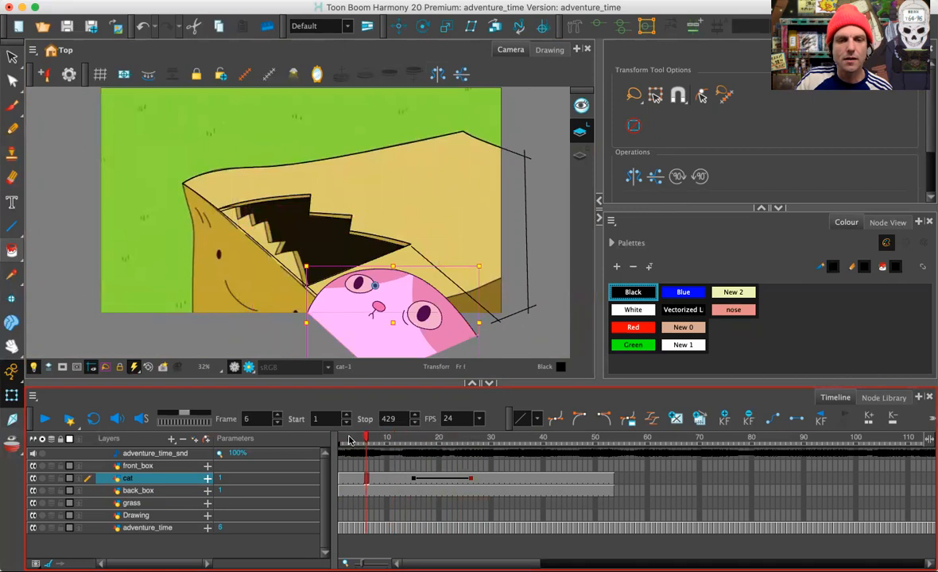
Activate the front_box layer at frame 1, try a Brush stroke near the hole, and undo it
left_click(143, 466)
left_click(323, 62)
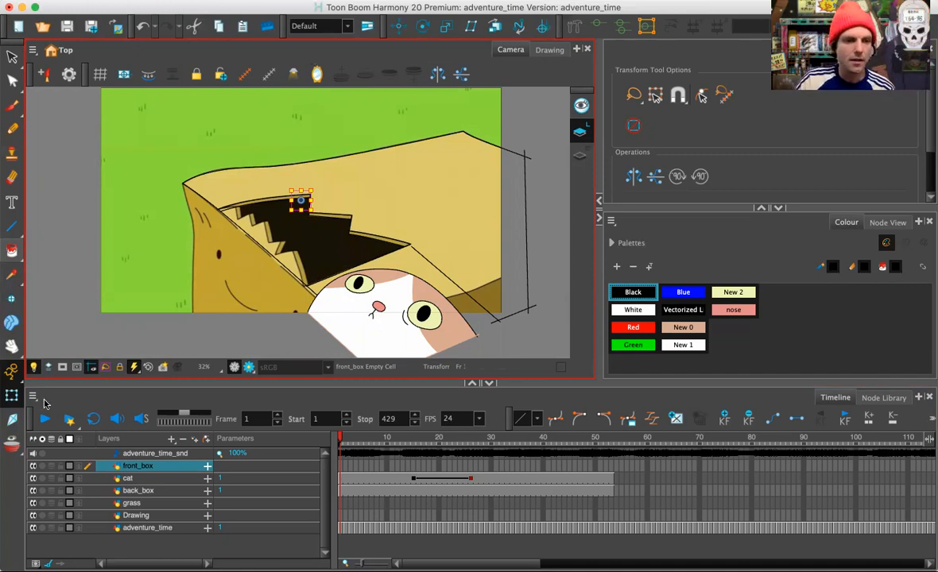
left_click(12, 104)
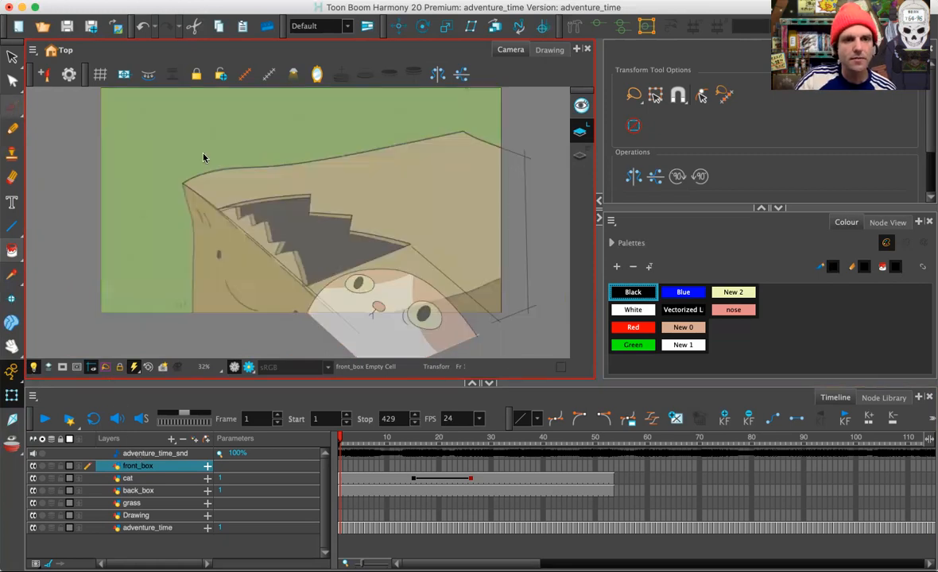
left_click_drag(319, 169, 301, 231)
key("ctrl+z")
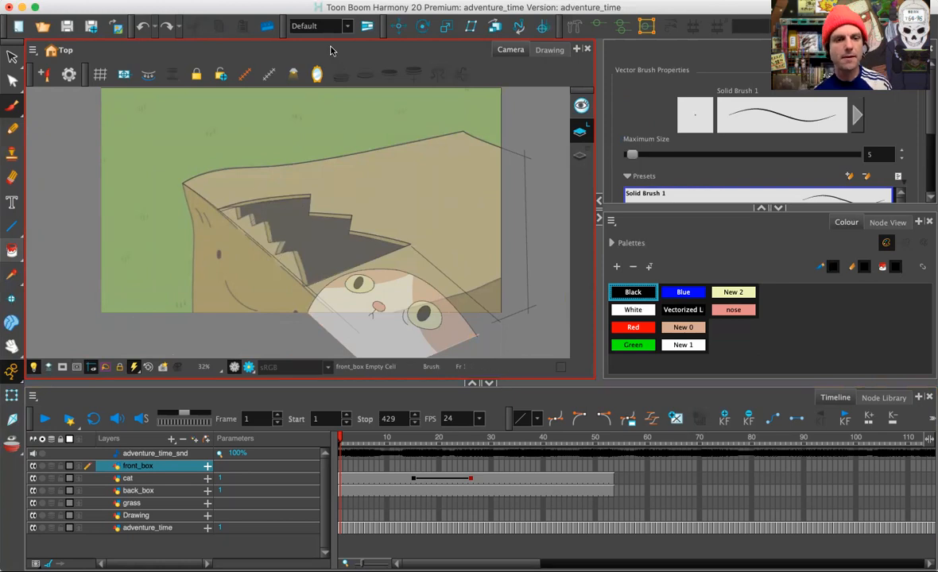
Trace the left vertical edge of the box front in Black with the Line tool, extending it below the camera frame
key("2")
key("2")
key("2")
key("2")
key("space")
key("1")
key("1")
left_click_drag(269, 267, 268, 218)
key("1")
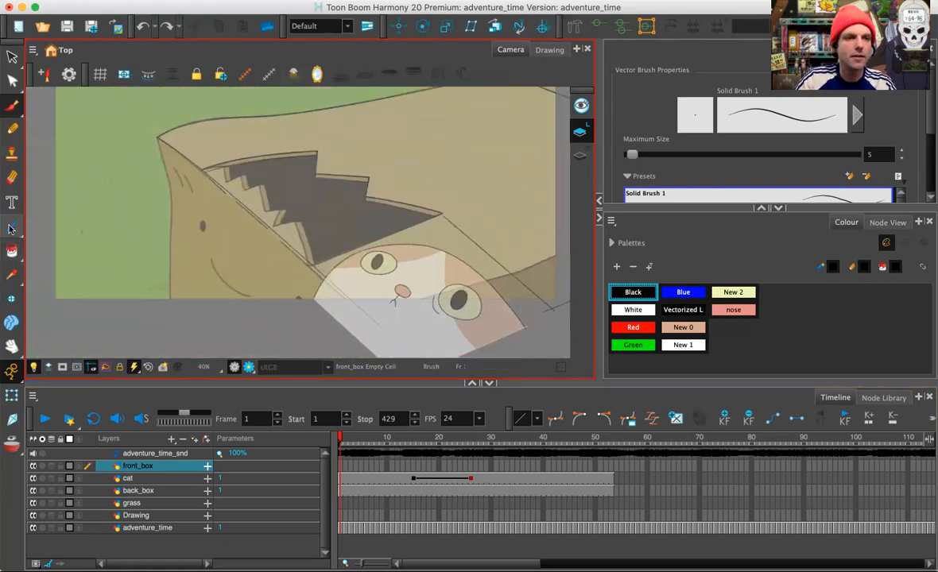
left_click(11, 226)
mouse_move(158, 140)
left_mouse_down()
mouse_move(167, 307)
mouse_move(183, 191)
mouse_move(151, 189)
mouse_move(205, 183)
mouse_move(177, 183)
mouse_move(184, 180)
mouse_move(170, 195)
mouse_move(169, 301)
mouse_move(169, 226)
mouse_move(190, 196)
mouse_move(236, 198)
left_mouse_up()
key("ctrl+z")
key("ctrl+z")
key("2")
key("2")
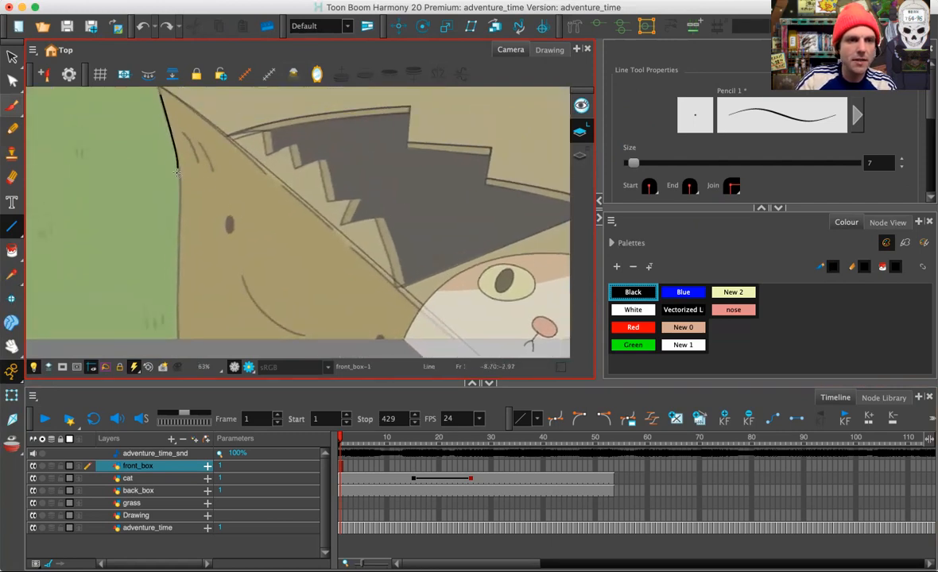
left_click_drag(176, 172, 175, 337)
key("1")
key("1")
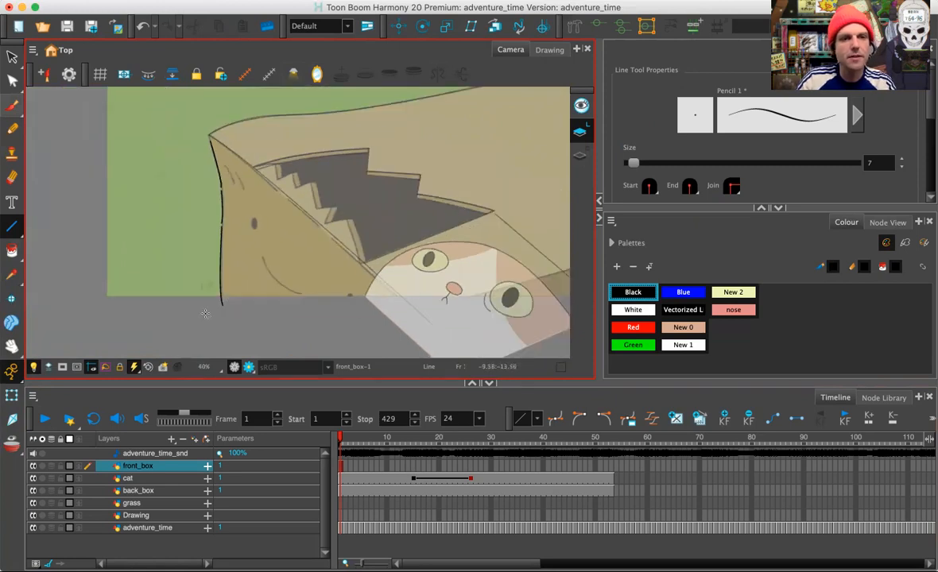
Trace the smile, the two crease marks and the upper part of the diagonal edge on the box front
key("2")
mouse_move(233, 258)
left_mouse_down()
mouse_move(164, 252)
mouse_move(233, 305)
left_mouse_up()
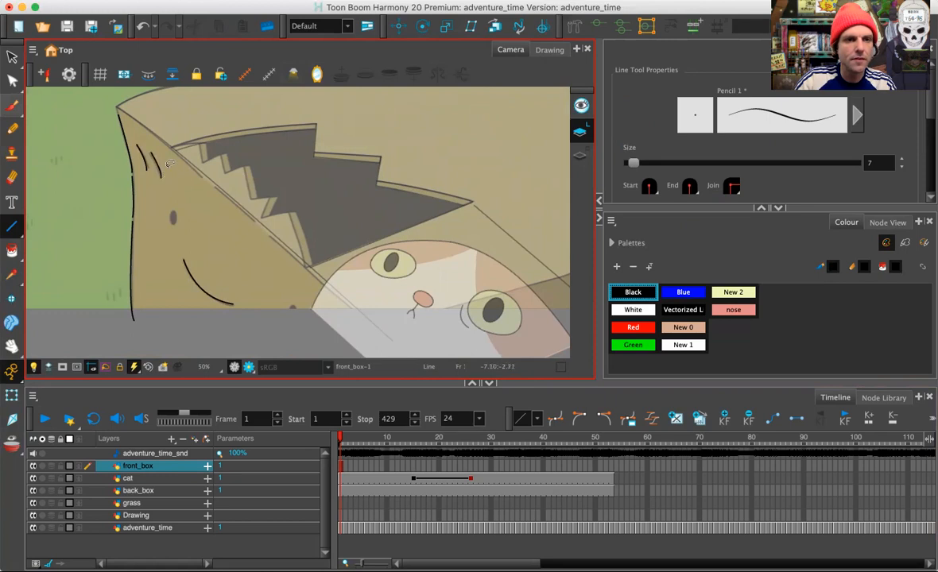
key("2")
left_click_drag(222, 226, 278, 311)
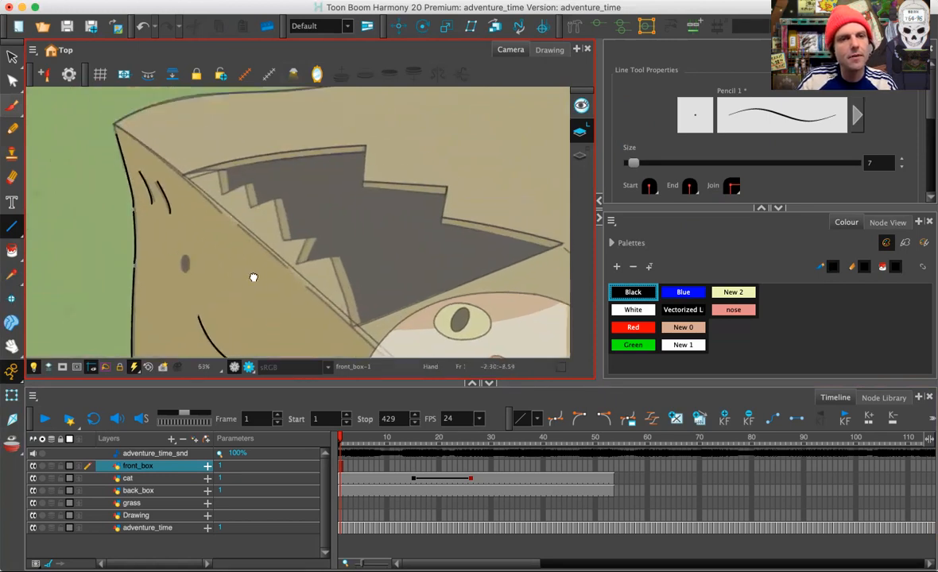
left_click_drag(138, 159, 244, 247)
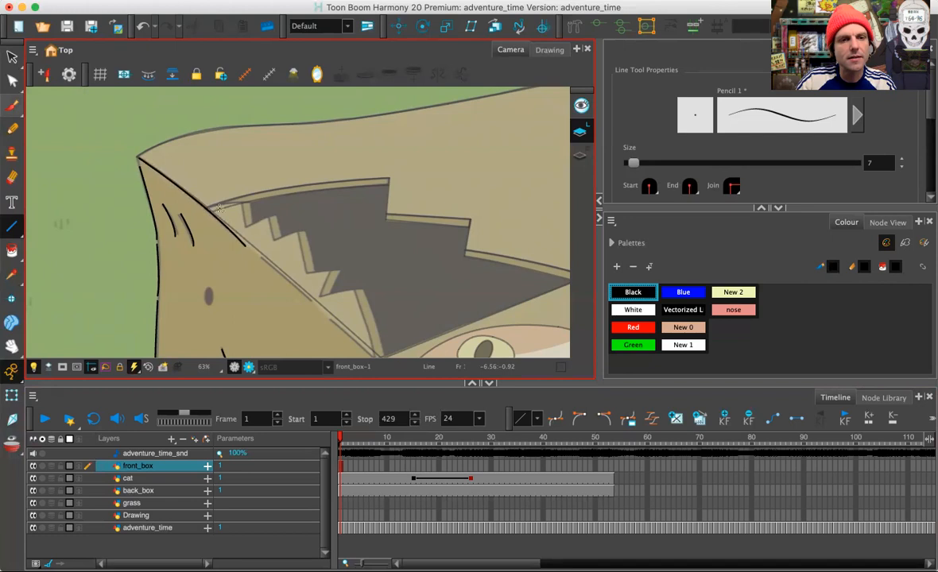
Hide the back_box layer and trace the jagged torn teeth along the left side of the hole, including their thickness
key("1")
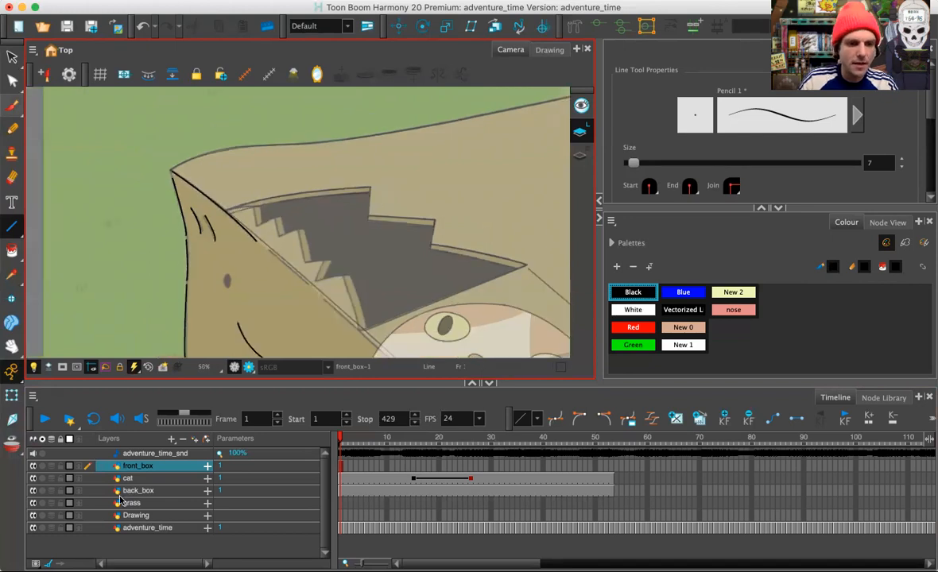
left_click(34, 491)
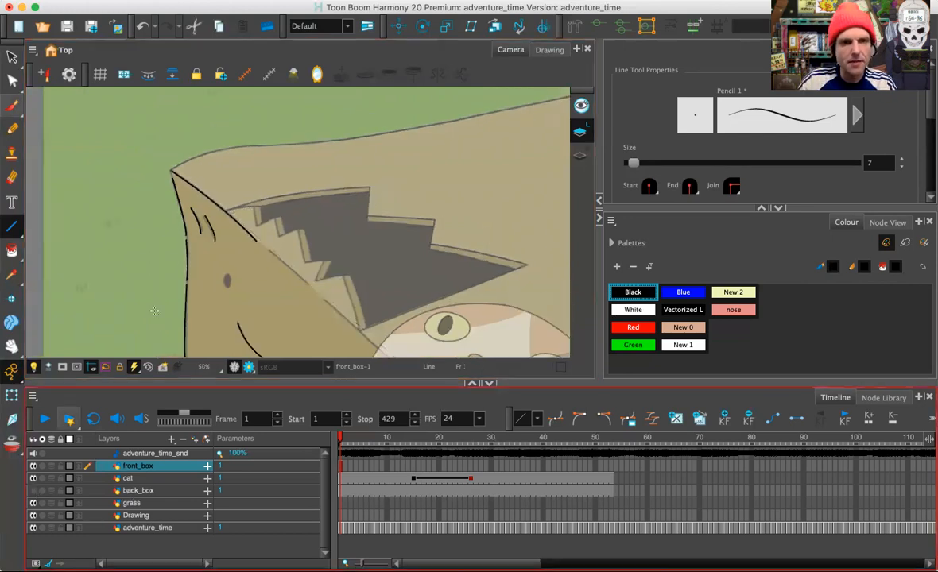
left_click(316, 57)
key("2")
key("2")
key("2")
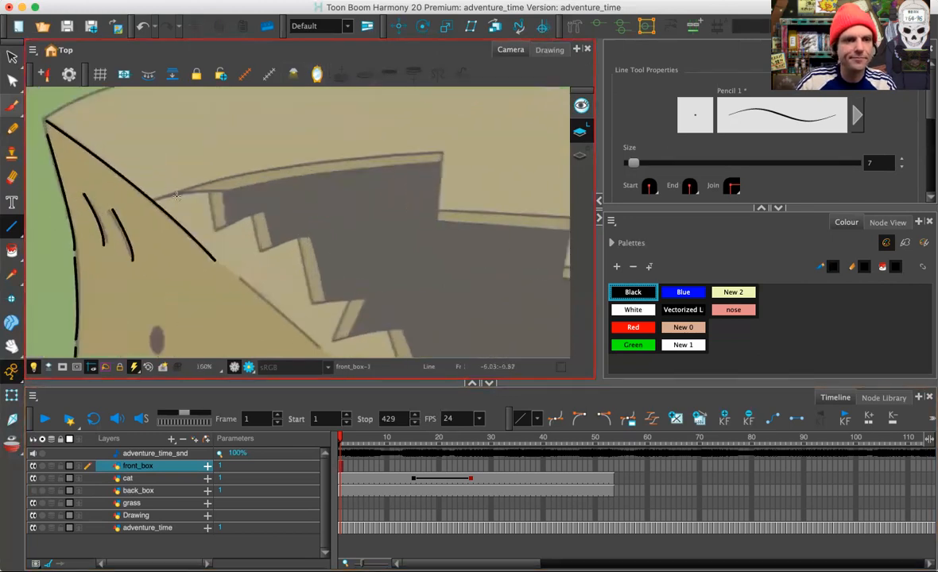
mouse_move(155, 199)
left_mouse_down()
mouse_move(224, 190)
mouse_move(226, 223)
mouse_move(215, 231)
mouse_move(263, 211)
mouse_move(270, 243)
mouse_move(258, 247)
mouse_move(309, 236)
mouse_move(323, 302)
mouse_move(364, 299)
left_mouse_up()
mouse_move(345, 264)
left_mouse_down()
mouse_move(341, 243)
mouse_move(272, 157)
left_mouse_up()
mouse_move(292, 191)
left_mouse_down()
mouse_move(277, 224)
mouse_move(258, 231)
mouse_move(329, 221)
mouse_move(300, 222)
left_mouse_up()
key("space")
mouse_move(318, 255)
left_mouse_down()
mouse_move(225, 212)
mouse_move(268, 275)
left_mouse_up()
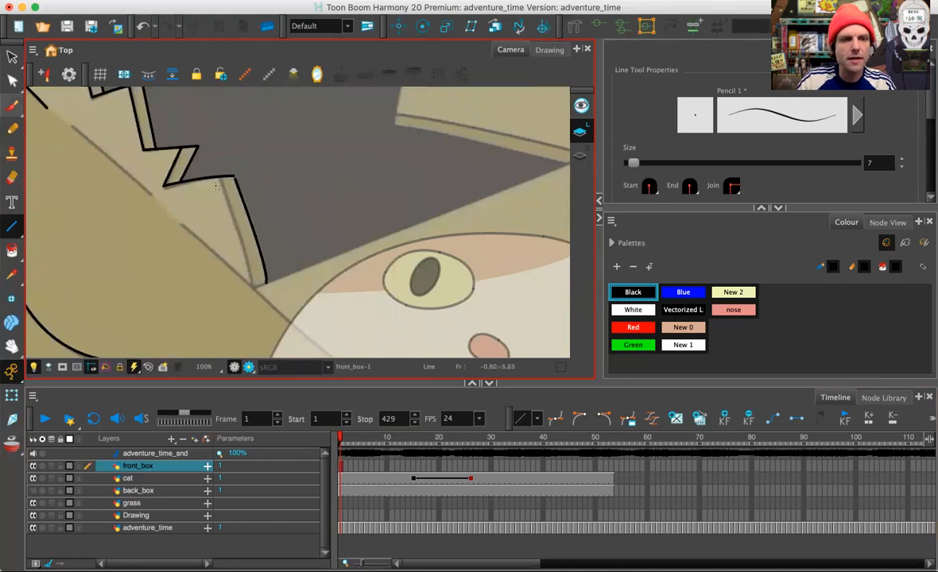
Trace the inner line of the last tooth and the hole's straight lower edge up to its right tip
mouse_move(220, 179)
left_mouse_down()
mouse_move(254, 286)
mouse_move(251, 272)
mouse_move(165, 275)
mouse_move(141, 285)
mouse_move(454, 159)
mouse_move(379, 125)
mouse_move(342, 143)
left_mouse_up()
key("1")
key("1")
Outline the box's right side with its lower fold edge, closing lines outside the frame, and a slanted line from the hole's right tip
mouse_move(273, 151)
left_mouse_down()
mouse_move(548, 282)
mouse_move(554, 276)
left_mouse_up()
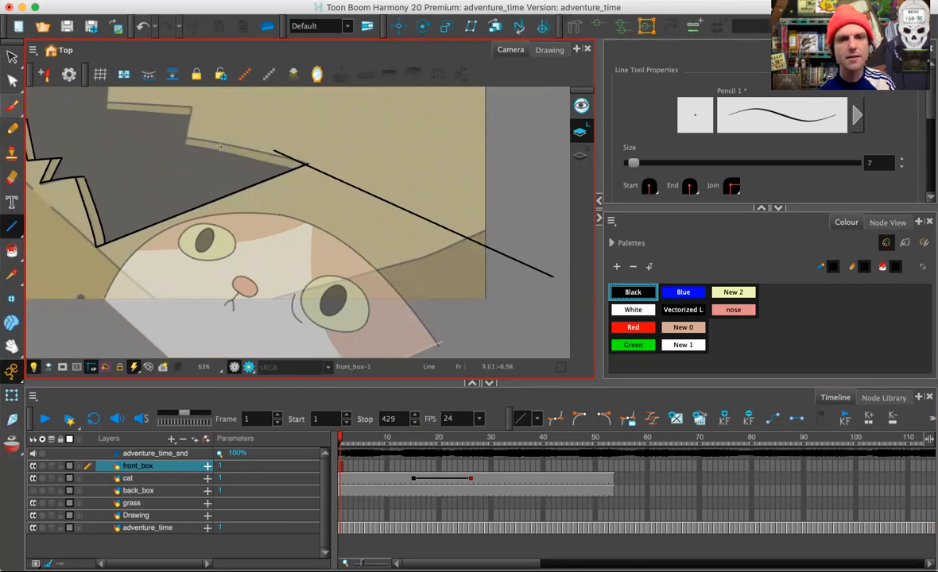
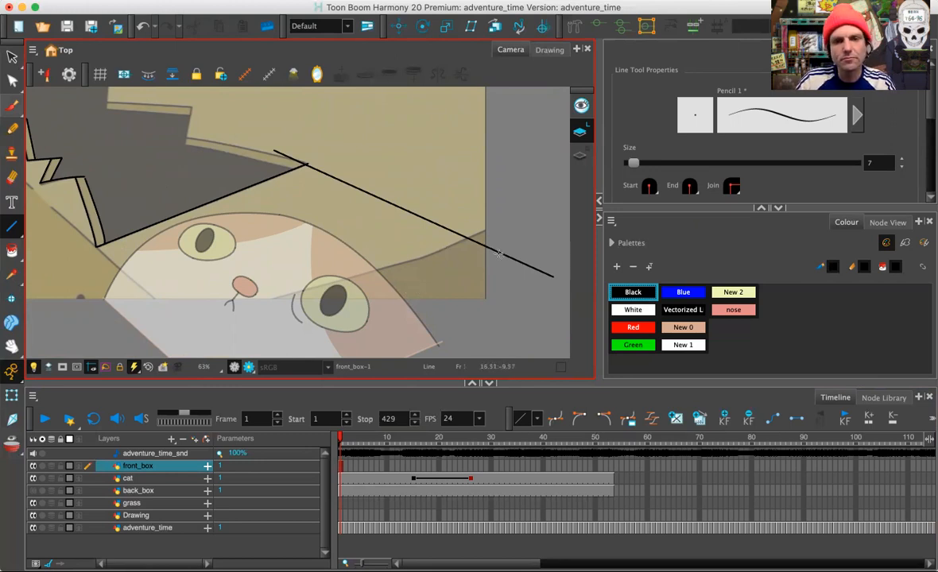
key("ctrl+z")
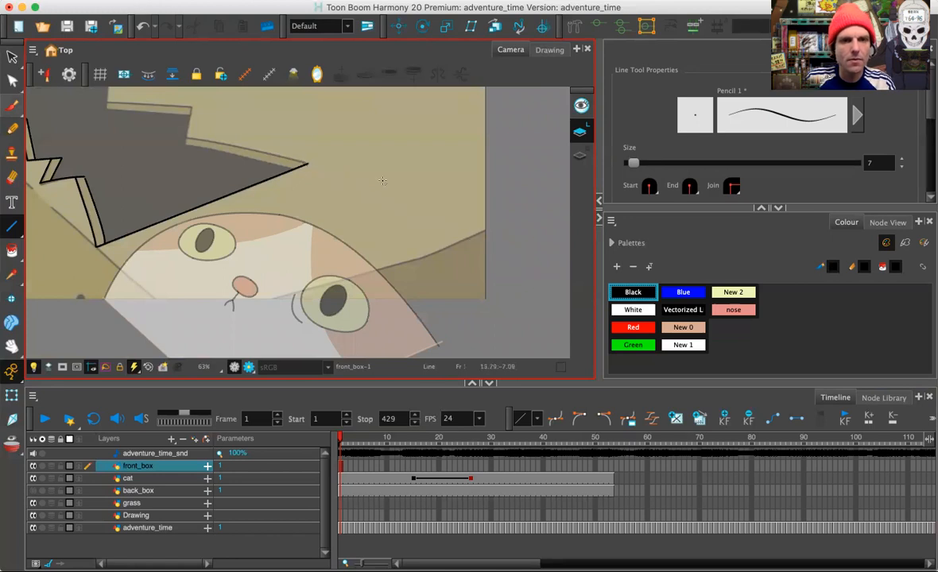
mouse_move(493, 224)
left_mouse_down()
mouse_move(423, 257)
mouse_move(83, 348)
left_mouse_up()
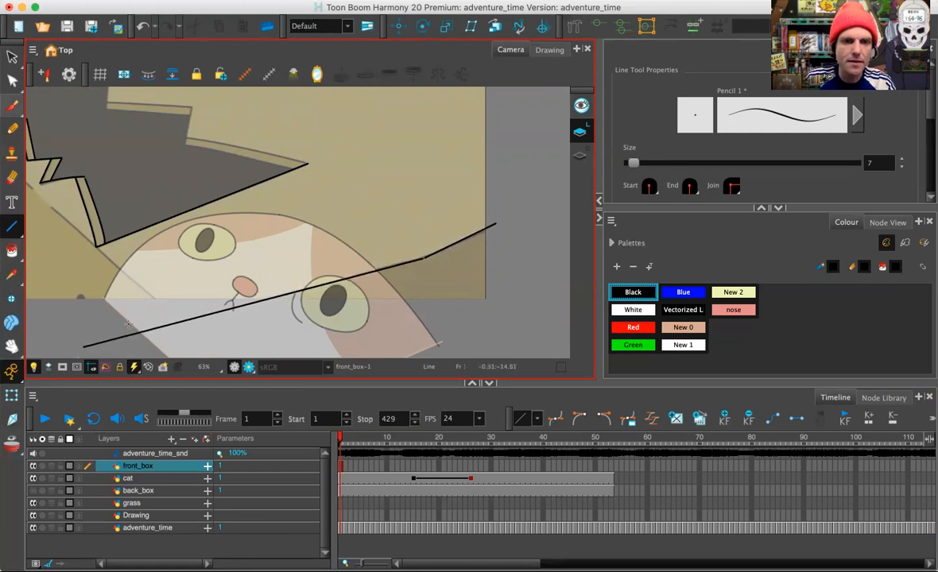
left_click_drag(493, 221, 88, 337)
left_click_drag(279, 143, 450, 257)
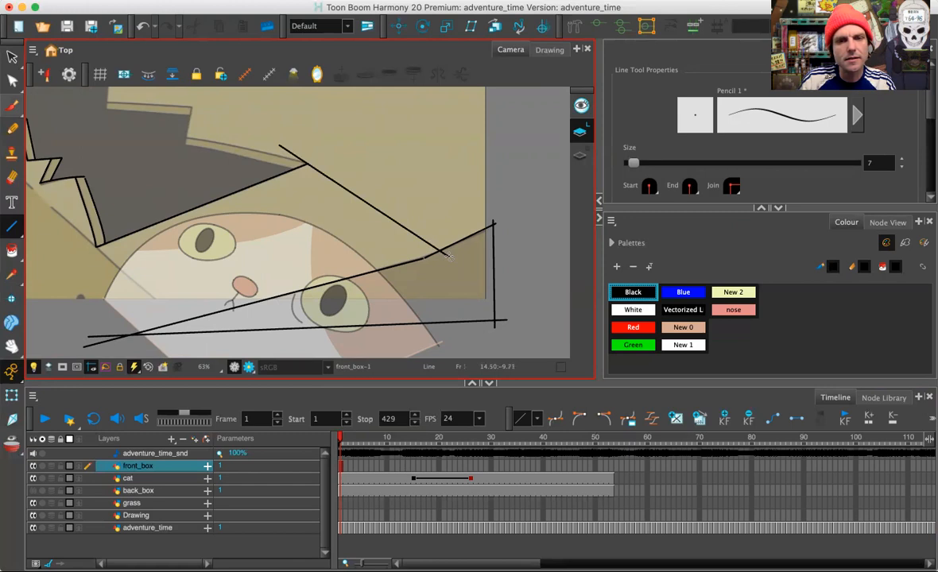
Continue the box front's diagonal edge below the camera frame and close the front's underside with a line to its left edge
mouse_move(433, 231)
left_mouse_down()
mouse_move(465, 320)
mouse_move(443, 265)
mouse_move(436, 289)
mouse_move(432, 277)
mouse_move(429, 314)
mouse_move(291, 236)
left_mouse_up()
left_click_drag(176, 195, 407, 405)
key("1")
key("1")
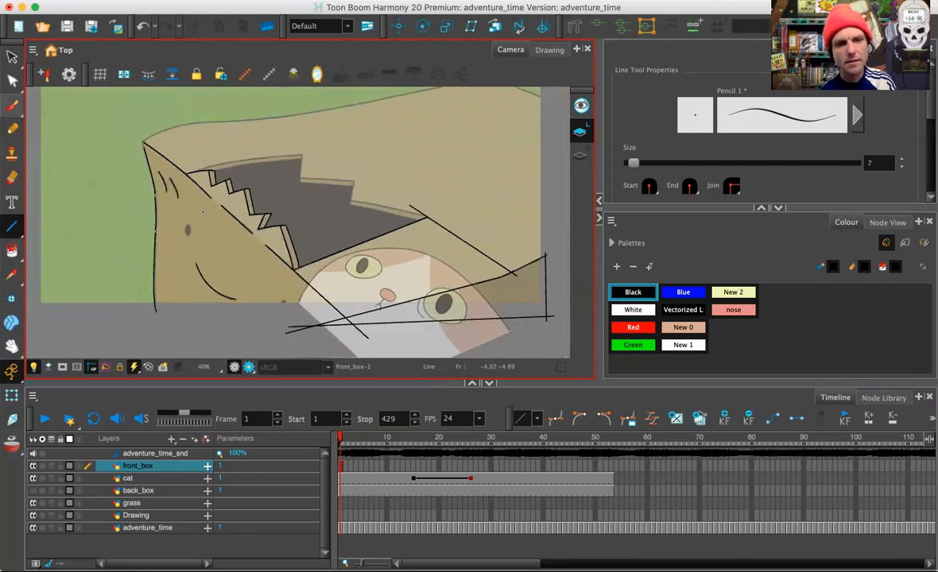
left_click_drag(294, 329, 149, 309)
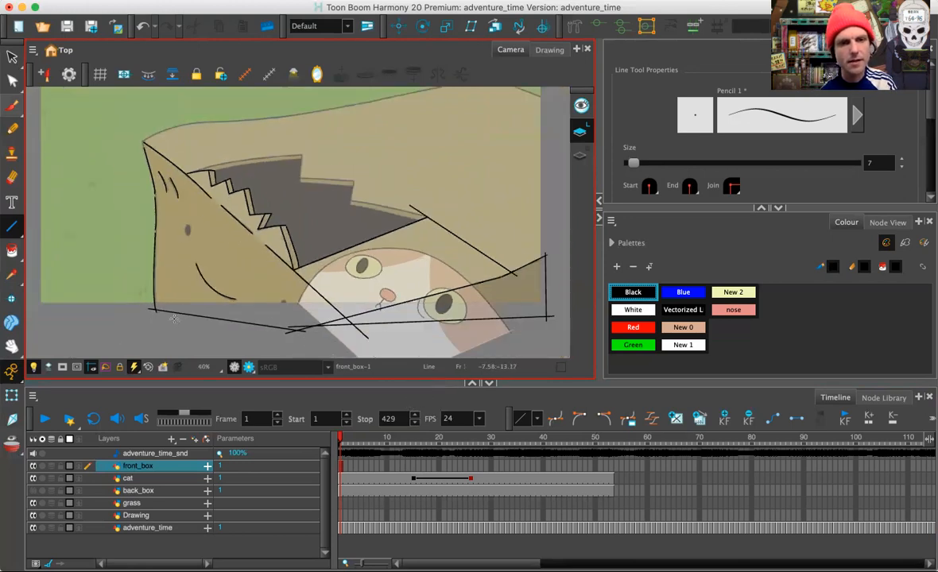
key("2")
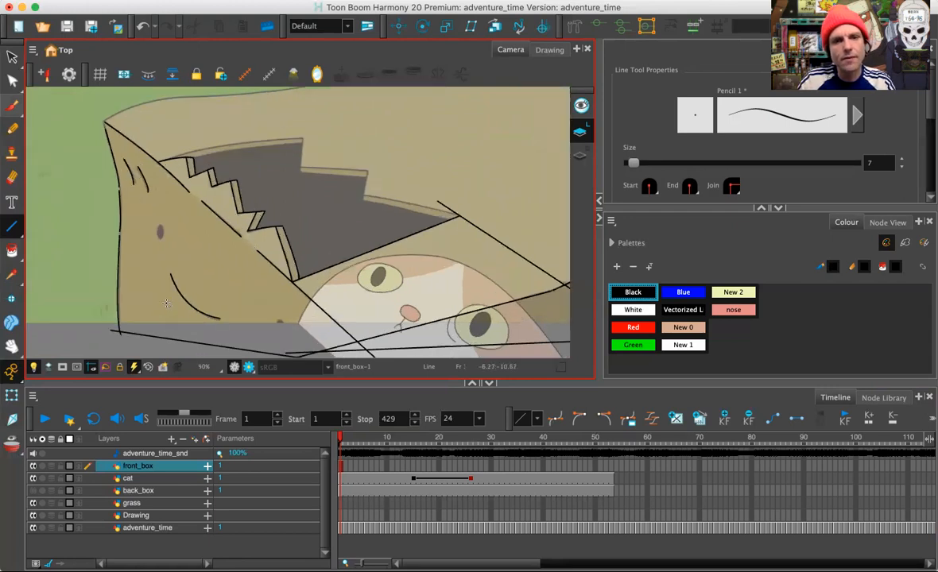
Draw two short black lines that close the gaps in the diagonal edge of the box's front face
key("2")
key("2")
key("2")
left_click_drag(178, 229, 287, 252)
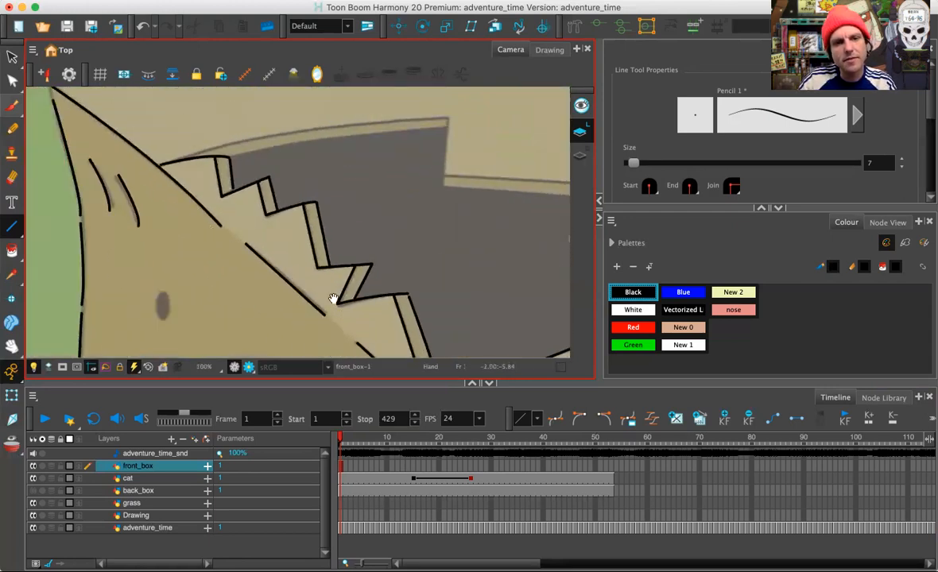
key("2")
key("2")
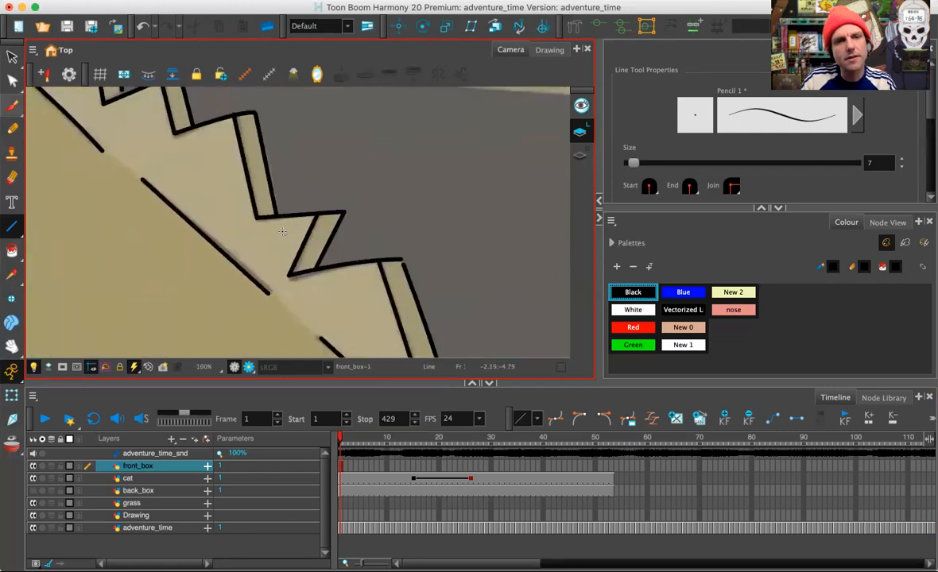
key("1")
key("1")
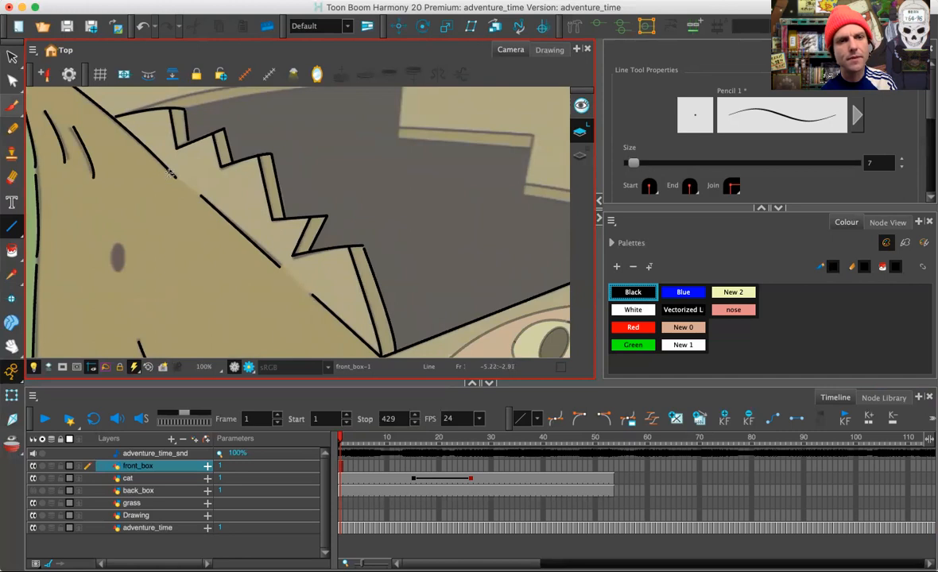
mouse_move(173, 174)
left_mouse_down()
mouse_move(213, 208)
mouse_move(199, 191)
left_mouse_up()
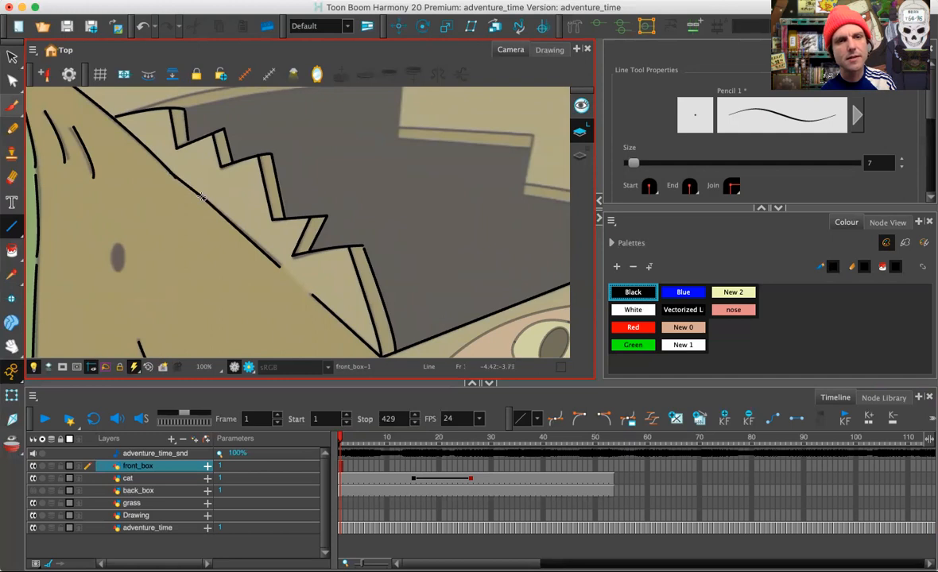
left_click_drag(291, 278, 316, 299)
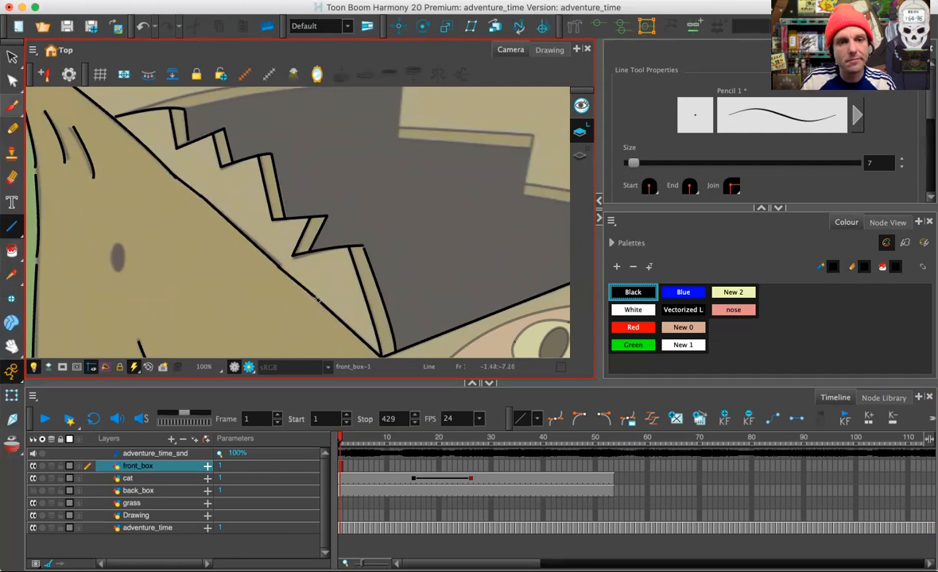
Add a palette colour and, with the light table off, sample it from the golden front face of the reference box
scroll(316, 299, "down", 2)
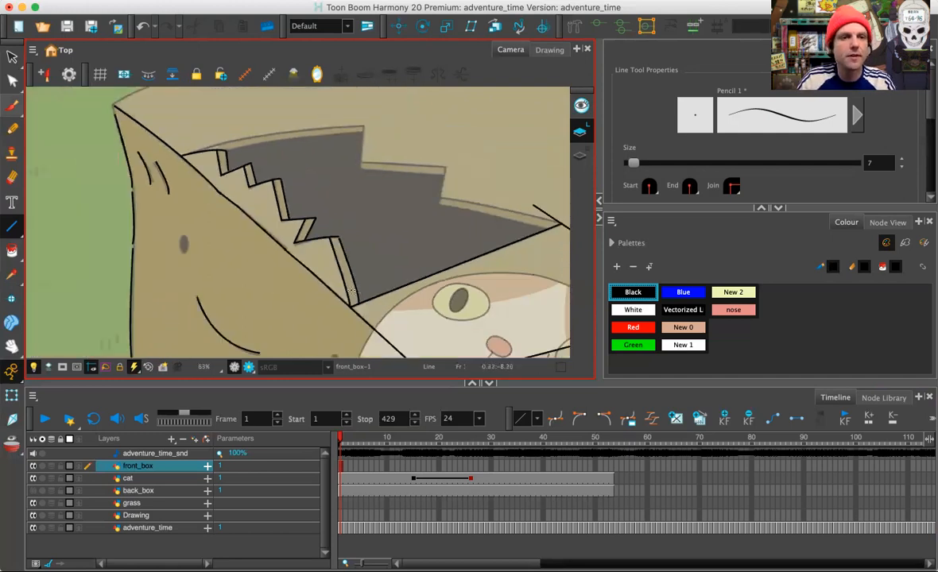
left_click_drag(291, 309, 235, 287)
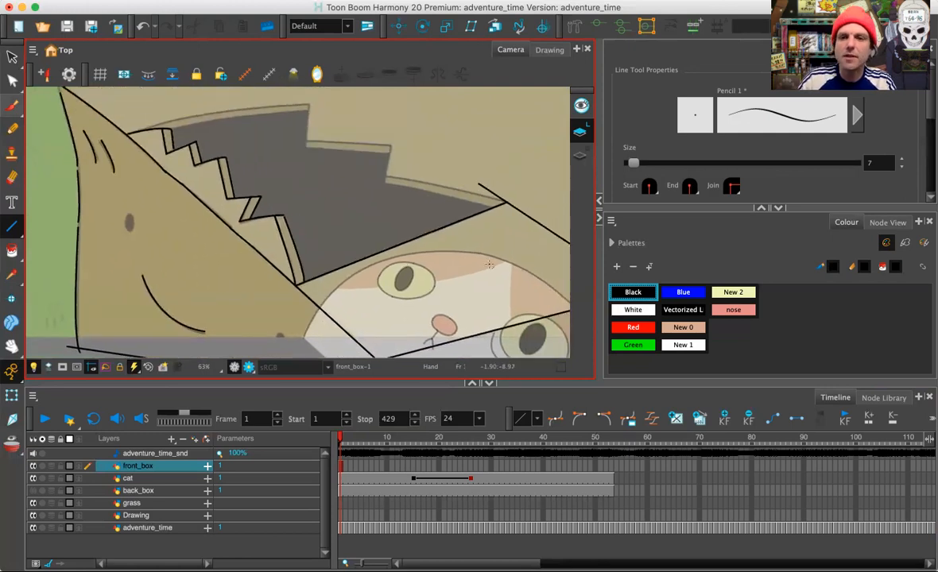
left_click(616, 266)
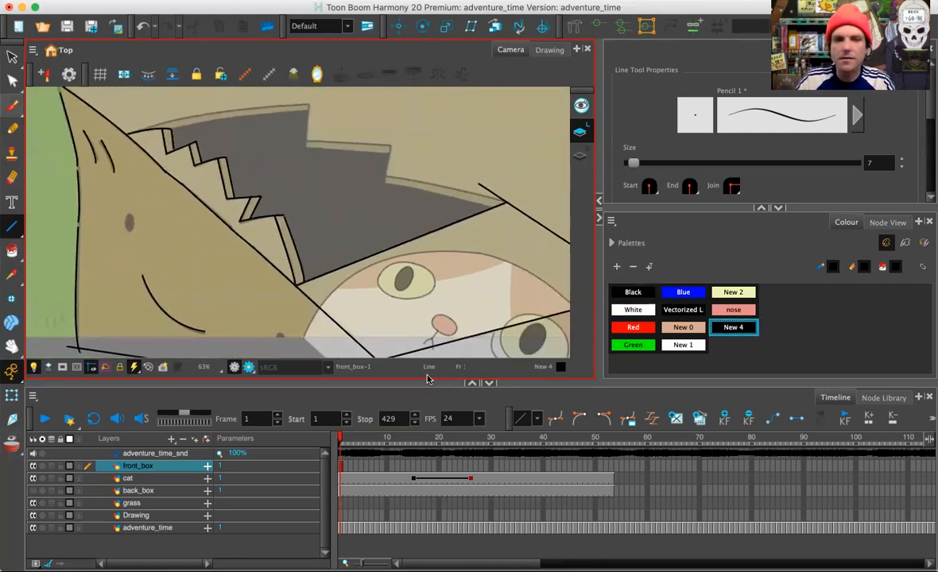
left_click(12, 371)
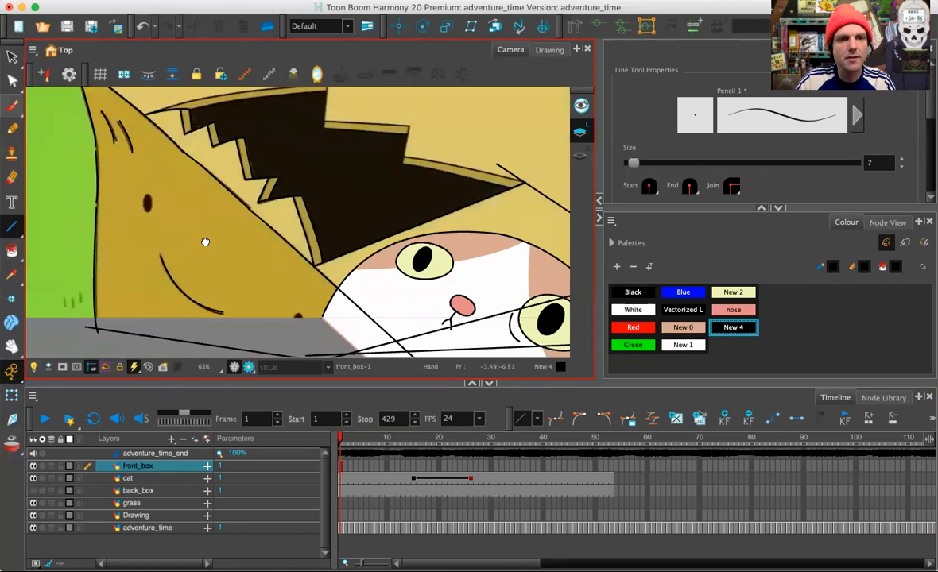
right_click(733, 327)
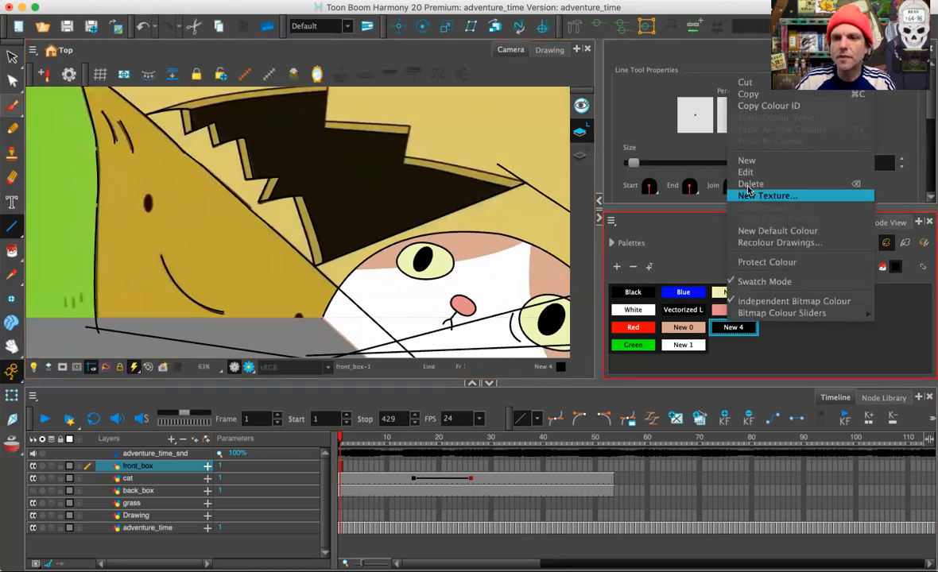
left_click(749, 174)
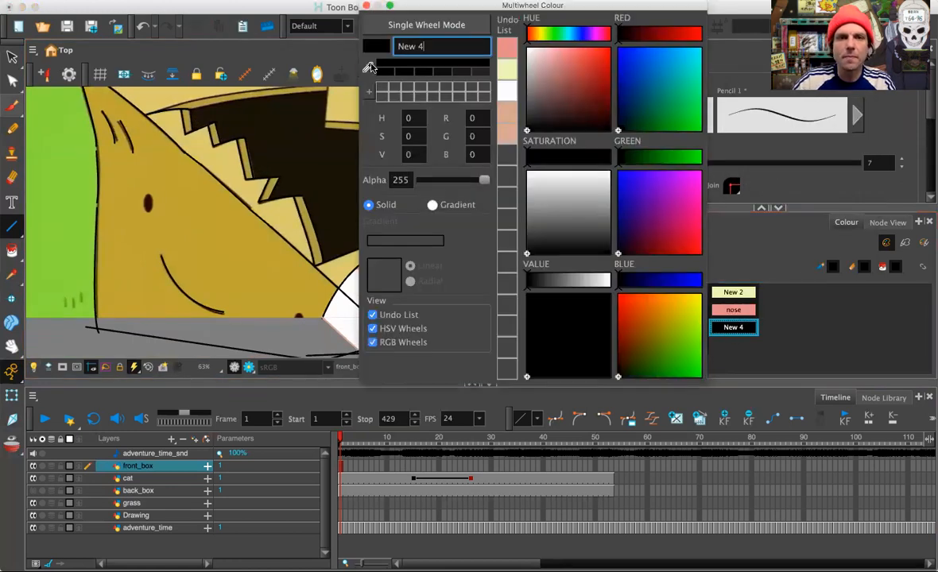
left_click(229, 222)
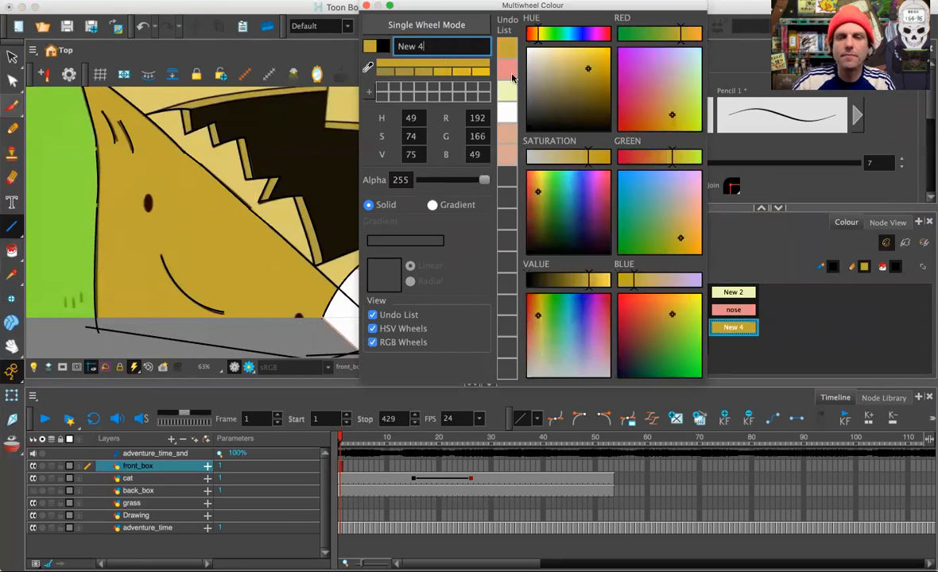
Add another palette colour sampled from the light yellow part of the reference box
left_click_drag(453, 5, 338, 5)
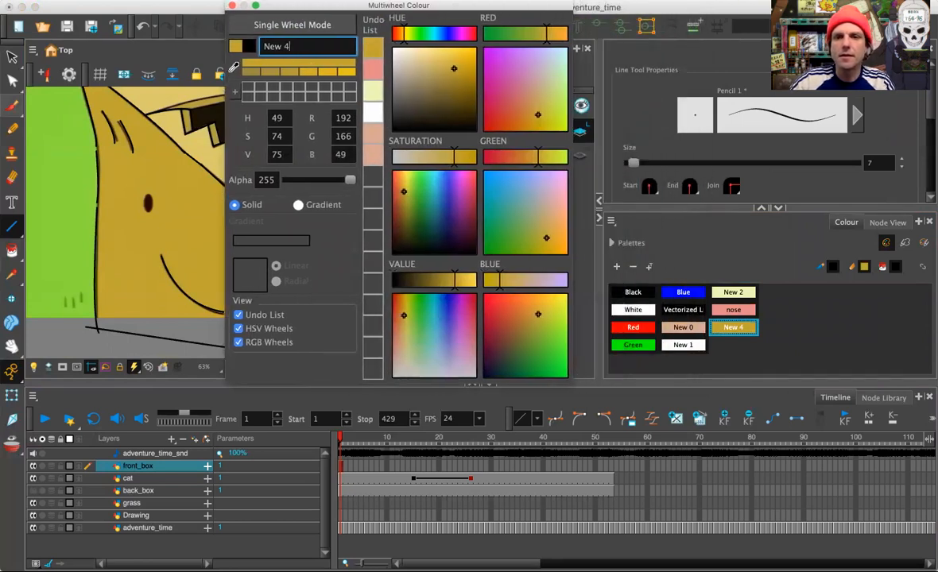
left_click(616, 266)
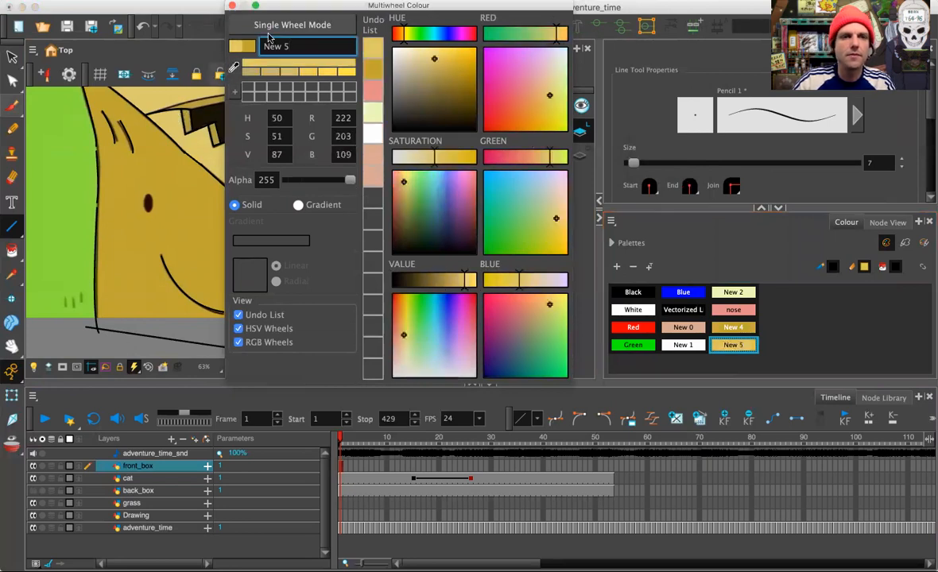
left_click(231, 6)
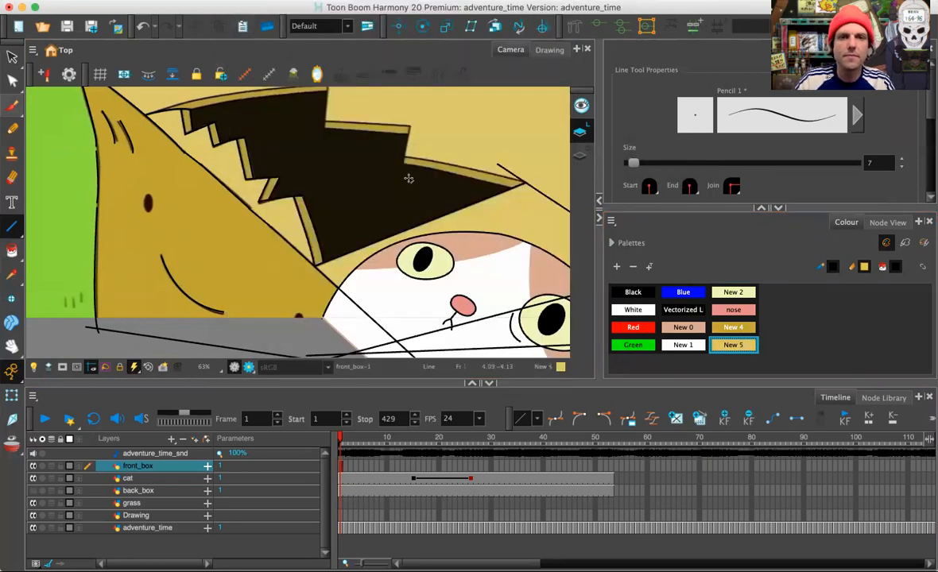
Add a palette colour sampled from the dark brown side of the reference box, and turn the light table back on
left_click(389, 50)
key("1")
left_click_drag(547, 257, 411, 208)
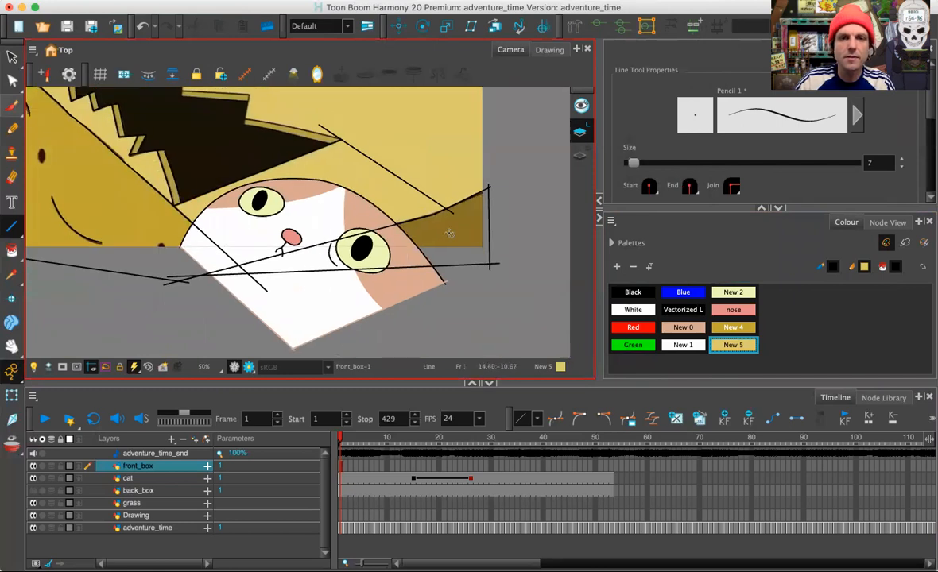
left_click(616, 267)
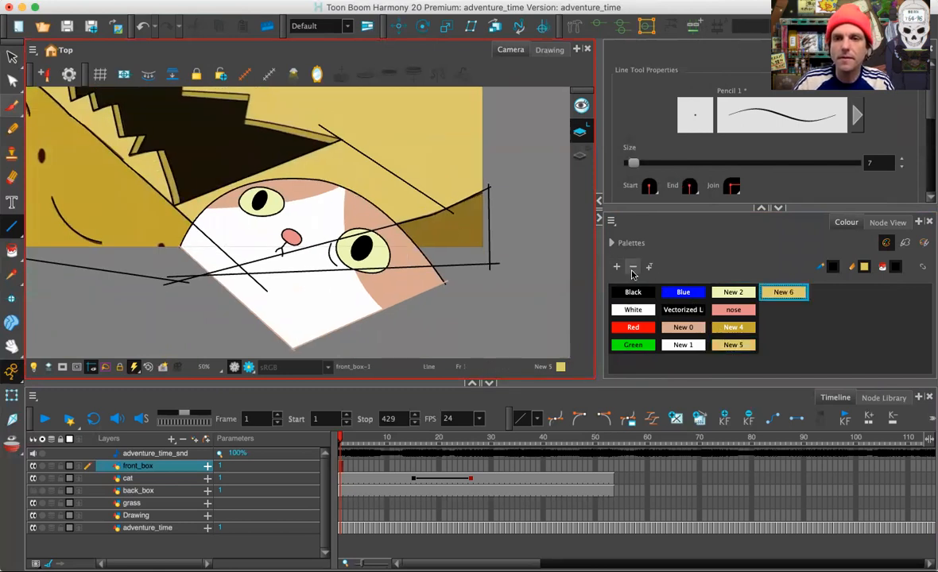
right_click(775, 296)
key("Return")
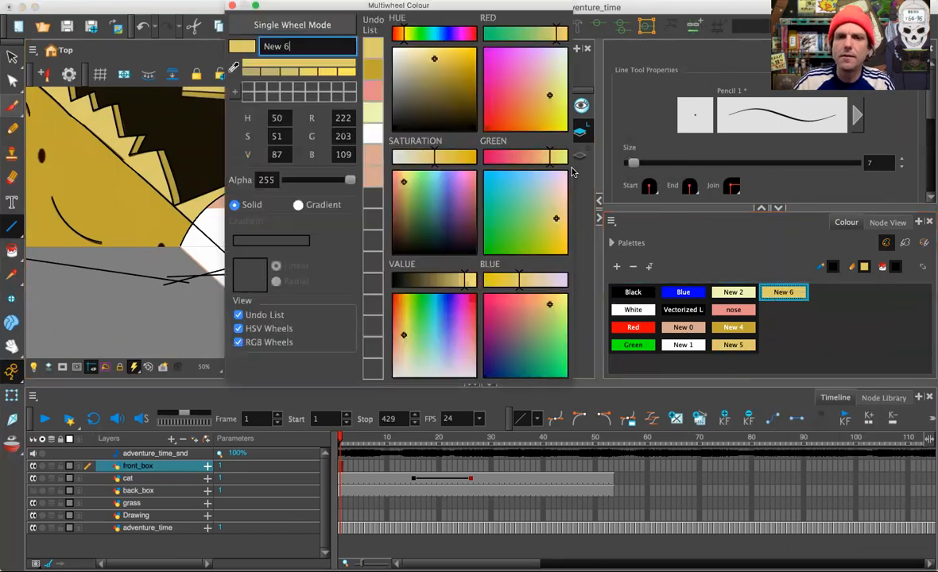
left_click_drag(304, 7, 604, 36)
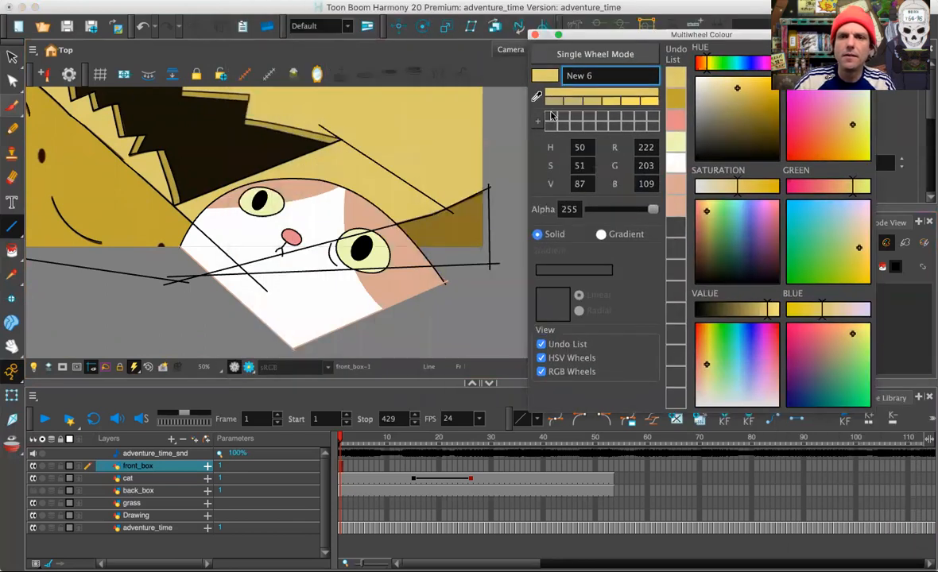
left_click(452, 225)
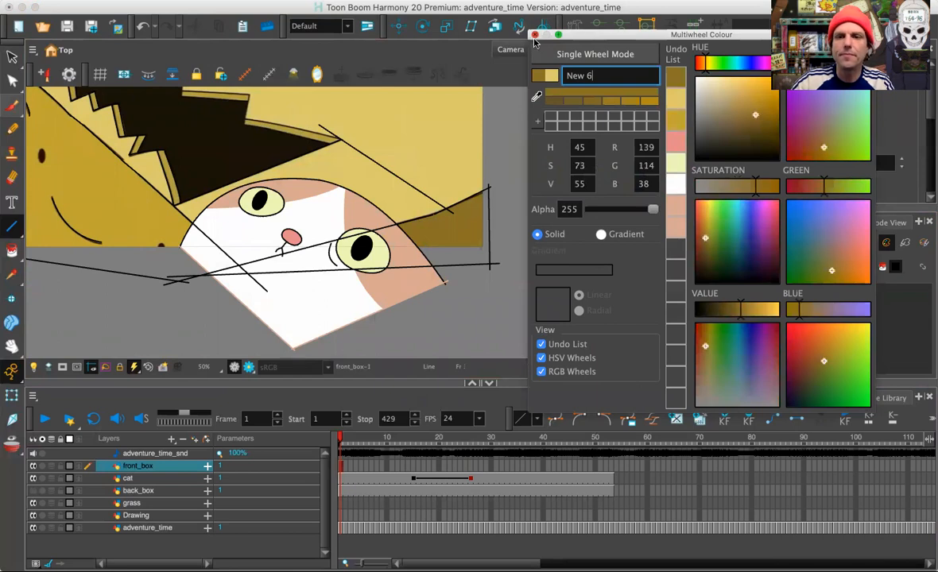
left_click(535, 35)
left_click_drag(349, 242, 422, 294)
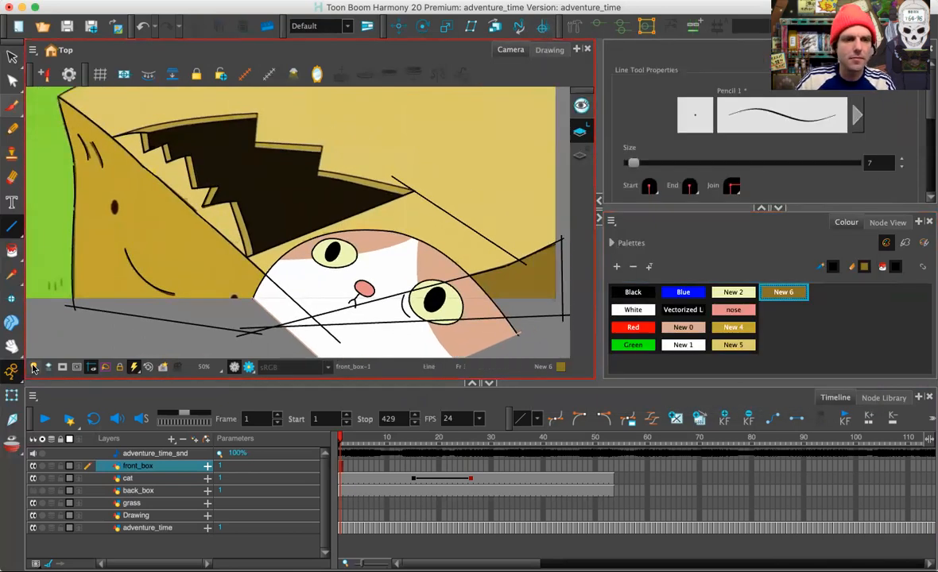
left_click(33, 367)
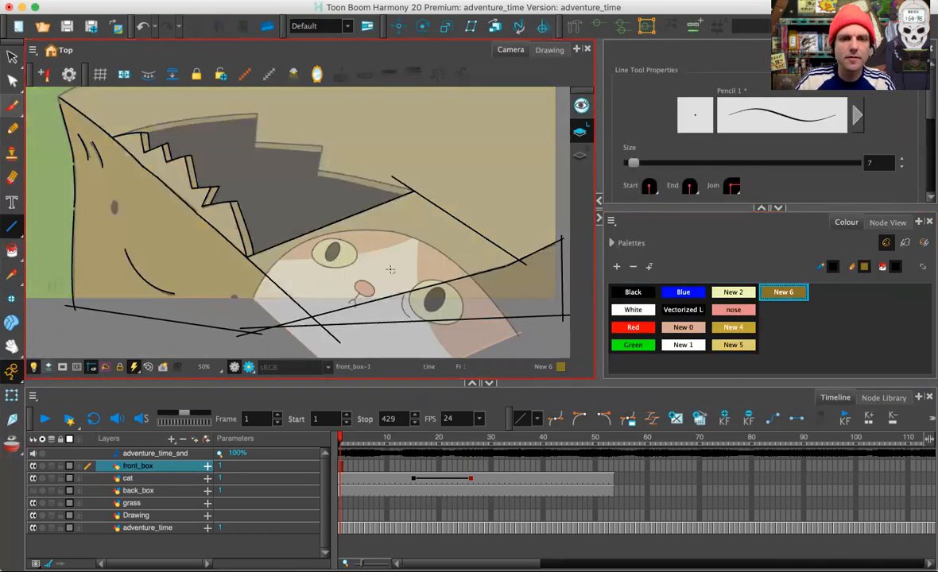
Try to fill the box's front face with the New 4 colour
left_click(732, 329)
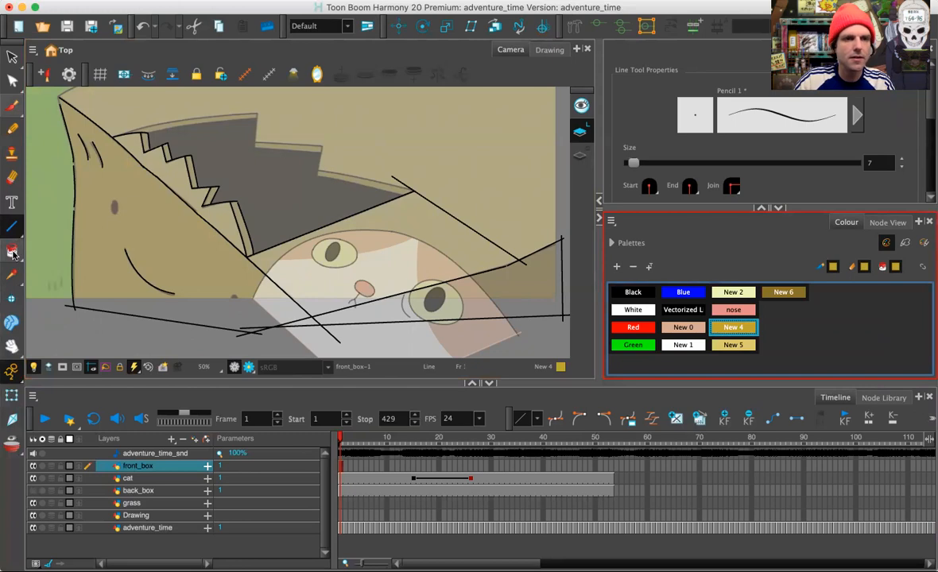
left_click(13, 253)
left_click(170, 223)
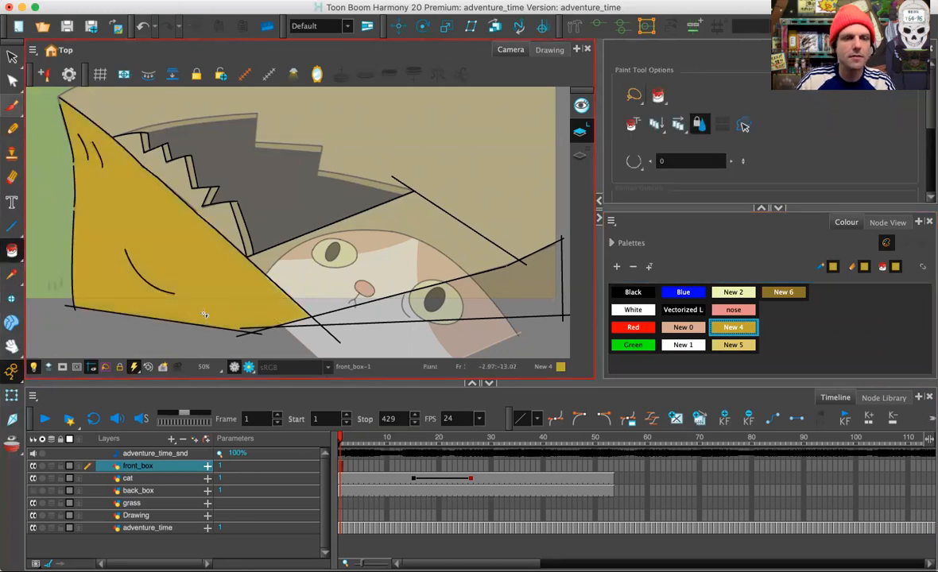
key("super+z")
Brush black outlines around the two oval eyes on the box's front face with Solid Brush 1 at size 5
key("2")
key("2")
left_click_drag(182, 261, 332, 249)
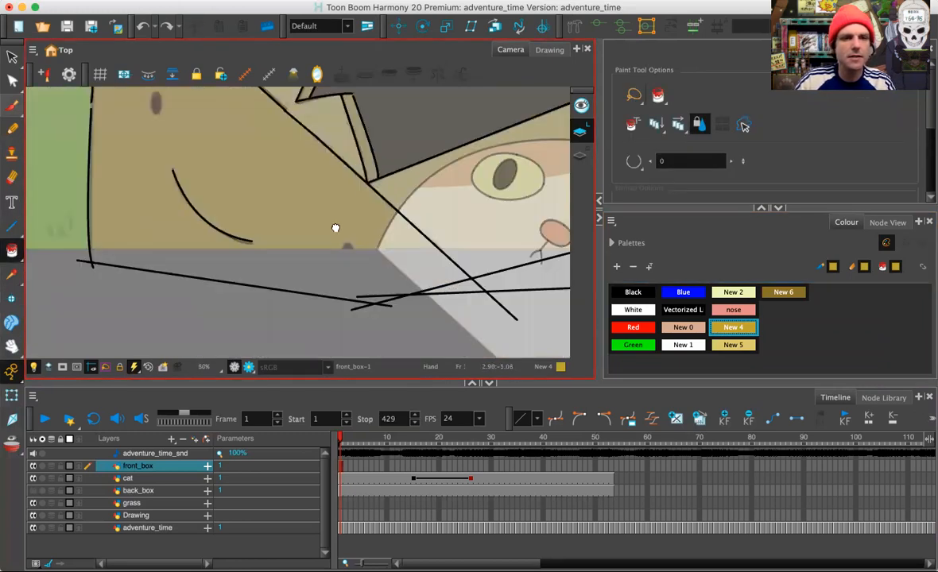
left_click(12, 105)
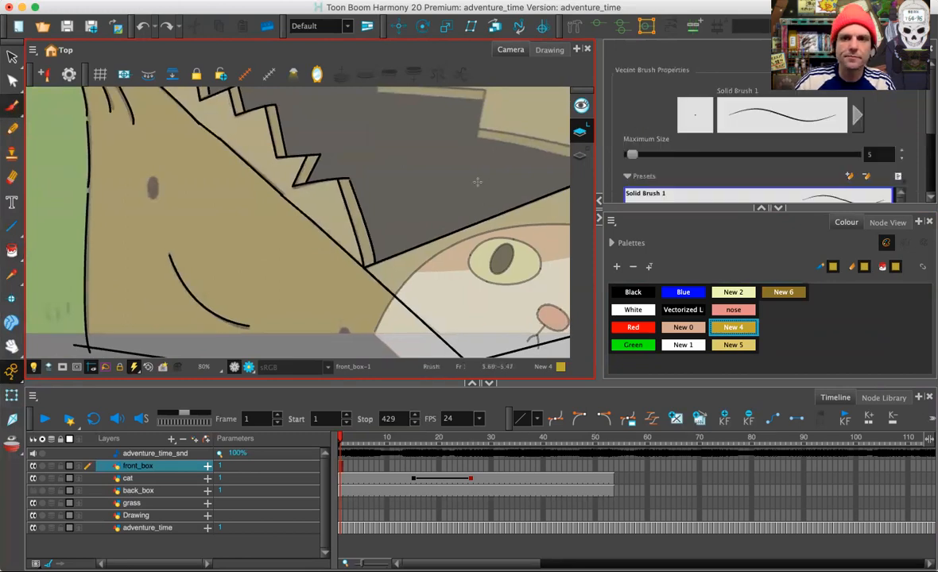
left_click(634, 293)
left_click_drag(151, 180, 150, 193)
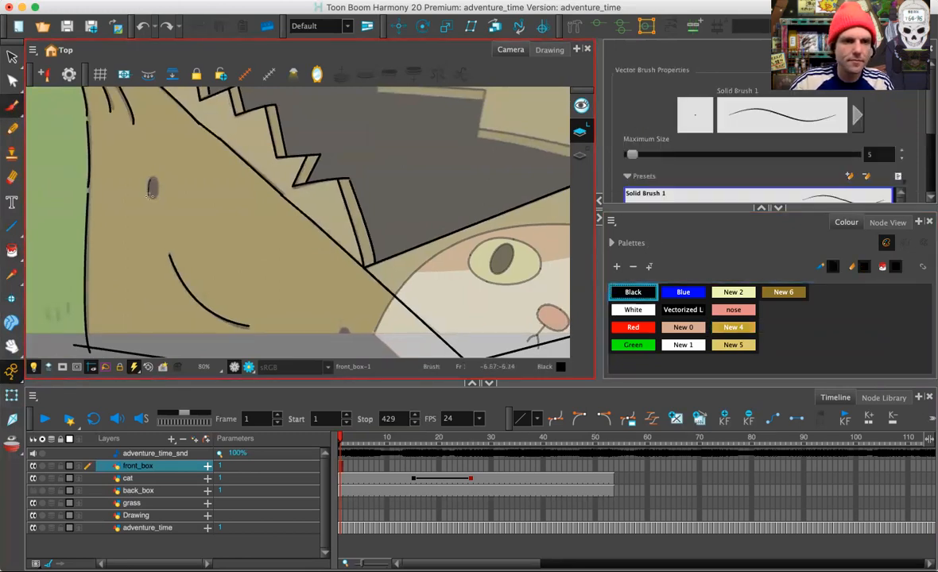
left_click_drag(304, 255, 187, 161)
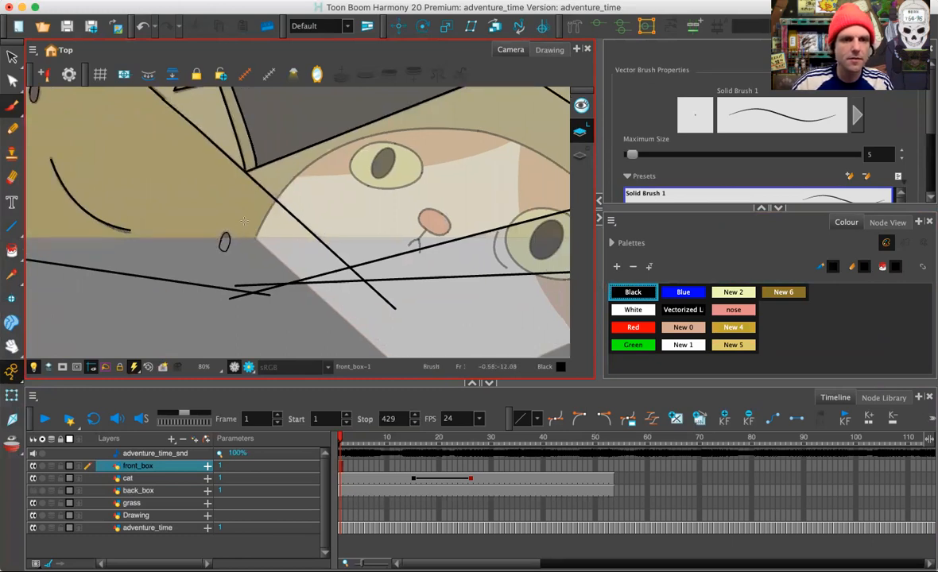
Fill both outlined eyes on the box's front face with Black using the Paint tool
scroll(159, 226, "up", 3)
scroll(159, 226, "left", 3)
left_click(11, 250)
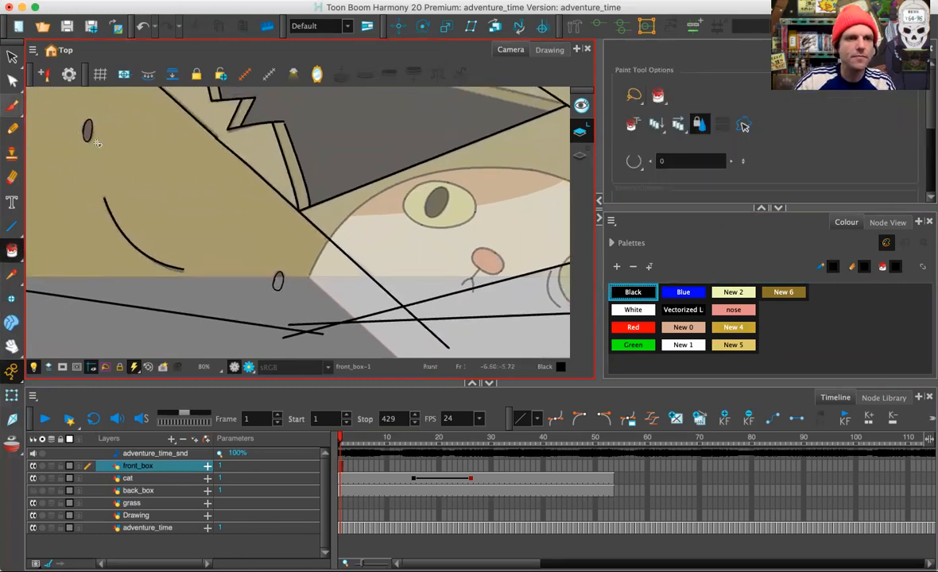
left_click(88, 132)
left_click(277, 285)
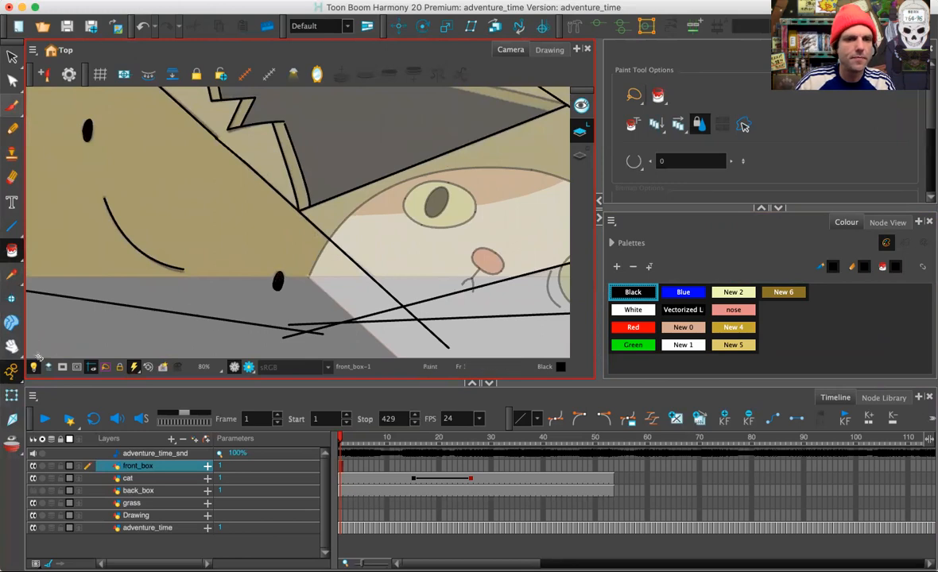
Fill the front face of the box around the eyes with the New 4 golden colour
left_click(734, 327)
left_click(228, 241)
key("1")
key("1")
key("1")
key("space")
mouse_move(199, 280)
left_mouse_down()
mouse_move(172, 300)
mouse_move(182, 311)
mouse_move(347, 317)
left_mouse_up()
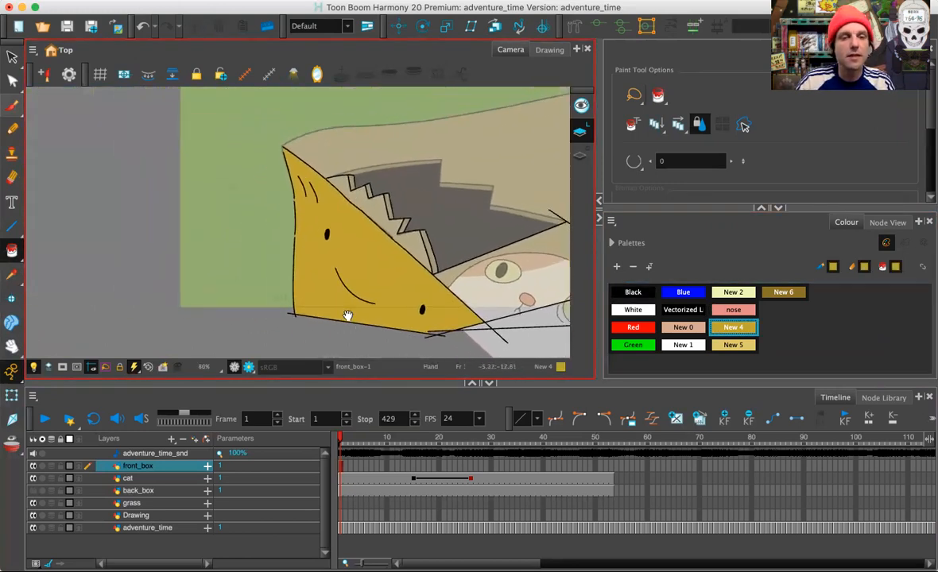
Close the gap in the outer vertical outline of the box's front face, beside the short crease lines, by extending the line end with the Contour Editor
key("2")
key("2")
key("2")
key("2")
key("2")
key("2")
key("space")
left_click_drag(276, 180, 229, 273)
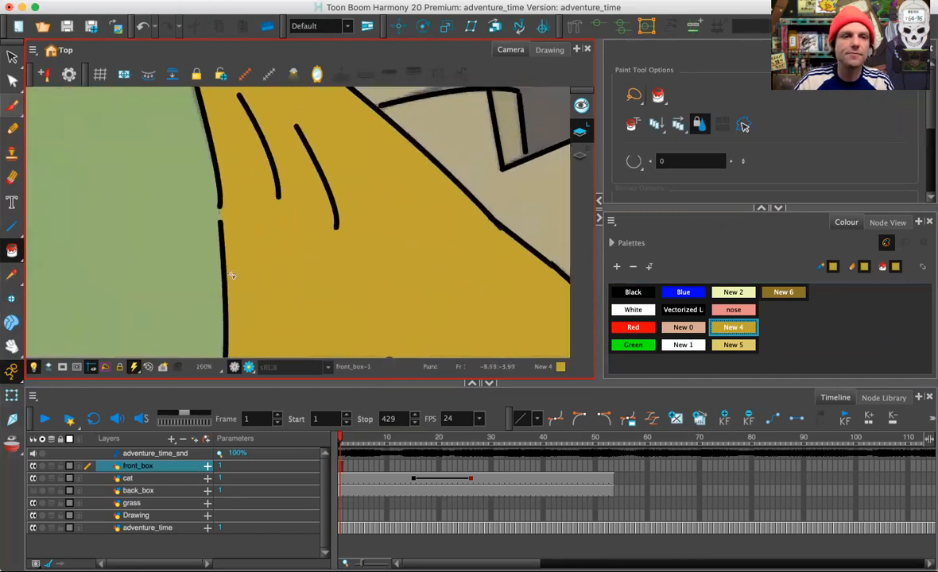
key("2")
key("2")
key("2")
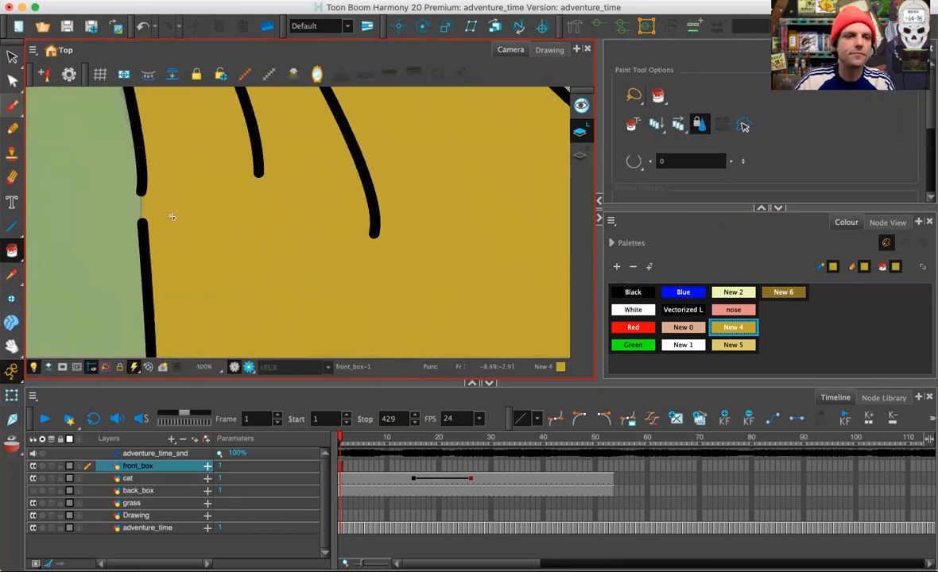
left_click(12, 81)
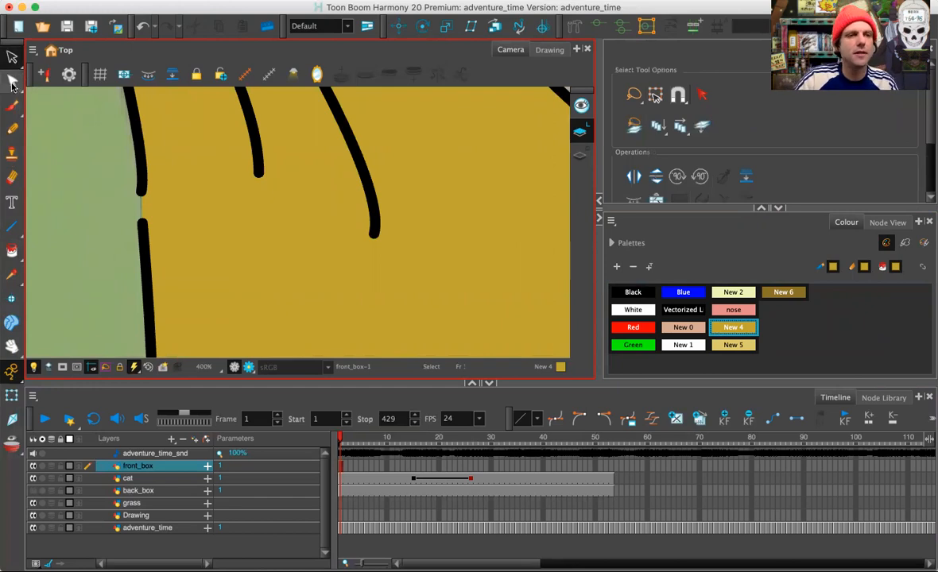
left_click(12, 82)
left_click(143, 190)
mouse_move(141, 192)
left_mouse_down()
mouse_move(142, 223)
mouse_move(139, 169)
left_mouse_up()
left_click(142, 223)
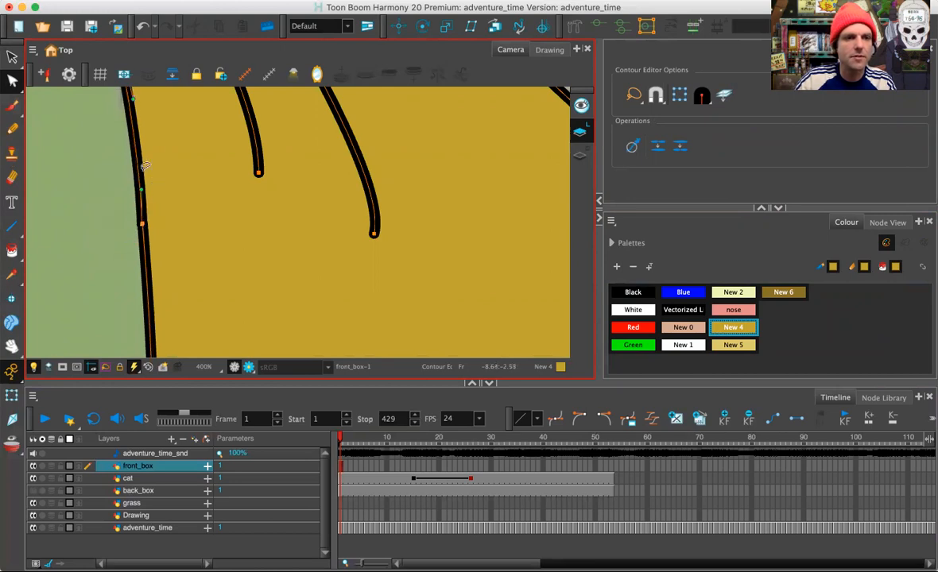
Close the gap at the pointed upper corner of the box's front face by joining the vertical outline to the diagonal edge with the Contour Editor
left_click_drag(125, 235, 140, 308)
left_click_drag(100, 143, 125, 356)
left_click_drag(95, 197, 121, 321)
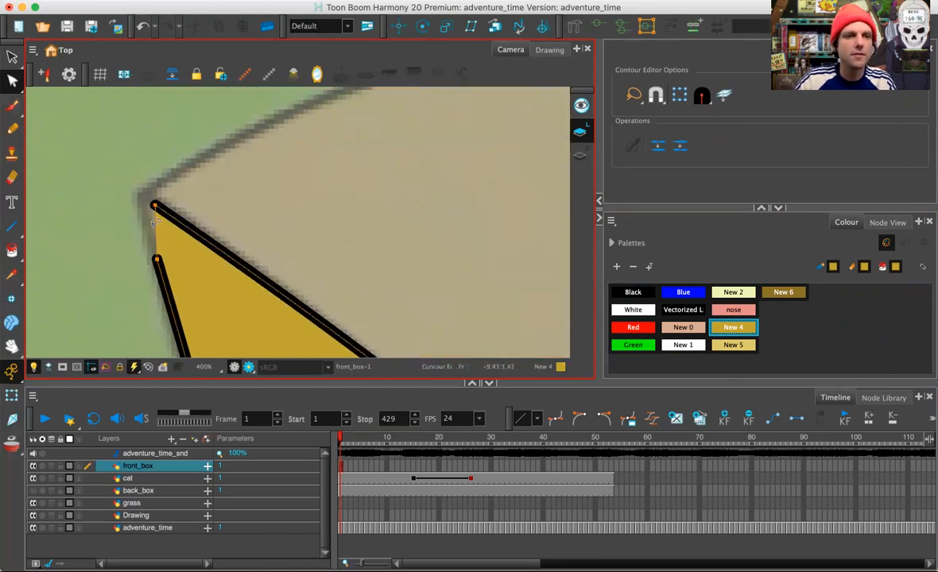
left_click(158, 260, "shift")
left_click_drag(155, 208, 155, 205)
left_click_drag(166, 251, 126, 188)
mouse_move(95, 120)
left_mouse_down()
mouse_move(128, 175)
mouse_move(116, 169)
left_mouse_up()
key("1")
key("1")
key("1")
key("1")
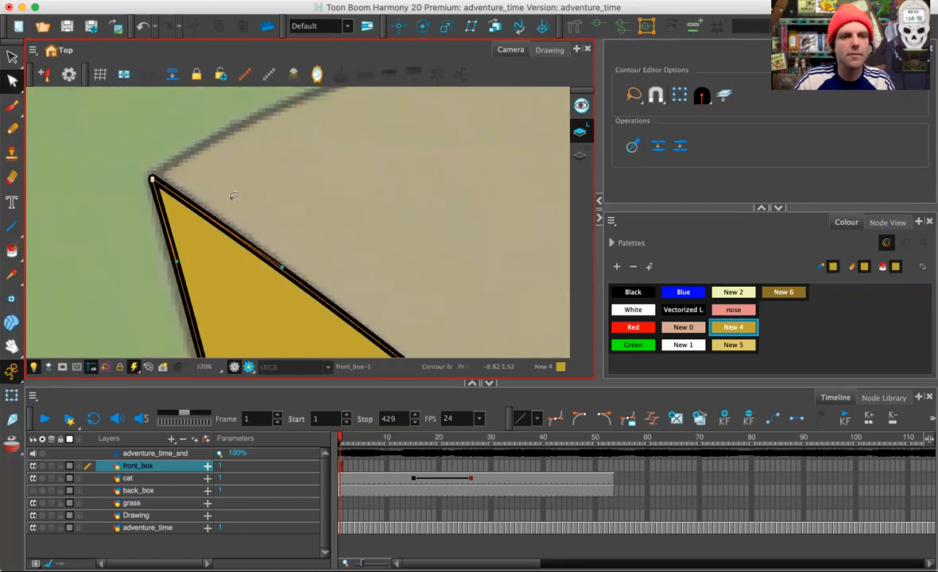
Close the gap in the outer vertical outline beside the first eye by joining both line ends, and smooth the joined curve
left_click_drag(249, 297, 212, 171)
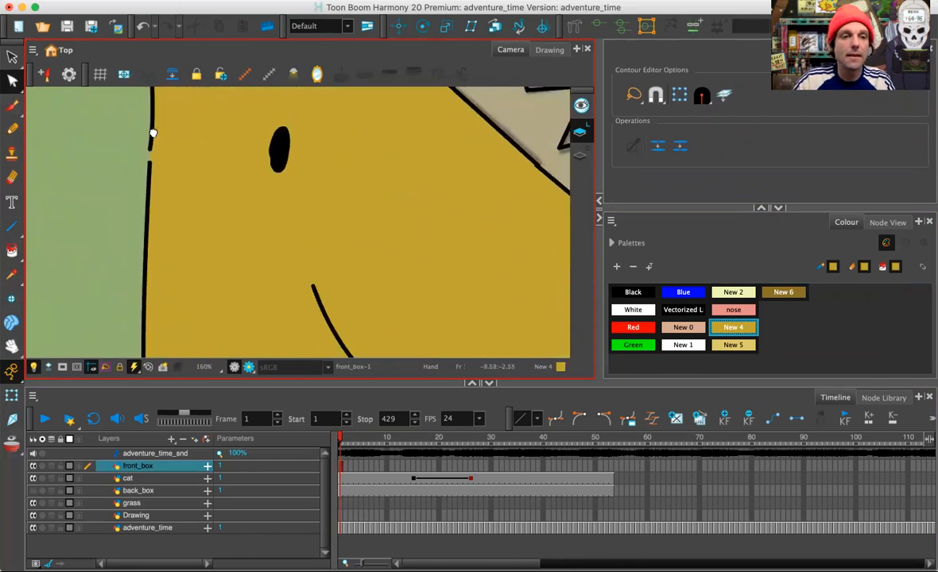
key("2")
key("2")
key("2")
key("2")
left_click_drag(81, 193, 210, 275)
left_click_drag(205, 229, 204, 262)
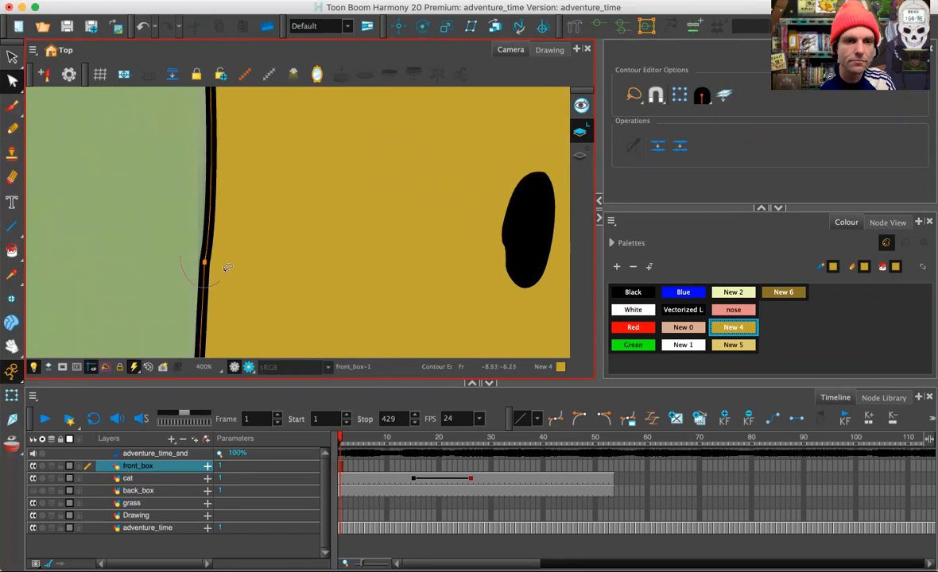
left_click(204, 263)
left_click_drag(215, 208, 208, 194)
key("1")
key("1")
key("1")
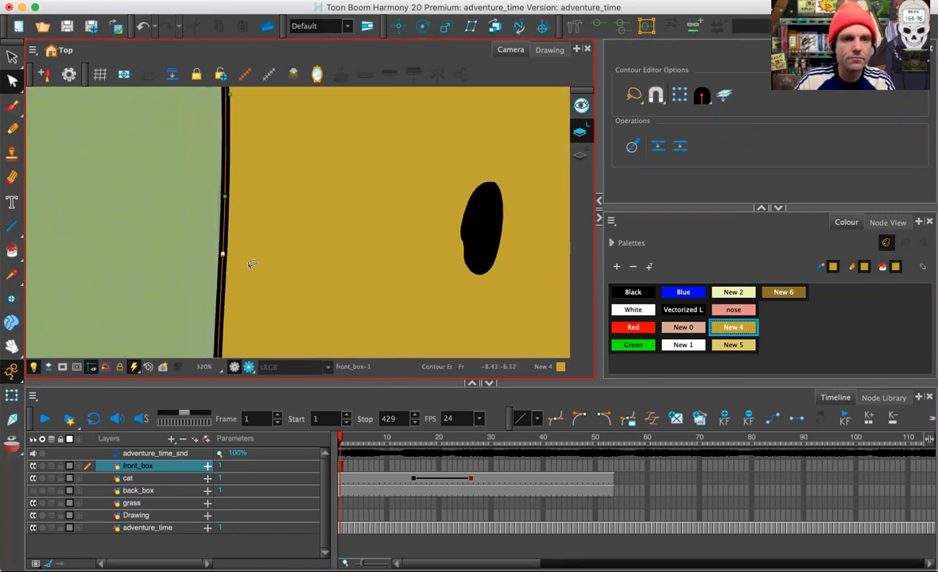
Fill the jagged flap area and the adjoining box flap with the New 5 colour using the Paint tool
left_click_drag(249, 300, 167, 148)
left_click_drag(245, 199, 135, 302)
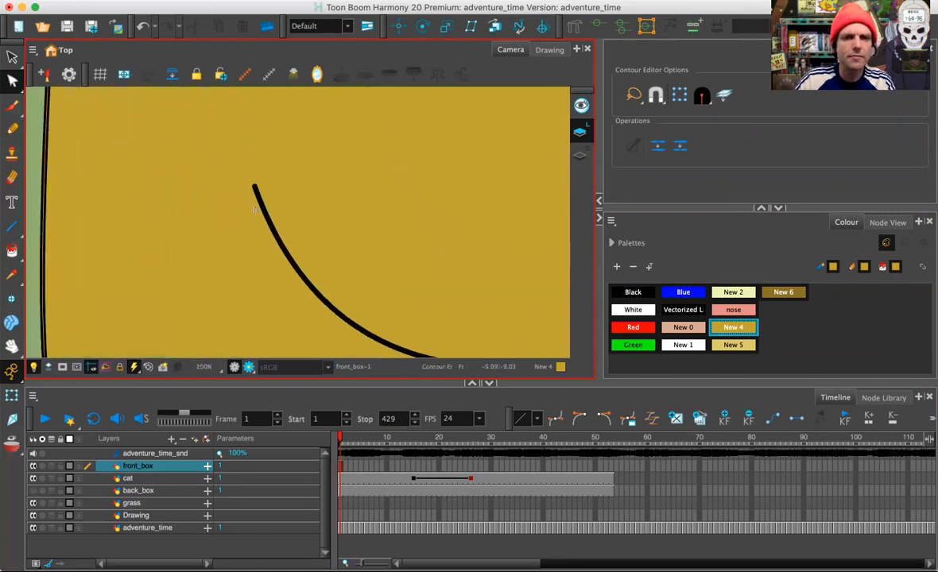
key("1")
key("1")
key("1")
left_click_drag(324, 187, 203, 337)
left_click_drag(250, 270, 240, 303)
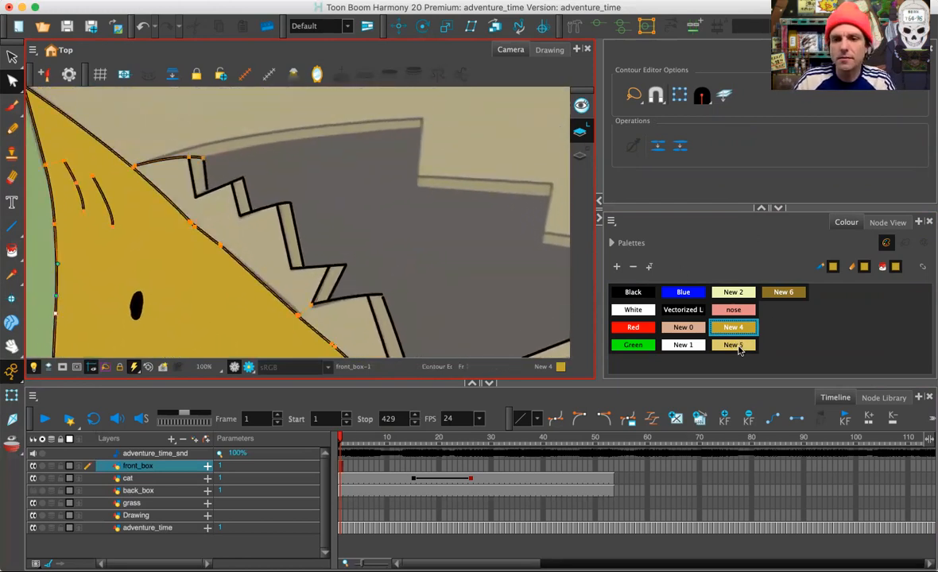
left_click(736, 346)
left_click(12, 251)
left_click(228, 250)
key("super+z")
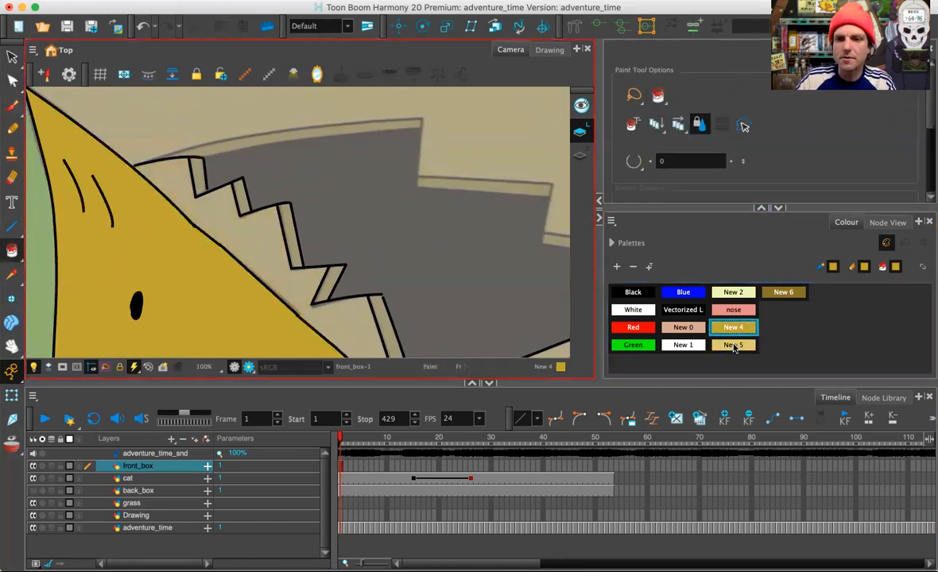
left_click(735, 346)
left_click(268, 265)
left_click(364, 336)
Delete two short line segments from the diagonal edge between the front face and the jagged flap, making it a broken line
mouse_move(363, 298)
left_mouse_down()
mouse_move(279, 115)
mouse_move(232, 113)
mouse_move(209, 153)
mouse_move(404, 151)
mouse_move(478, 245)
mouse_move(417, 272)
left_mouse_up()
key("2")
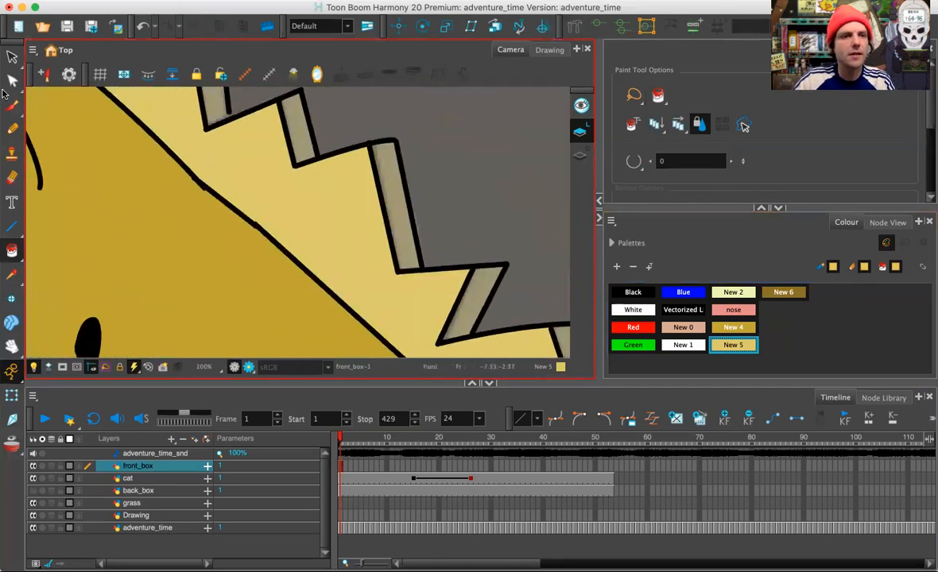
left_click(11, 79)
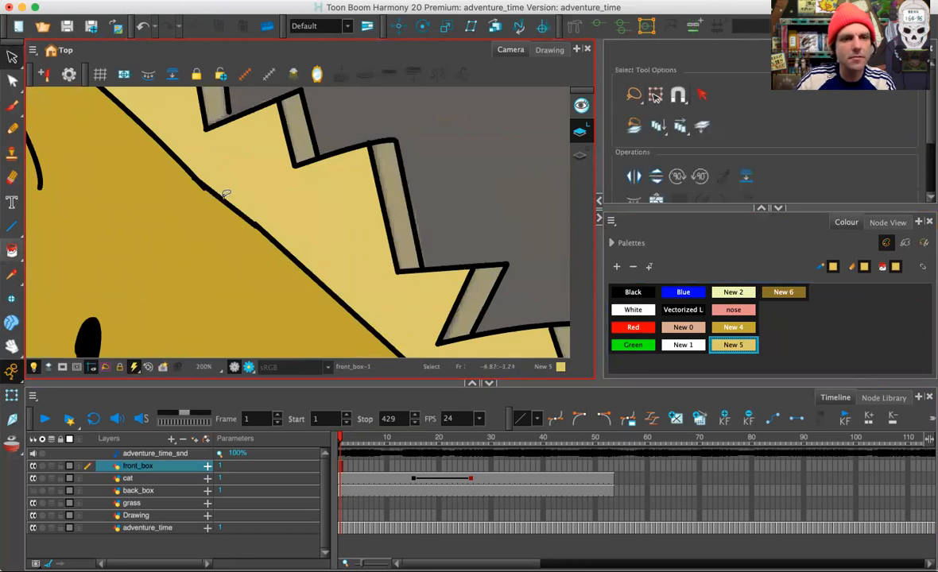
left_click(225, 194)
key("Delete")
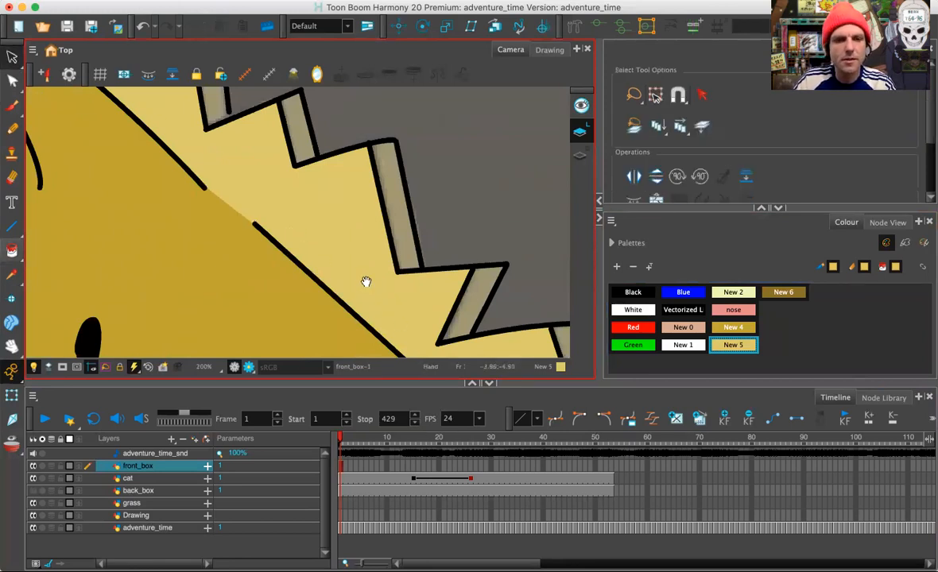
left_click_drag(365, 281, 288, 246)
left_click(303, 237)
key("Delete")
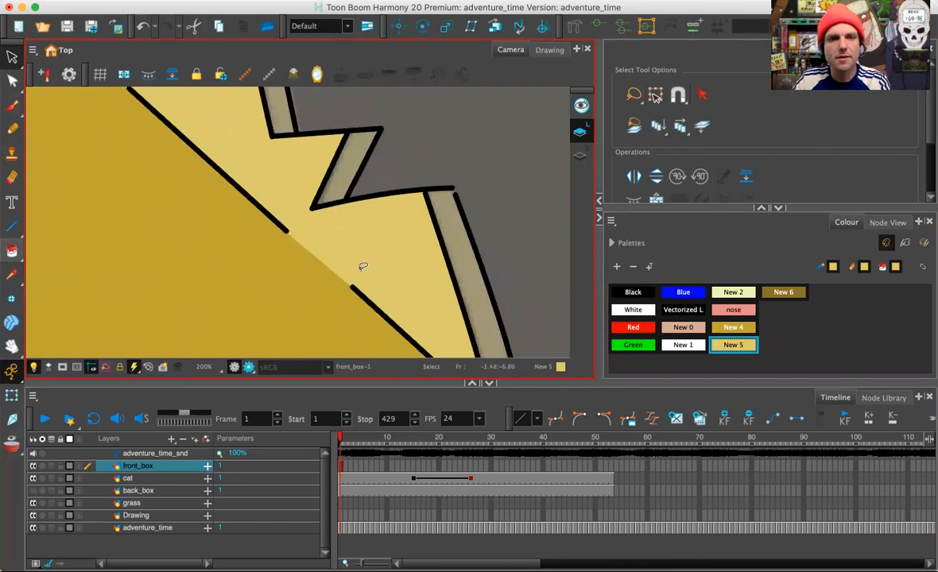
Compare the drawing with the full-strength reference by temporarily hiding the front_box layer and switching off the light table
key("2")
scroll(360, 264, "down", 4)
scroll(360, 264, "up", 3)
scroll(359, 264, "down", 1)
mouse_move(333, 257)
left_mouse_down()
mouse_move(261, 291)
mouse_move(268, 269)
left_mouse_up()
left_click(33, 467)
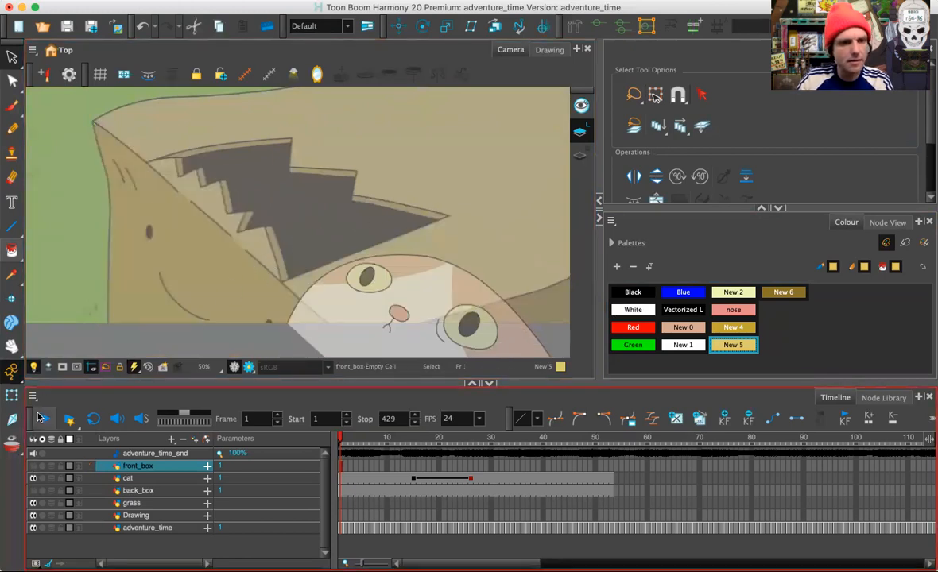
left_click(32, 368)
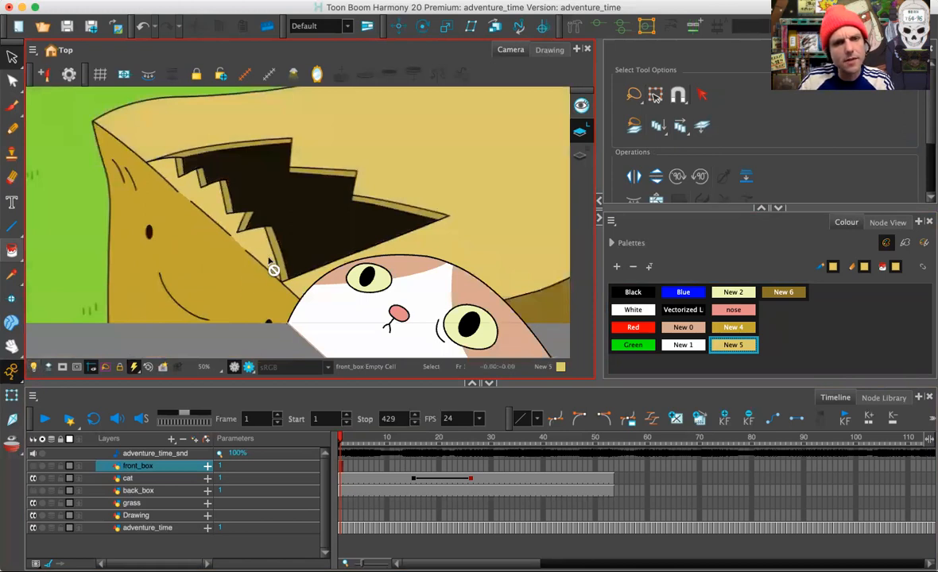
left_click(33, 466)
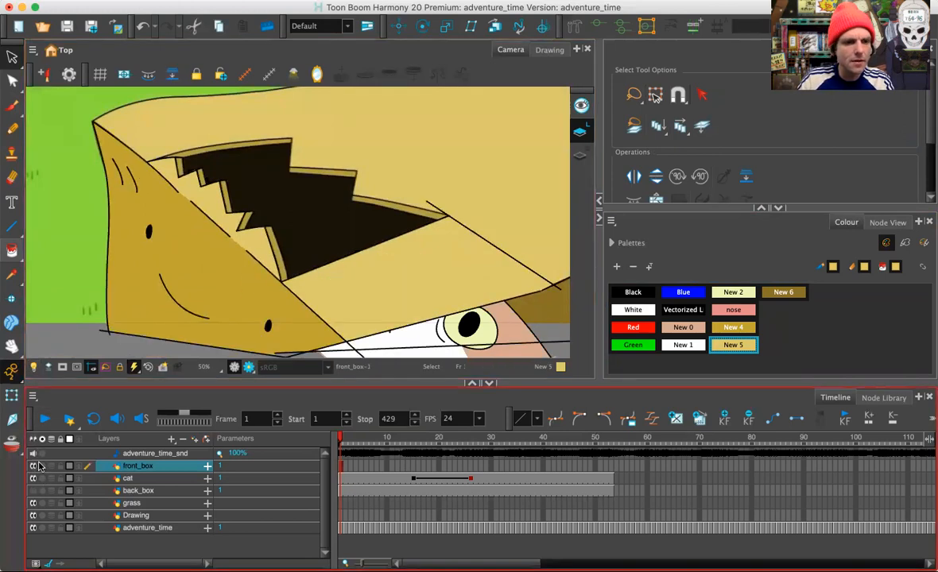
left_click(33, 367)
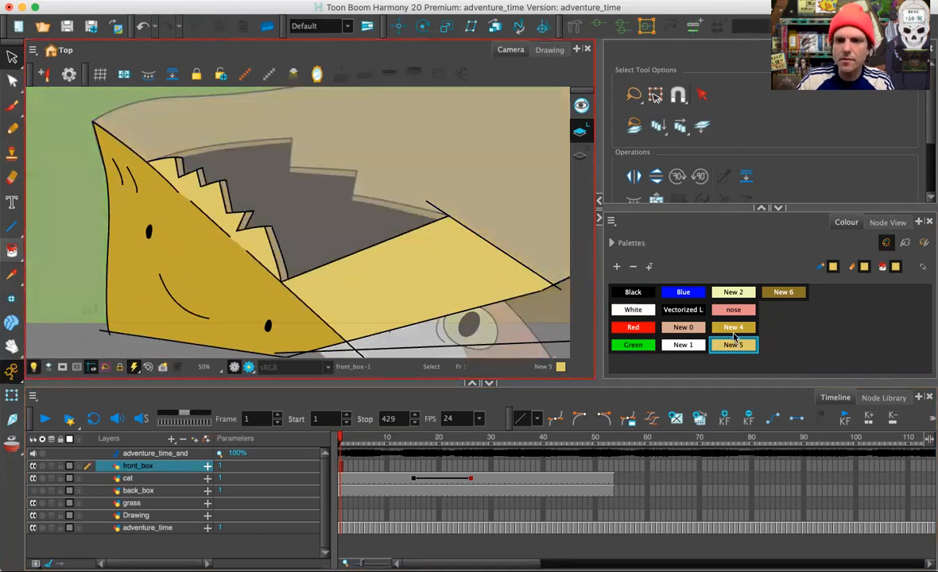
Fill the narrow thickness strips along the jagged flap's teeth with the New 4 colour using the Paint tool
left_click(733, 332)
left_click(12, 251)
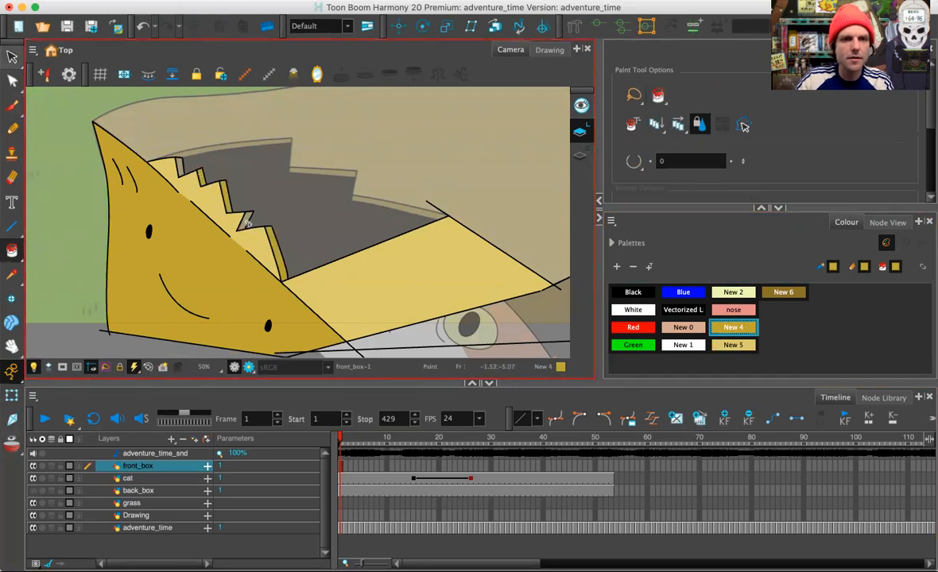
scroll(195, 196, "up", 3)
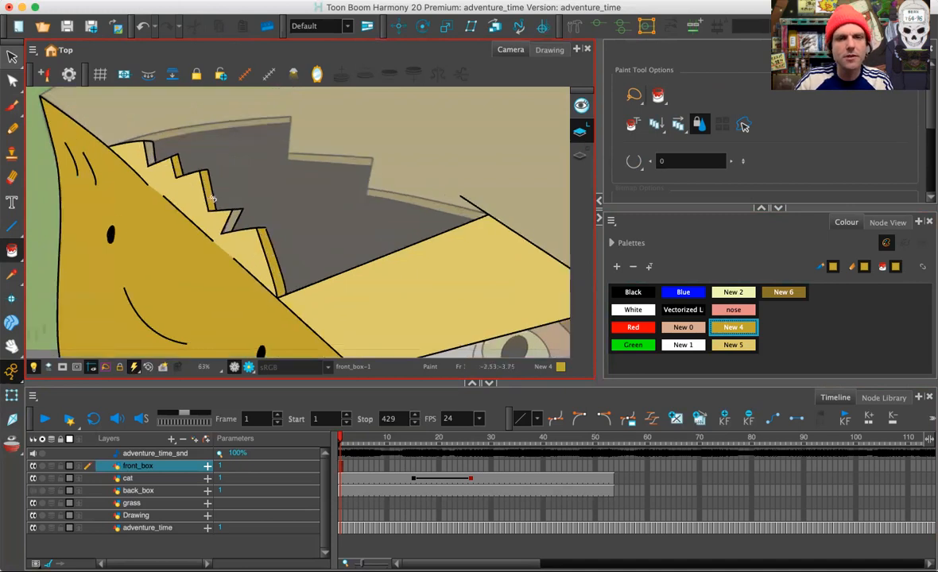
scroll(268, 225, "up", 4)
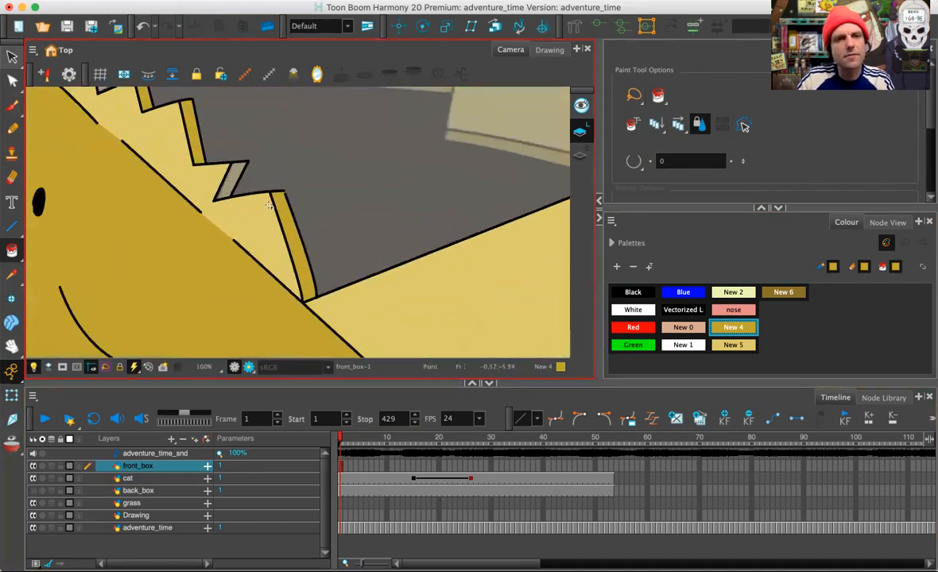
left_click_drag(224, 279, 298, 344)
scroll(296, 249, "up", 1)
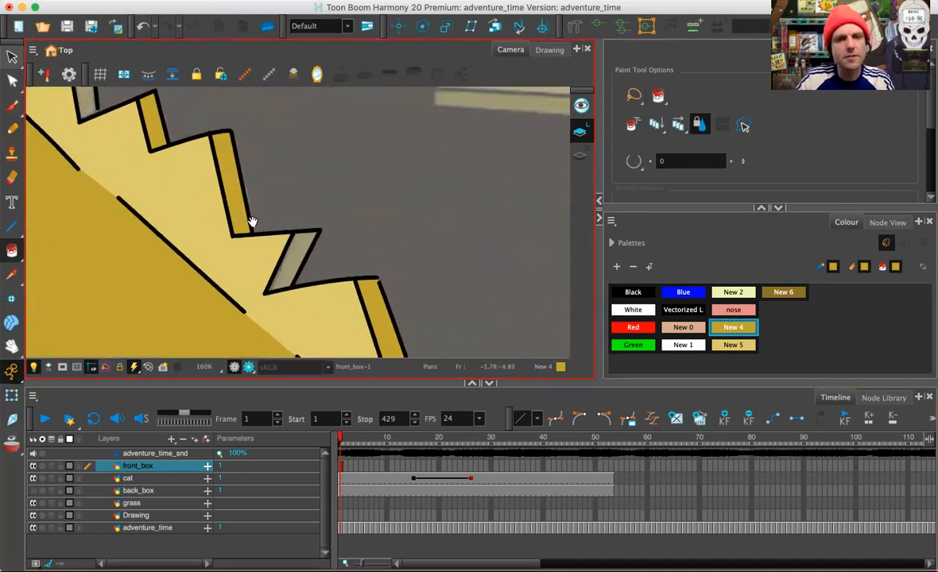
left_click_drag(251, 222, 291, 310)
scroll(139, 218, "down", 1)
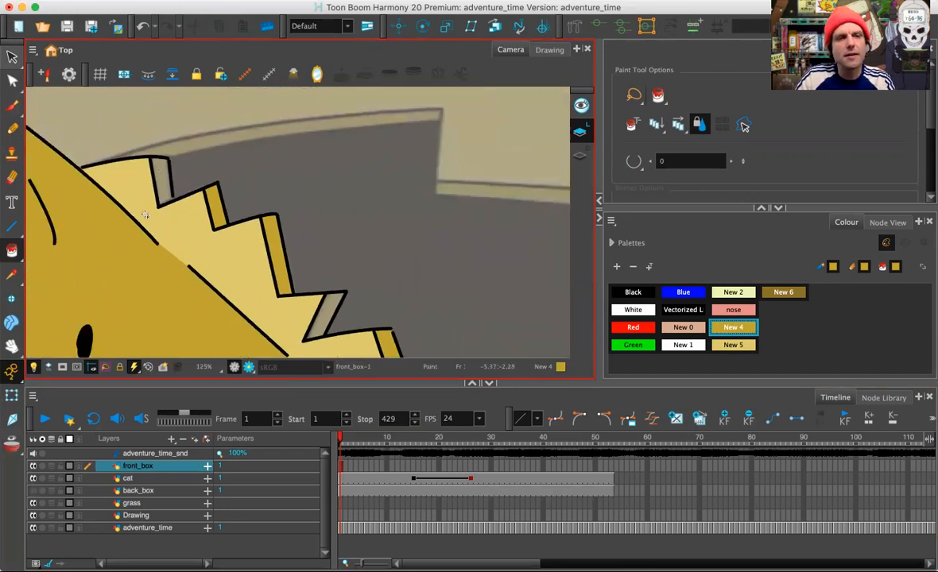
Join the short vertical line of the uppermost unfilled strip to the end of the curved top outline with the Contour Editor
key("2")
key("2")
key("2")
left_click_drag(108, 214, 330, 275)
left_click_drag(207, 209, 214, 252)
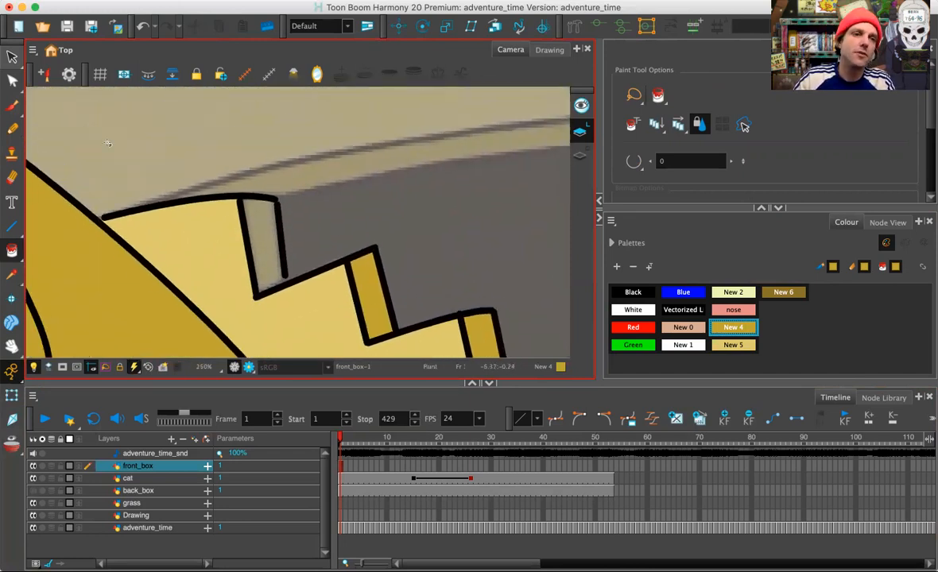
key("2")
left_click(12, 79)
left_click(269, 196)
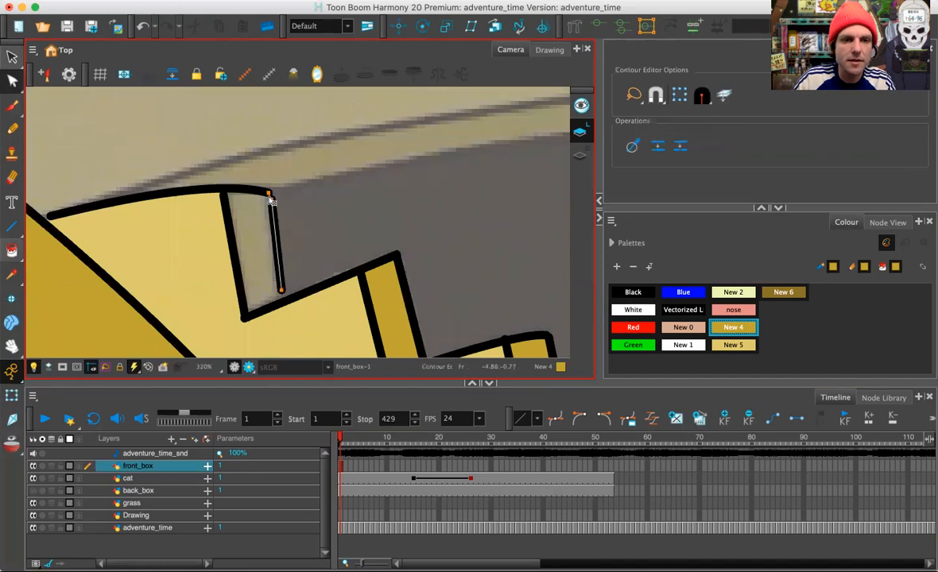
left_click(277, 208)
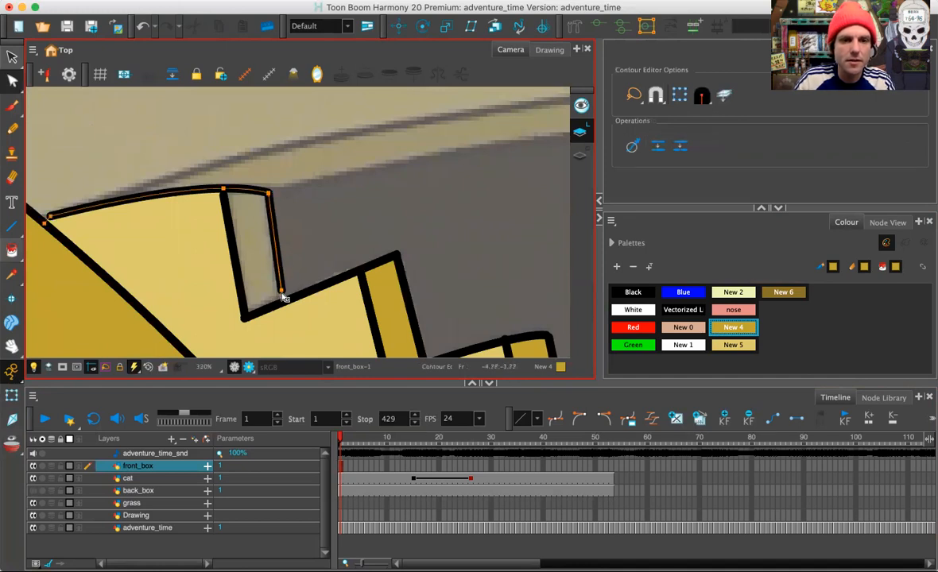
mouse_move(387, 272)
left_mouse_down()
mouse_move(283, 254)
mouse_move(291, 128)
mouse_move(270, 106)
left_mouse_up()
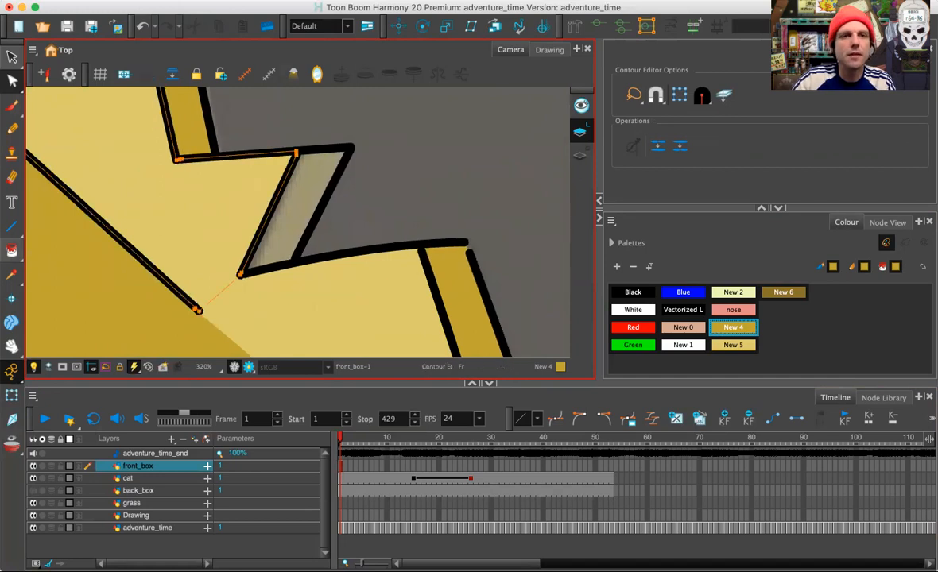
left_click(340, 1)
mouse_move(423, 61)
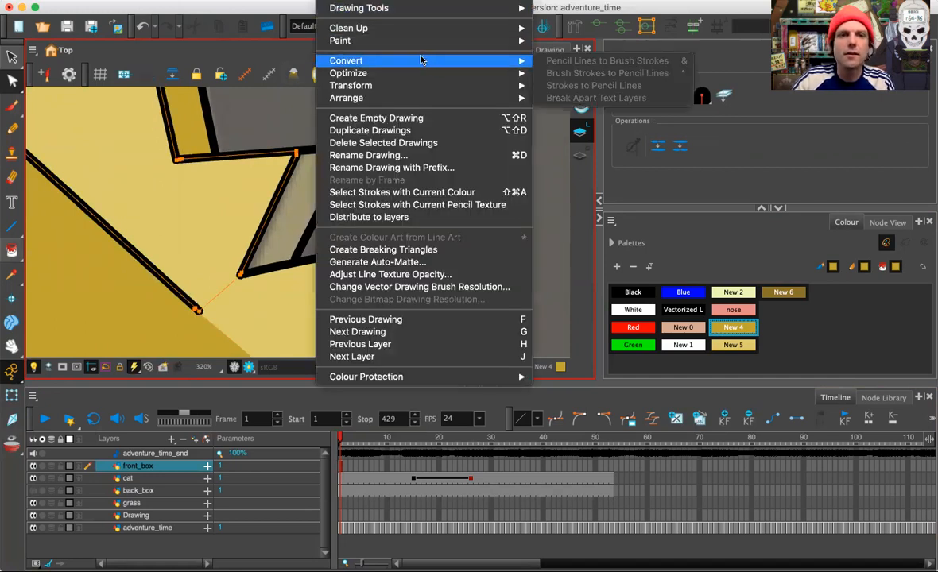
mouse_move(430, 28)
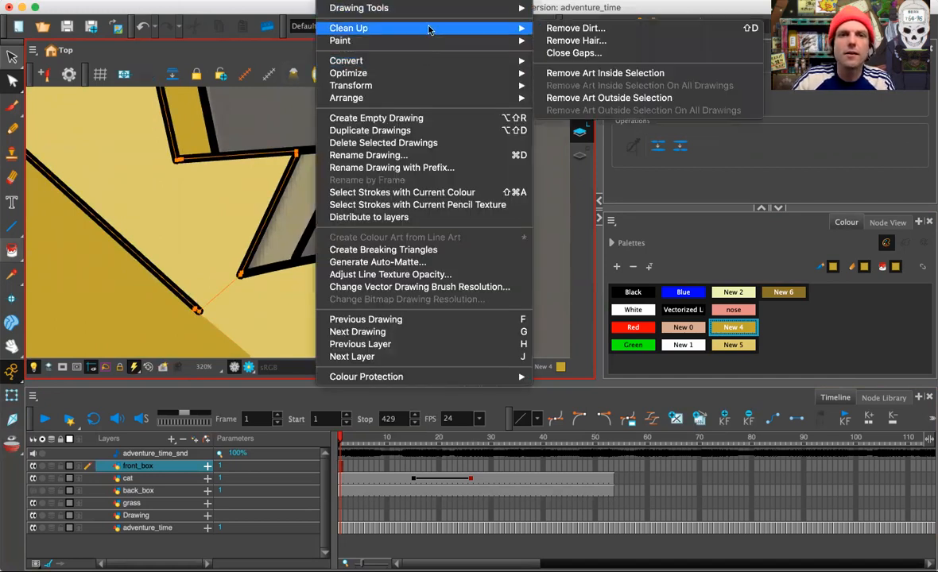
left_click(588, 53)
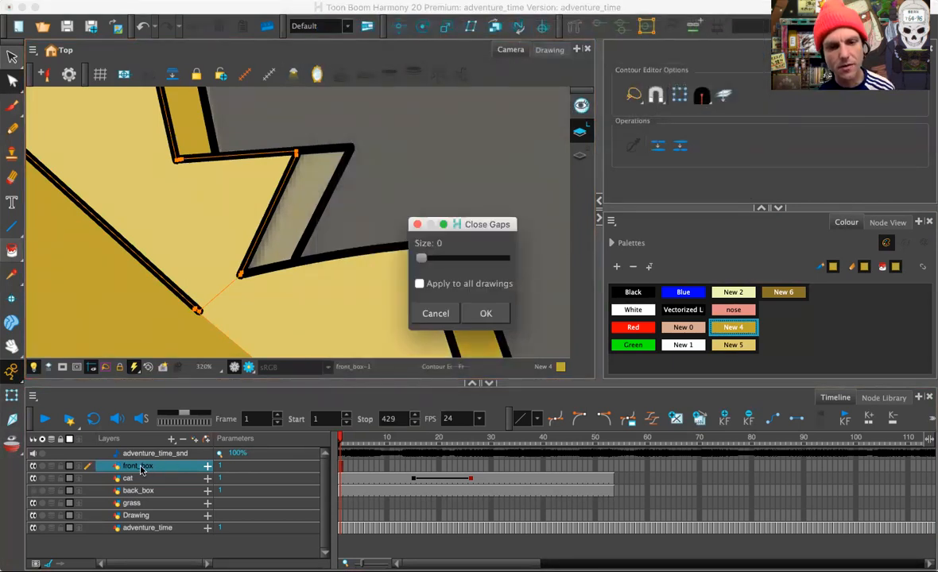
left_click_drag(423, 262, 467, 259)
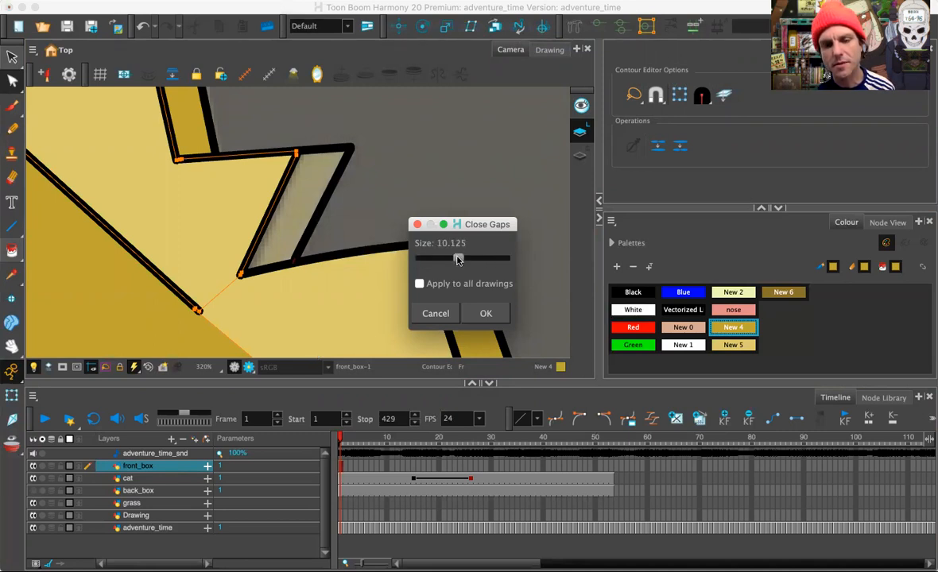
left_click_drag(457, 261, 518, 257)
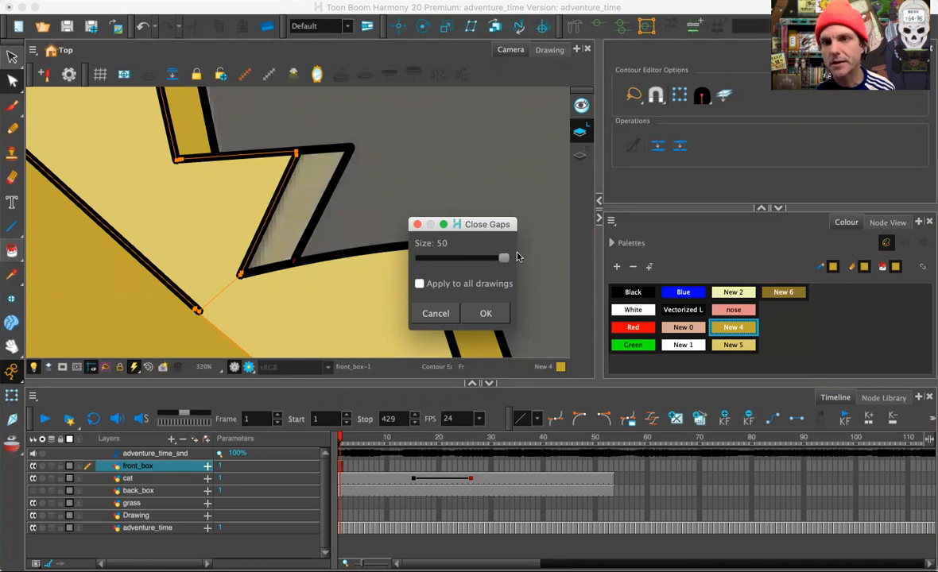
left_click_drag(474, 259, 415, 257)
left_click(434, 314)
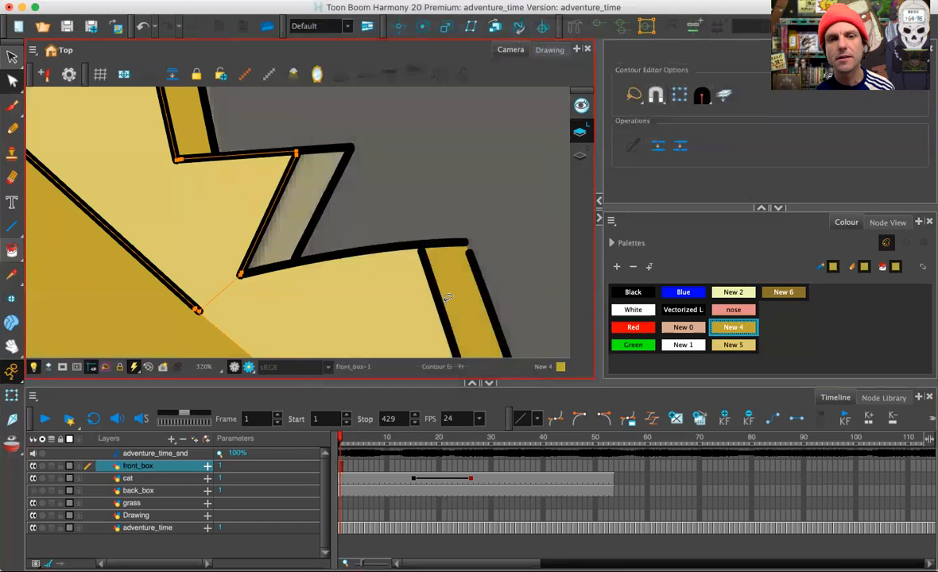
Snap together the loose contour points around the unfilled thickness strip of the second-lowest tooth, including its tip, with the Contour Editor
scroll(451, 295, "down", 5)
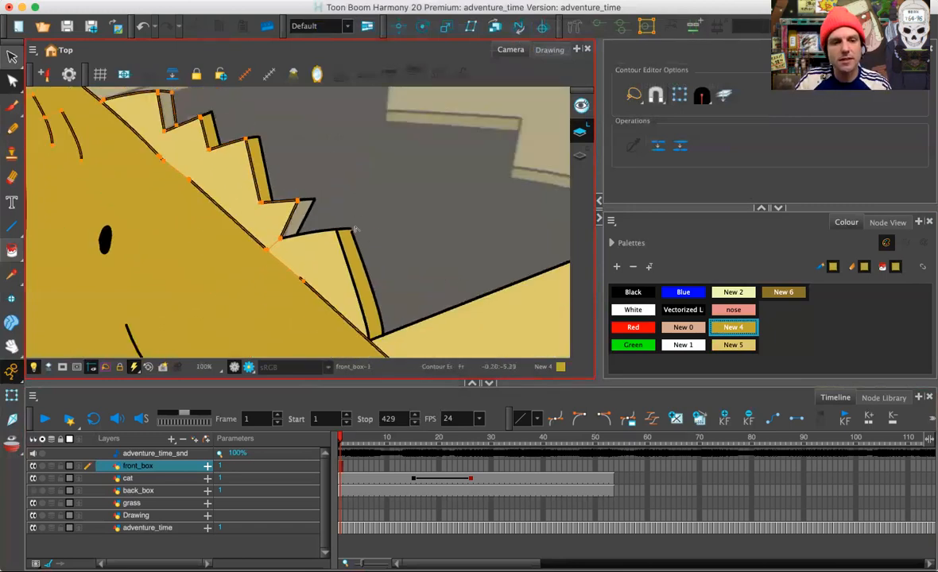
scroll(360, 213, "up", 5)
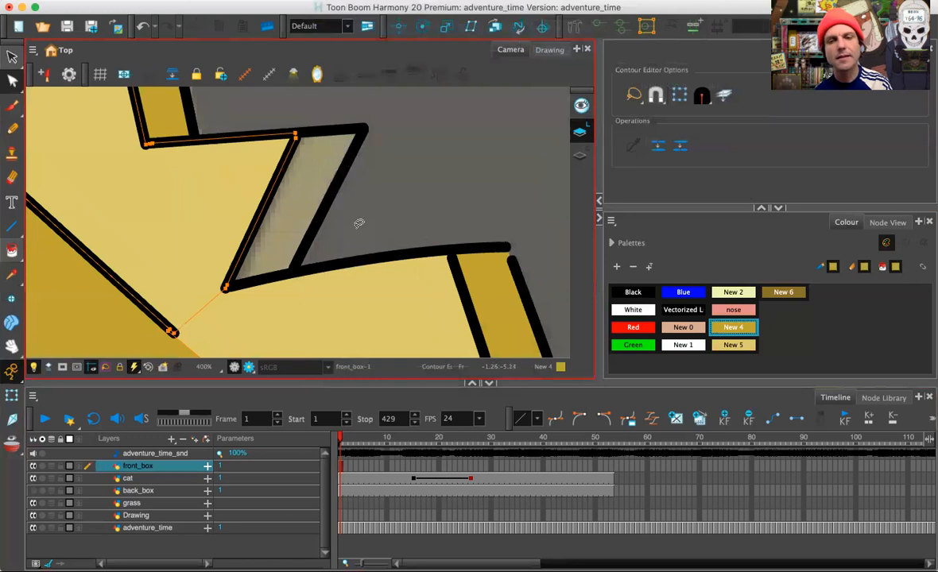
scroll(359, 223, "up", 3)
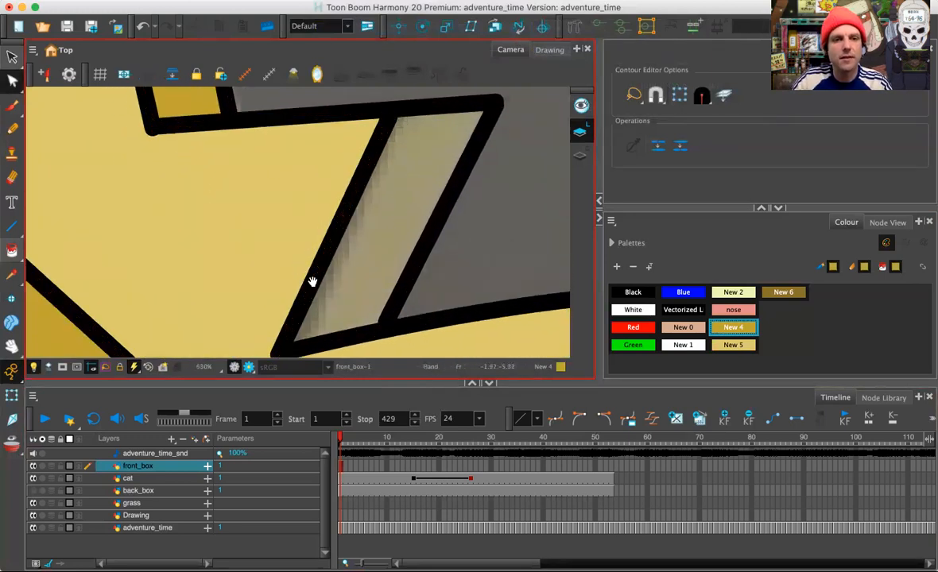
left_click_drag(311, 282, 264, 199)
left_click_drag(231, 272, 237, 271)
left_click_drag(339, 241, 348, 248)
left_click_drag(330, 97, 284, 224)
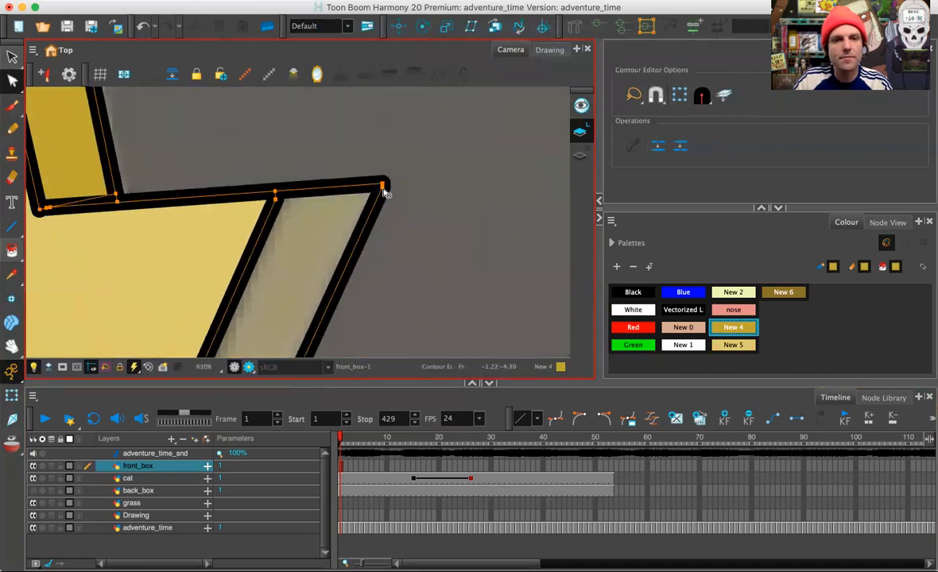
left_click_drag(383, 189, 381, 184)
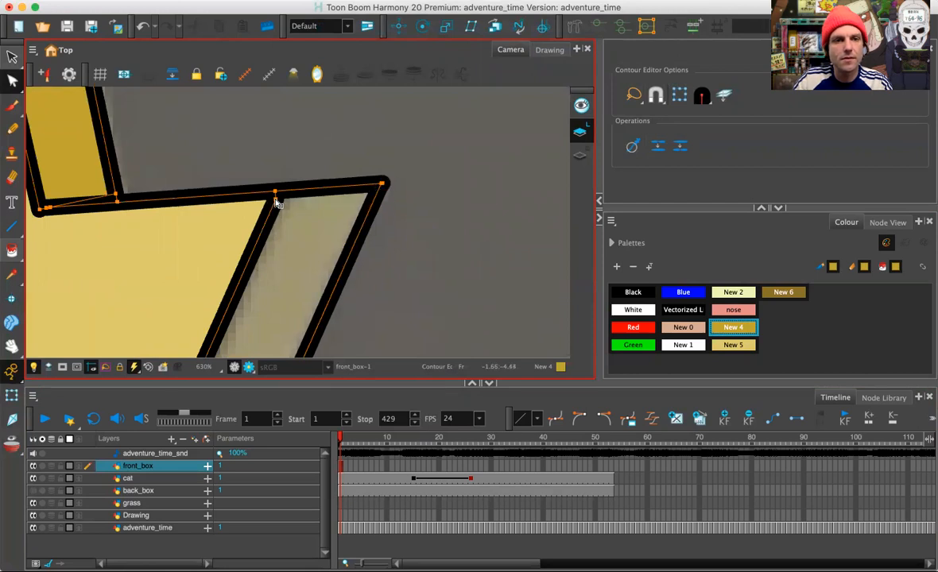
scroll(279, 204, "down", 4)
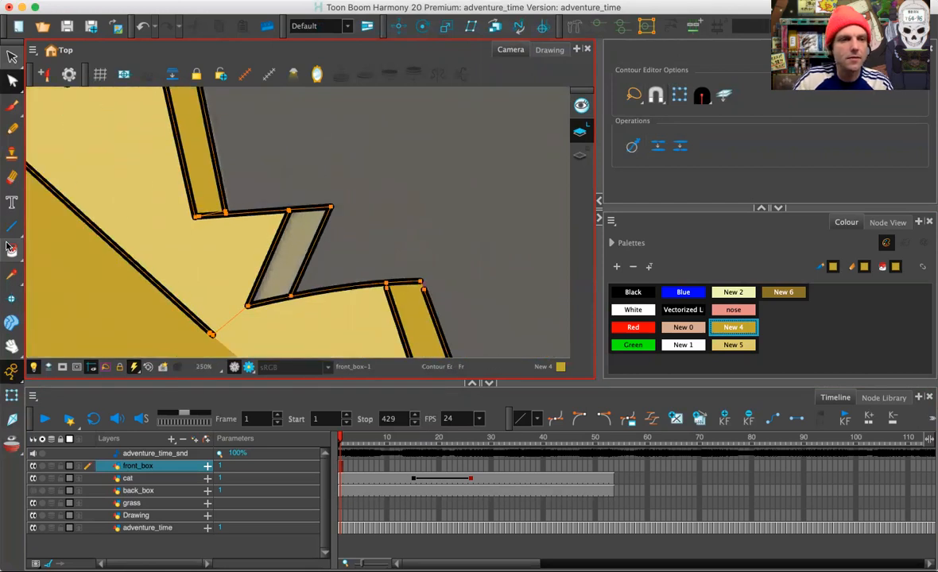
Try to fill the second-lowest tooth's thickness strip with the New 4 colour using the Paint tool
left_click(10, 248)
left_click(294, 273)
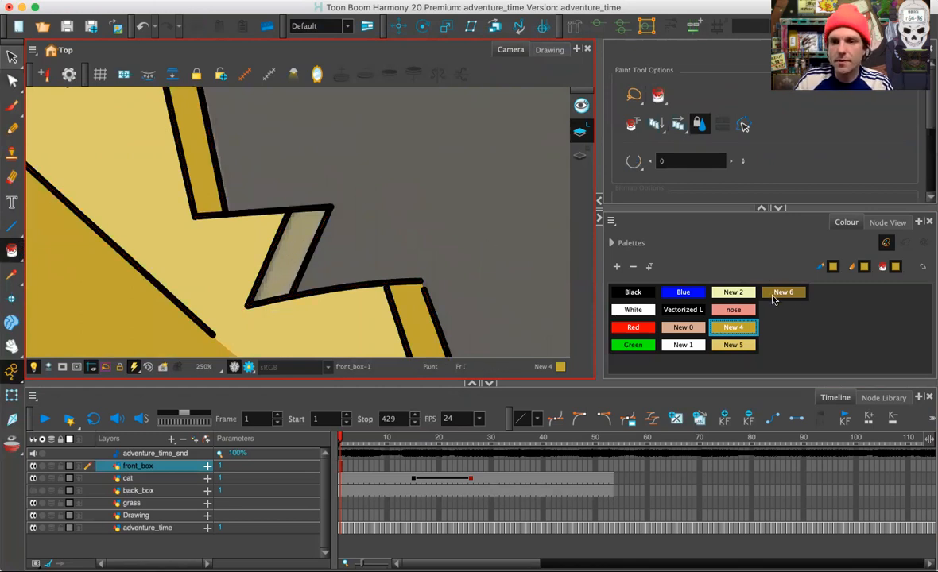
scroll(287, 256, "up", 4)
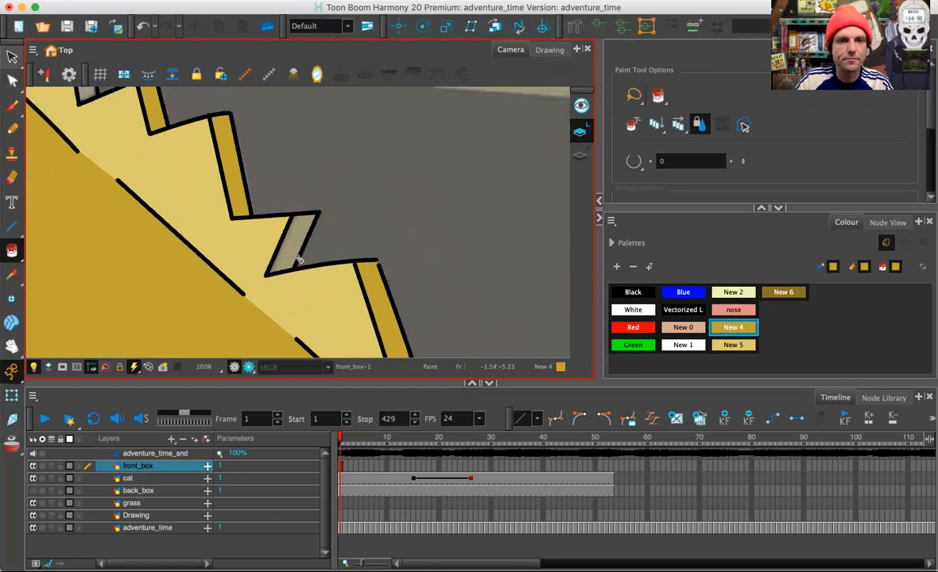
left_click_drag(279, 199, 264, 184)
key("2")
key("2")
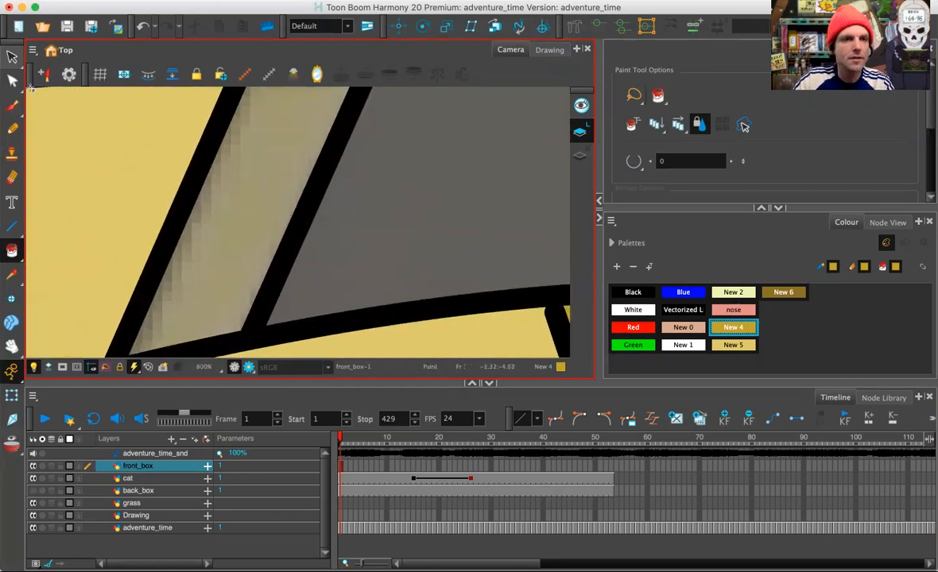
Close the gaps at the second-lowest strip's tip and at the upper end of its inner line with the Contour Editor
key("1")
left_click(12, 79)
scroll(318, 216, "up", 3)
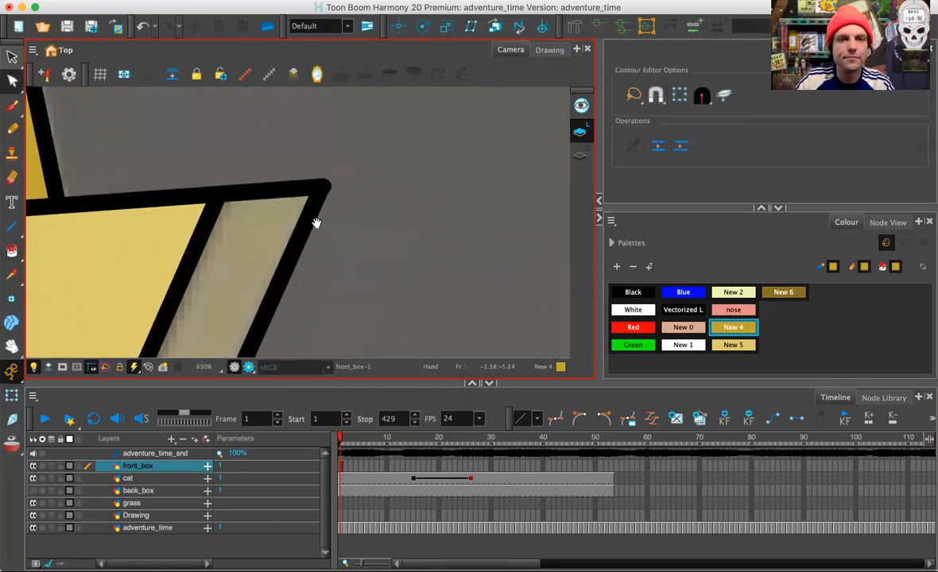
left_click(357, 153)
left_click_drag(350, 152, 347, 152)
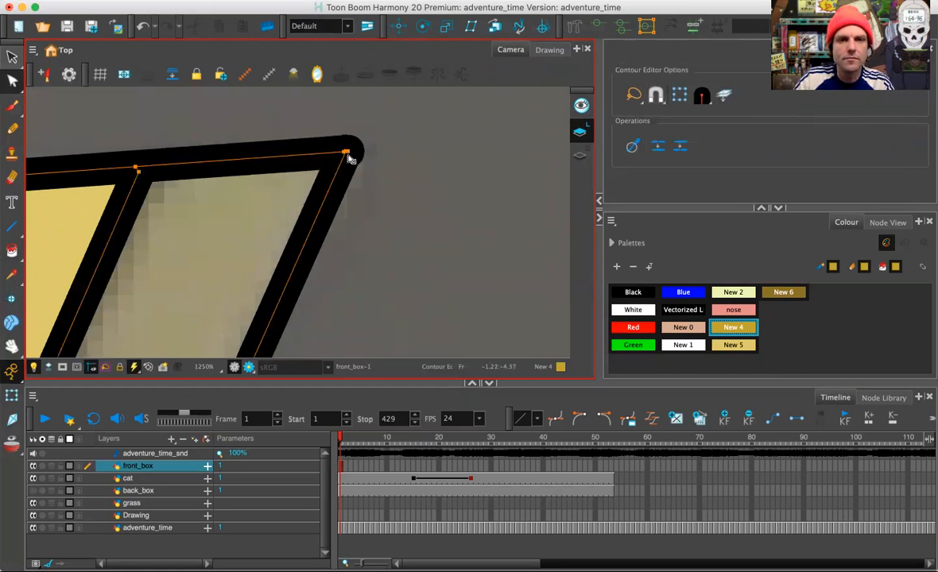
left_click_drag(138, 173, 136, 168)
left_click_drag(195, 201, 244, 109)
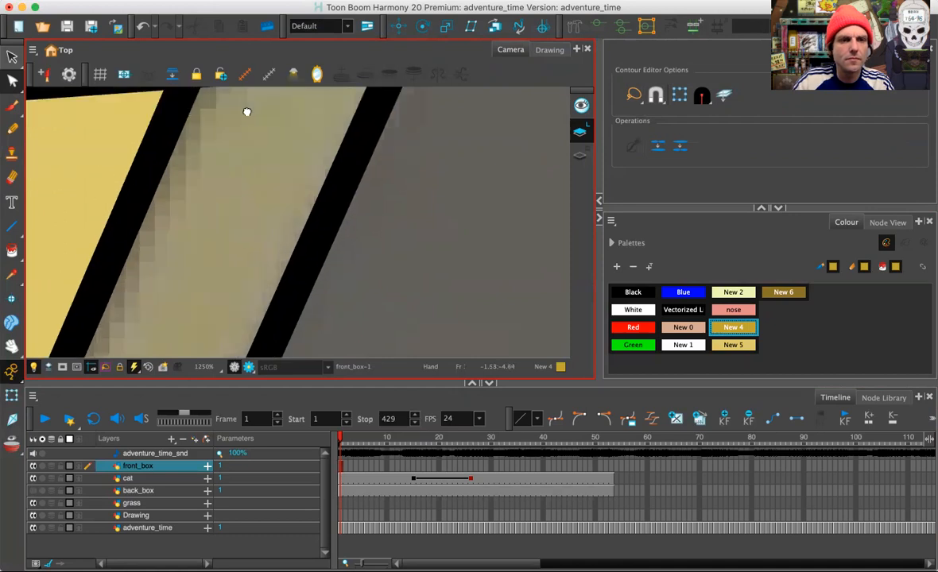
left_click_drag(188, 231, 245, 98)
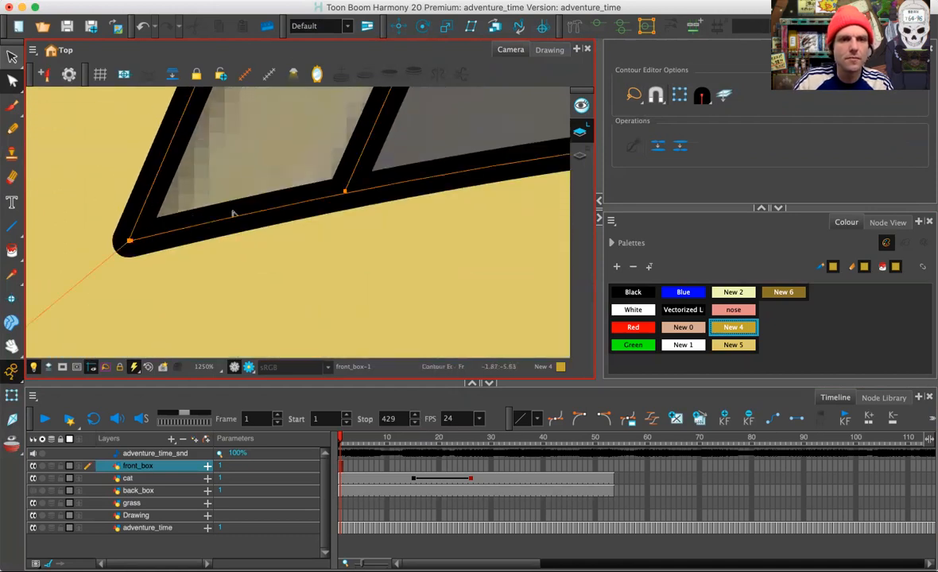
Fill the second-lowest tooth's closed thickness strip with the New 4 colour using the Paint tool
scroll(345, 194, "down", 5)
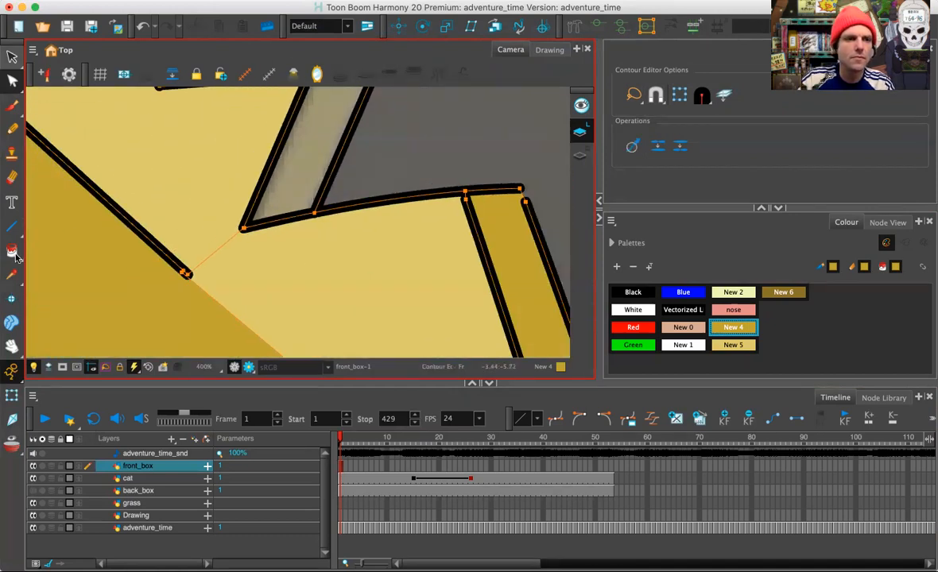
key("alt+i")
scroll(294, 188, "down", 5)
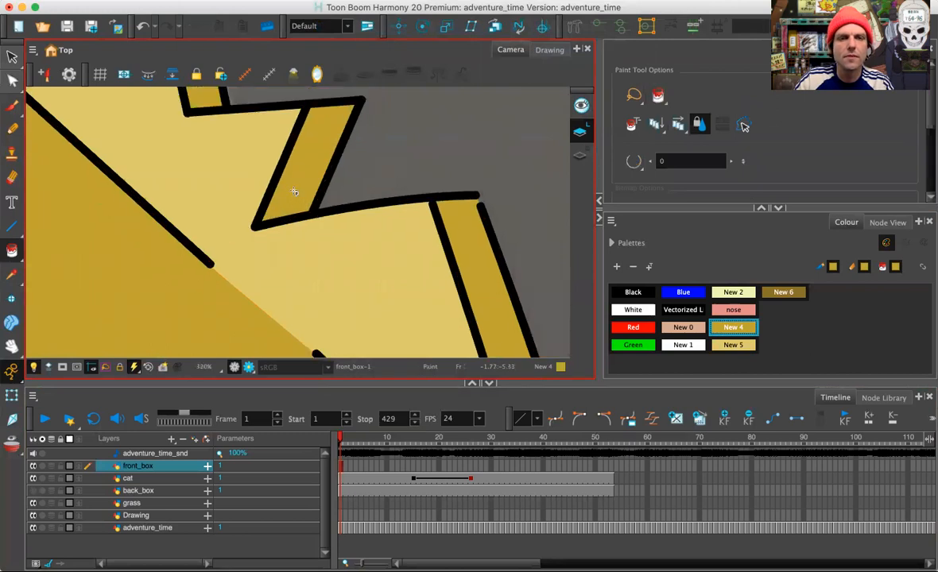
Fill the box's shaded side panel below the open flap with the New 6 colour
scroll(295, 187, "down", 3)
scroll(350, 221, "down", 2)
mouse_move(350, 221)
left_mouse_down()
mouse_move(322, 169)
mouse_move(248, 184)
left_mouse_up()
left_click(780, 293)
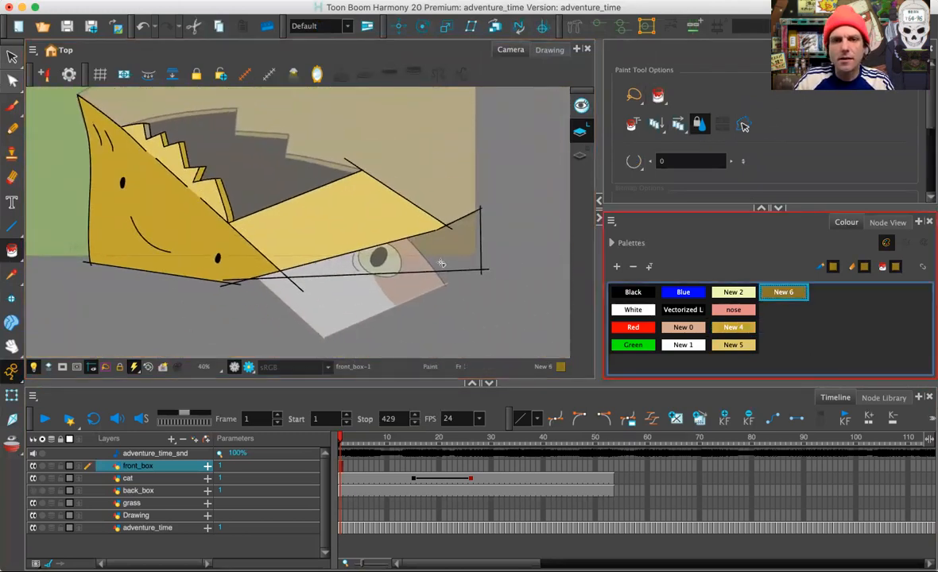
left_click(411, 237)
Delete the diagonal outline between the light yellow flap and the back of the box with the Select tool
key("2")
key("2")
key("2")
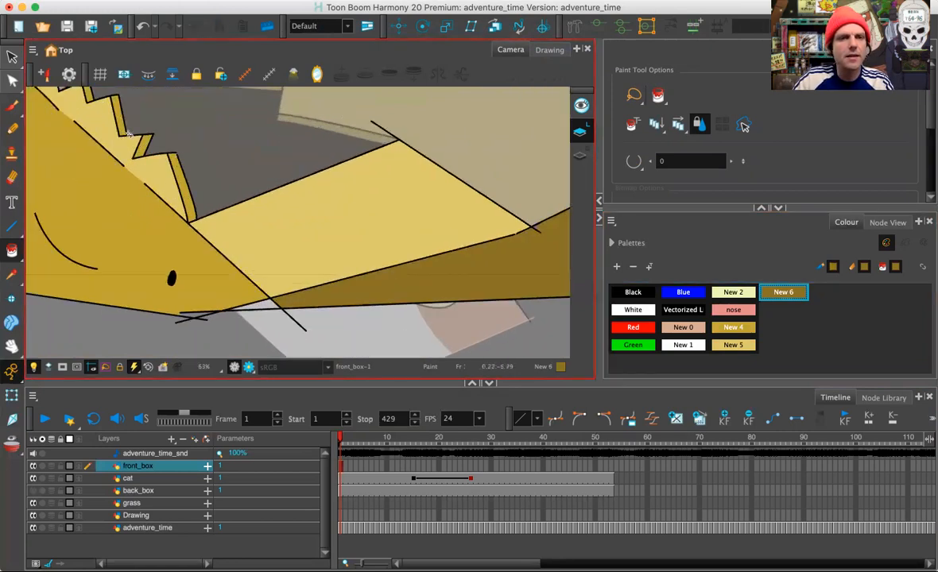
left_click(12, 78)
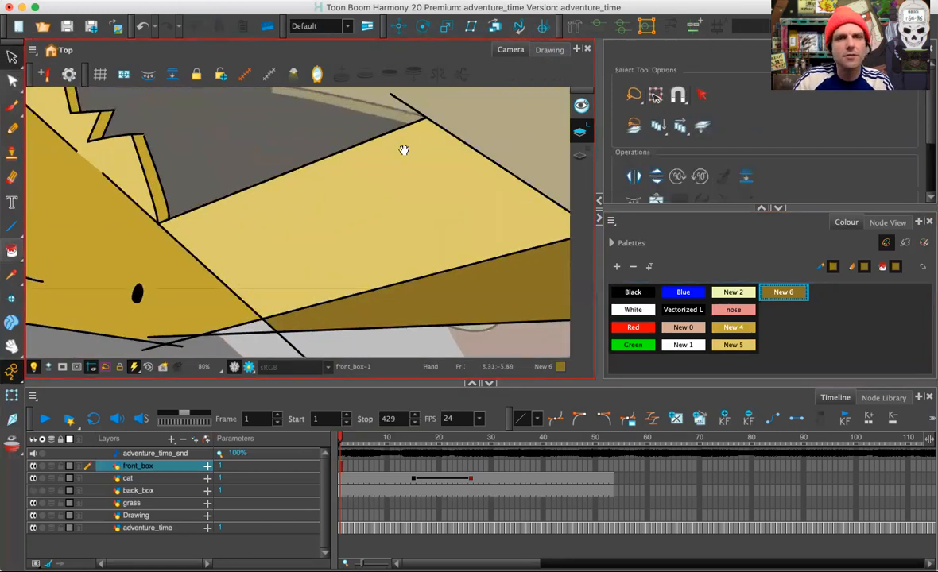
left_click_drag(404, 150, 357, 236)
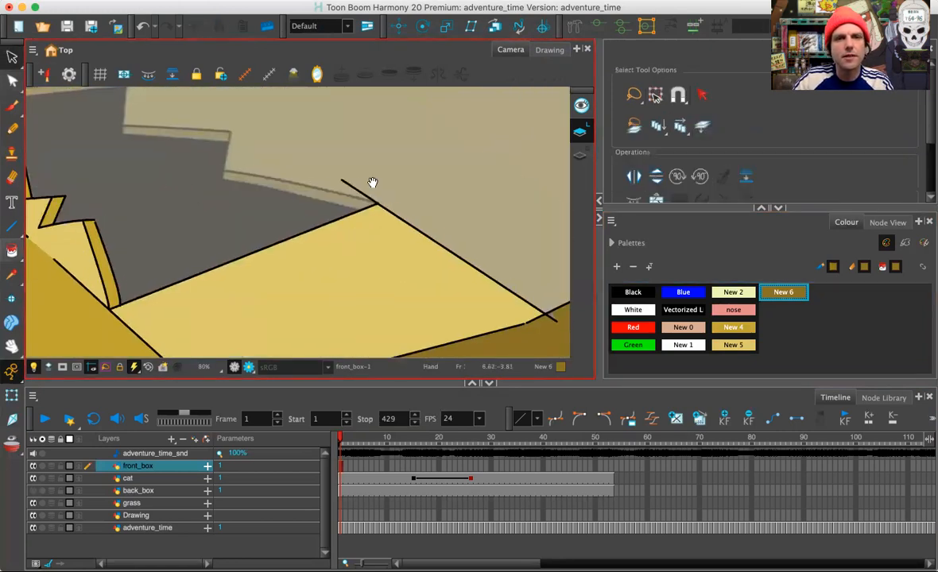
left_click(352, 188)
key("Delete")
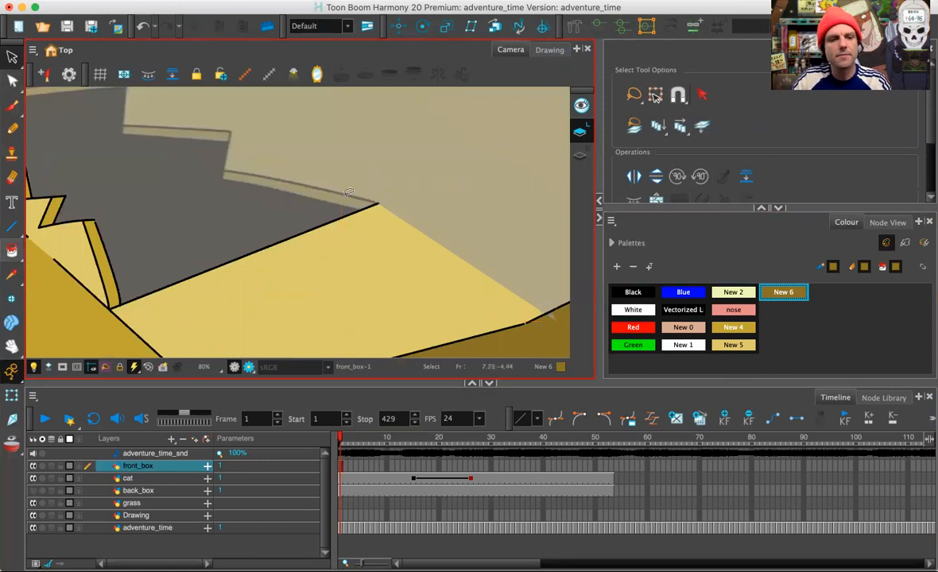
Join the two outline segments between the flap and the shaded side panel with the Contour Editor and collapse the adjacent unfilled sliver
key("1")
key("1")
key("1")
left_click_drag(384, 276, 341, 249)
key("2")
key("2")
key("2")
key("2")
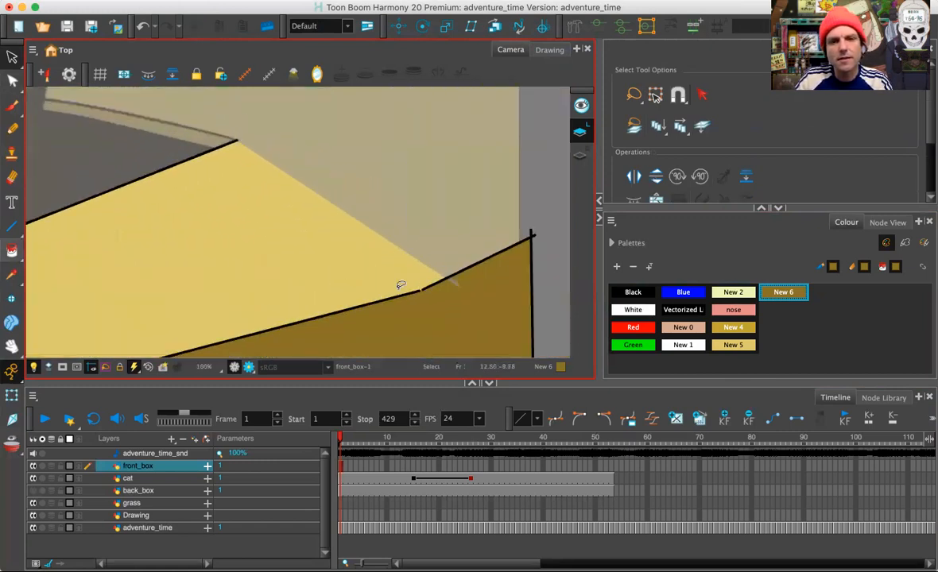
key("2")
key("2")
left_click_drag(417, 294, 159, 167)
key("2")
key("2")
key("2")
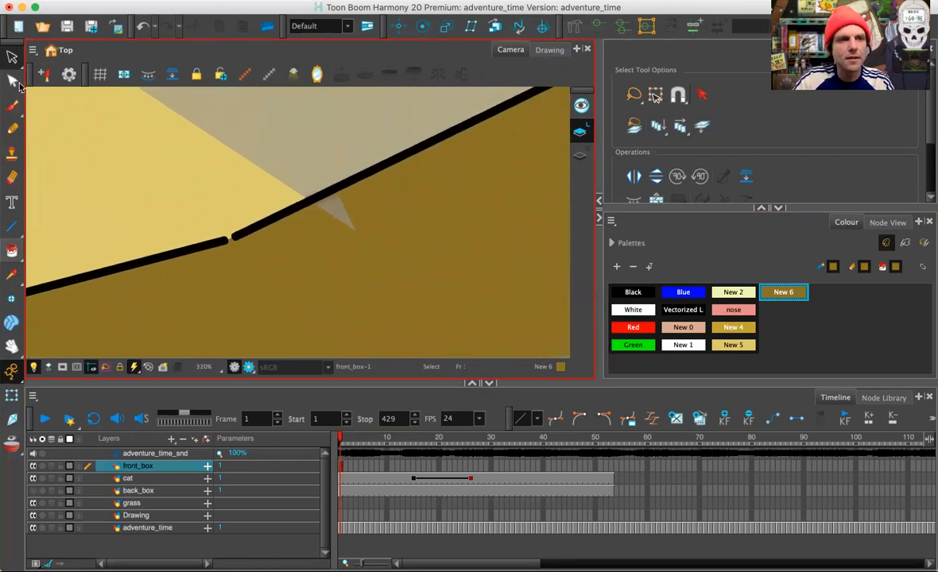
left_click(15, 81)
left_click(210, 245)
left_click_drag(225, 241, 236, 237)
left_click_drag(309, 203, 270, 244)
left_click(271, 242)
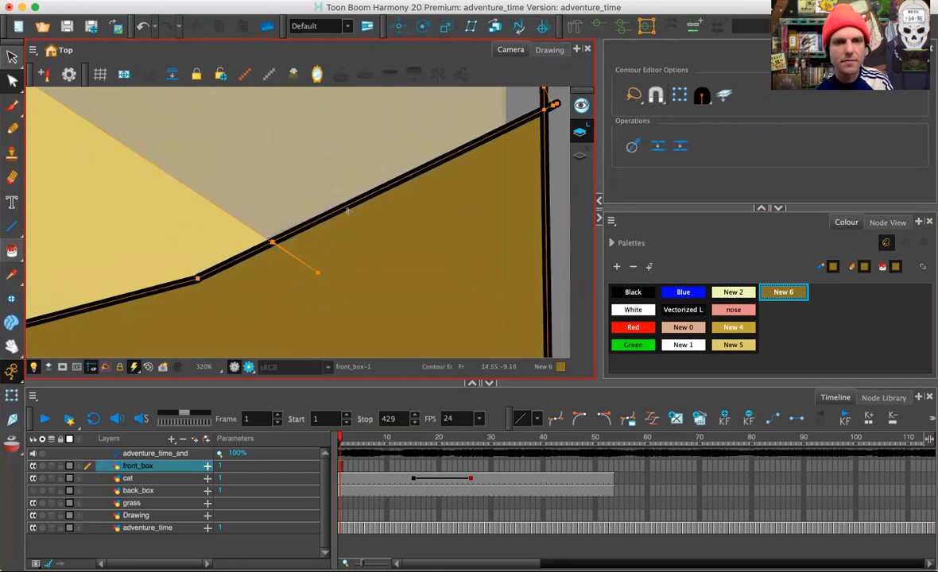
left_click(559, 163)
Extend the exposure of the front_box drawing to frame 53 in Overwrite mode
scroll(543, 171, "down", 6)
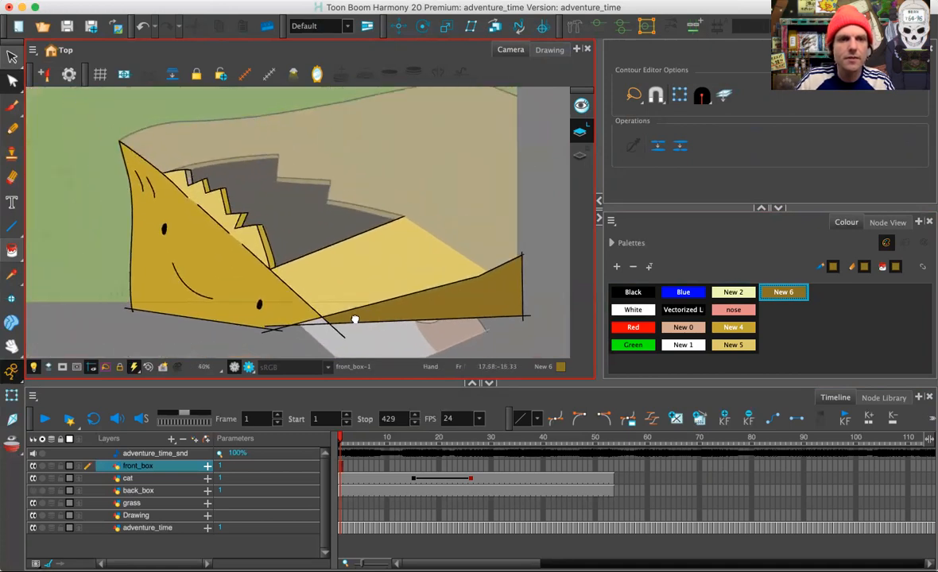
scroll(355, 320, "down", 3)
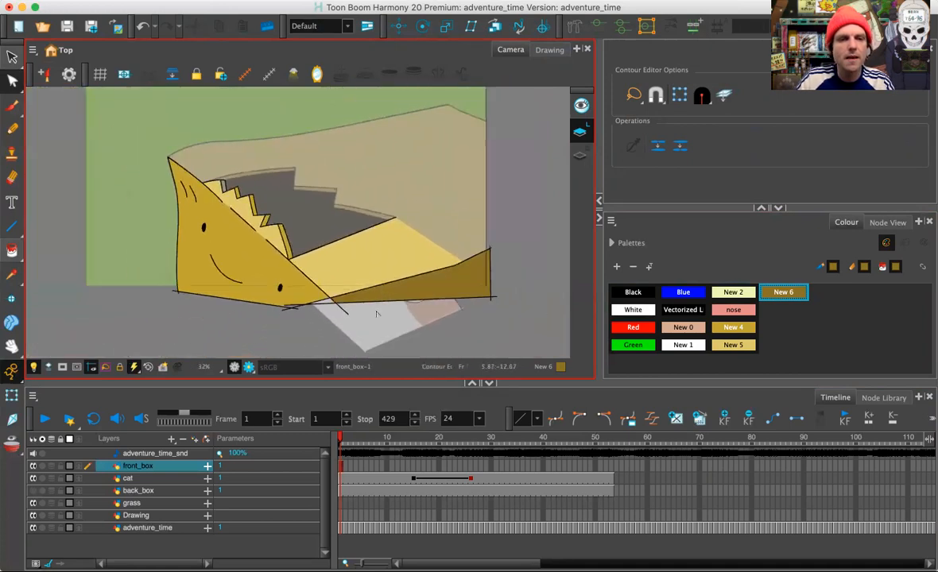
left_click_drag(345, 437, 312, 444)
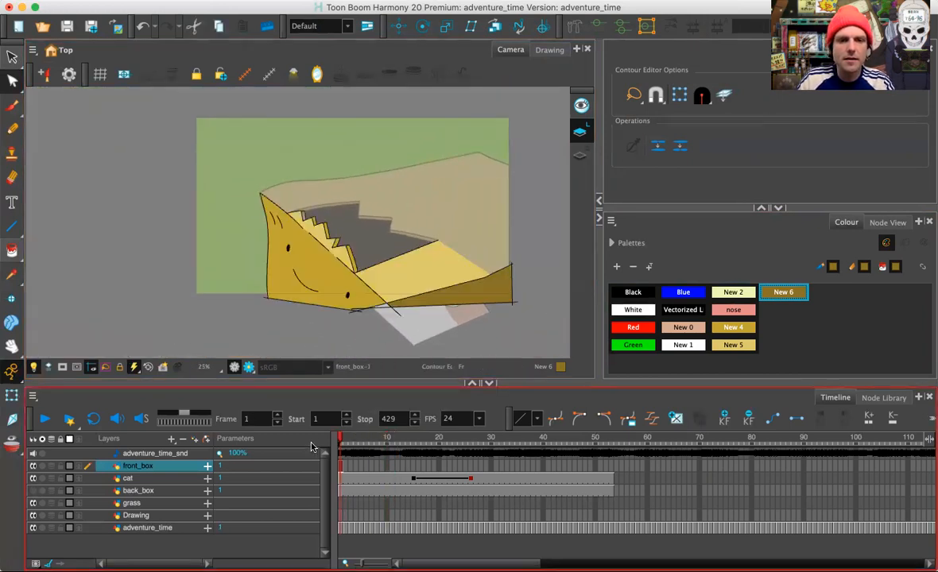
right_click(340, 470)
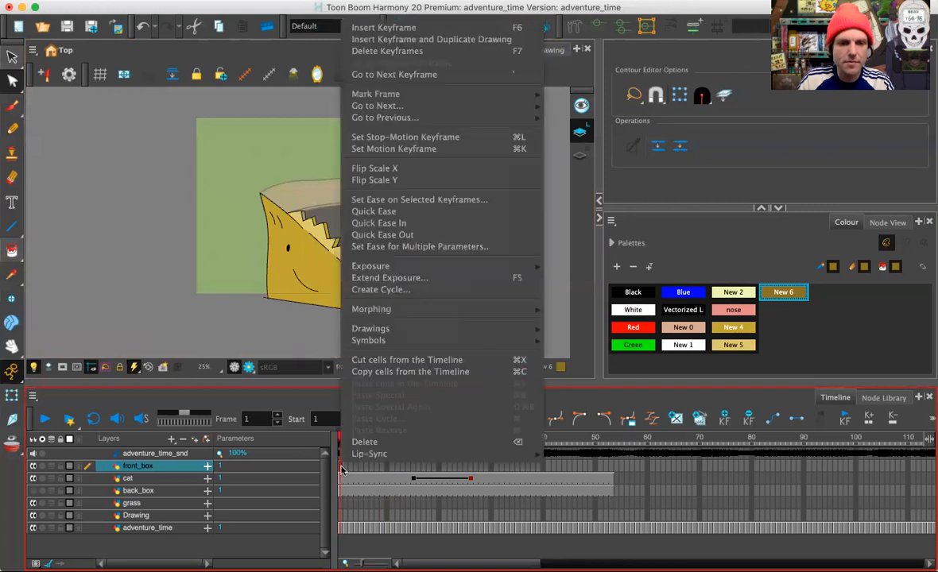
left_click(371, 280)
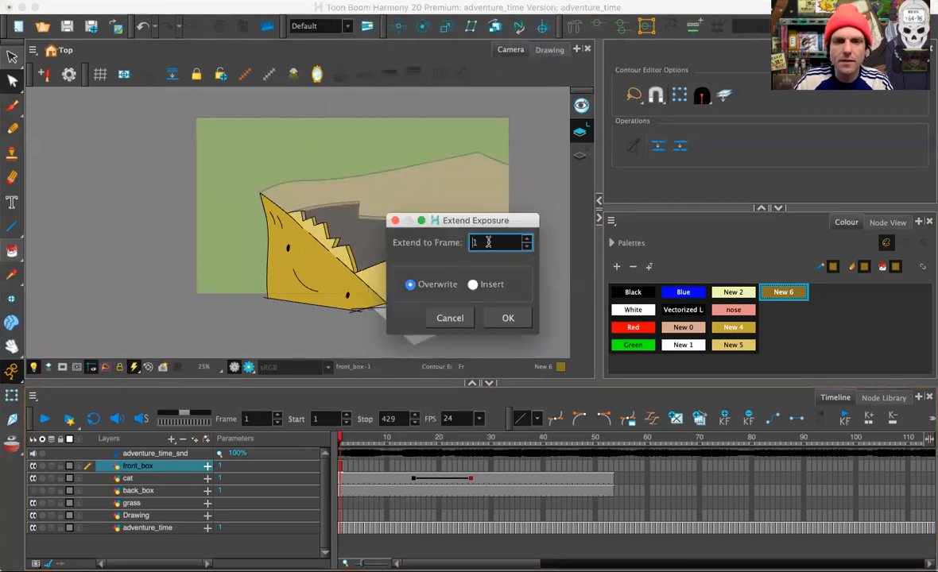
type("53")
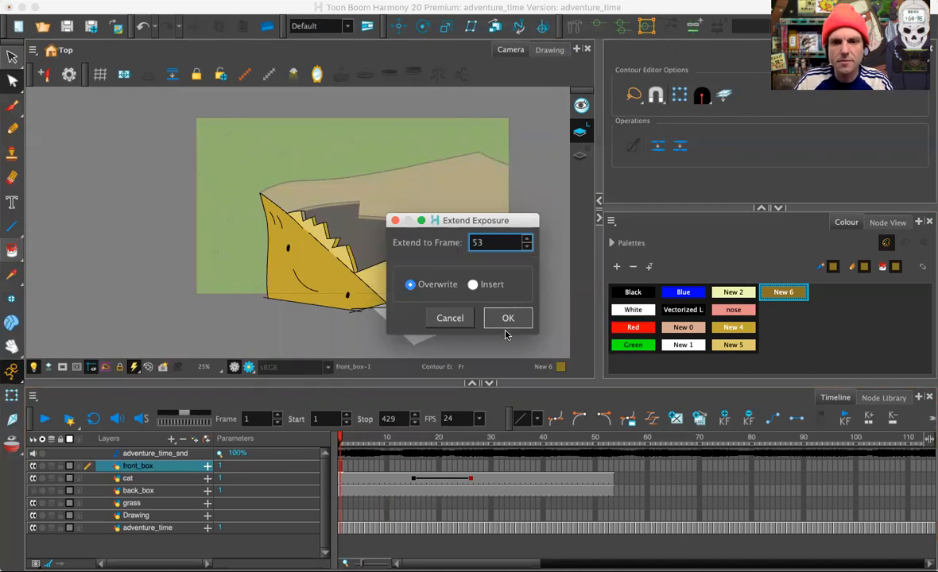
left_click(507, 318)
Move the cat at frame 23 with the Transform tool to line it up with the cat in the reference
left_click(347, 437)
left_click_drag(347, 437, 457, 439)
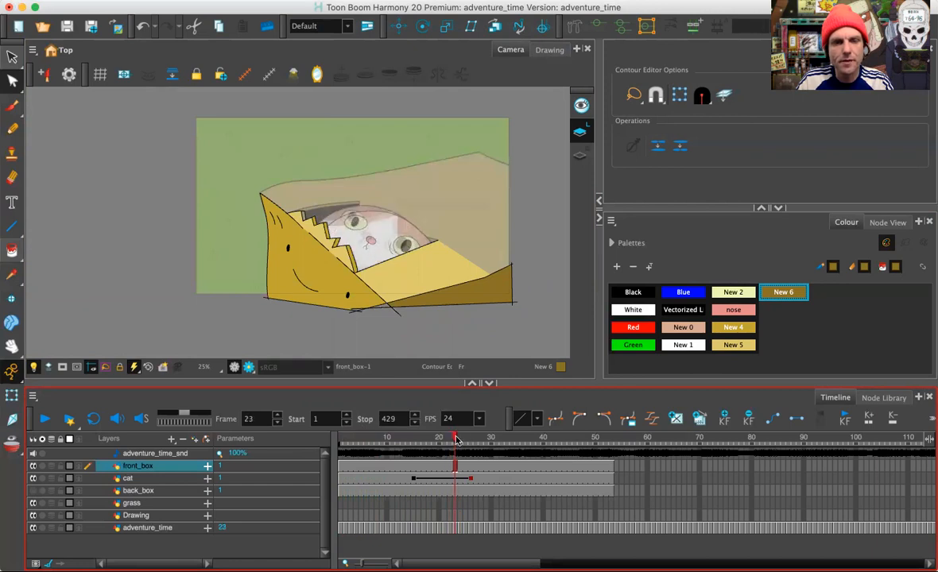
key("2")
key("2")
key("2")
left_click_drag(444, 237, 299, 208)
key("2")
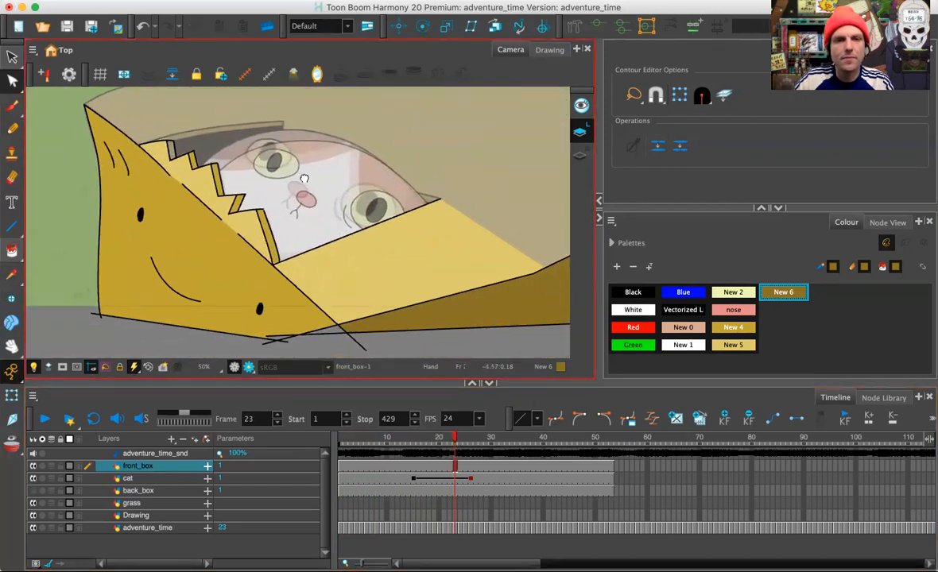
key("2")
mouse_move(454, 438)
left_mouse_down()
mouse_move(472, 439)
mouse_move(457, 439)
left_mouse_up()
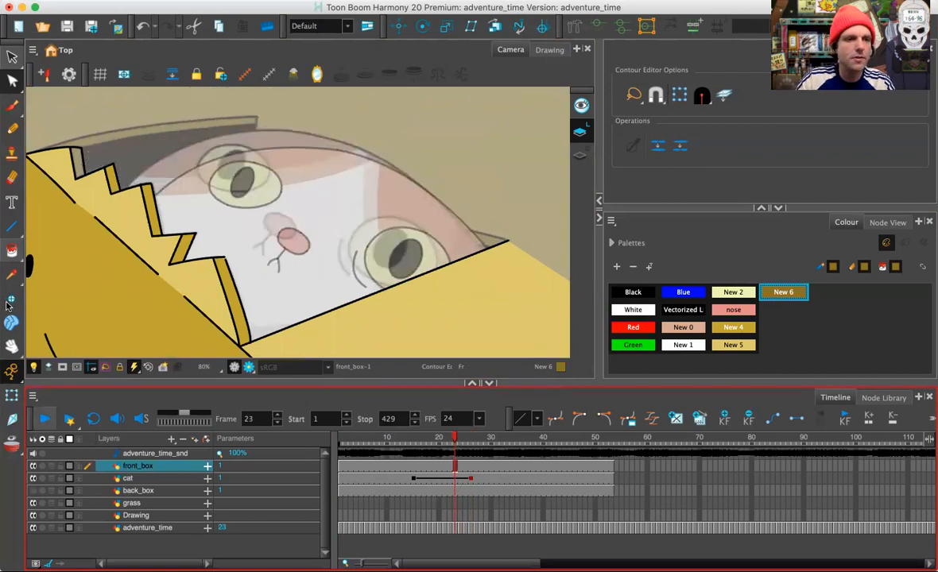
left_click(12, 371)
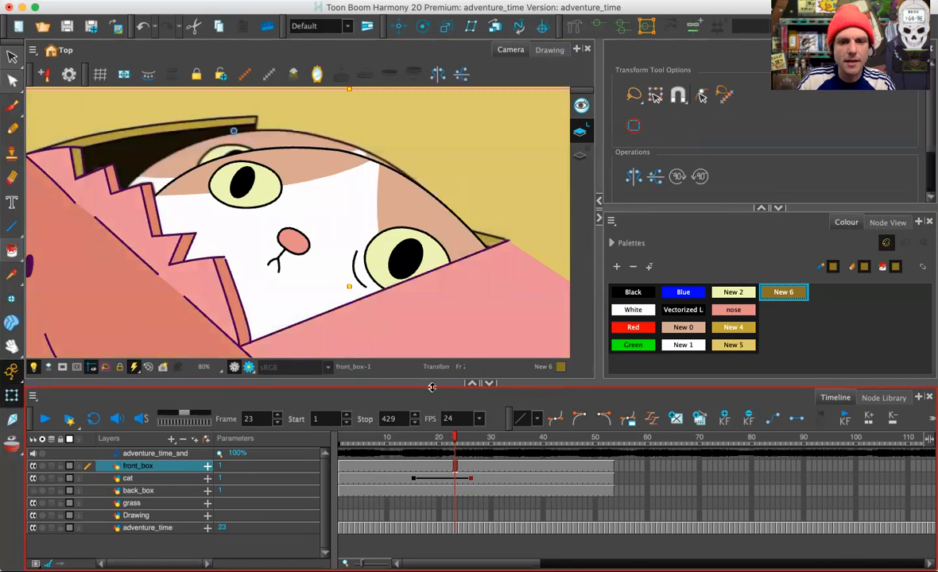
left_click(457, 480)
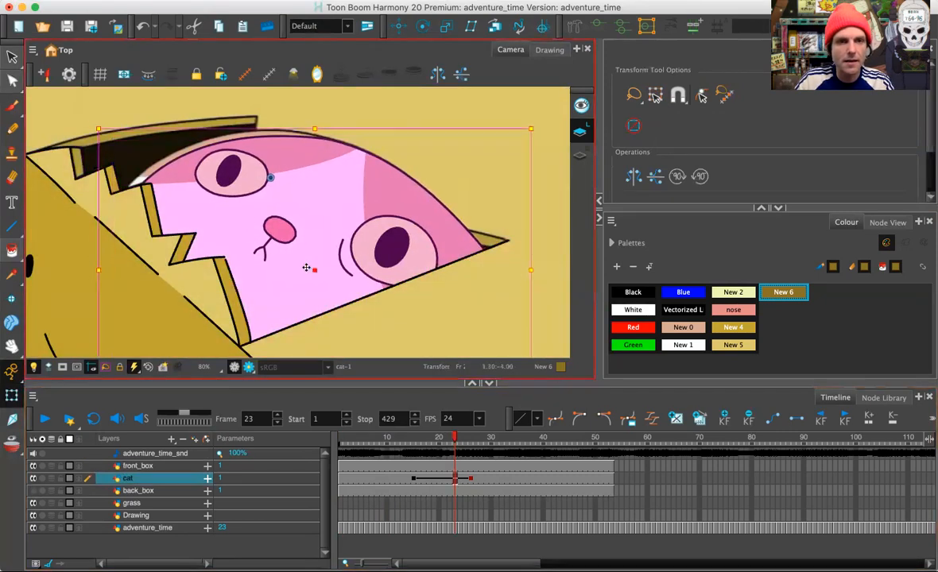
left_click_drag(306, 267, 304, 267)
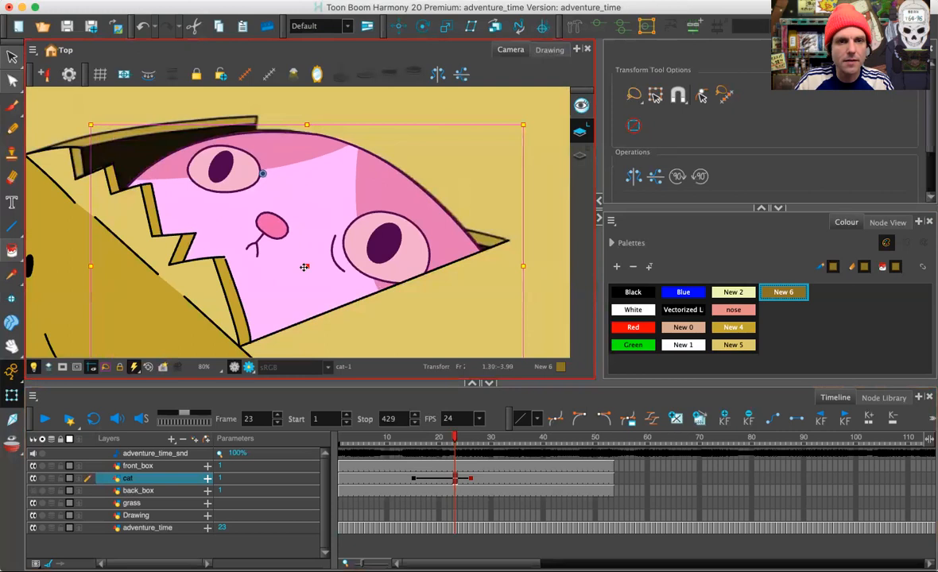
Scrub through the frames up to 52 to check the cat's movement behind the front of the box
left_click(148, 469)
left_click_drag(433, 438, 454, 438)
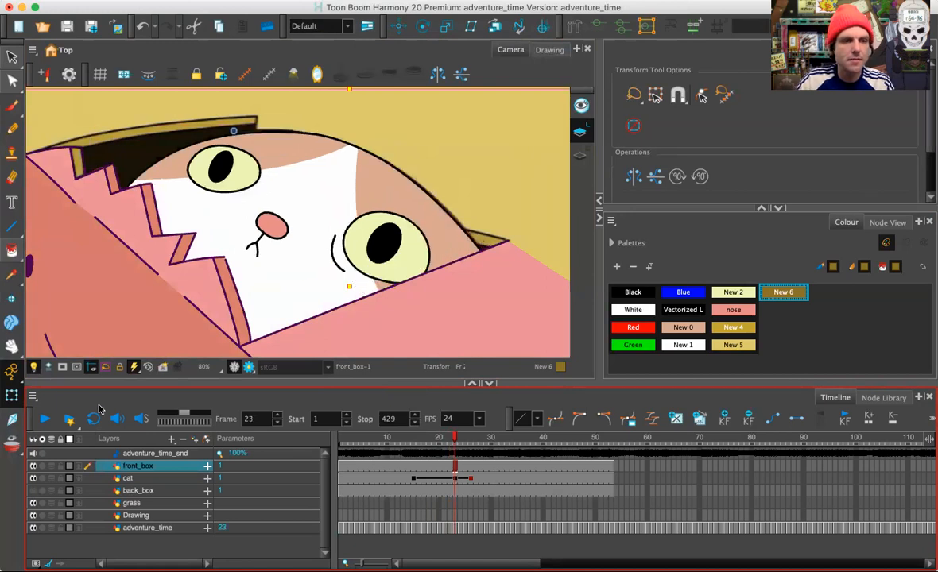
left_click(438, 468)
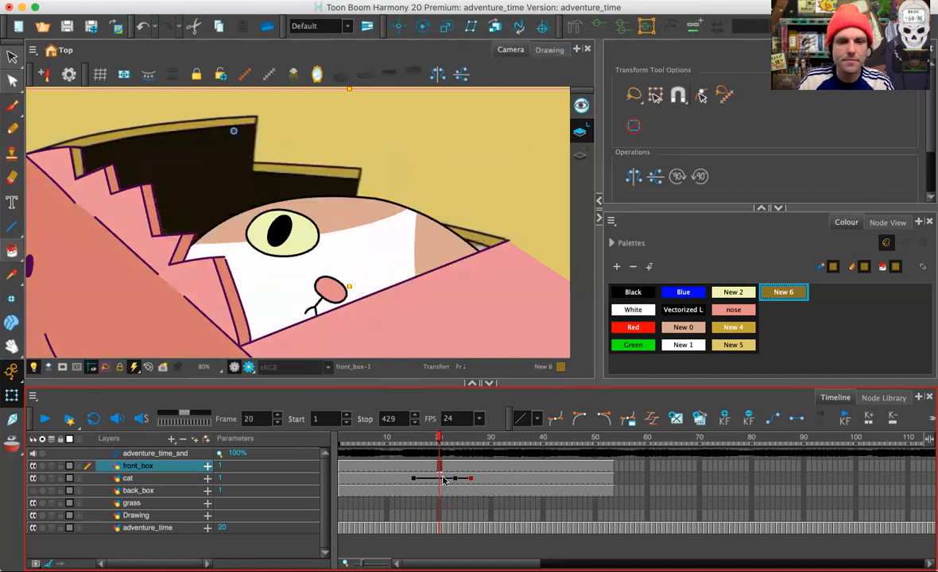
left_click(444, 478)
left_click(446, 466)
left_click_drag(447, 438, 428, 438)
left_click(374, 52)
key("1")
key("1")
key("1")
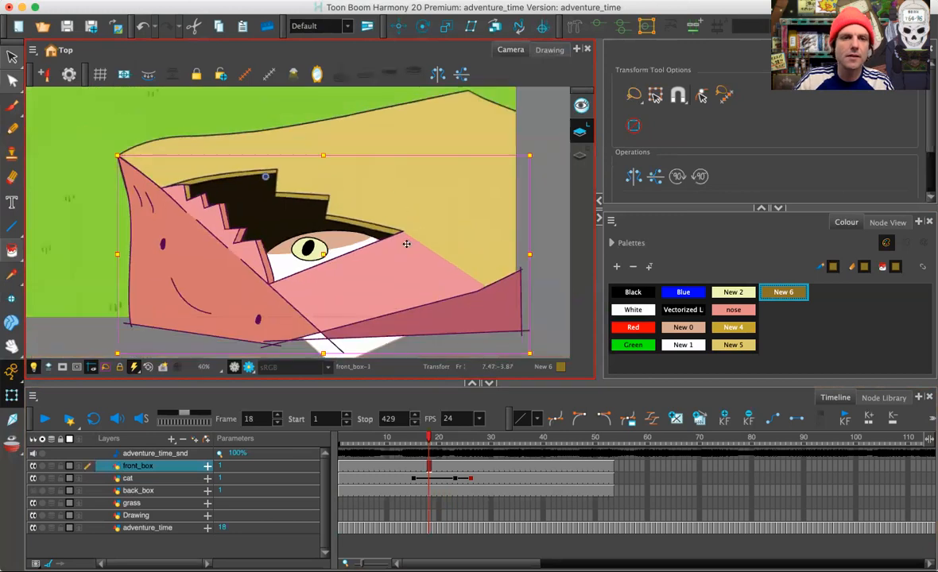
key("space")
left_click_drag(392, 280, 421, 289)
left_click_drag(367, 438, 606, 459)
left_click(532, 271)
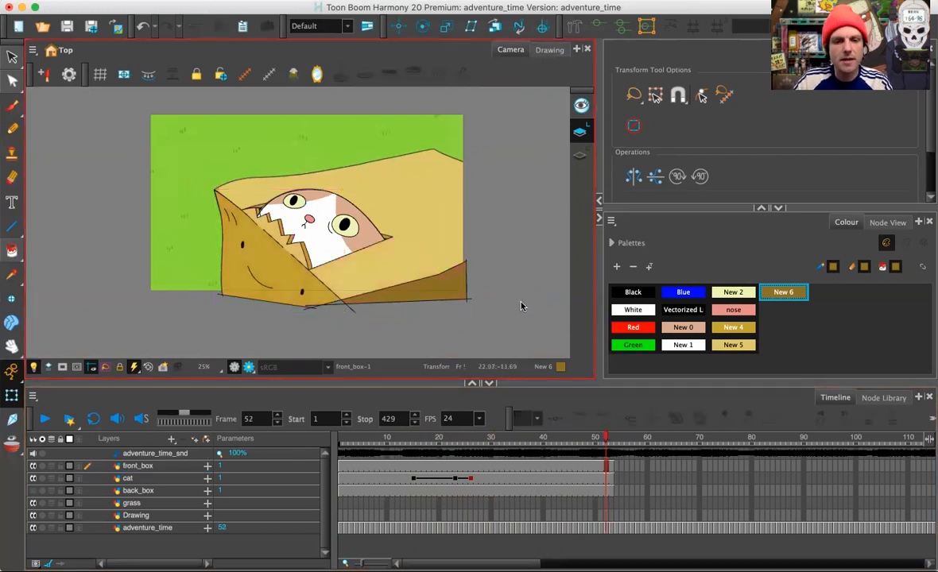
Draw a rectangle larger than the camera frame at frame 1 of the grass layer
left_click(346, 504)
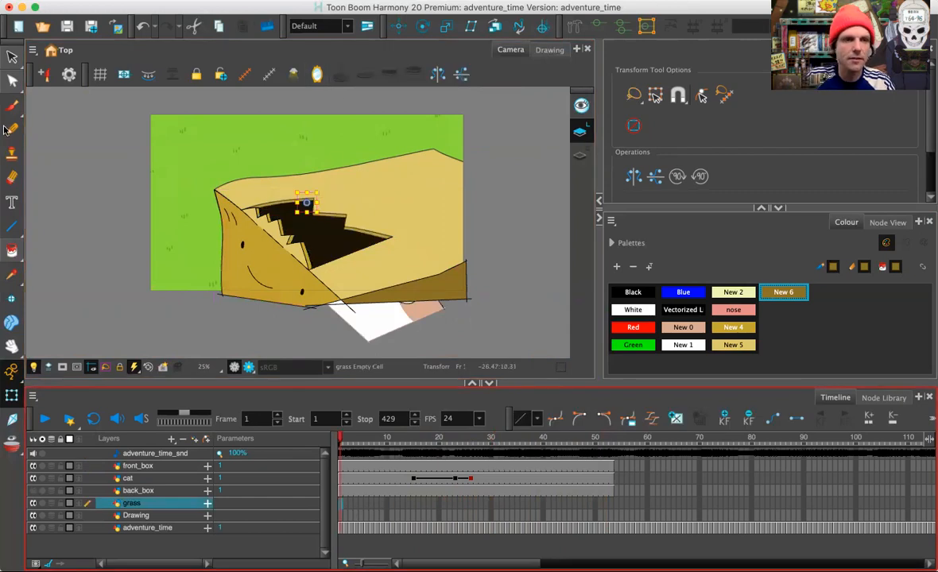
left_click(11, 229)
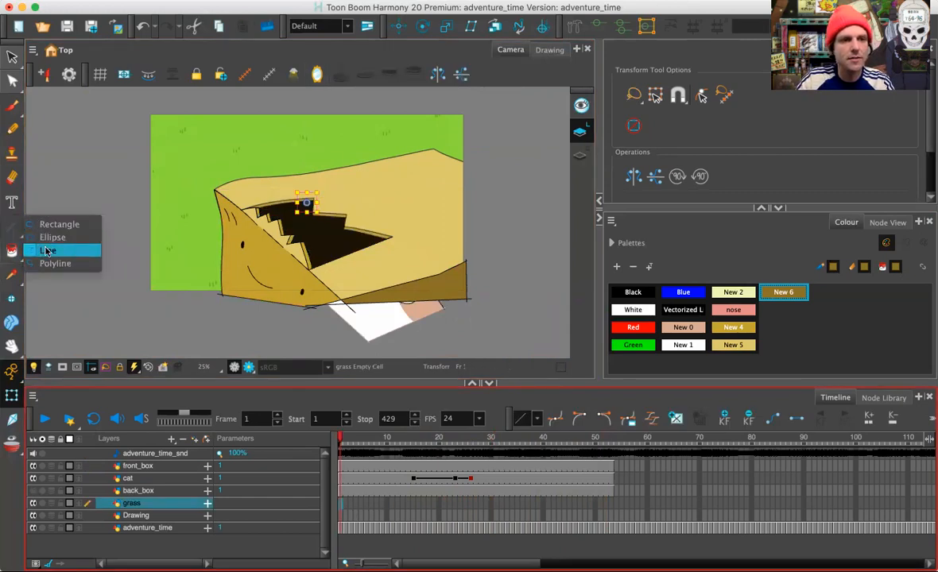
left_click(54, 225)
left_click_drag(121, 100, 518, 324)
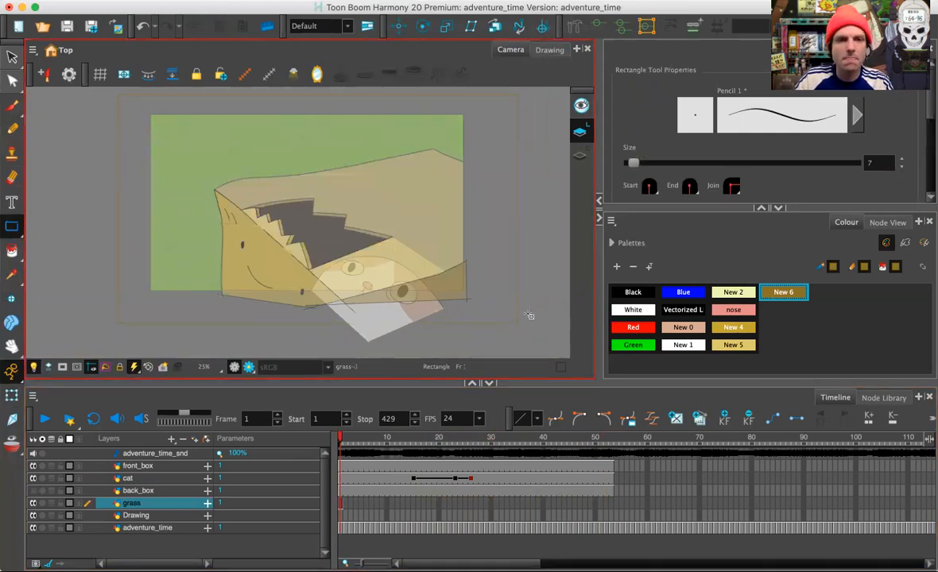
Add the colour New 7 to the palette and sample the light green of the reference grass for it
key("2")
key("space")
left_click_drag(312, 234, 397, 309)
left_click(617, 267)
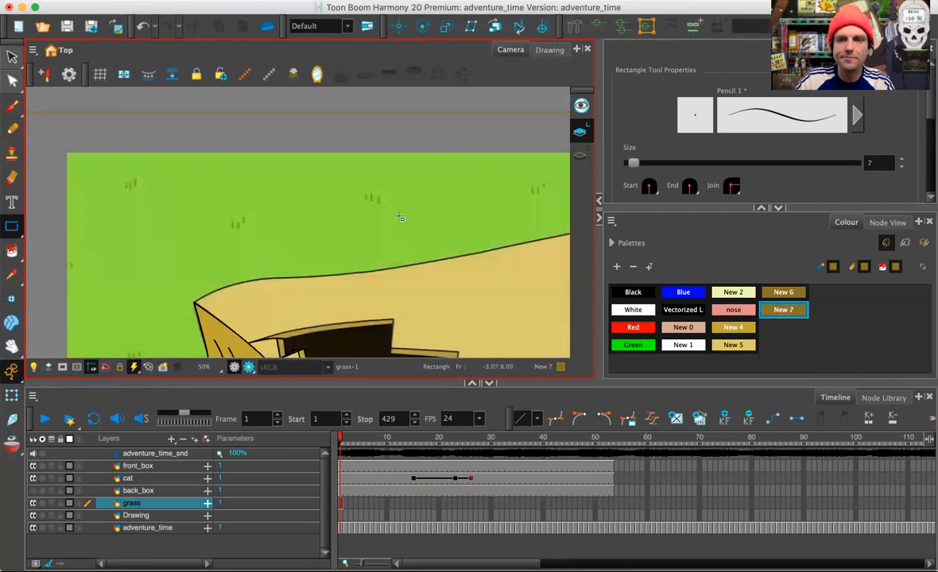
right_click(778, 311)
left_click(799, 406)
left_click(537, 96)
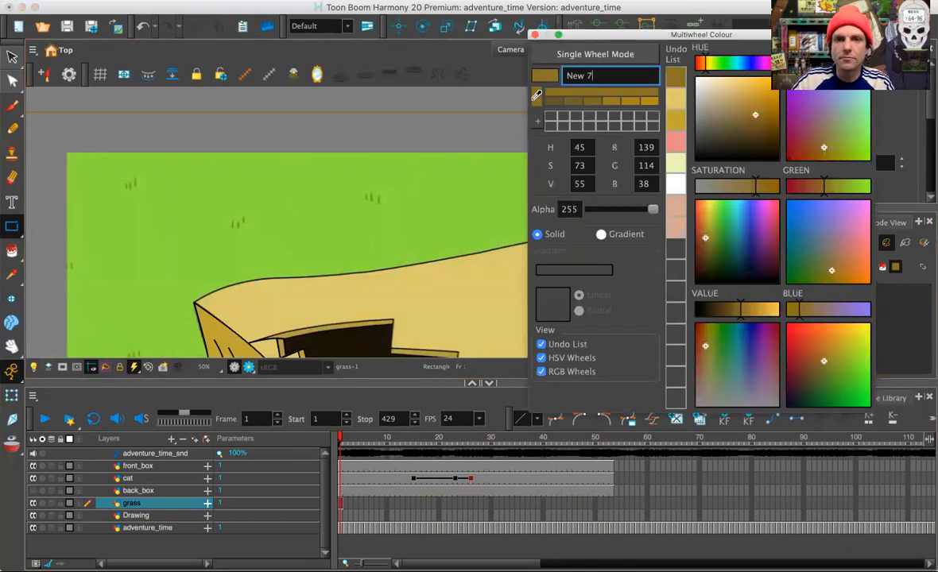
left_click(439, 196)
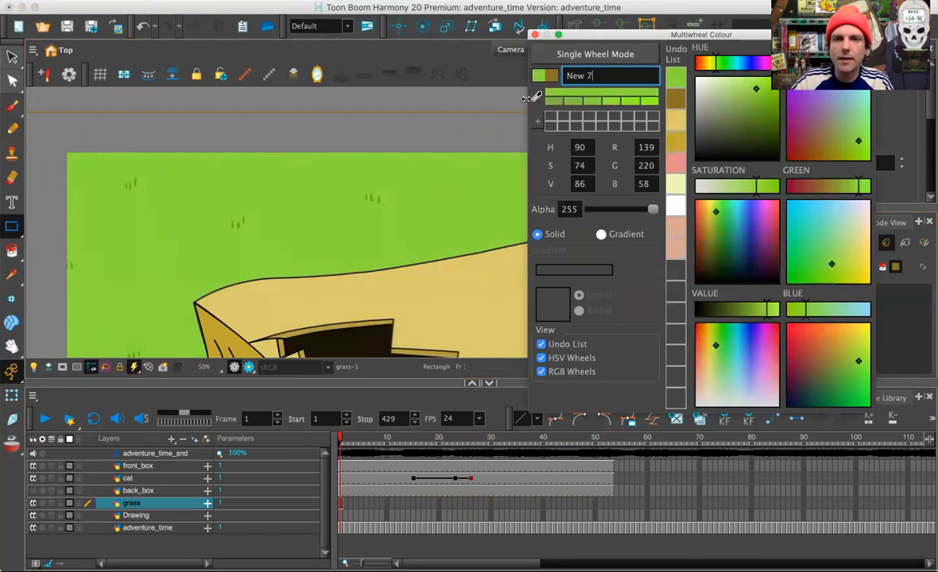
Add the colour New 8 and sample the darker green of a grass blade in the reference for it
left_click_drag(686, 37, 435, 77)
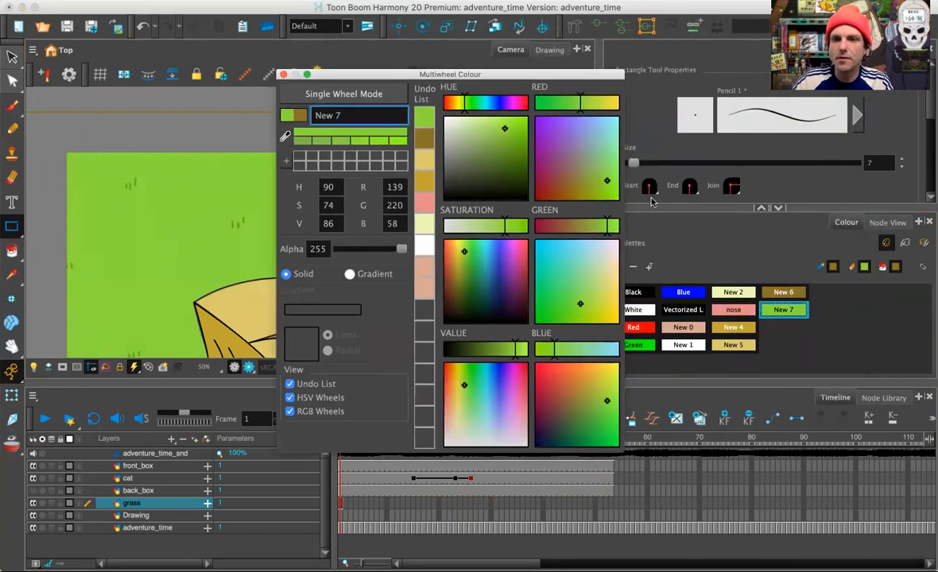
left_click_drag(565, 73, 517, 59)
left_click(617, 267)
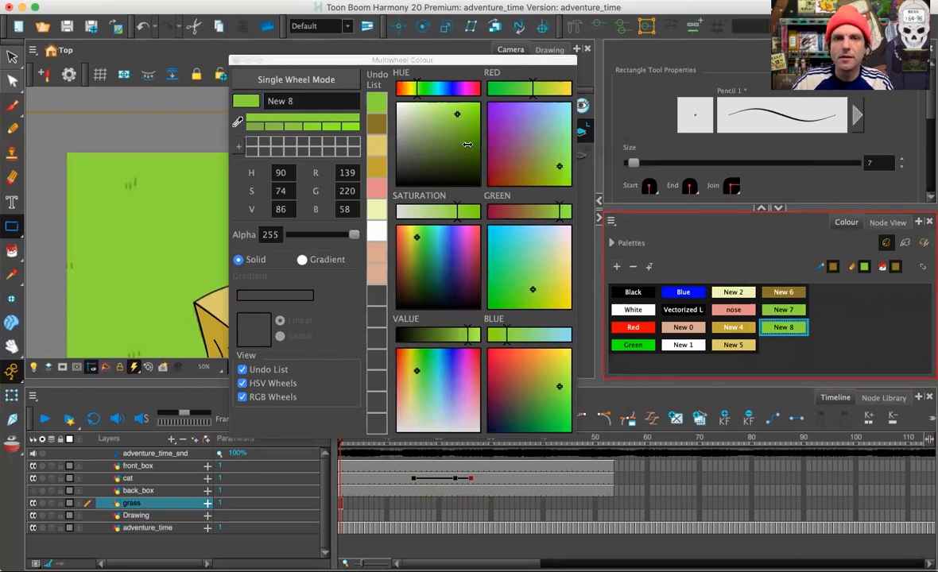
left_click(237, 126)
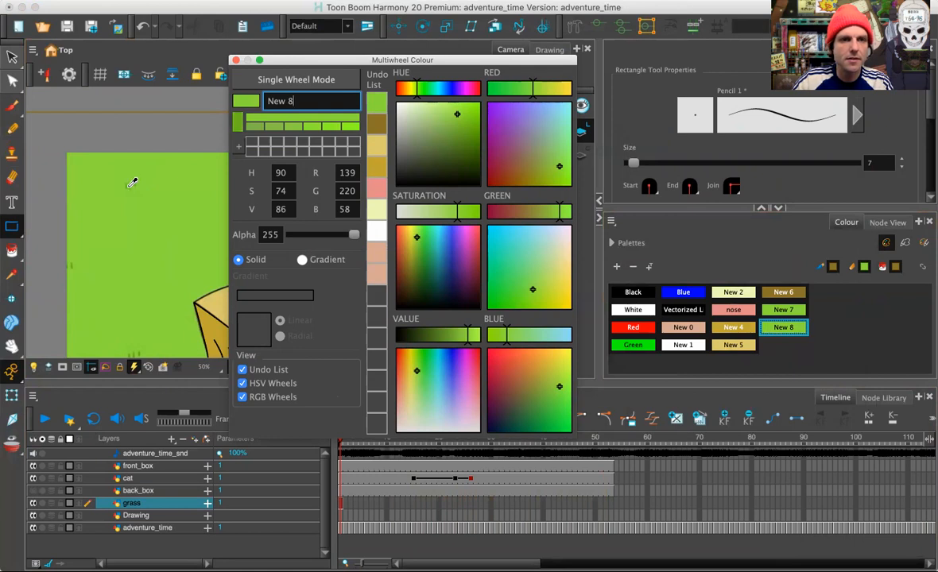
left_click(132, 184)
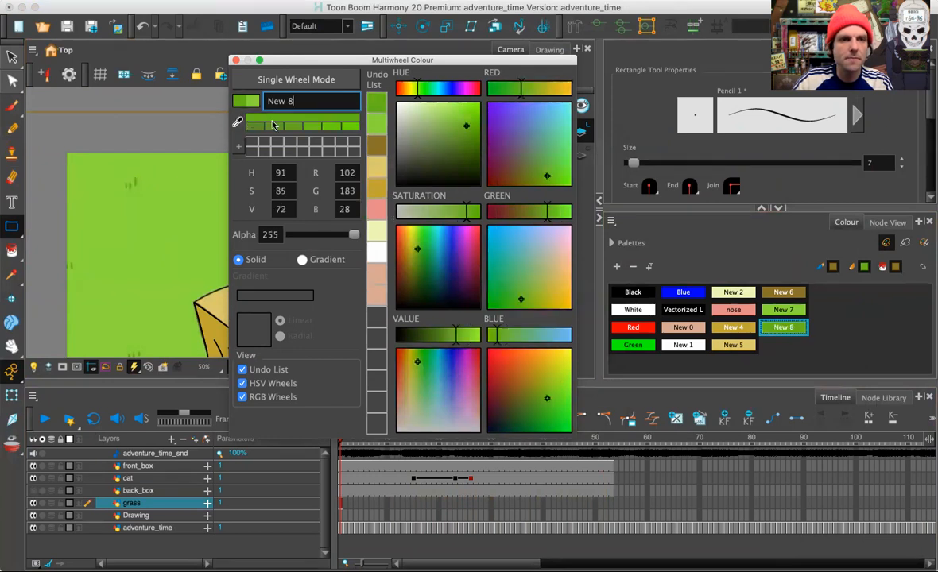
left_click(233, 59)
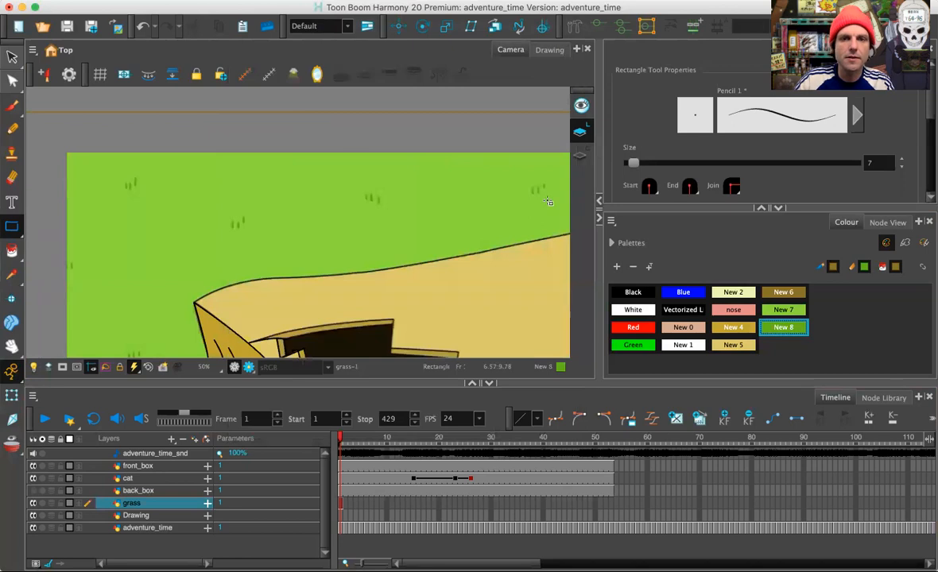
Set up the Brush tool with colour New 8, the other layers washed out by the light table, and a maximum size of 7
left_click(783, 309)
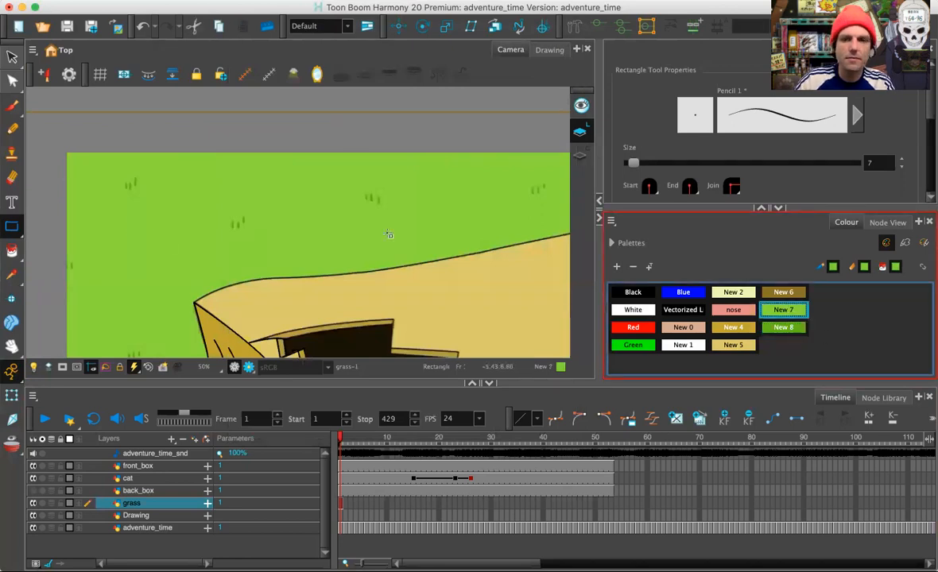
left_click(777, 328)
left_click(41, 367)
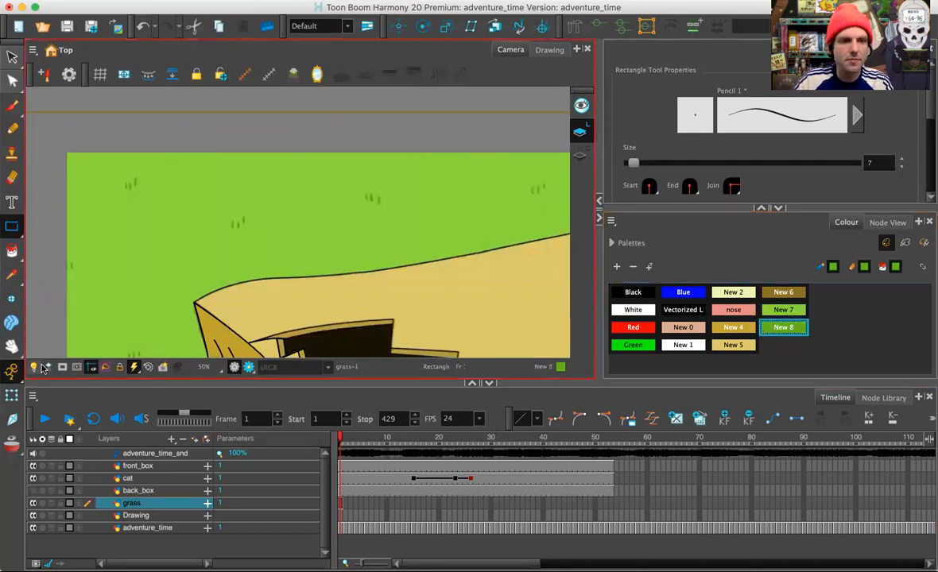
left_click(43, 368)
left_click(12, 104)
scroll(171, 158, "up", 5)
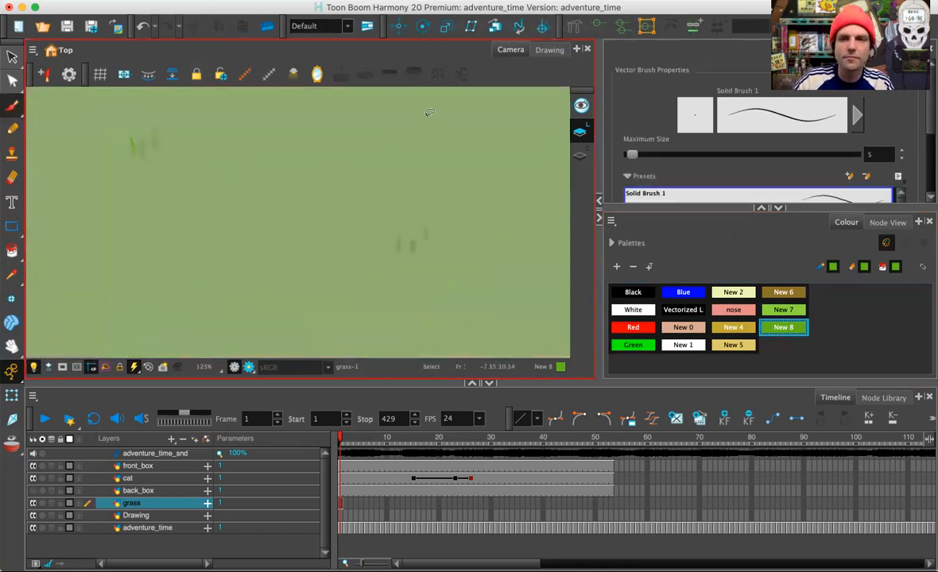
key("super+z")
left_click_drag(878, 155, 849, 160)
type("7")
key("Return")
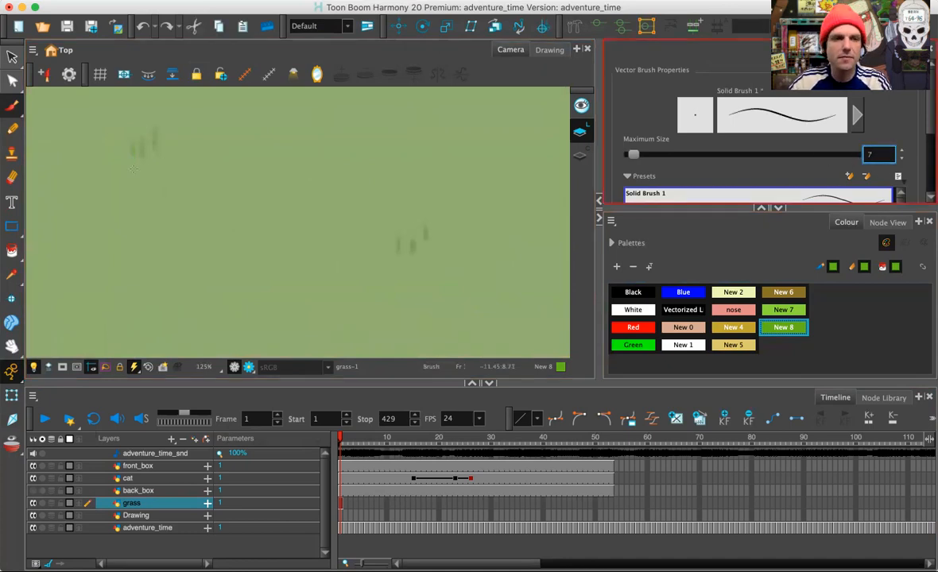
Trace the reference's small grass blades with the Brush tool across the top and down the left side of the background
left_click_drag(132, 152, 134, 140)
left_click_drag(422, 255, 316, 234)
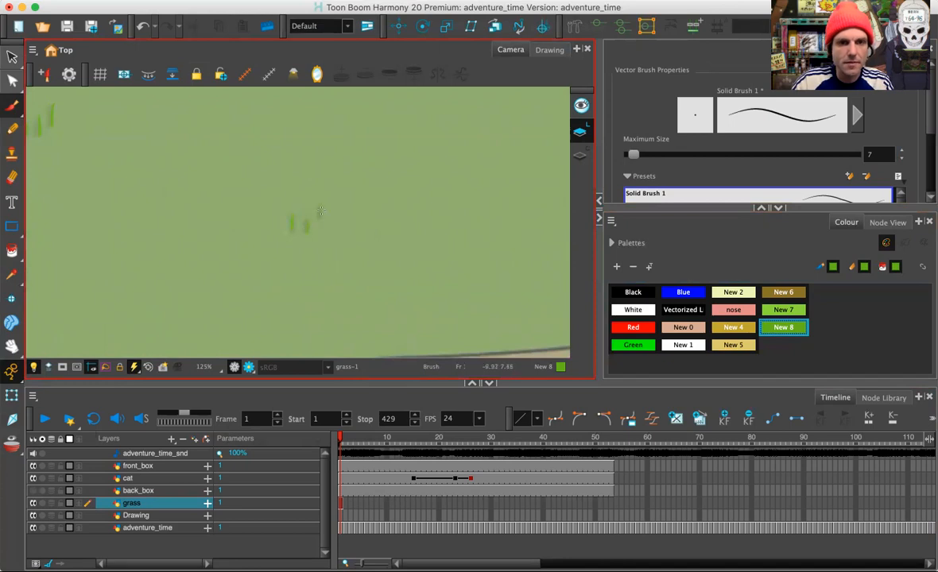
key("1")
key("1")
left_click_drag(513, 235, 363, 281)
key("2")
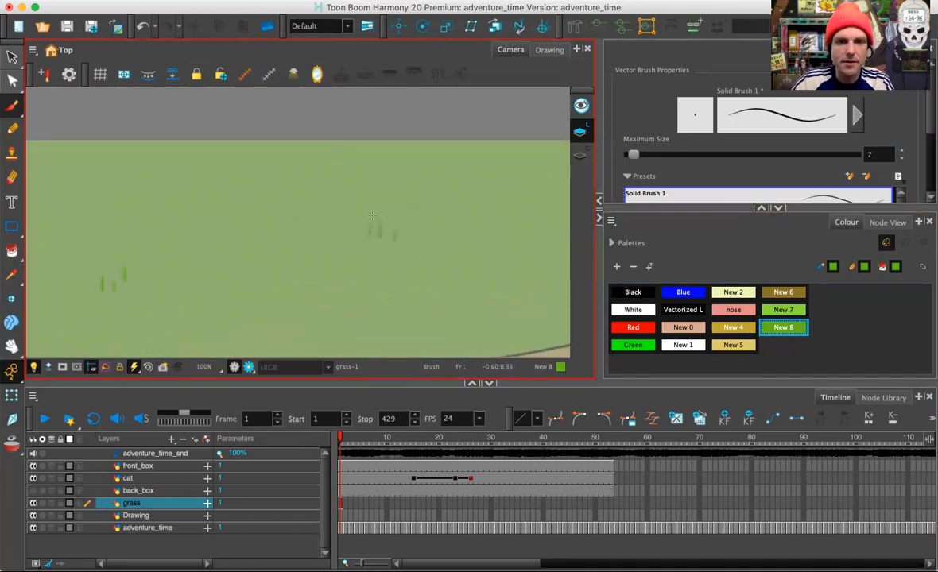
left_click_drag(557, 235, 214, 240)
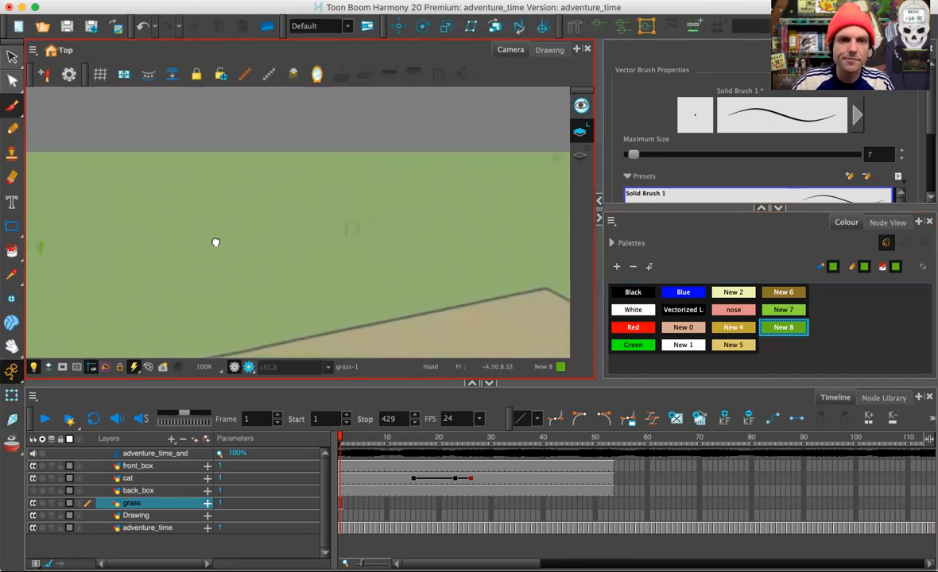
left_click_drag(358, 208, 300, 234)
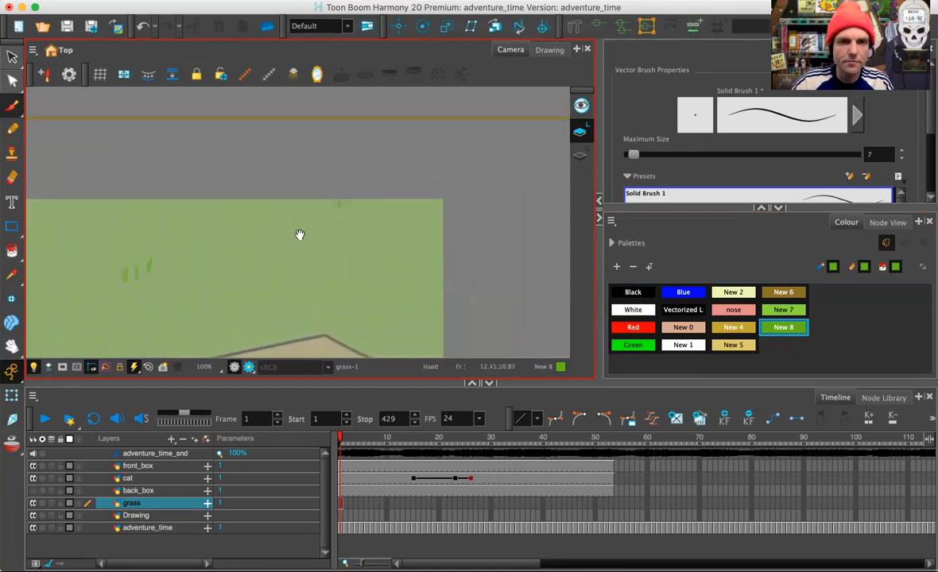
mouse_move(255, 270)
left_mouse_down()
mouse_move(201, 235)
mouse_move(502, 278)
mouse_move(222, 279)
mouse_move(245, 276)
mouse_move(279, 203)
mouse_move(249, 175)
left_mouse_up()
left_click_drag(305, 262, 303, 275)
left_click_drag(176, 125, 210, 245)
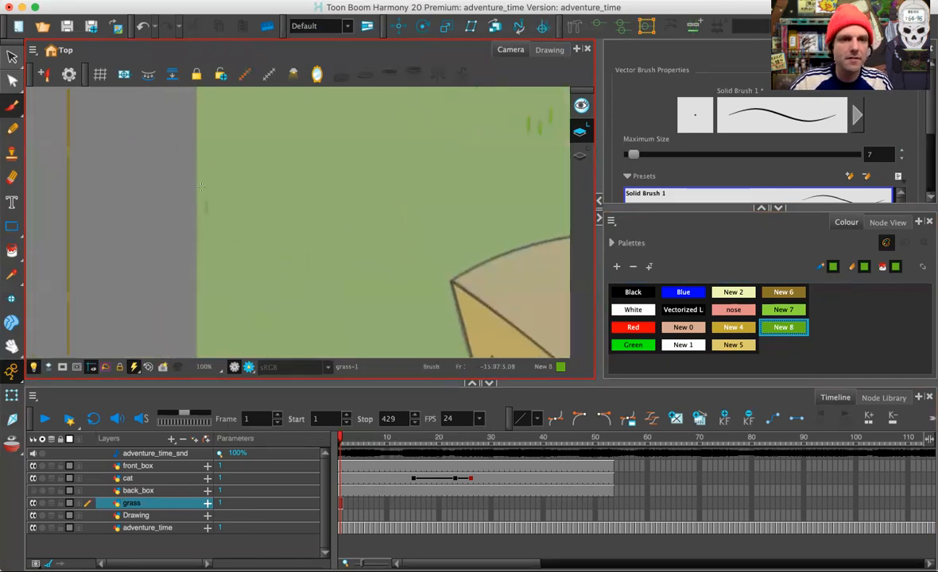
left_click_drag(436, 292, 312, 169)
left_click_drag(299, 212, 124, 148)
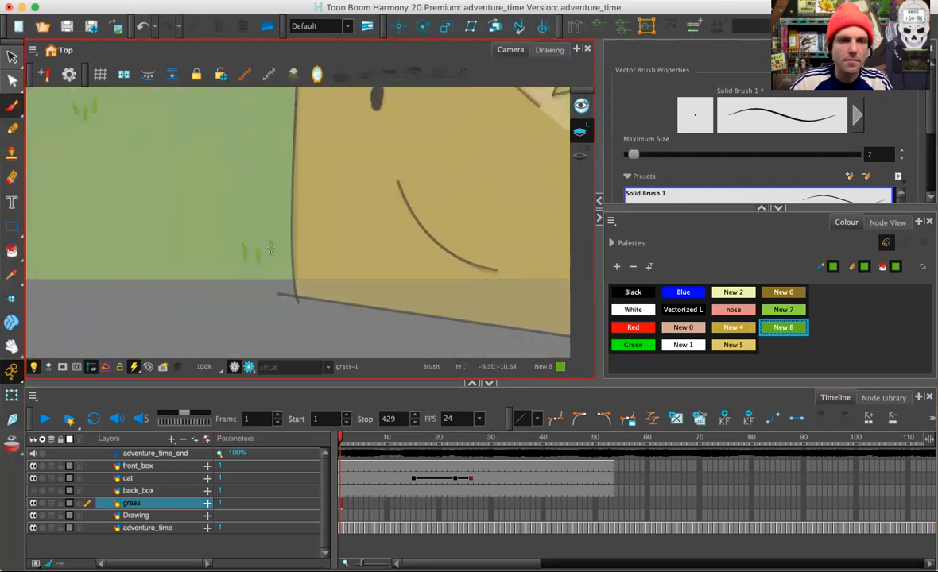
left_click_drag(271, 249, 270, 260)
Fill the background rectangle of the grass drawing with New 7 using the Paint tool
key("1")
key("1")
key("1")
key("1")
mouse_move(377, 168)
left_mouse_down()
mouse_move(219, 329)
mouse_move(340, 245)
left_mouse_up()
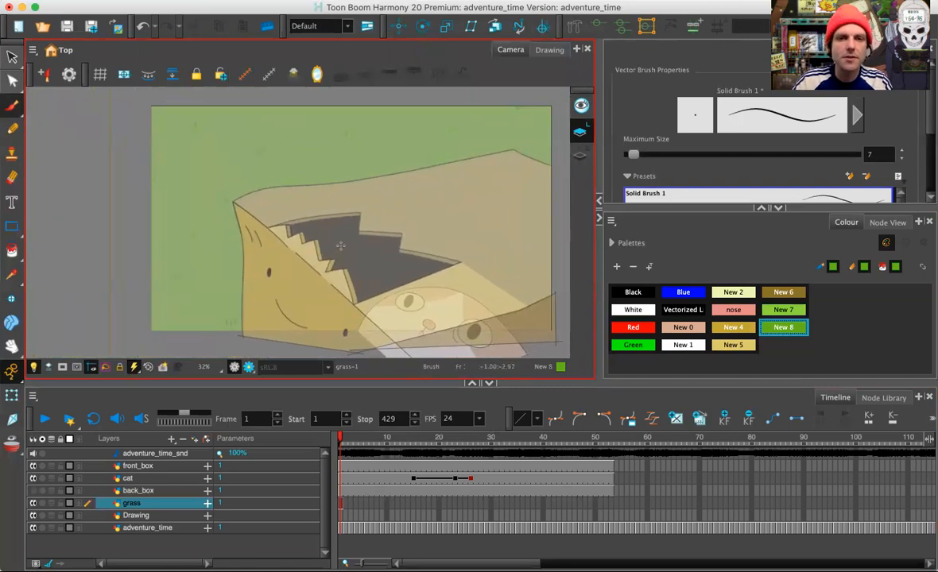
left_click(784, 309)
left_click(11, 252)
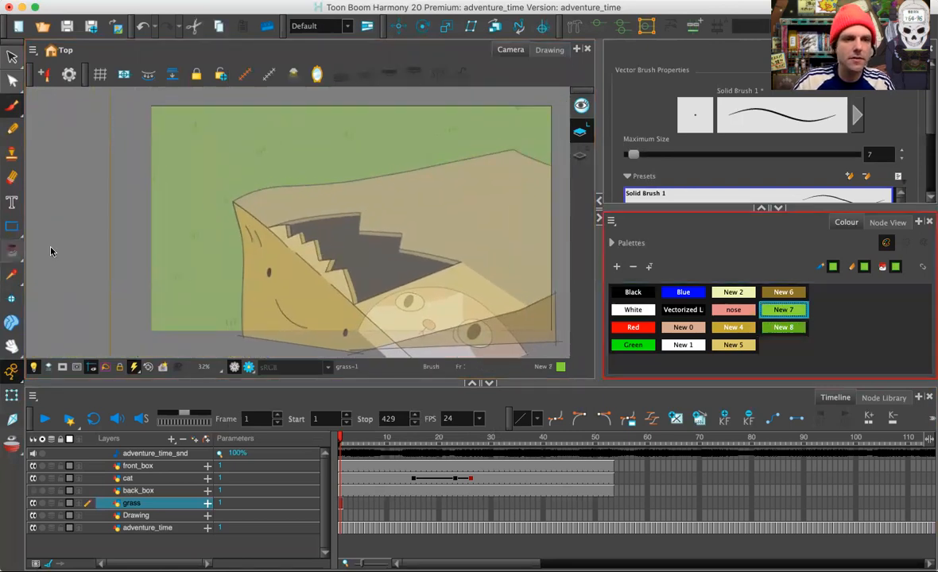
left_click(198, 321)
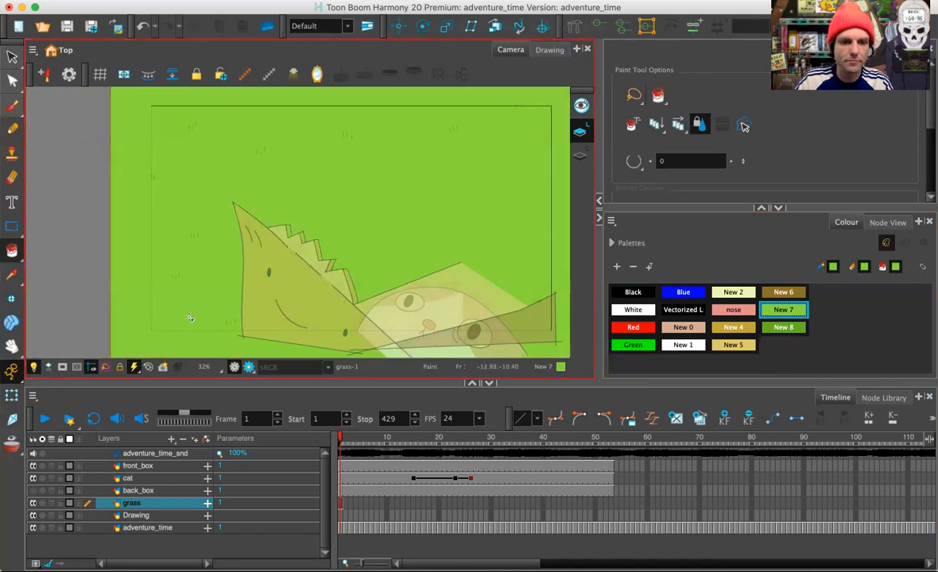
Extend the exposure of the grass drawing to frame 53 in Overwrite mode
right_click(338, 509)
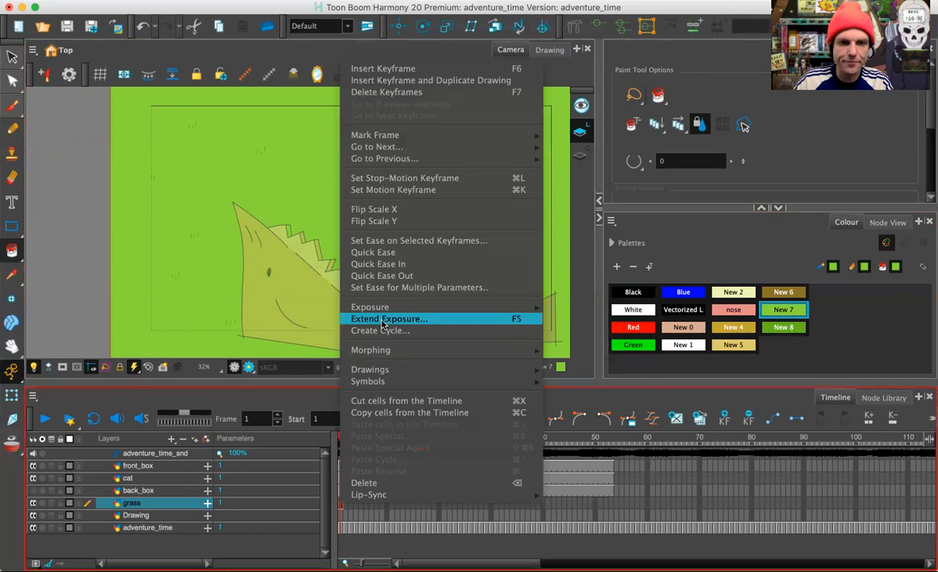
left_click(383, 321)
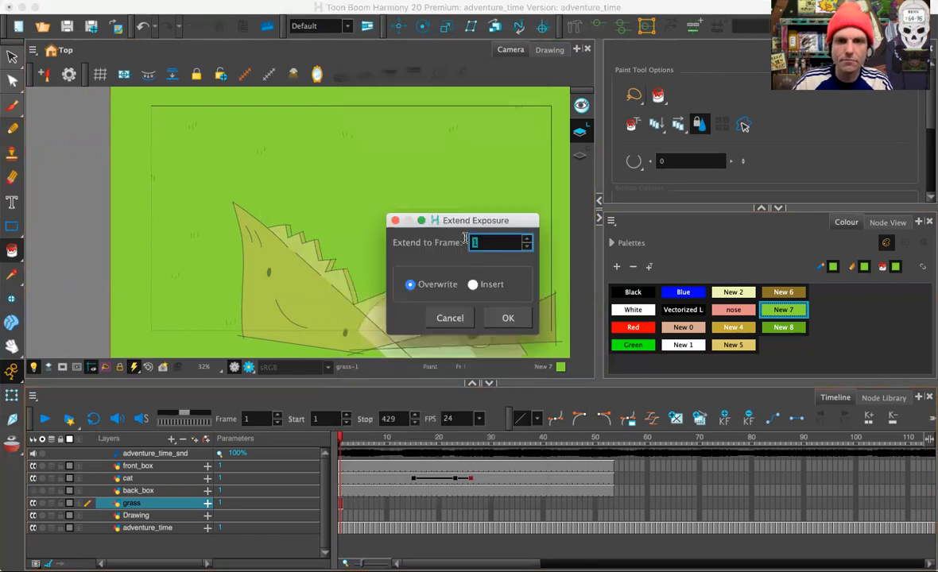
type("50")
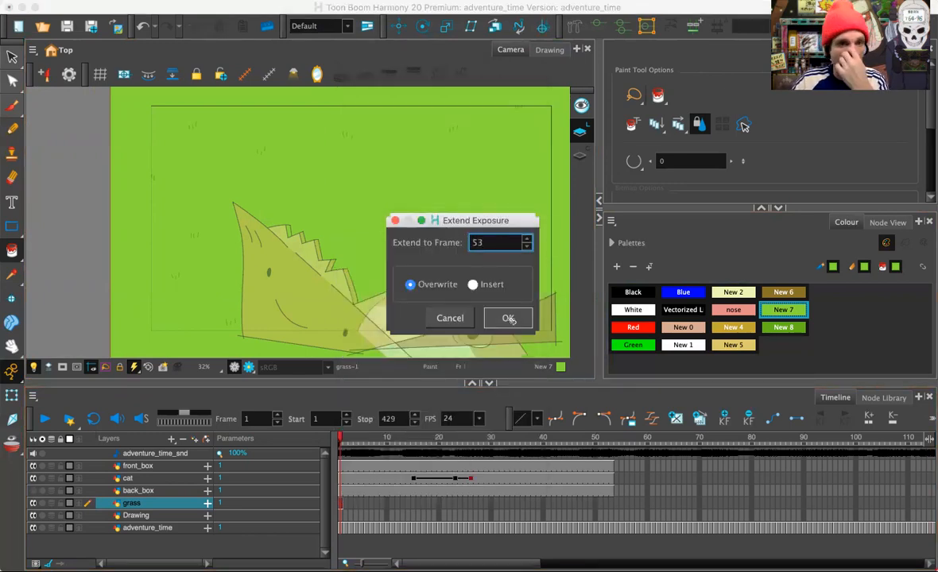
left_click(506, 315)
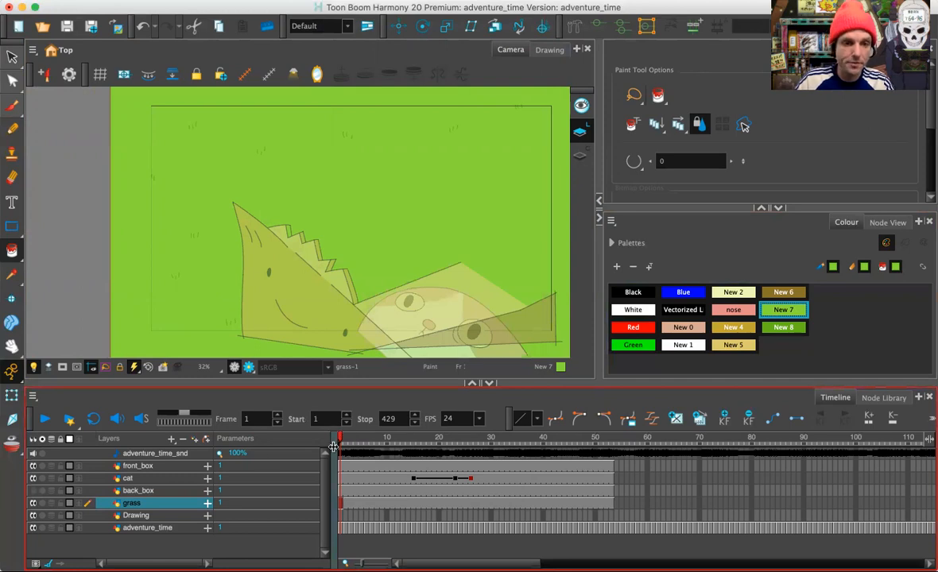
left_click(137, 469)
left_click(149, 480)
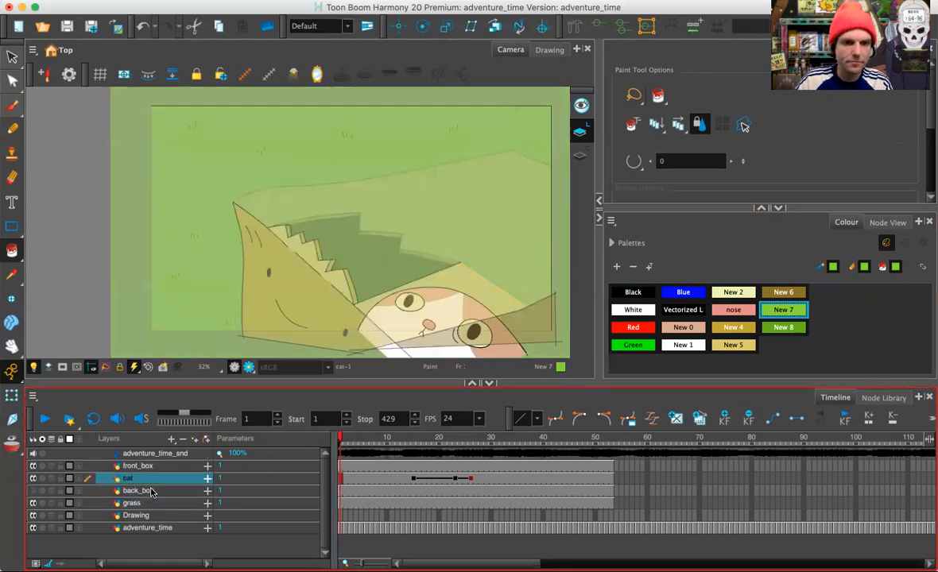
left_click(155, 494)
double_click(155, 503)
left_click(159, 468)
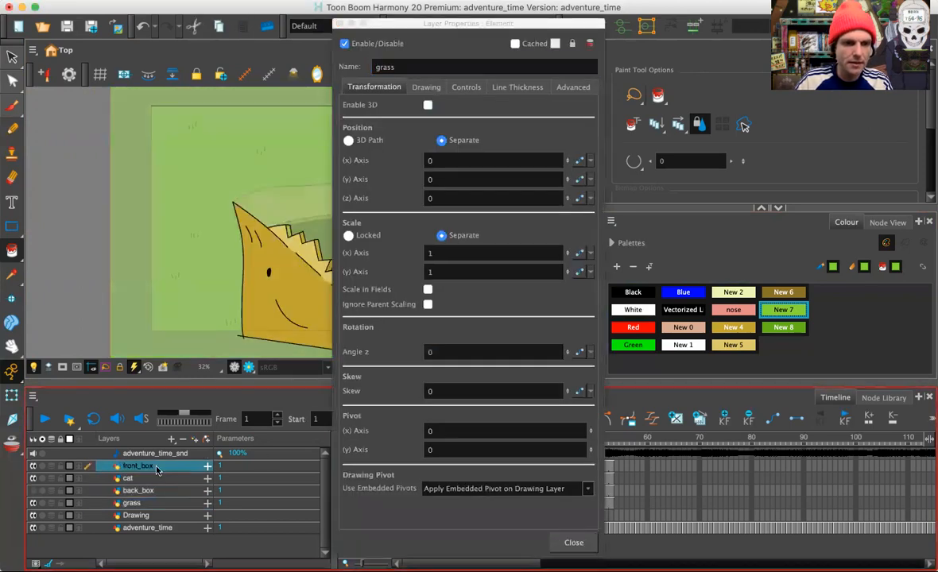
left_click(340, 23)
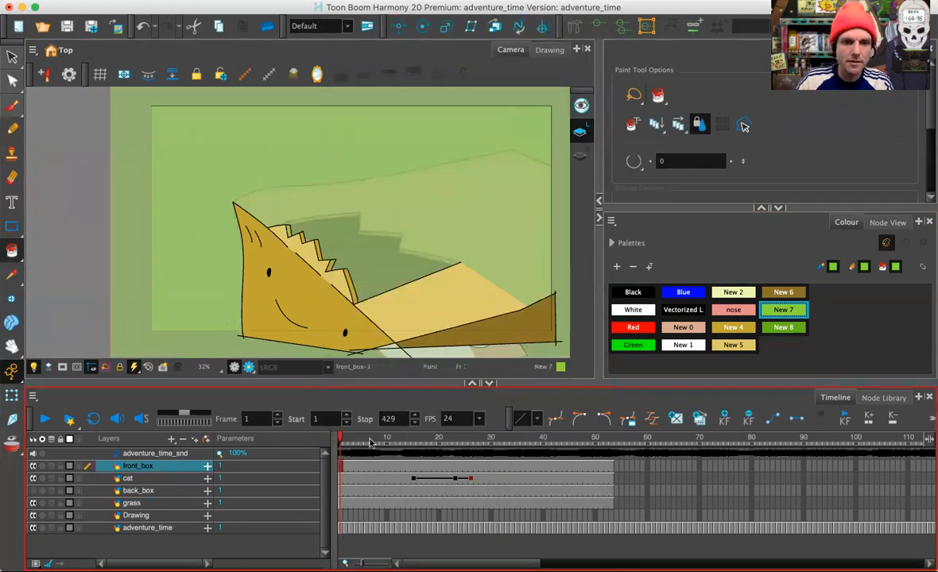
Turn off the light table and make the back_box layer visible again, moving the playhead to frame 28
left_click_drag(347, 438, 458, 469)
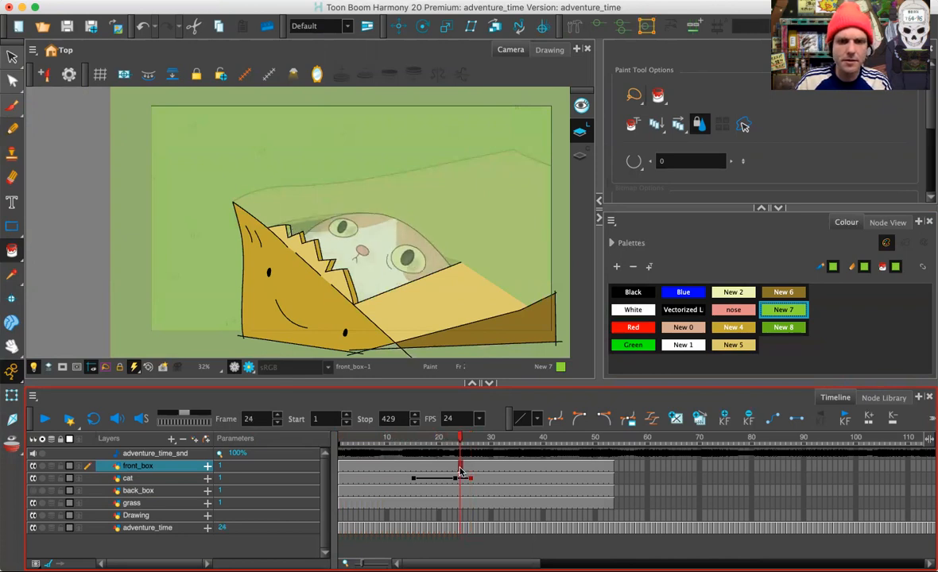
left_click(34, 367)
left_click_drag(454, 435, 409, 437)
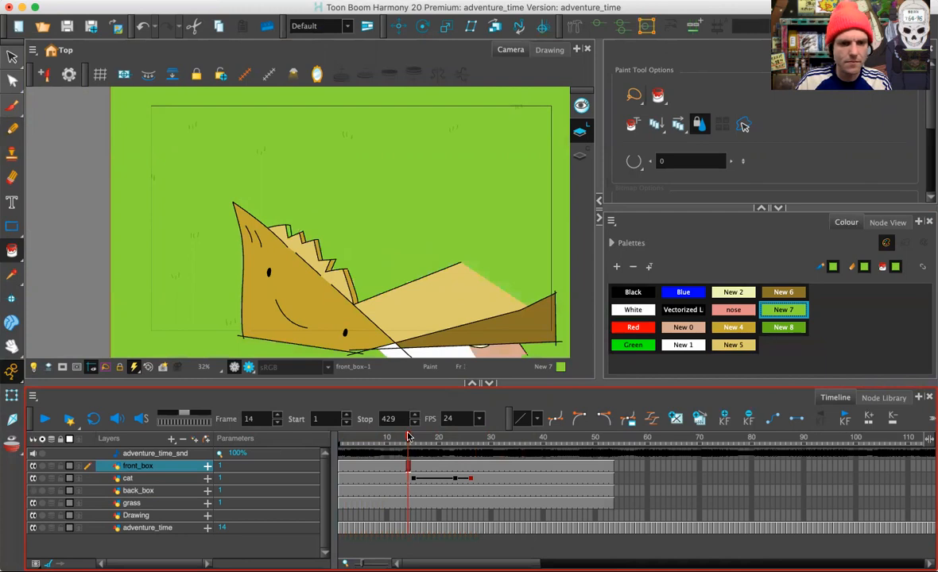
left_click(33, 492)
left_click_drag(401, 438, 482, 443)
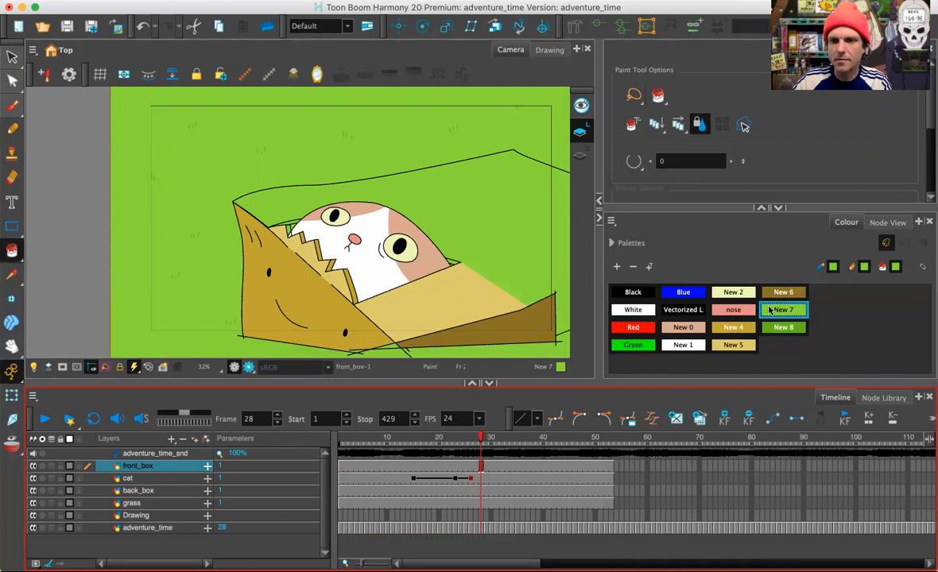
Fill the large upper face of the box on back_box with New 5 using the Paint tool
left_click(745, 347)
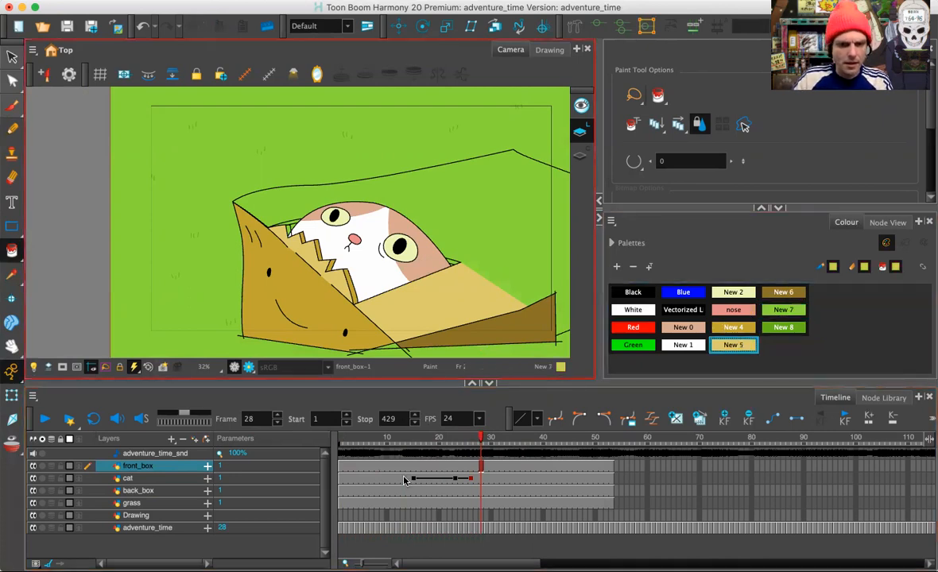
left_click(481, 491)
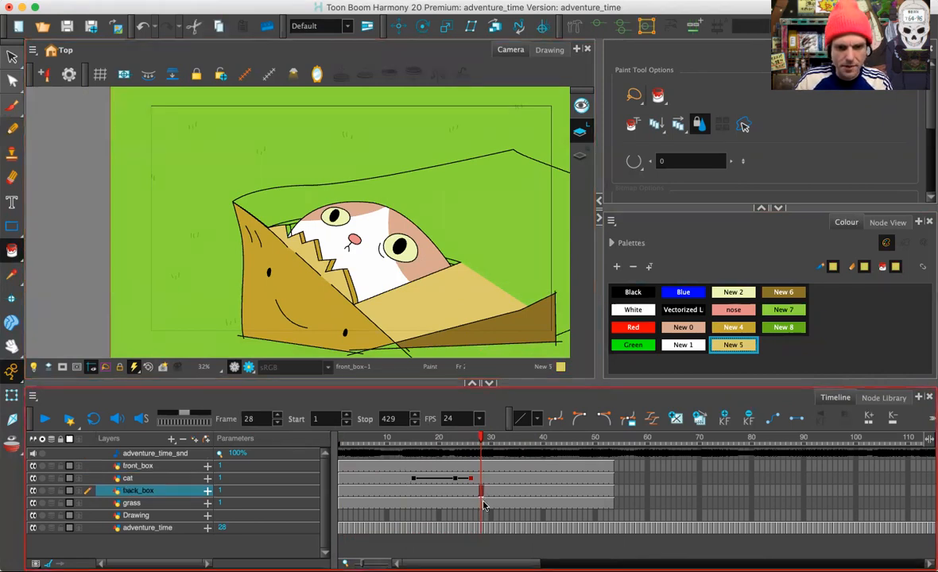
left_click(477, 263)
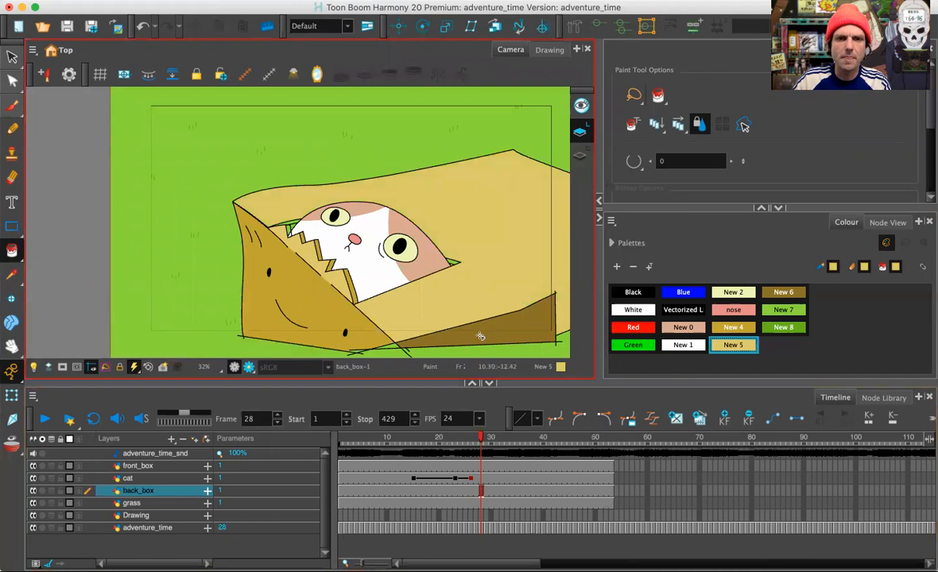
Hide the cat layer and fill the thin strips along the torn hole's back edge with New 4
left_click(32, 478)
scroll(390, 269, "up", 2)
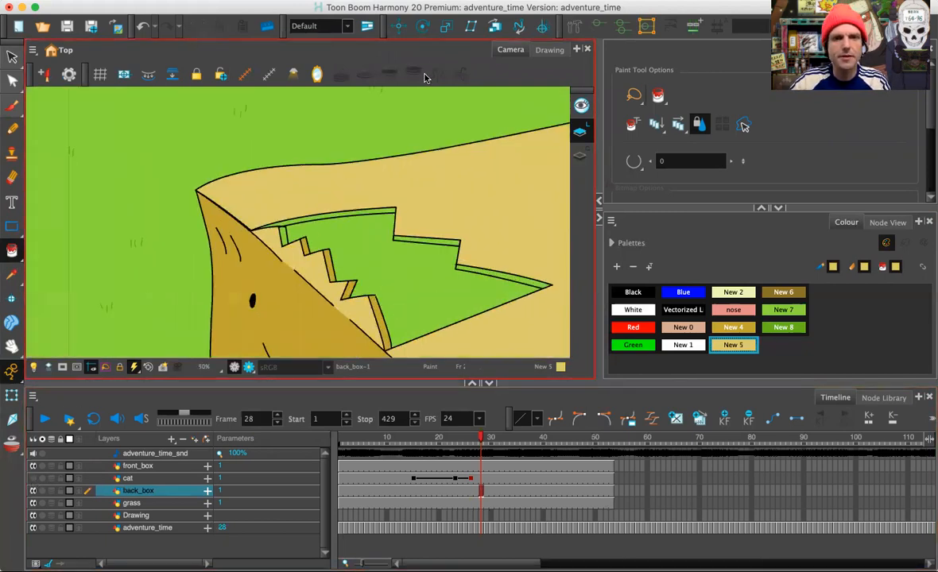
scroll(390, 268, "up", 2)
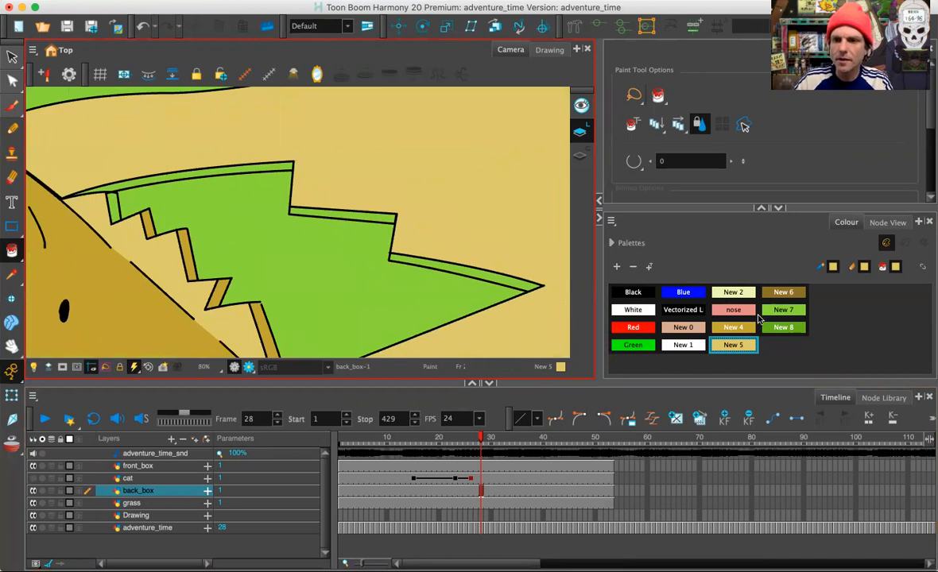
left_click(743, 330)
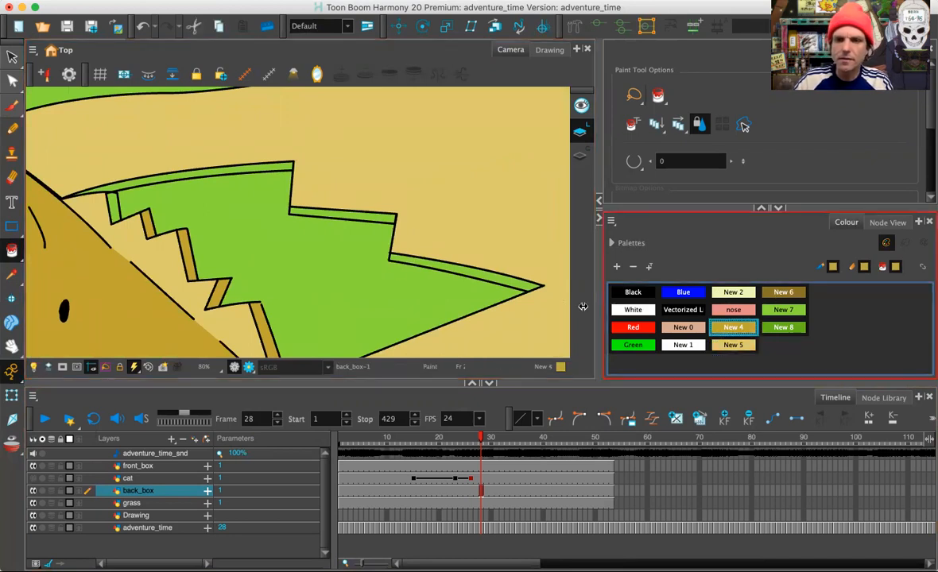
left_click(398, 262)
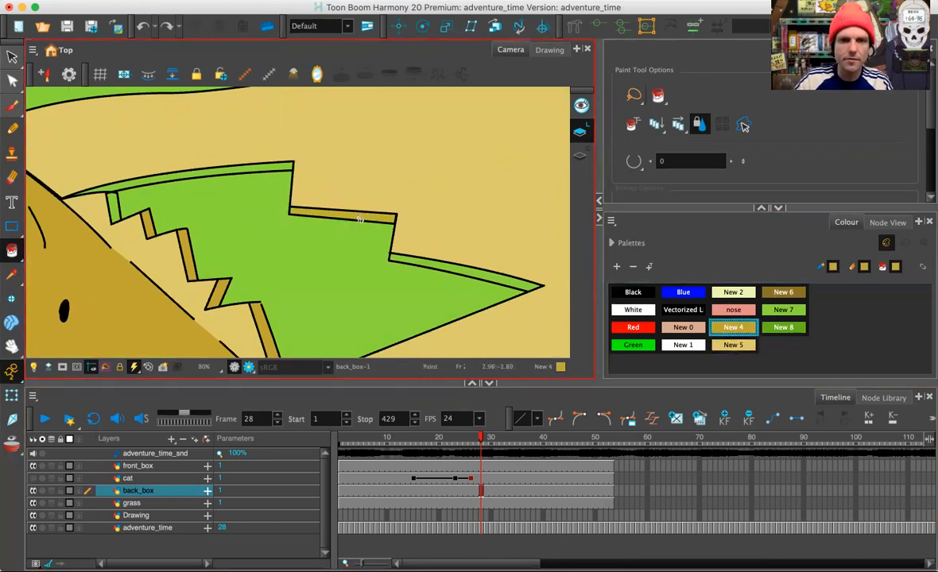
left_click(259, 167)
left_click(493, 288)
Touch up the outline joints at the pointed end of the torn hole with the Brush tool in Black
key("2")
key("2")
left_click_drag(468, 270, 326, 218)
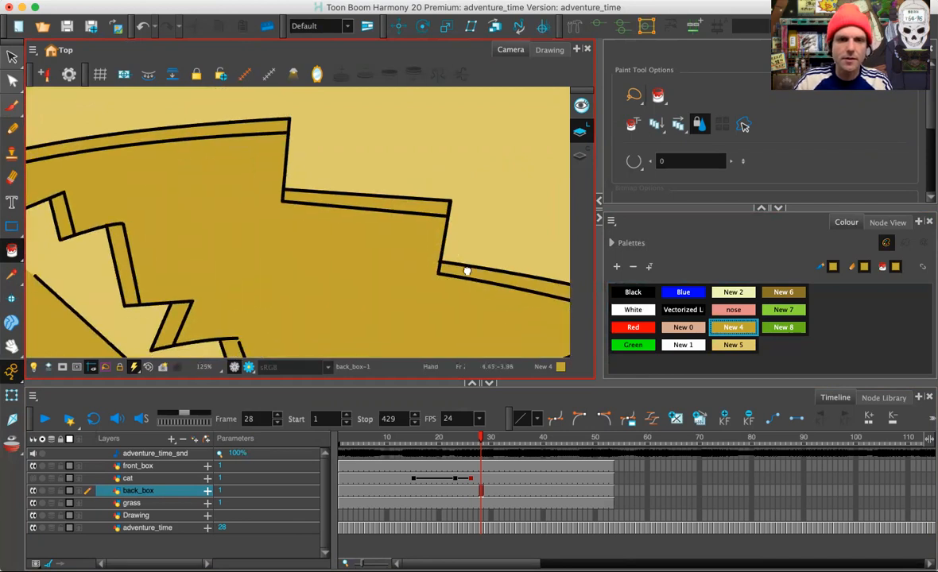
key("2")
left_click(12, 105)
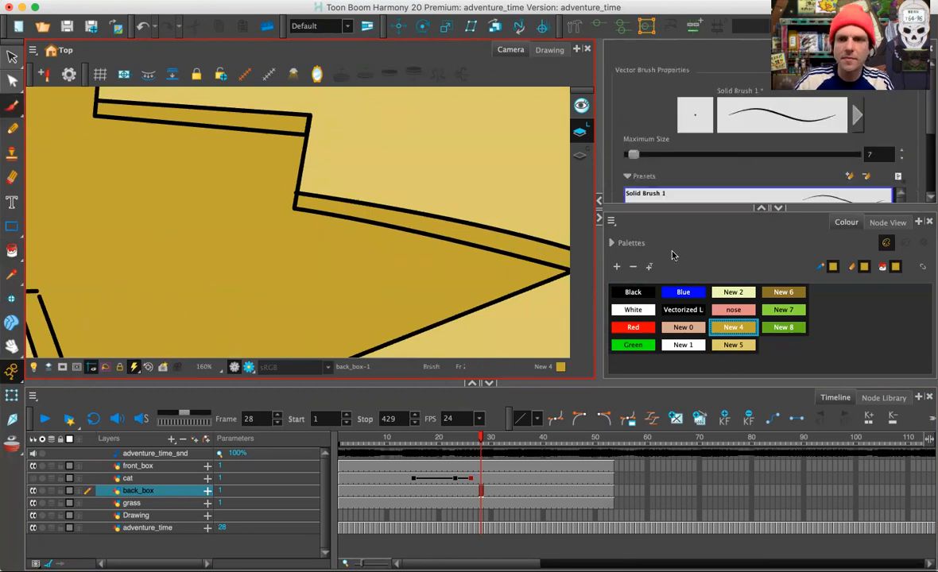
left_click(632, 291)
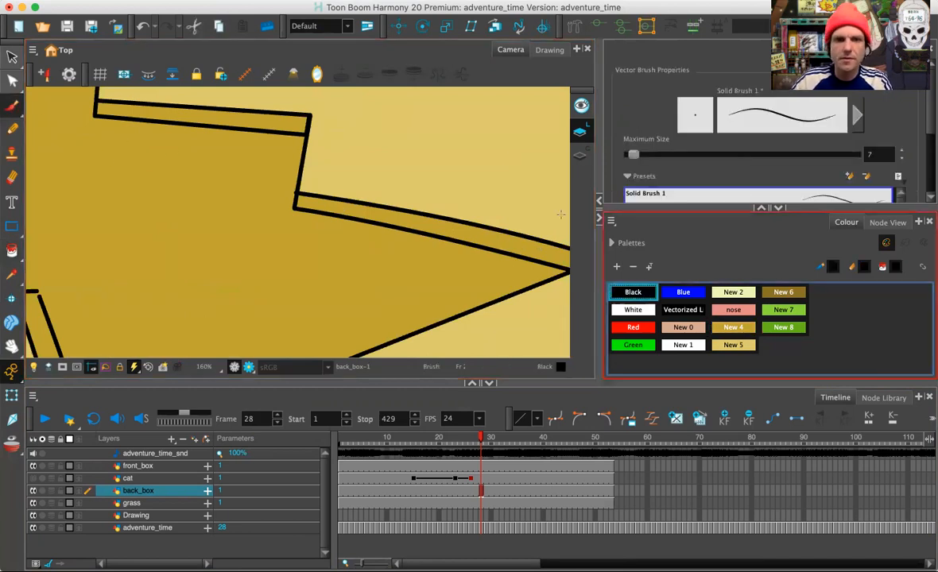
key("2")
key("2")
key("2")
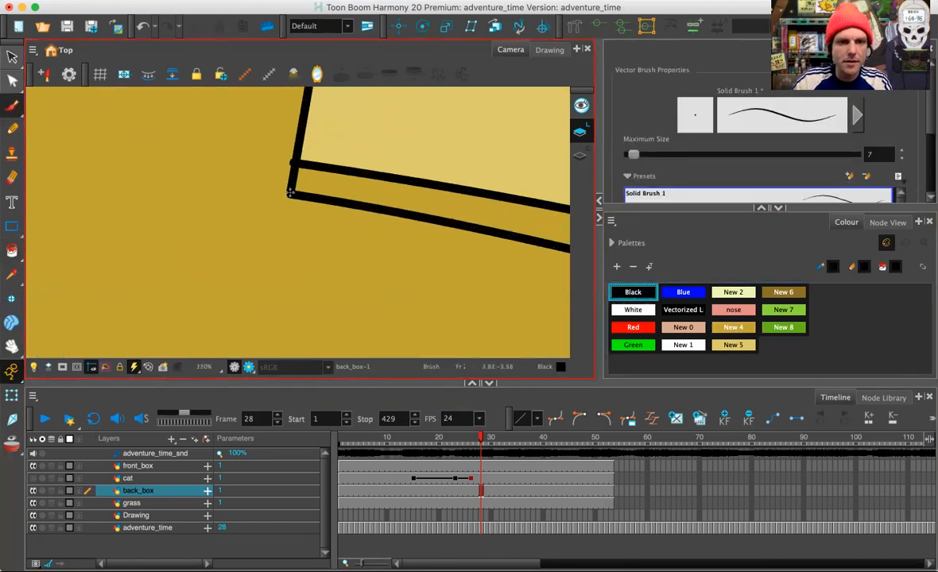
key("space")
left_click_drag(510, 250, 291, 159)
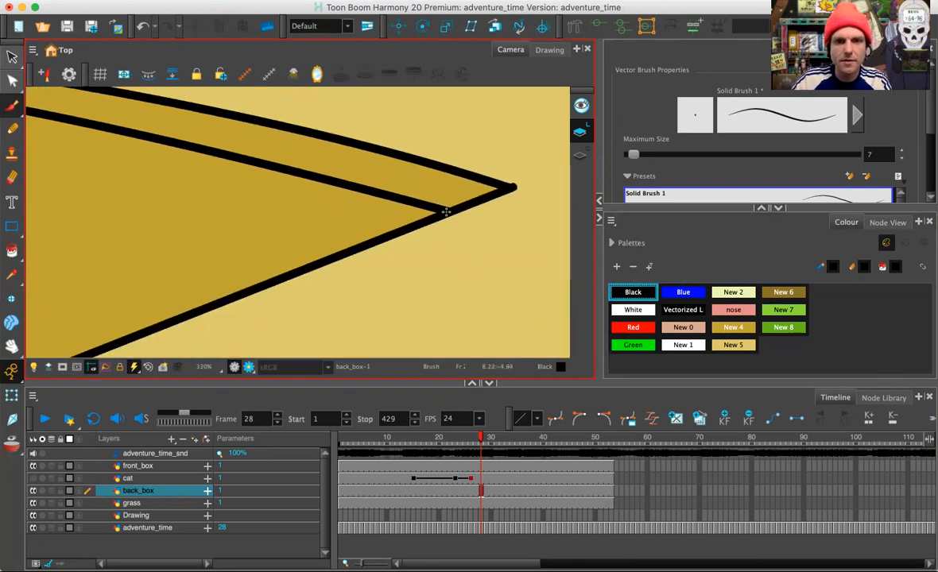
key("super+z")
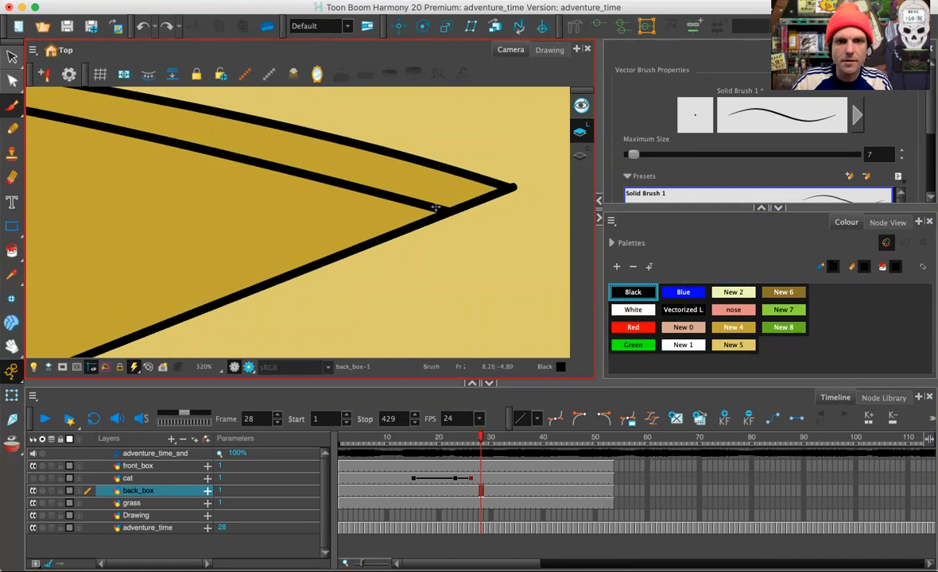
left_click(494, 185)
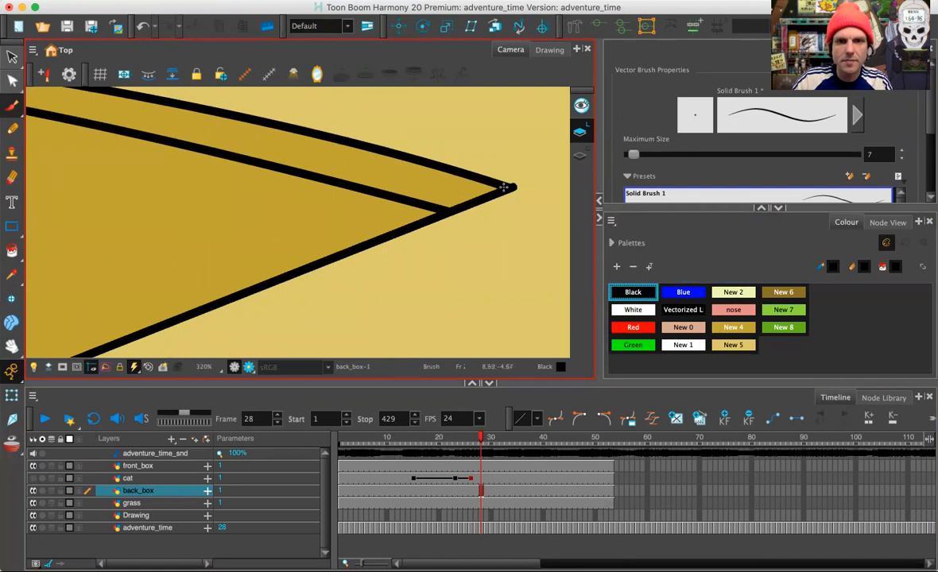
Try to fill the inside of the torn hole with Black using the Paint tool and undo the fill
key("1")
key("space")
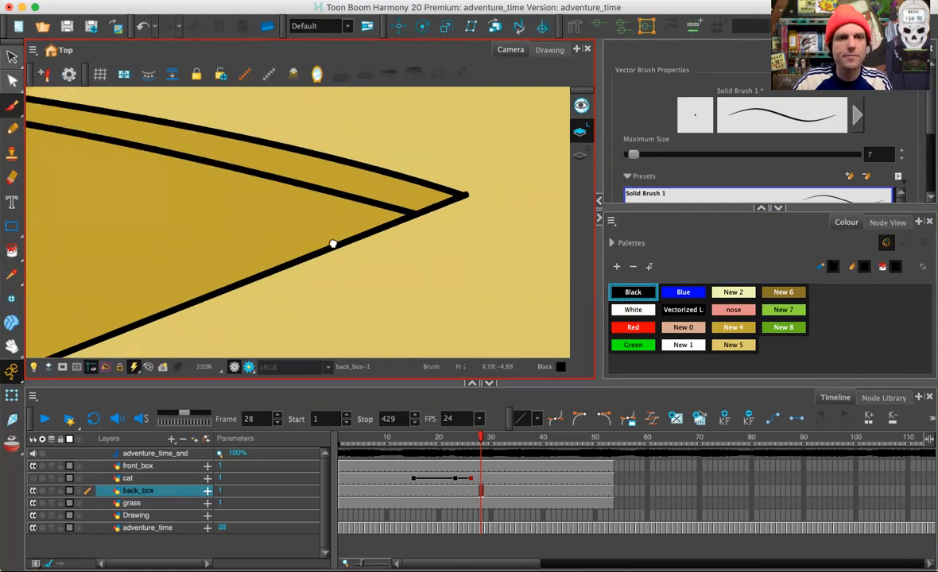
key("1")
key("1")
key("1")
left_click_drag(331, 242, 588, 273)
left_click_drag(312, 210, 303, 210)
key("alt+i")
left_click(286, 237)
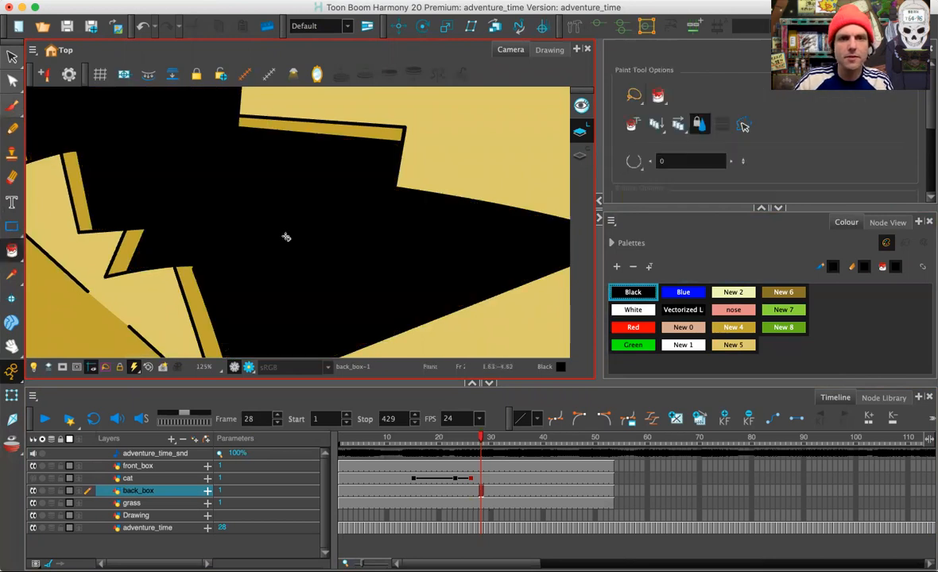
key("2")
key("super+z")
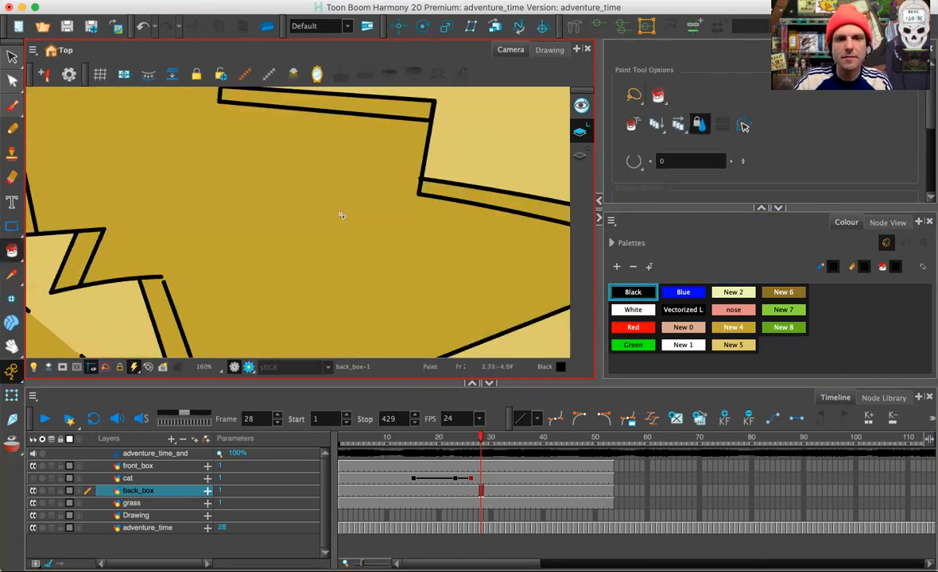
Close the gaps in the back_box drawing with a size of 9.245 and fill the torn hole with Black
key("2")
key("2")
key("space")
left_click_drag(475, 224, 255, 203)
key("1")
key("1")
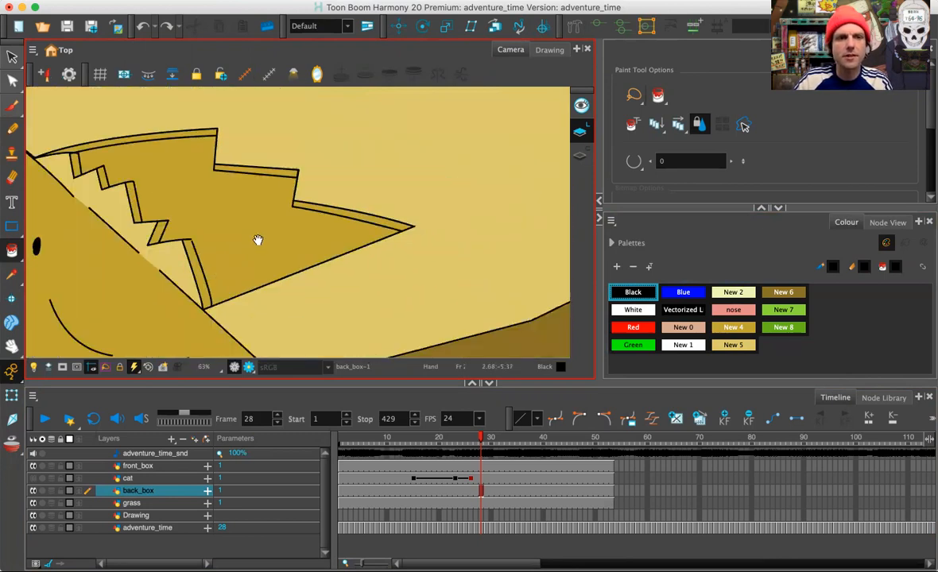
left_click_drag(312, 237, 353, 243)
left_click(333, 1)
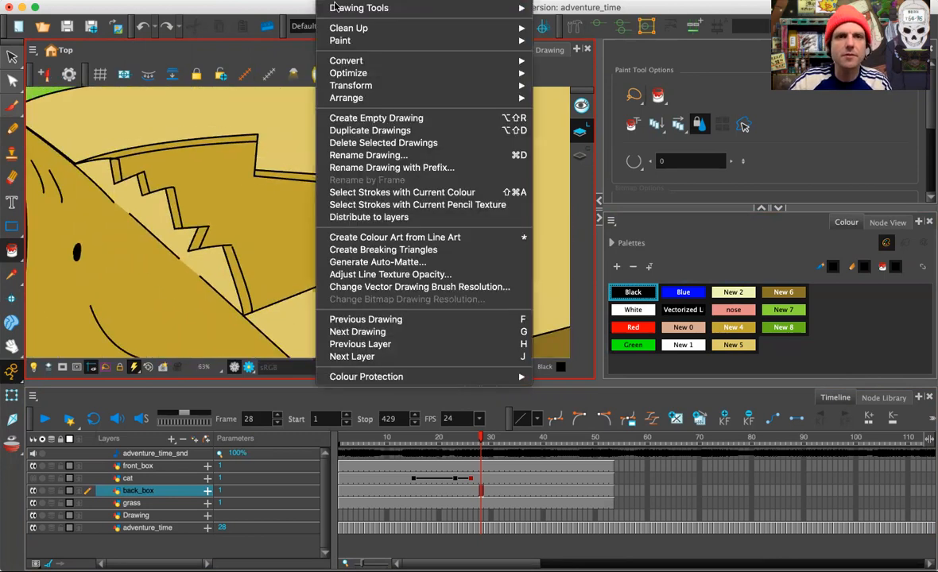
mouse_move(475, 26)
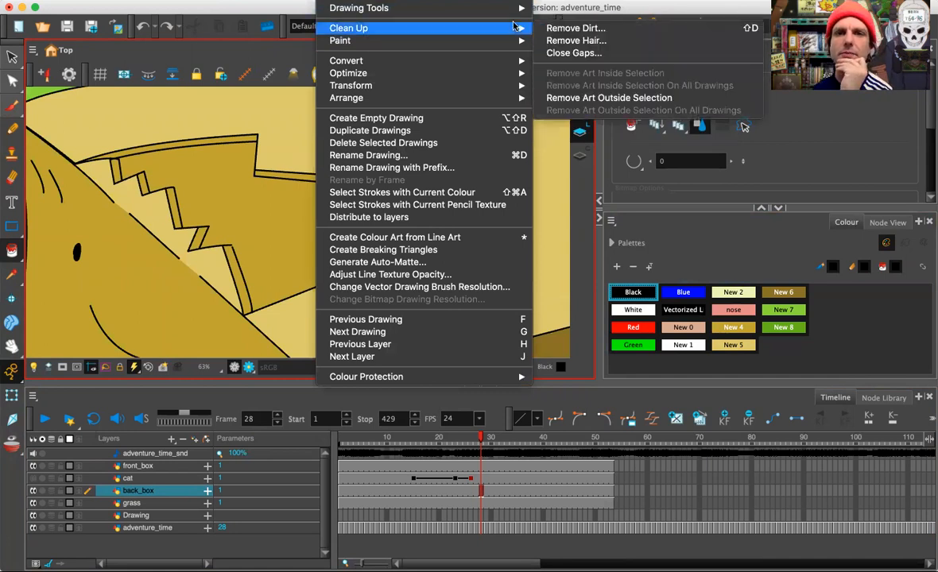
left_click(559, 54)
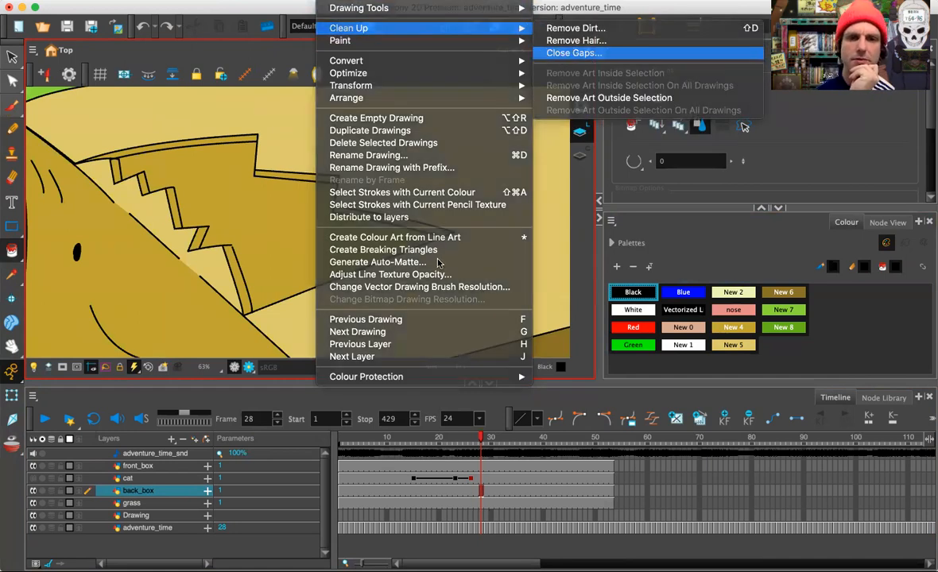
mouse_move(451, 261)
left_mouse_down()
mouse_move(470, 261)
mouse_move(459, 260)
left_mouse_up()
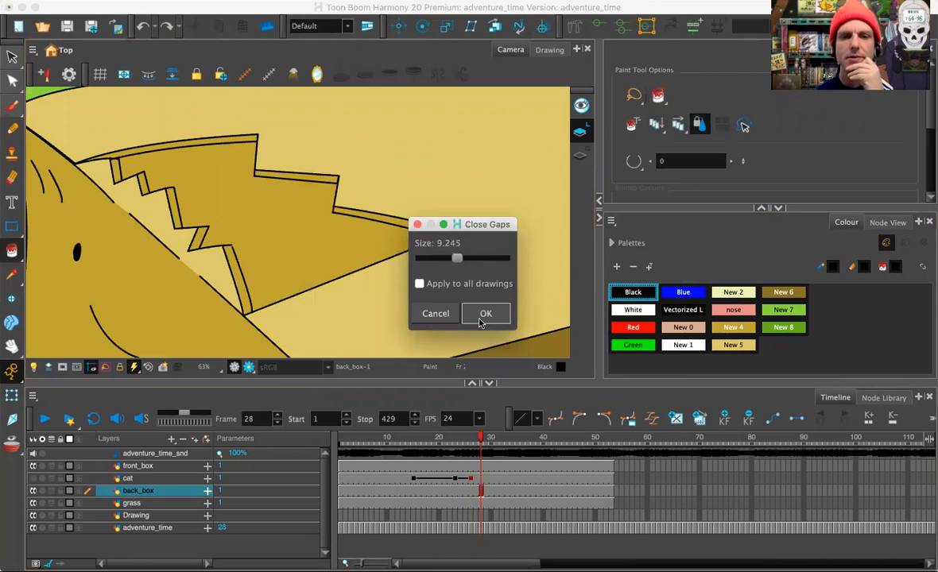
left_click(483, 314)
left_click(310, 232)
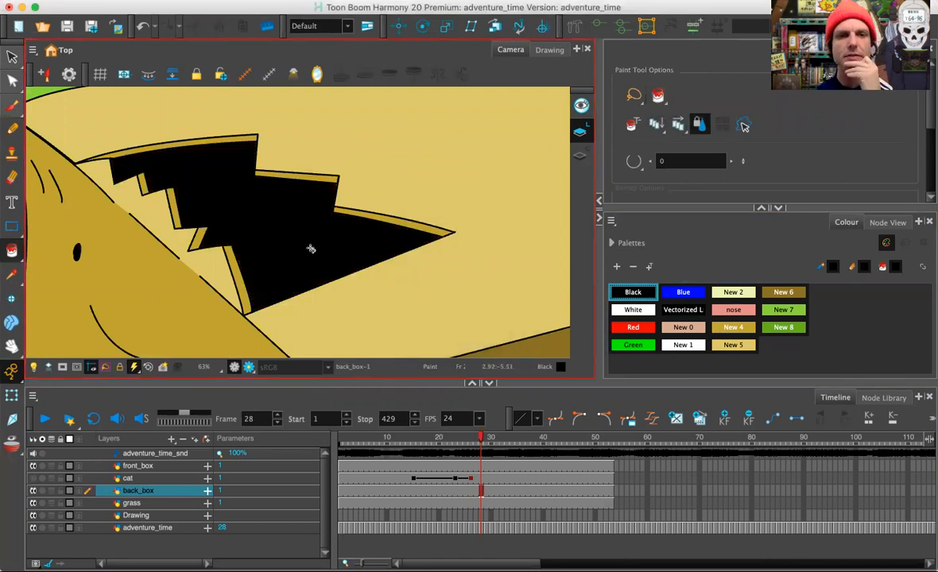
Show the cat layer again and scrub the timeline to check its movement inside the painted box
mouse_move(409, 439)
left_mouse_down()
mouse_move(350, 442)
mouse_move(413, 442)
left_mouse_up()
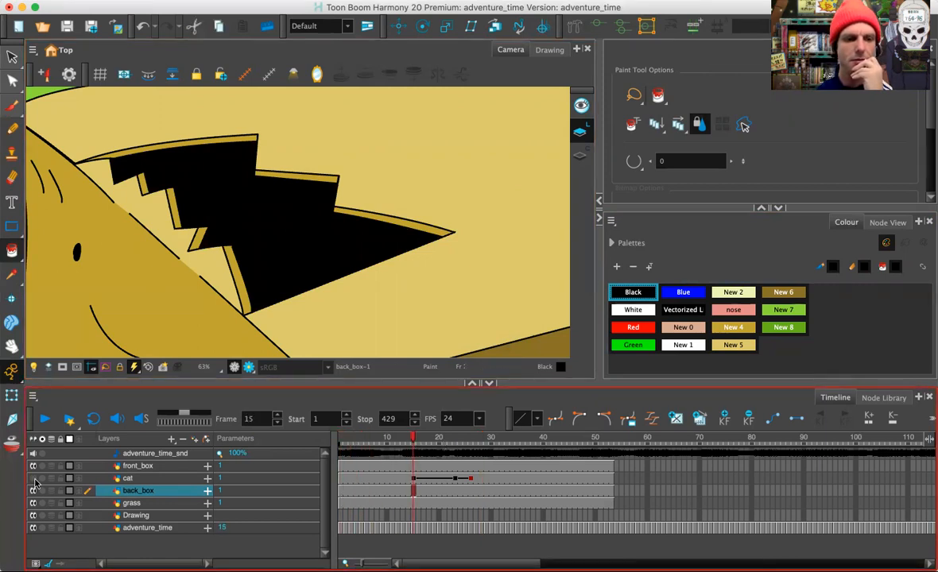
left_click_drag(413, 442, 512, 447)
left_click(453, 62)
key("1")
key("1")
key("1")
key("2")
mouse_move(351, 233)
left_mouse_down()
mouse_move(371, 269)
mouse_move(397, 267)
left_mouse_up()
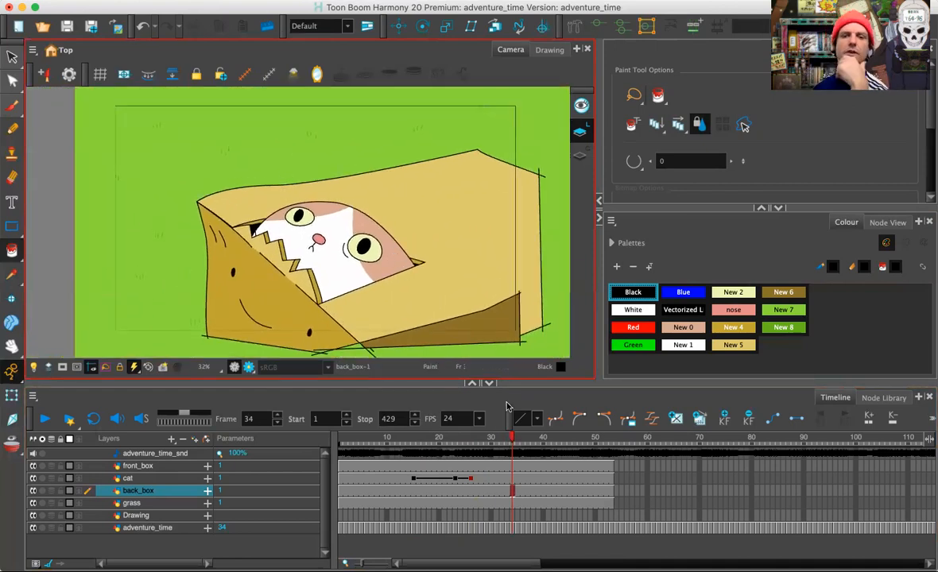
left_click_drag(491, 437, 450, 468)
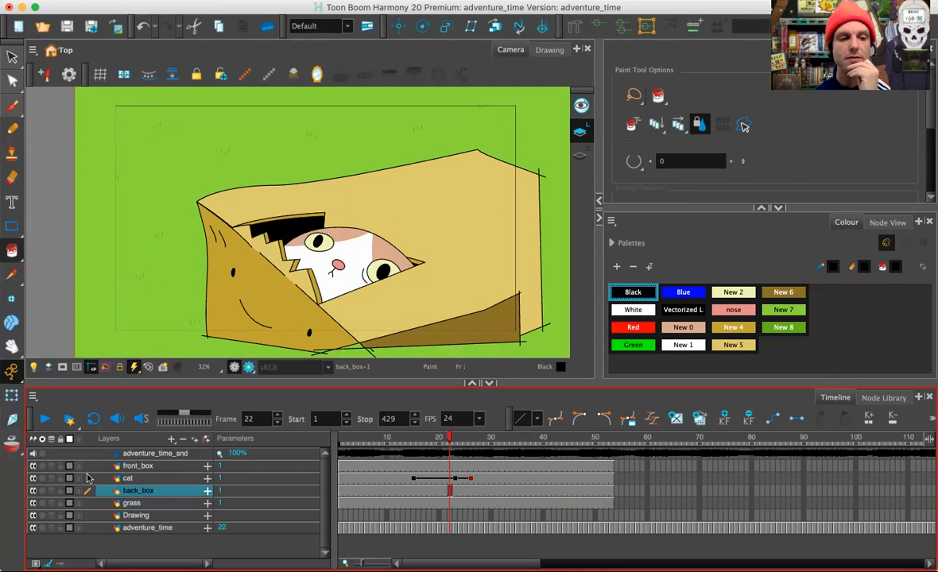
Hide the cat, front_box, back_box and grass layers to expose the reference, and go to frame 52
left_click(33, 479)
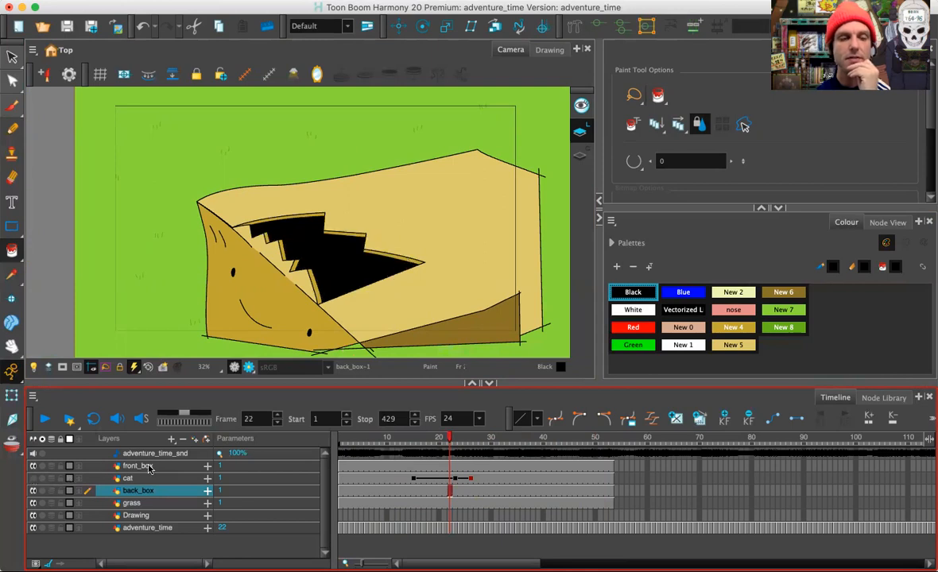
left_click(33, 466)
left_click(32, 490)
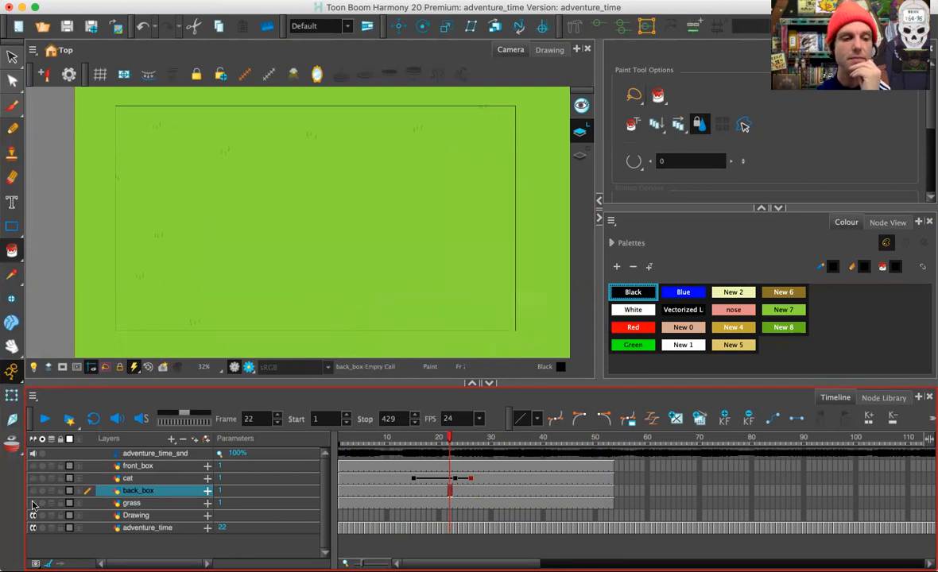
left_click(33, 503)
left_click_drag(449, 442, 606, 443)
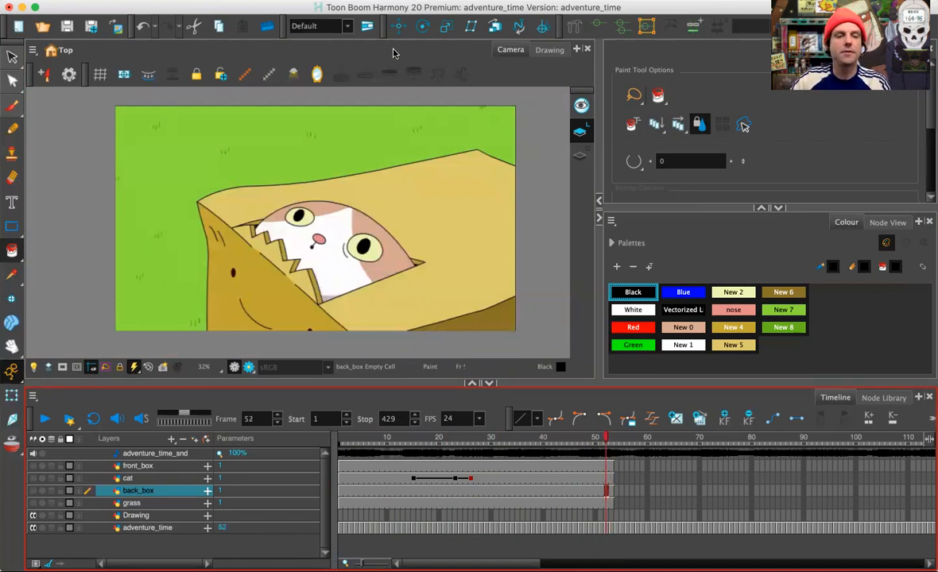
Examine the reference cat's mouth shapes up close from frame 52 back to 39 and select the front_box layer
scroll(377, 203, "up", 10)
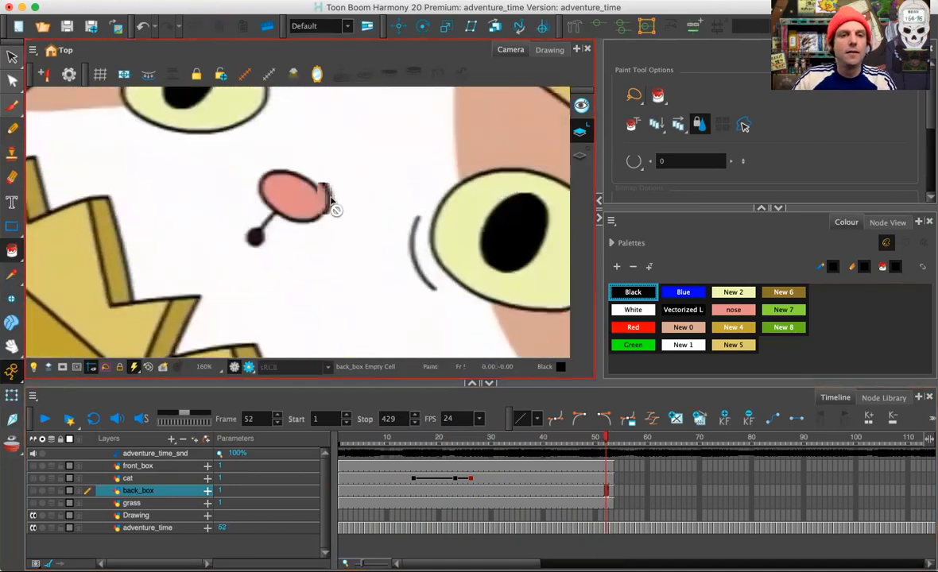
key("2")
key("2")
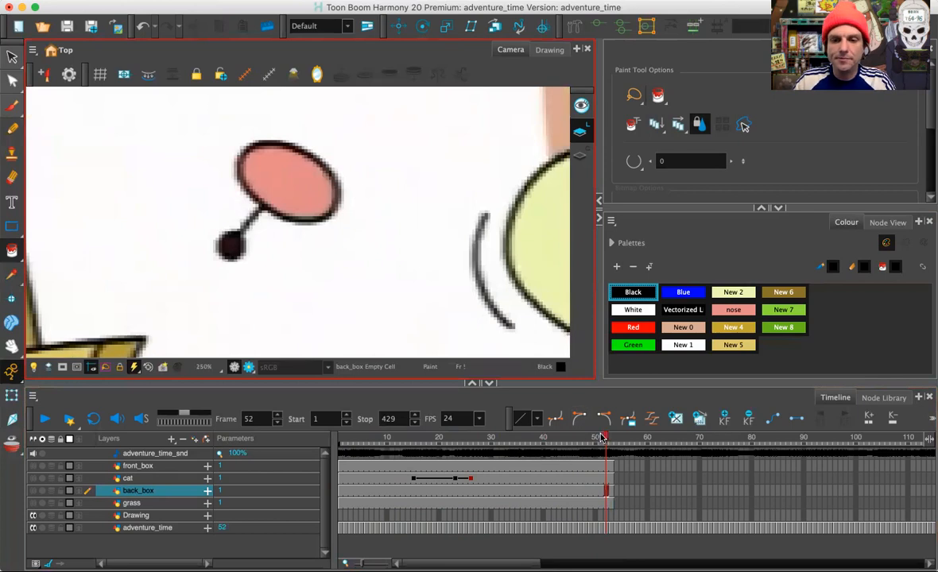
mouse_move(602, 439)
left_mouse_down()
mouse_move(515, 440)
mouse_move(538, 439)
left_mouse_up()
left_click(139, 466)
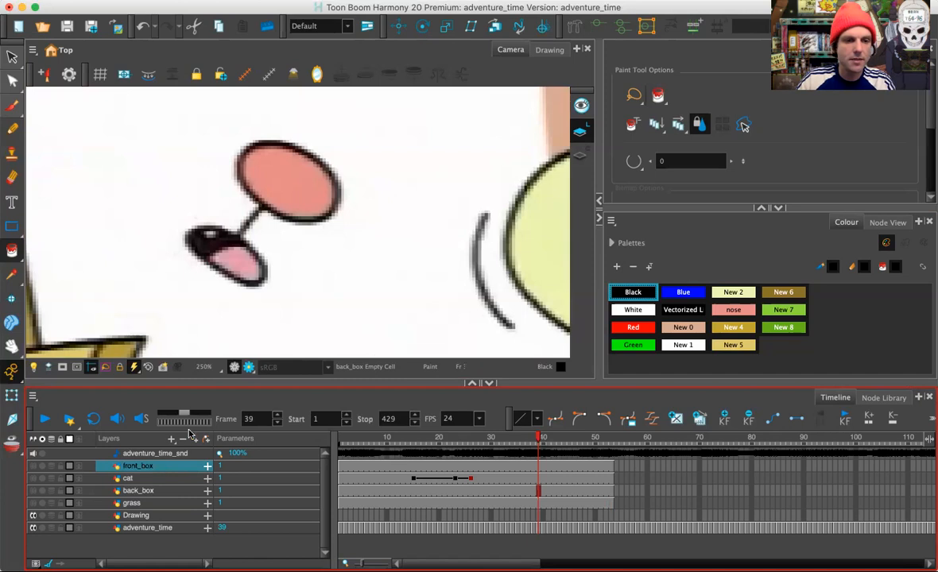
Add a vector drawing layer named mouth above the front_box layer
left_click(172, 441)
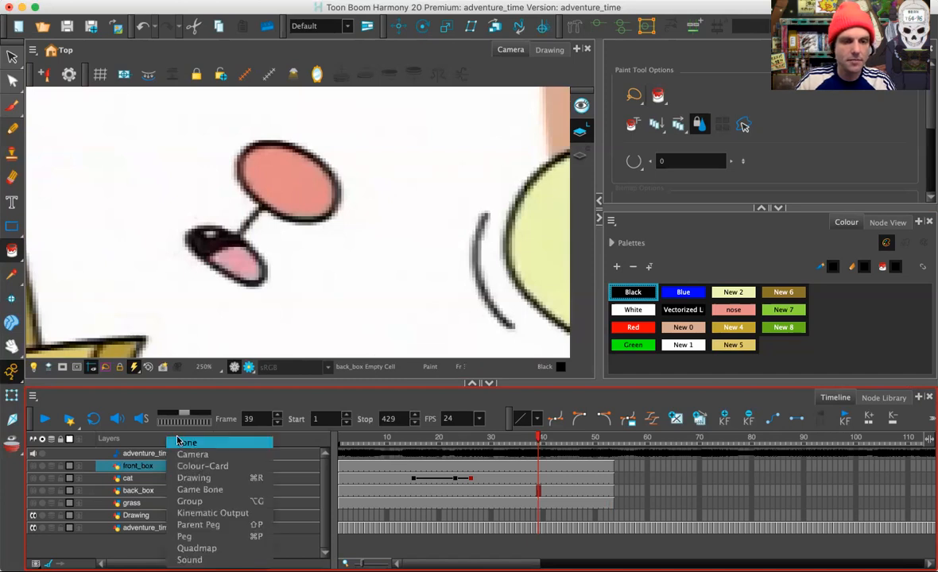
left_click(193, 477)
type("mouth")
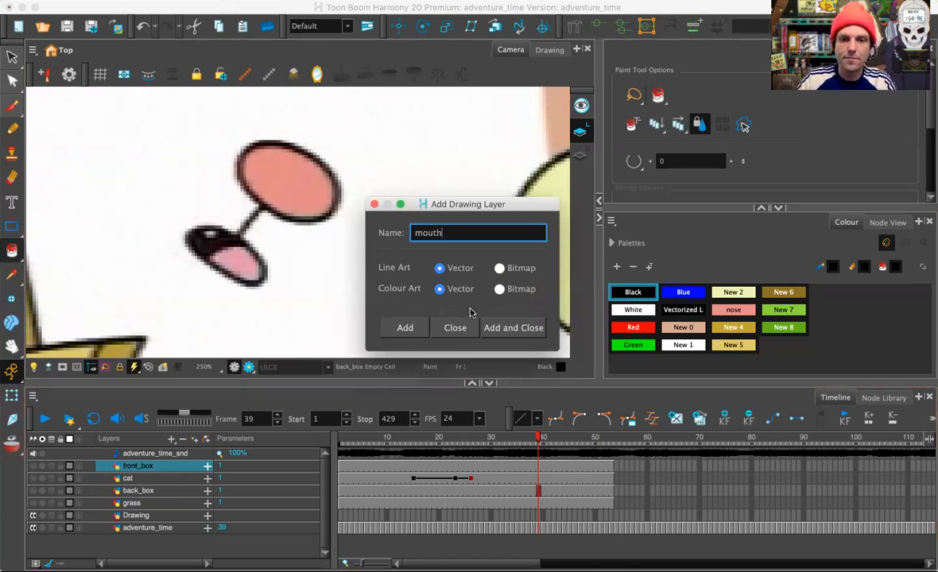
left_click(514, 333)
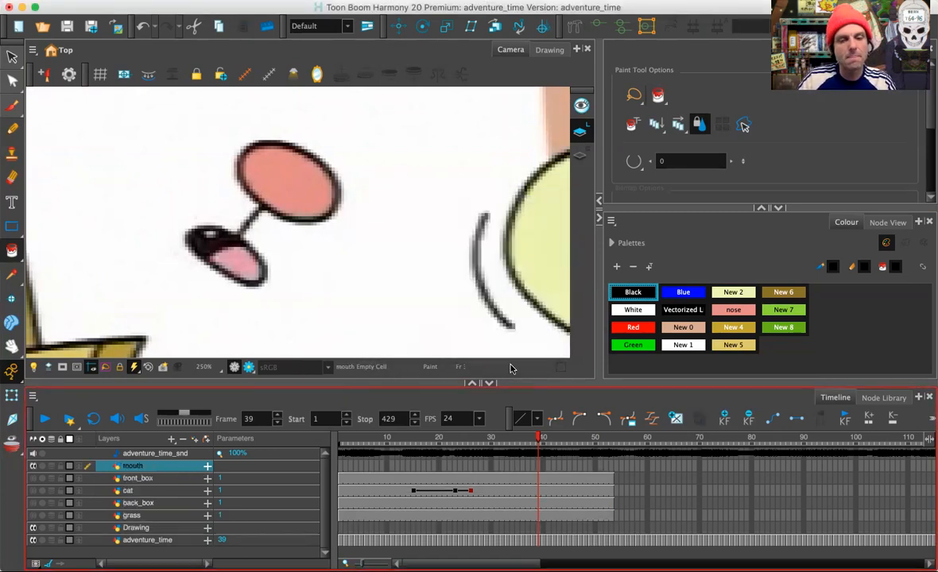
Turn on the light table and outline the small open mouth on frame 39 with the size 7 Black brush
left_click(12, 106)
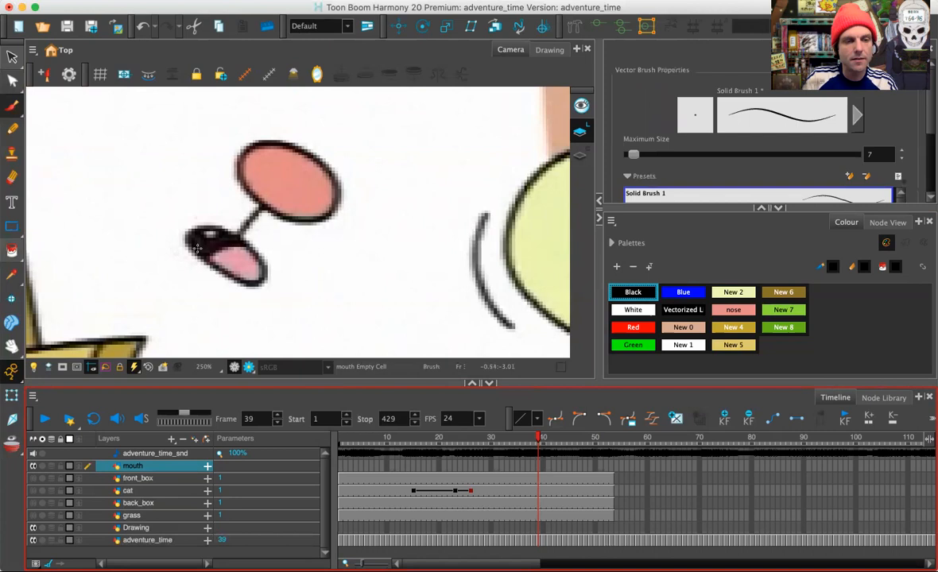
left_click(34, 366)
mouse_move(200, 225)
left_mouse_down()
mouse_move(185, 243)
mouse_move(213, 274)
left_mouse_up()
mouse_move(248, 285)
left_mouse_down()
mouse_move(259, 260)
mouse_move(209, 225)
left_mouse_up()
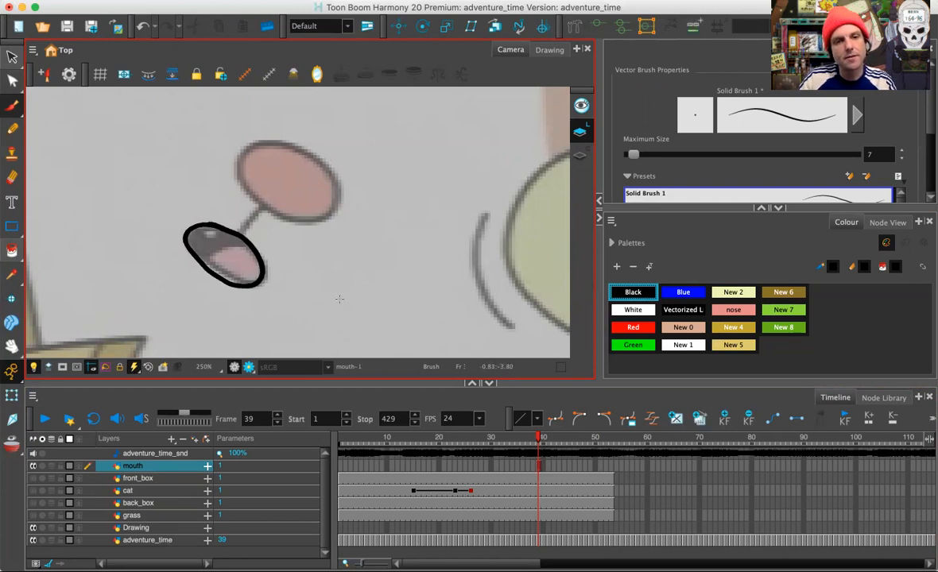
Compare the reference mouth across frames 39 to 41 and outline the wide-open mouth on frame 41
key("period")
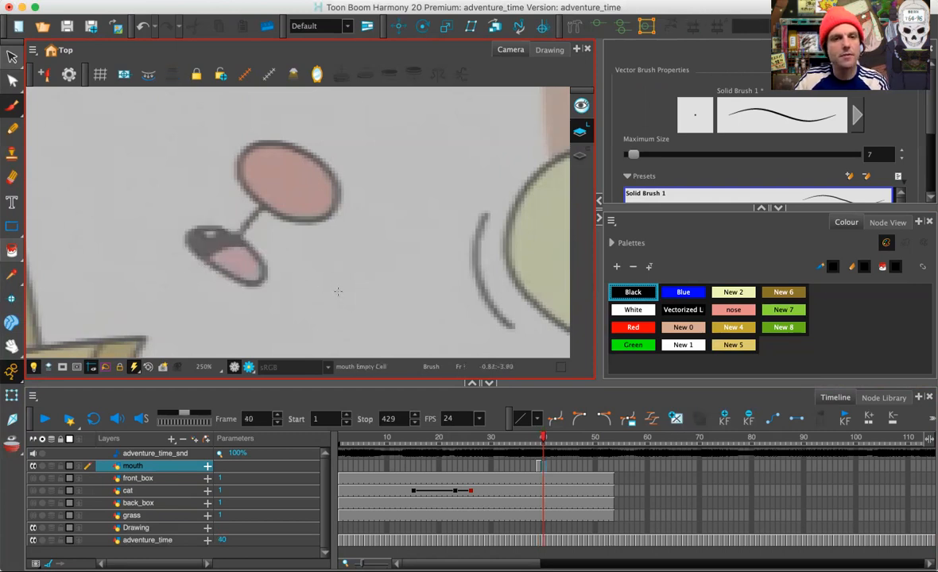
key("comma")
key("period")
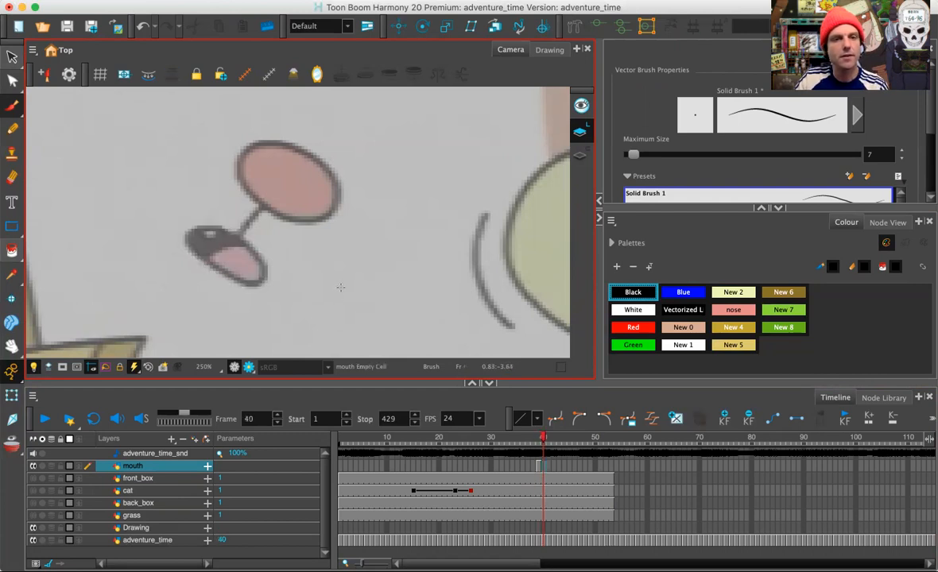
key("period")
key("comma")
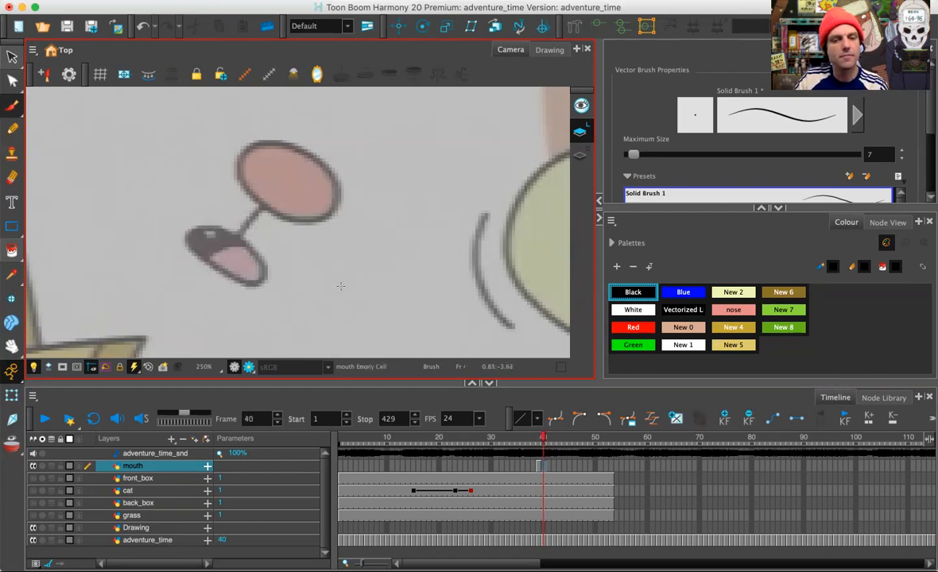
key("period")
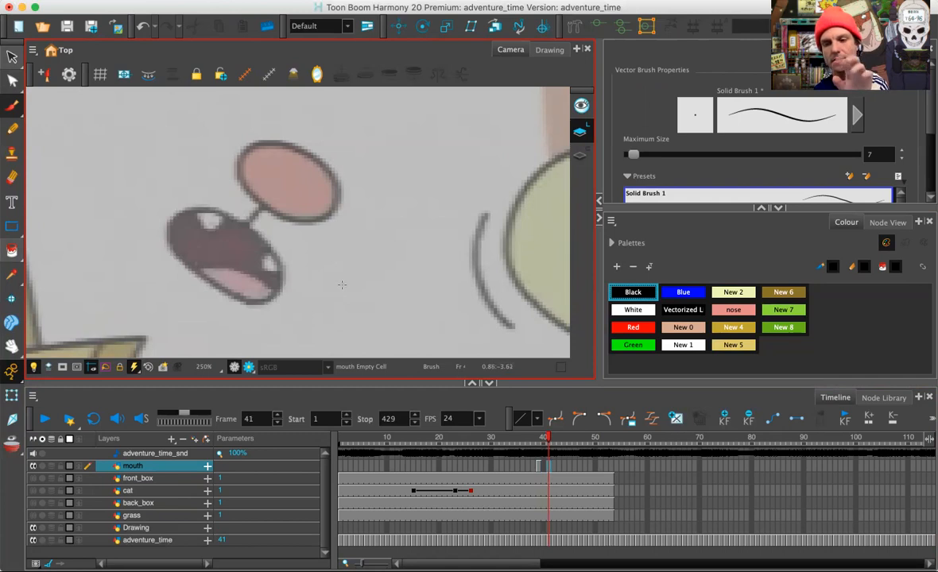
key("comma")
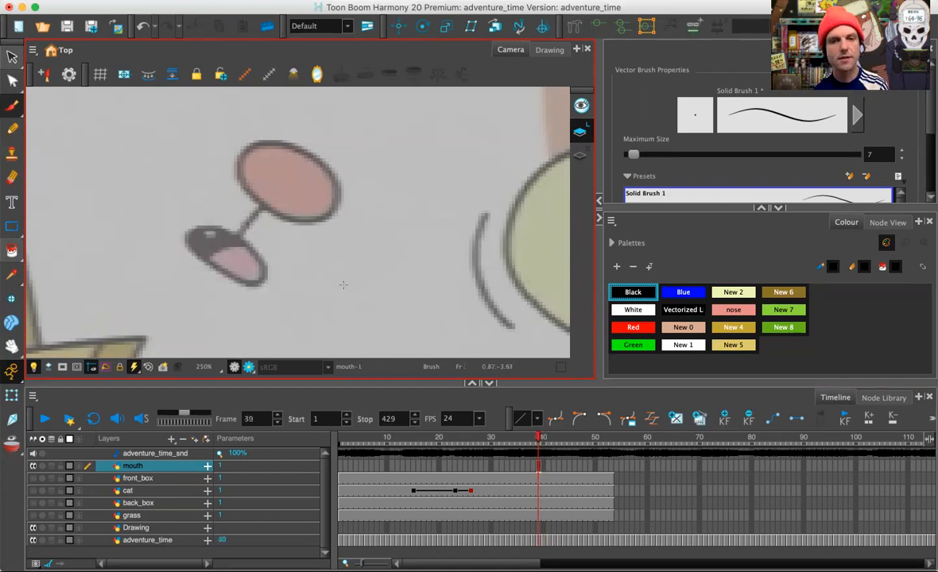
key("period")
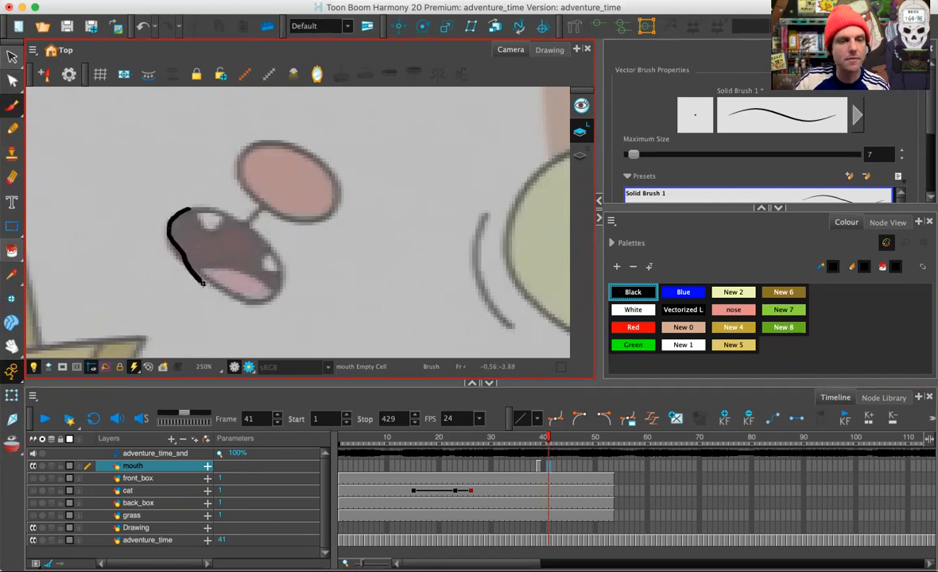
key("super+z")
left_click_drag(230, 213, 266, 234)
mouse_move(275, 294)
left_mouse_down()
mouse_move(215, 287)
mouse_move(188, 261)
left_mouse_up()
left_click_drag(182, 208, 185, 210)
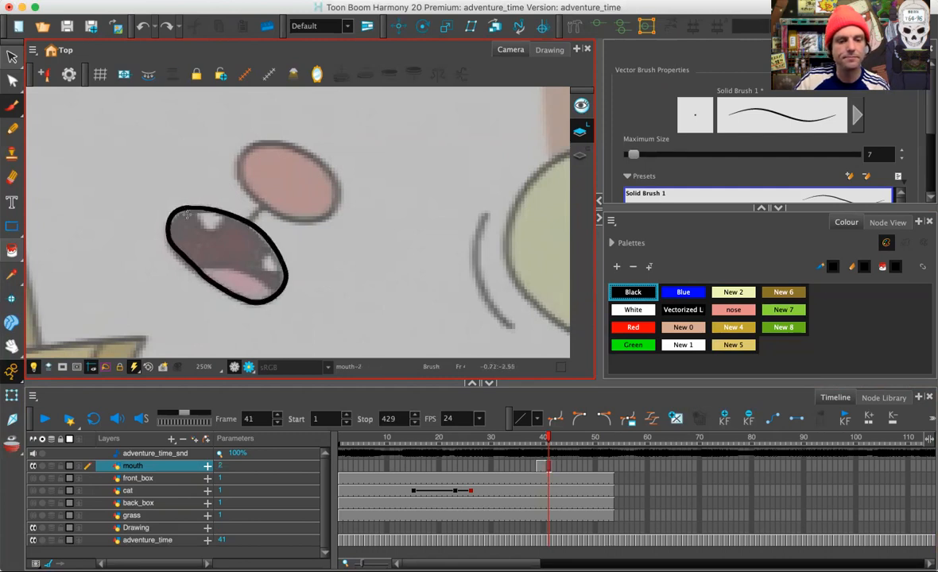
Draw the two upper teeth and the tongue line inside the wide-open mouth on frame 41
scroll(184, 209, "up", 4)
mouse_move(177, 164)
left_mouse_down()
mouse_move(195, 209)
mouse_move(237, 178)
left_mouse_up()
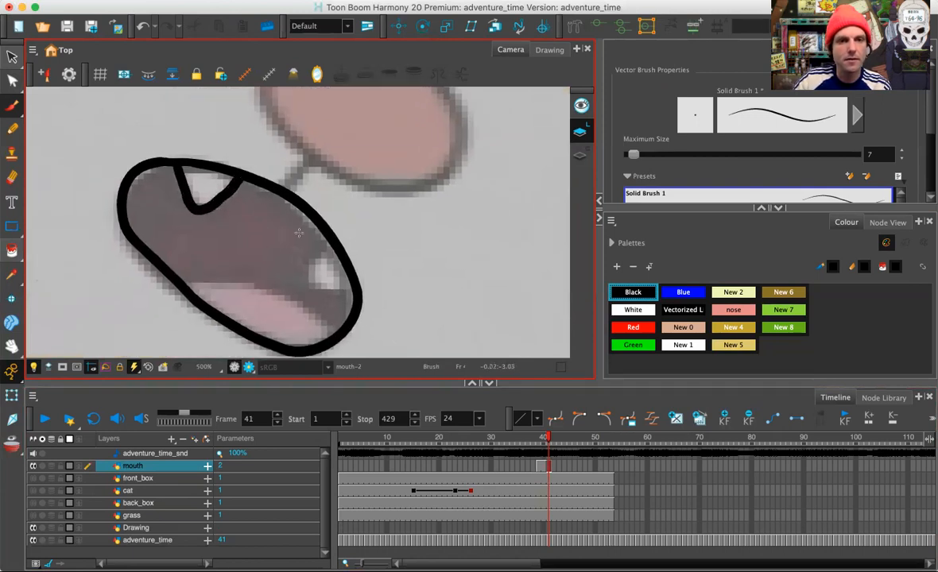
mouse_move(331, 243)
left_mouse_down()
mouse_move(304, 269)
mouse_move(314, 285)
mouse_move(354, 292)
left_mouse_up()
mouse_move(193, 283)
left_mouse_down()
mouse_move(235, 280)
mouse_move(296, 296)
mouse_move(329, 333)
left_mouse_up()
Draw the next open mouth on frame 43, tracing its outline, two teeth and tongue line
key("period")
key("period")
key("comma")
key("period")
mouse_move(200, 184)
left_mouse_down()
mouse_move(152, 192)
mouse_move(139, 217)
mouse_move(145, 248)
mouse_move(235, 327)
mouse_move(291, 342)
mouse_move(327, 309)
mouse_move(321, 251)
mouse_move(277, 202)
mouse_move(193, 178)
mouse_move(196, 211)
mouse_move(209, 223)
mouse_move(235, 172)
left_mouse_up()
mouse_move(311, 235)
left_mouse_down()
mouse_move(294, 249)
mouse_move(307, 275)
mouse_move(329, 283)
left_mouse_up()
mouse_move(314, 325)
left_mouse_down()
mouse_move(293, 302)
mouse_move(209, 271)
mouse_move(195, 276)
left_mouse_up()
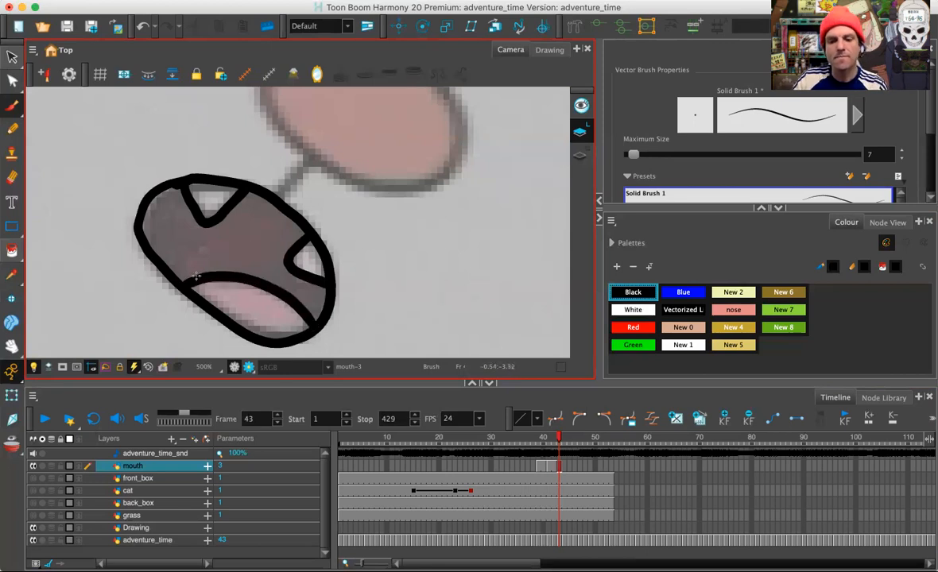
Draw the rounder open mouth with teeth and tongue on frame 45, followed by the small round mouth outline
key("period")
key("period")
mouse_move(223, 189)
left_mouse_down()
mouse_move(170, 216)
mouse_move(163, 246)
mouse_move(210, 304)
mouse_move(258, 323)
mouse_move(301, 295)
mouse_move(305, 261)
mouse_move(290, 224)
mouse_move(247, 194)
mouse_move(222, 191)
mouse_move(206, 208)
mouse_move(210, 226)
mouse_move(254, 198)
left_mouse_up()
mouse_move(288, 227)
left_mouse_down()
mouse_move(272, 245)
mouse_move(302, 271)
mouse_move(197, 282)
mouse_move(177, 264)
left_mouse_up()
key("period")
mouse_move(254, 210)
left_mouse_down()
mouse_move(216, 226)
mouse_move(232, 268)
mouse_move(276, 238)
mouse_move(219, 195)
left_mouse_up()
Step through the remaining reference frames and extend the small round mouth's exposure to frame 53
key("period")
key("period")
key("period")
key("period")
key("period")
key("period")
key("period")
key("period")
key("comma")
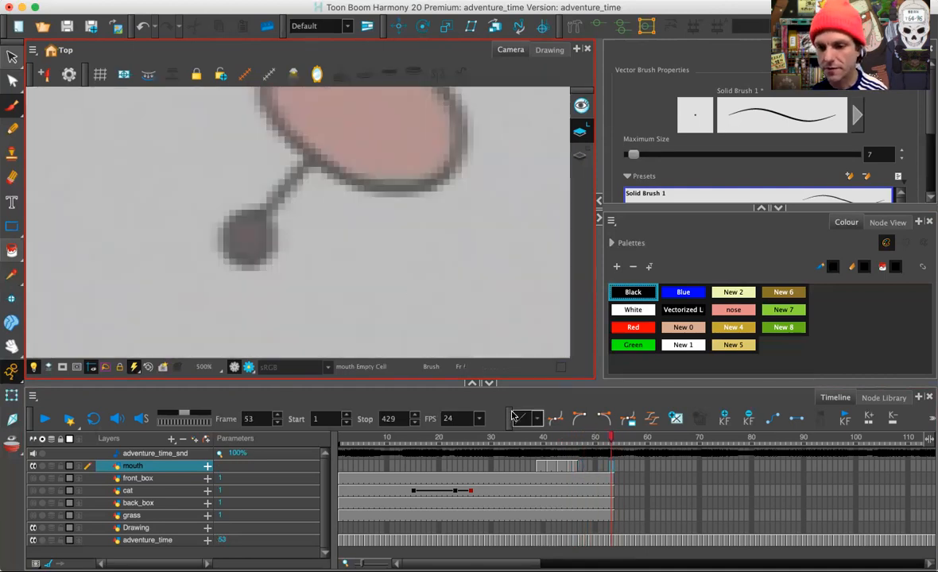
left_click(576, 468)
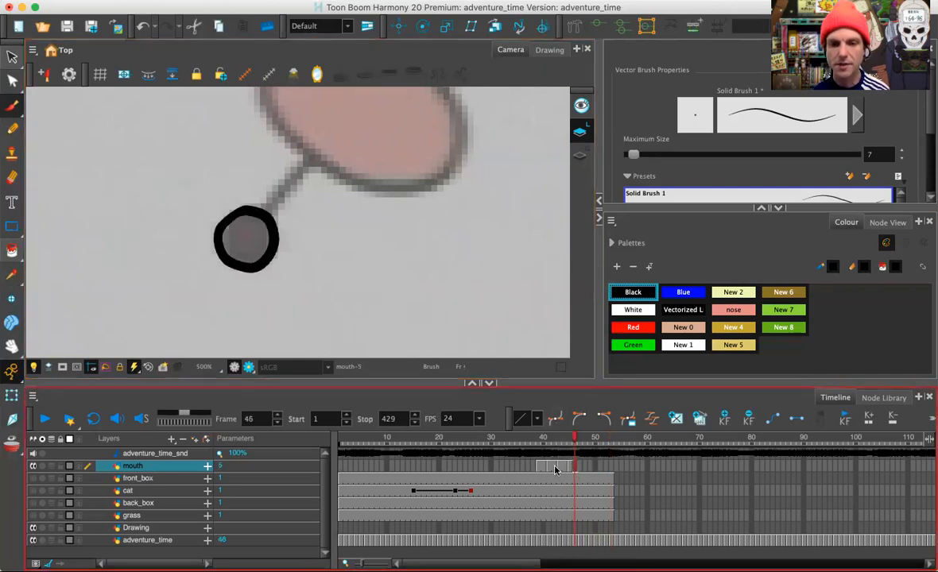
left_click(611, 467)
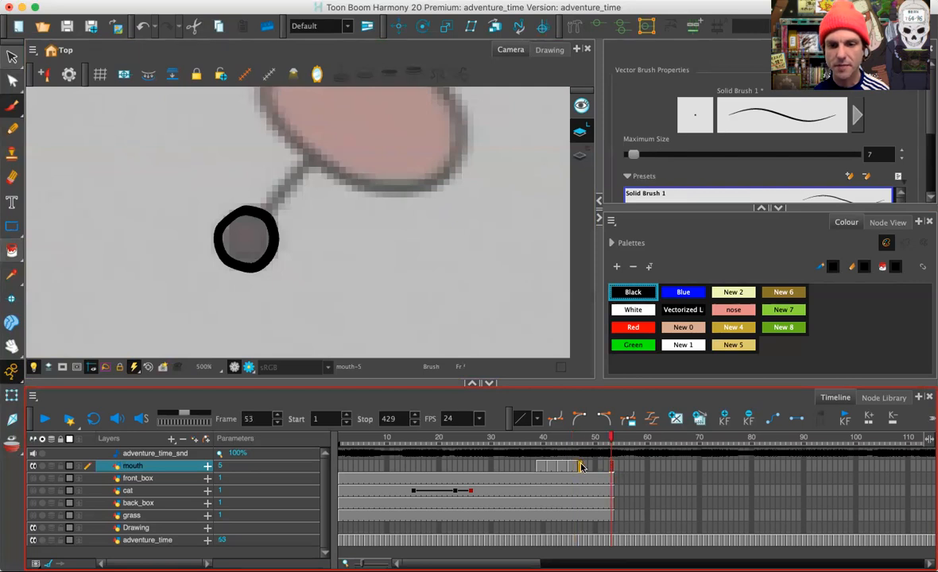
left_click(581, 467)
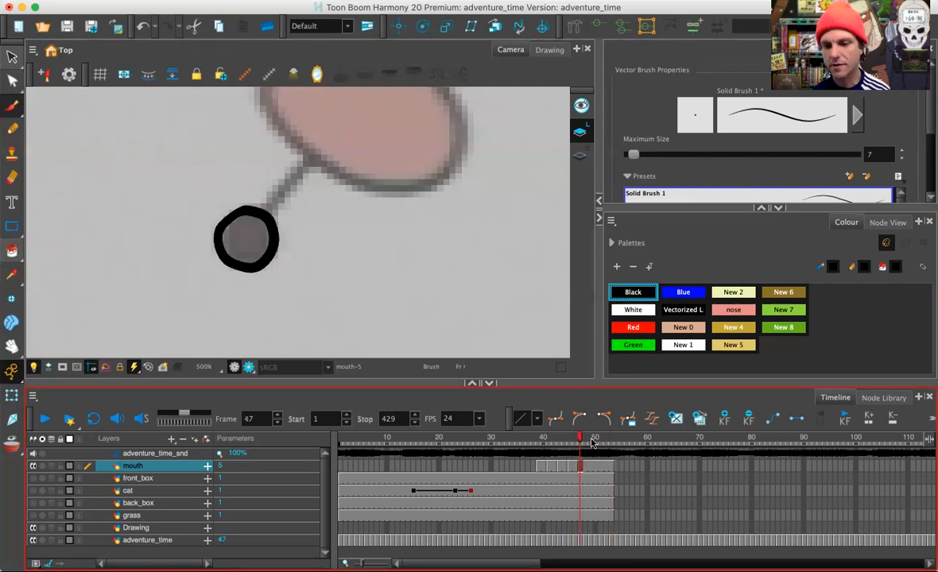
Return to frame 39 and draw the tooth and the tongue line inside the small open mouth
mouse_move(585, 438)
left_mouse_down()
mouse_move(559, 438)
mouse_move(609, 440)
mouse_move(537, 437)
left_mouse_up()
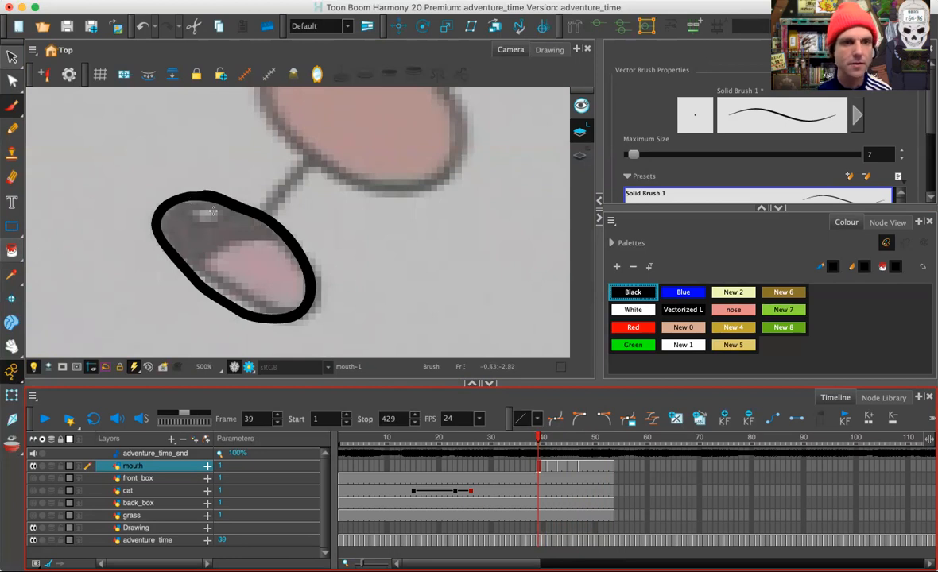
mouse_move(191, 198)
left_mouse_down()
mouse_move(199, 227)
mouse_move(230, 209)
left_mouse_up()
mouse_move(290, 237)
left_mouse_down()
mouse_move(270, 232)
mouse_move(209, 250)
mouse_move(189, 271)
left_mouse_up()
Step through the mouth drawings from frame 39 to 52 and back to check them against the reference
key("period")
key("period")
key("period")
key("period")
key("period")
key("period")
key("period")
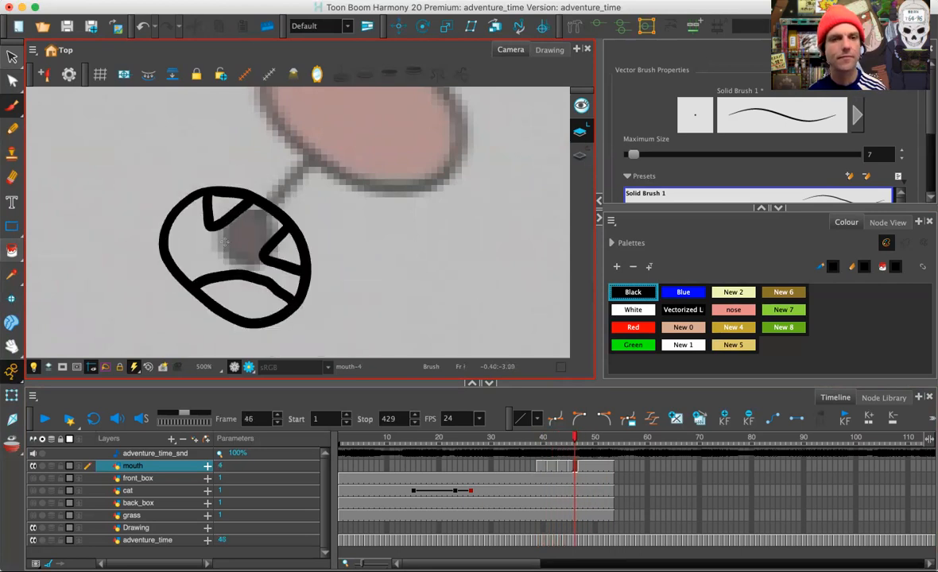
key("period")
key("period")
key("period")
key("period")
key("period")
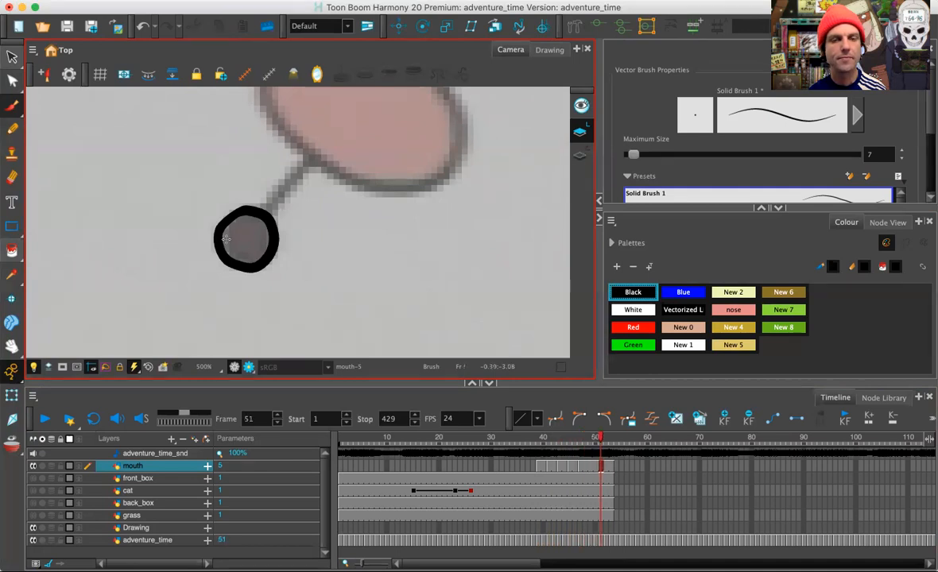
key("period")
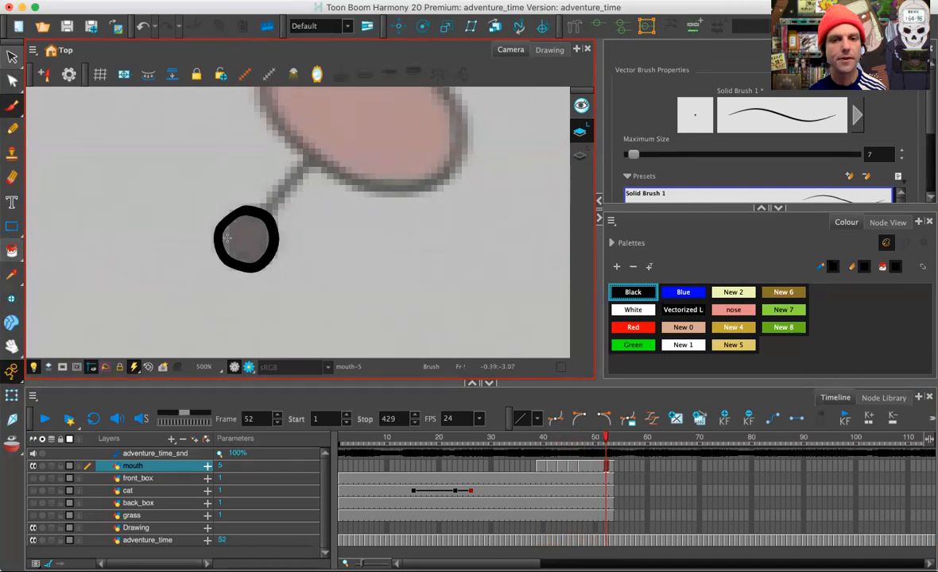
key("comma")
key("comma")
key("comma")
key("comma")
key("comma")
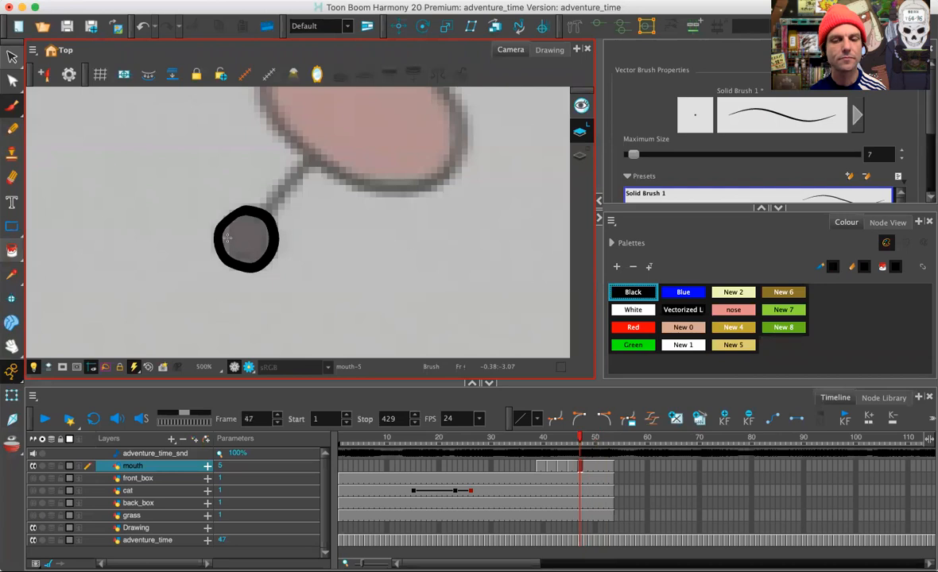
key("comma")
key("comma")
key("comma")
key("comma")
key("comma")
key("comma")
key("comma")
key("comma")
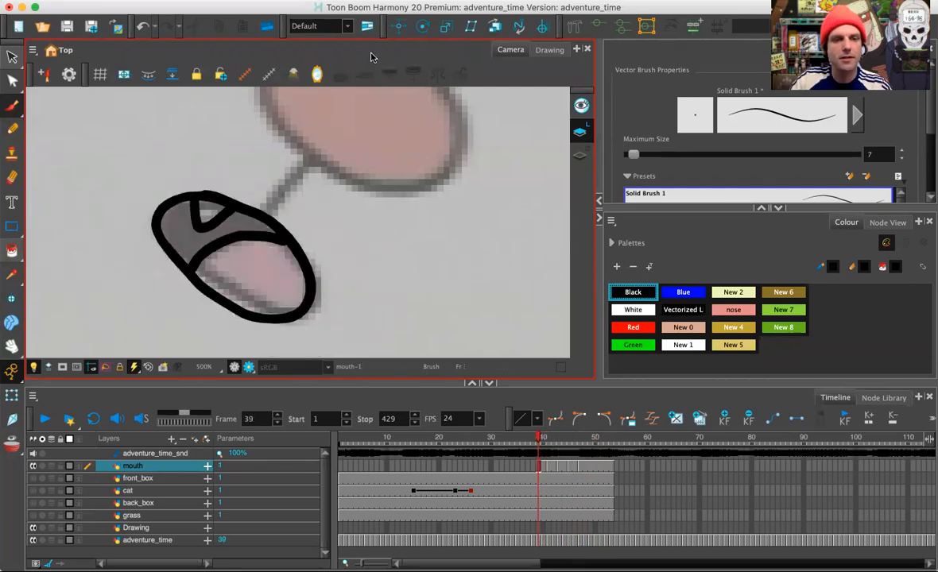
Turn off the light table and add a new swatch to the palette, based on New 8
key("1")
key("1")
key("1")
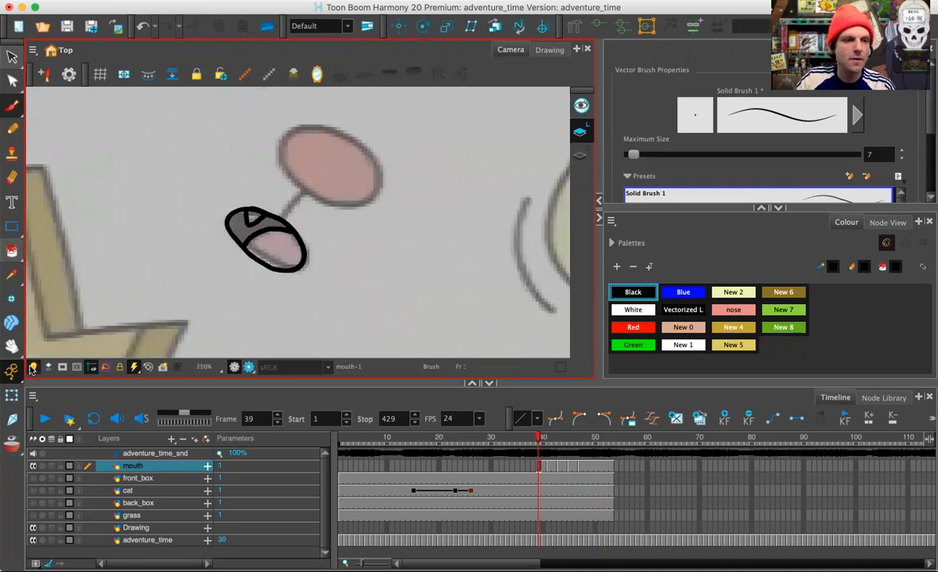
left_click(32, 367)
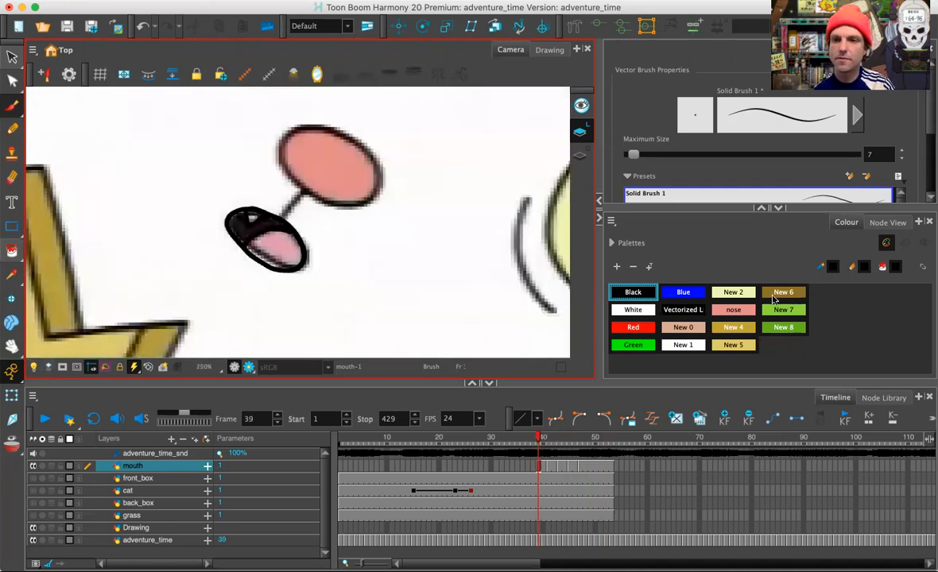
left_click(777, 333)
left_click(616, 266)
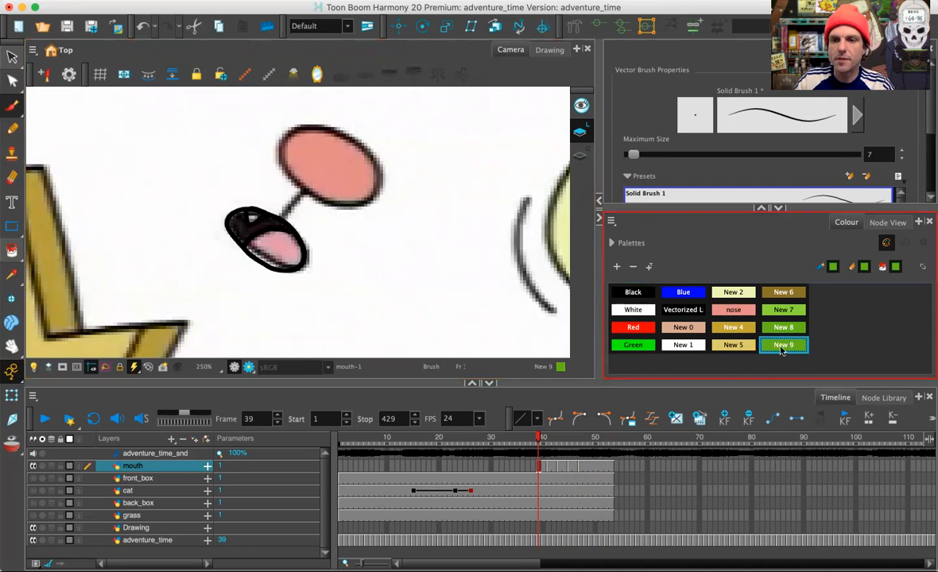
Edit the new swatch and set its colour to the pink sampled from the reference cat's tongue
right_click(783, 347)
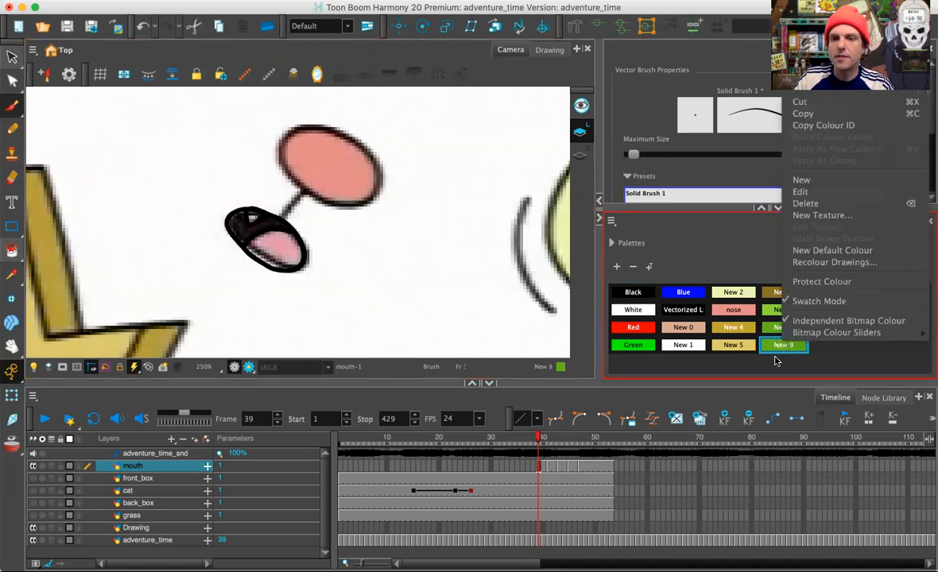
left_click(781, 347)
left_click(783, 329)
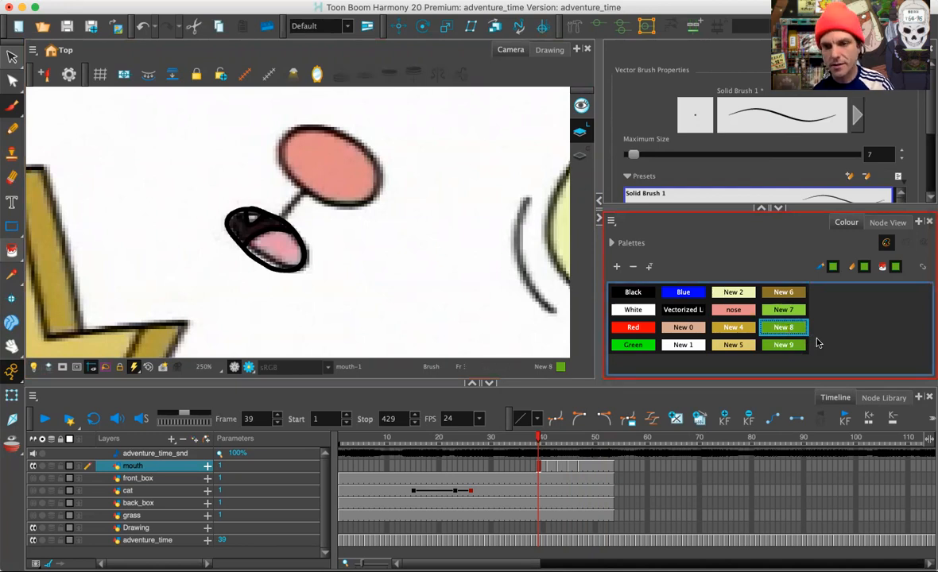
left_click(777, 350)
right_click(788, 346)
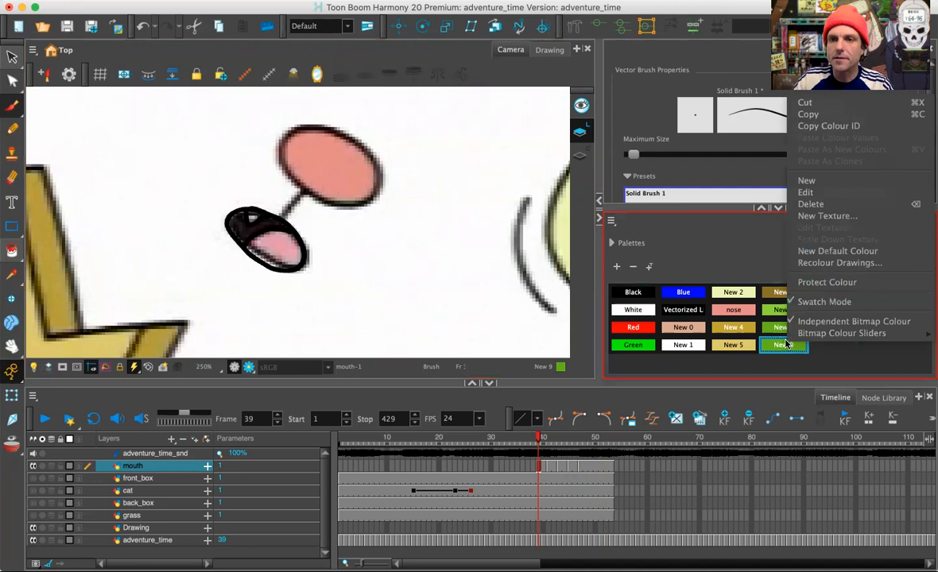
left_click(795, 192)
left_click_drag(385, 49, 510, 8)
left_click(362, 84)
left_click(283, 243)
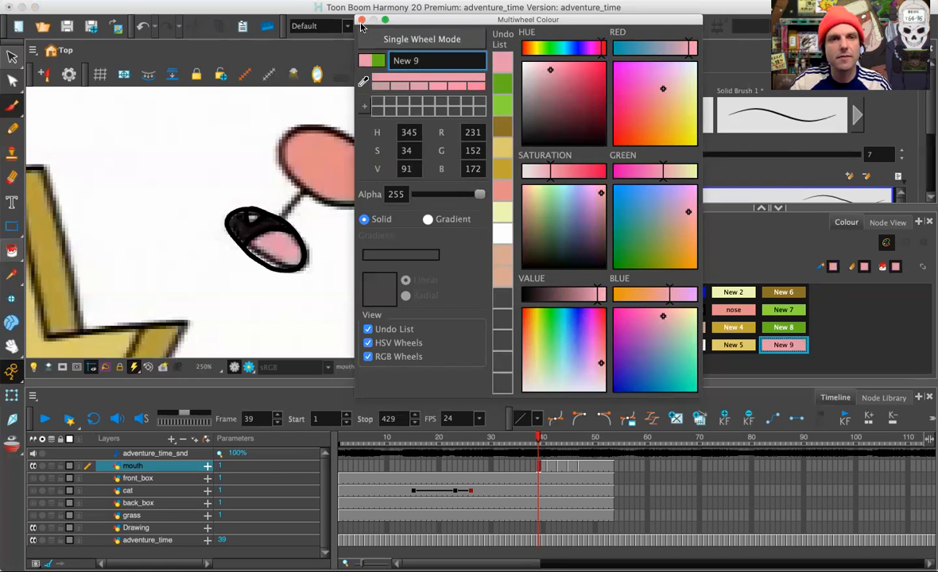
left_click(362, 20)
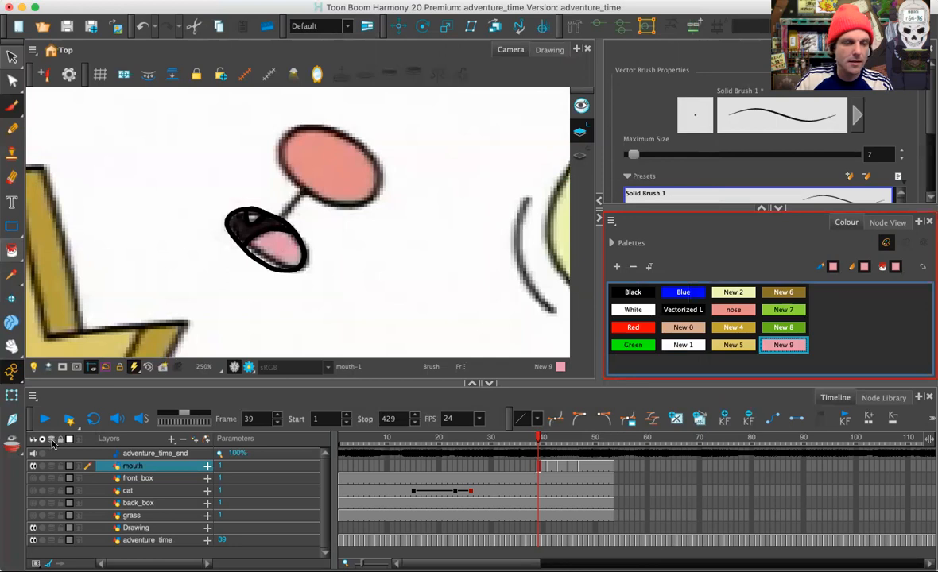
Hide the adventure_time reference layer and paint the tongue pink with New 9 in the four open mouth drawings from frame 39 to 46
left_click(34, 541)
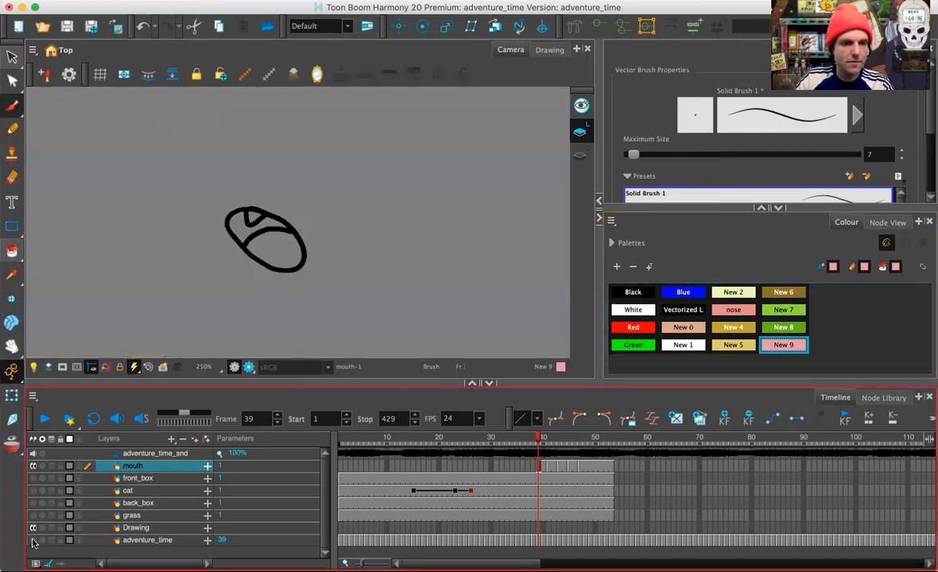
key("alt+a")
left_click(270, 254)
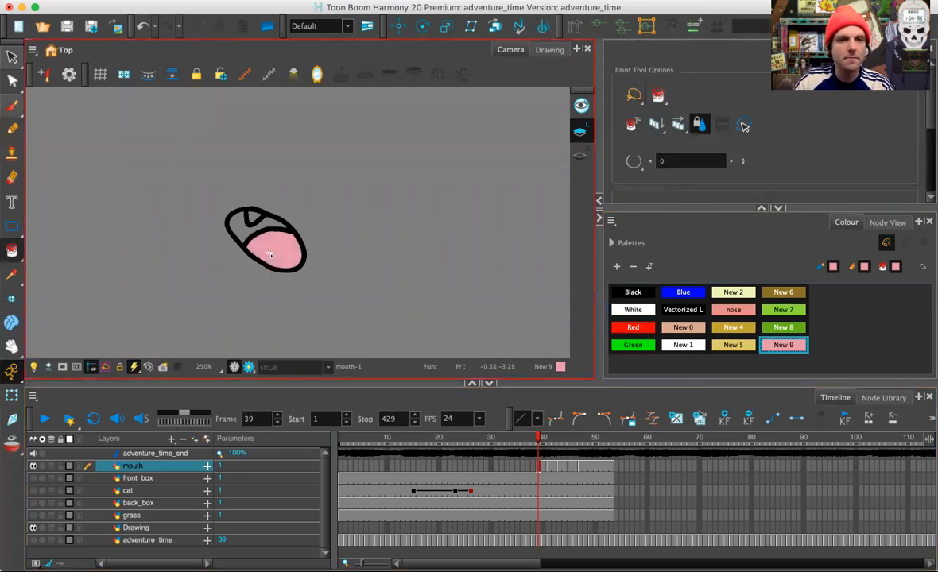
key("period")
key("period")
left_click(274, 267)
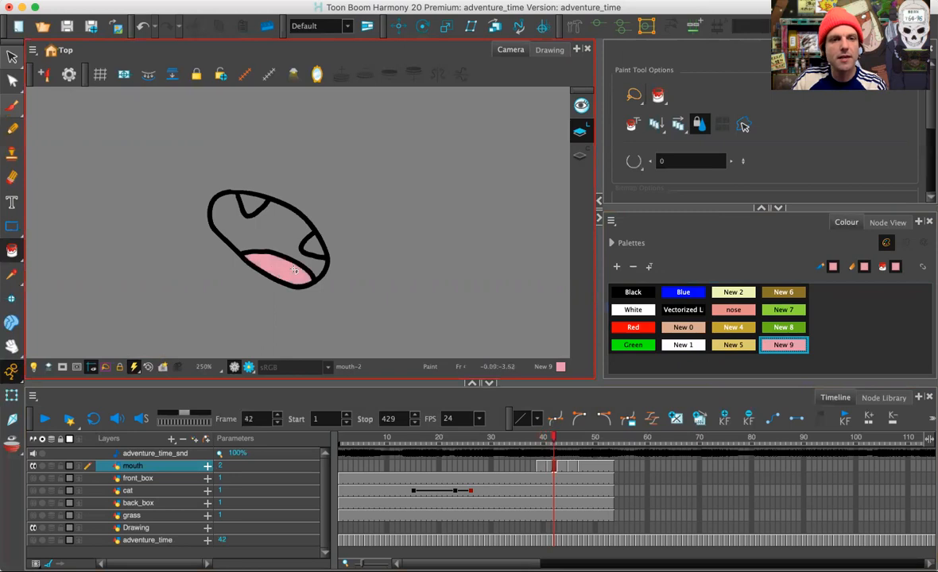
key("period")
key("period")
left_click(266, 256)
key("period")
key("period")
key("period")
left_click(270, 259)
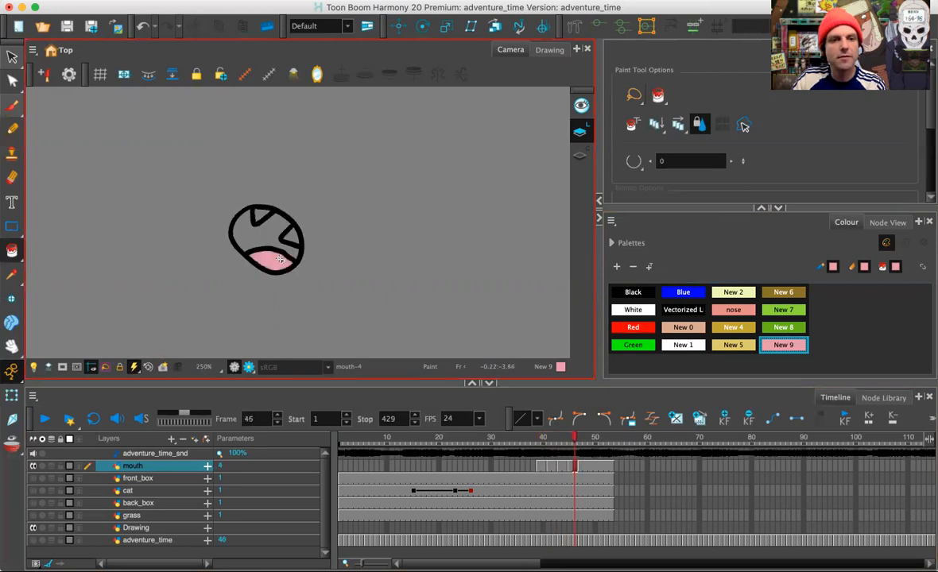
Fill the insides of all five mouth drawings with Black, working from frame 48 back to frame 39
key("period")
key("period")
left_click(657, 293)
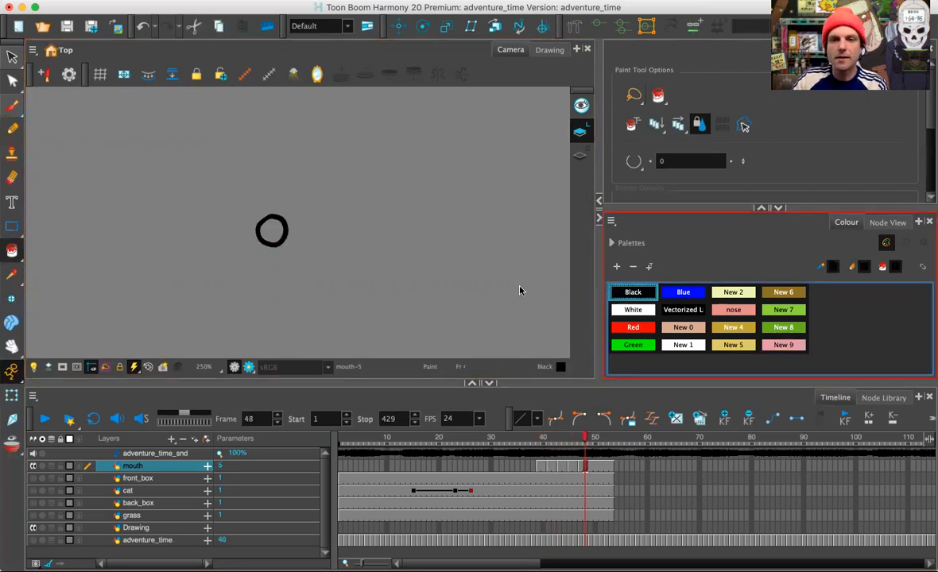
left_click(271, 229)
key("comma")
key("comma")
key("comma")
key("comma")
key("comma")
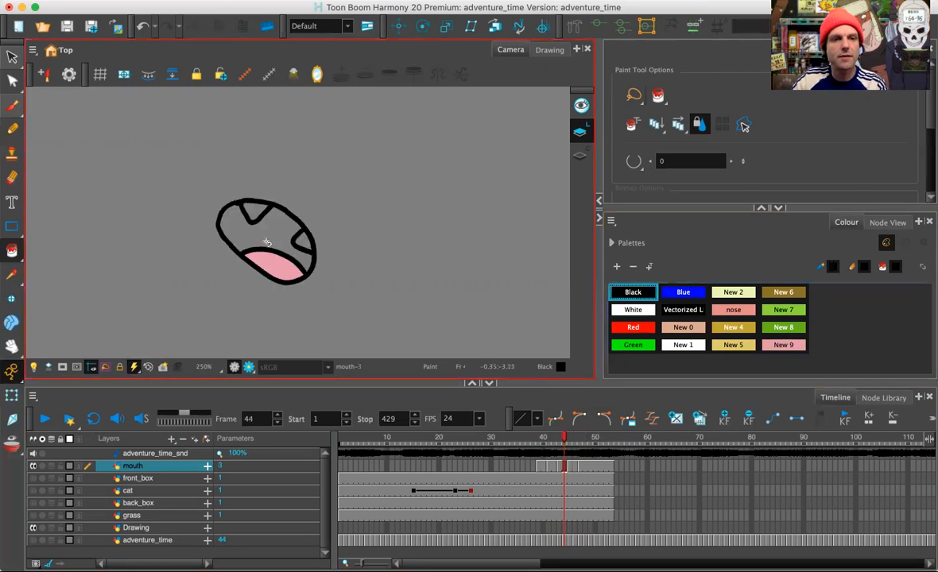
left_click(272, 231)
key("comma")
key("comma")
left_click(271, 234)
key("comma")
key("comma")
left_click(266, 226)
Paint the teeth White in the four open mouth drawings, working forward from frame 39
left_click(627, 312)
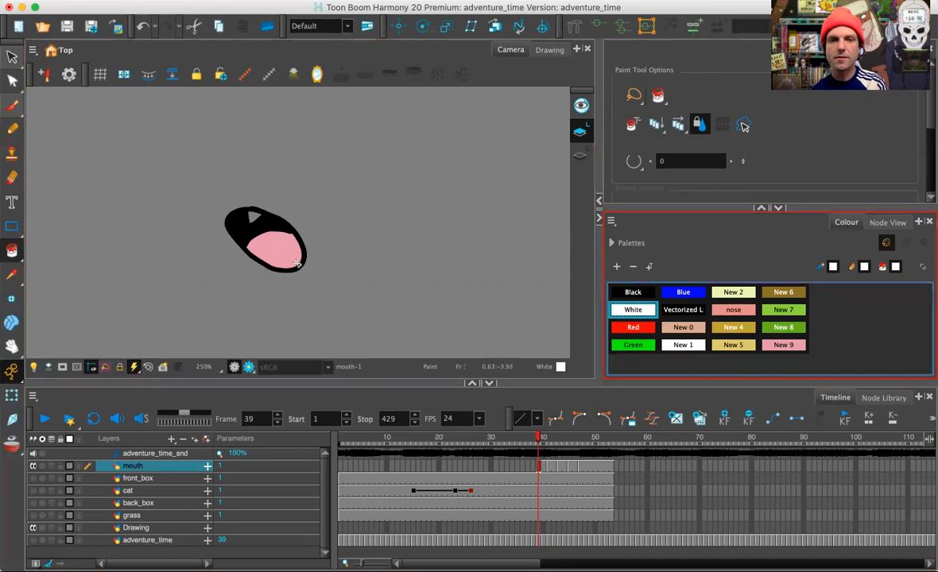
left_click(251, 216)
key("period")
key("period")
key("period")
left_click(253, 203)
left_click(310, 250)
key("period")
key("period")
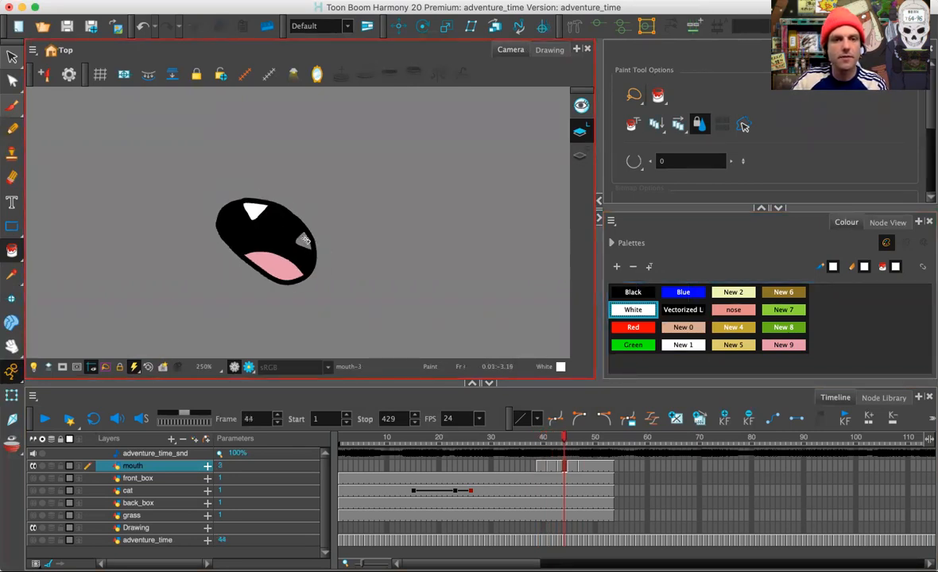
key("period")
key("period")
key("period")
key("period")
key("period")
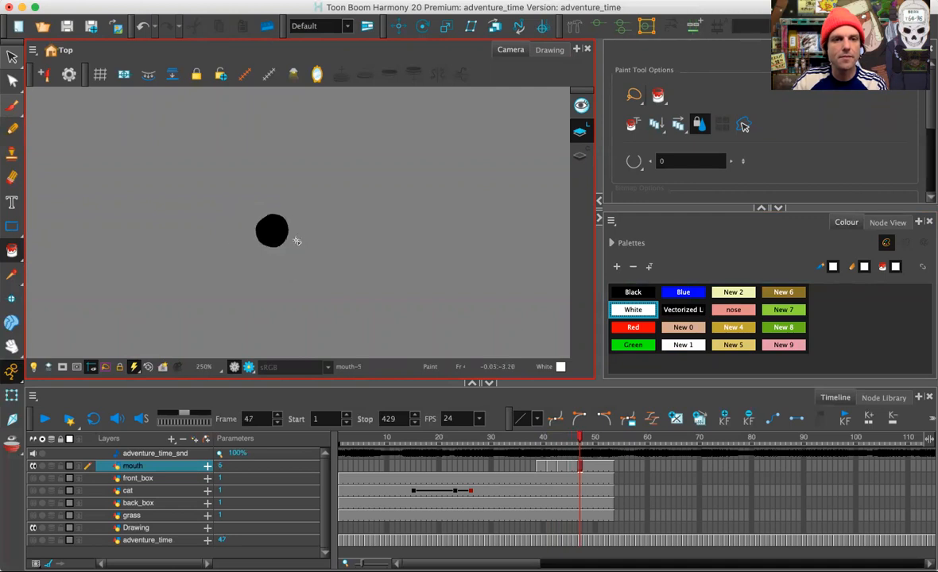
Step forward to frame 50 and back to frame 38 to check the colouring of the mouth drawings
key("period")
key("period")
key("period")
key("comma")
key("comma")
key("comma")
key("comma")
key("comma")
key("comma")
key("comma")
key("comma")
key("comma")
key("comma")
key("comma")
key("comma")
key("comma")
key("comma")
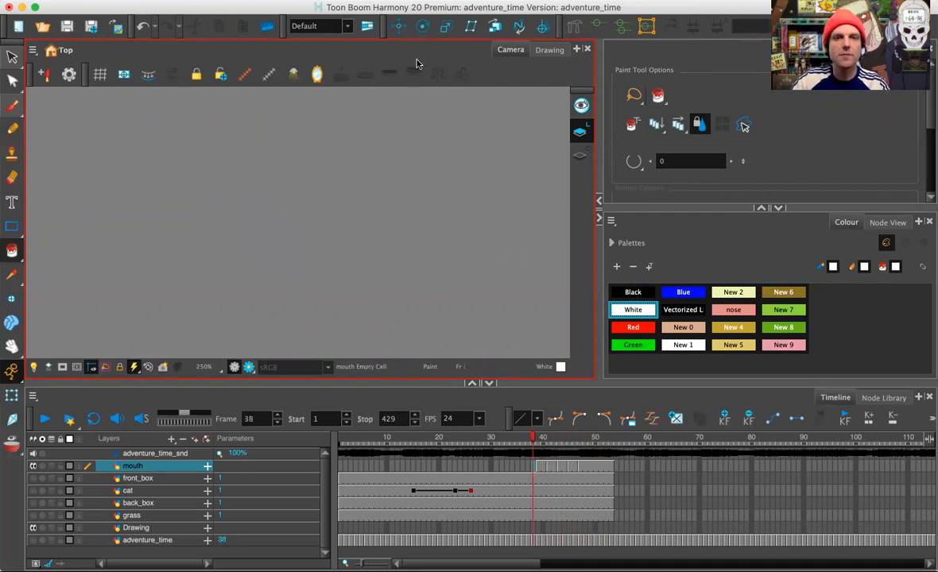
Show the front_box, cat, back_box and grass layers again with the whole scene in view
key("1")
key("1")
key("1")
key("1")
left_click_drag(377, 240, 377, 267)
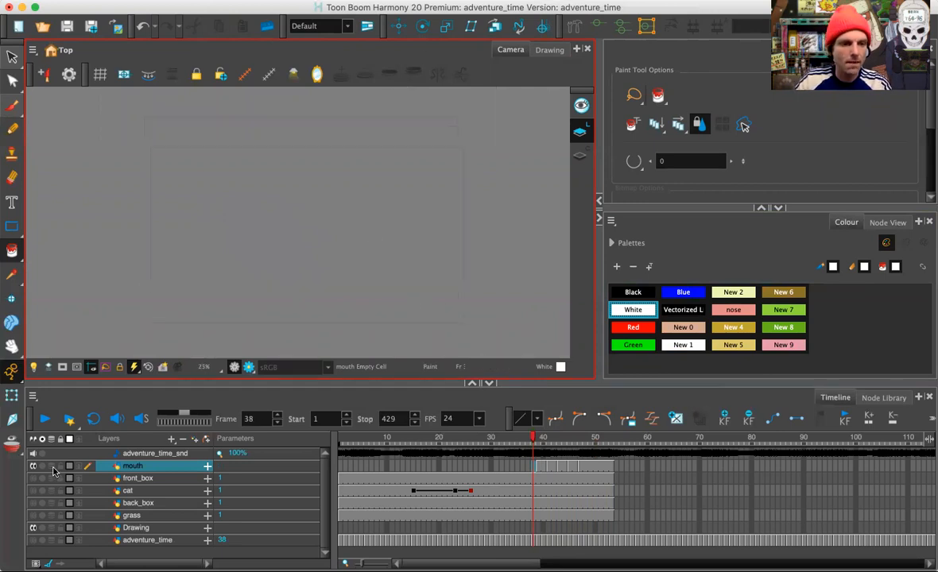
left_click_drag(31, 483, 34, 527)
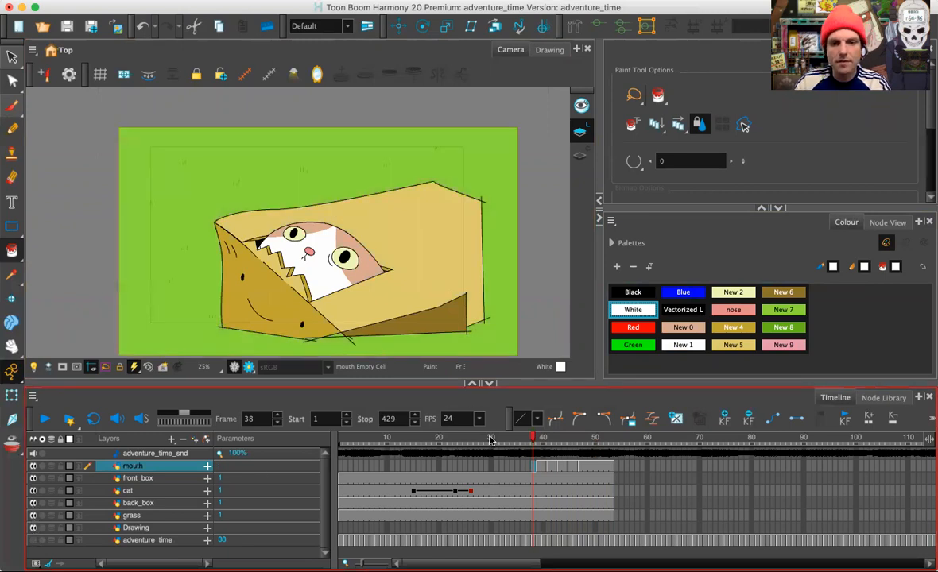
Play back the scene to check the coloured mouth animation on the cat
key("shift+comma")
left_click(45, 420)
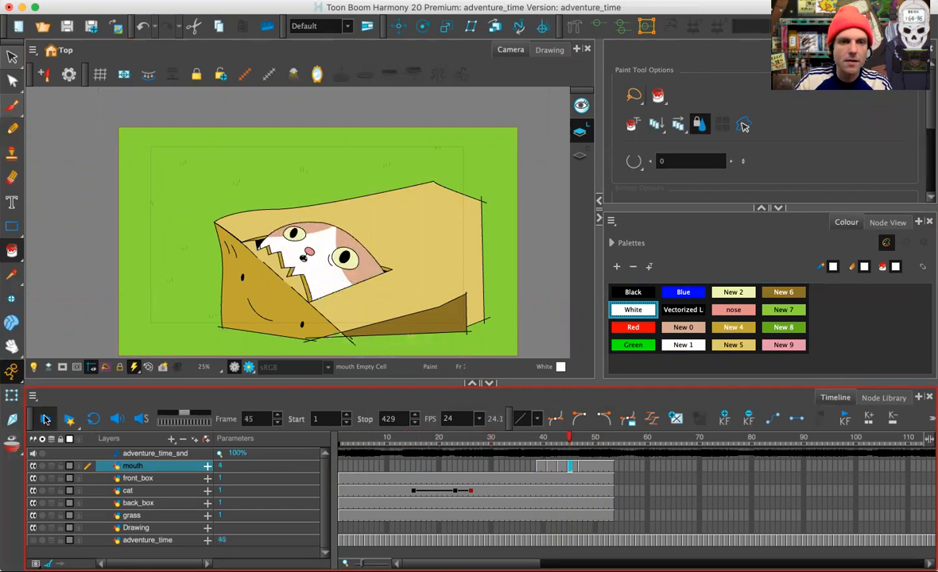
left_click(45, 419)
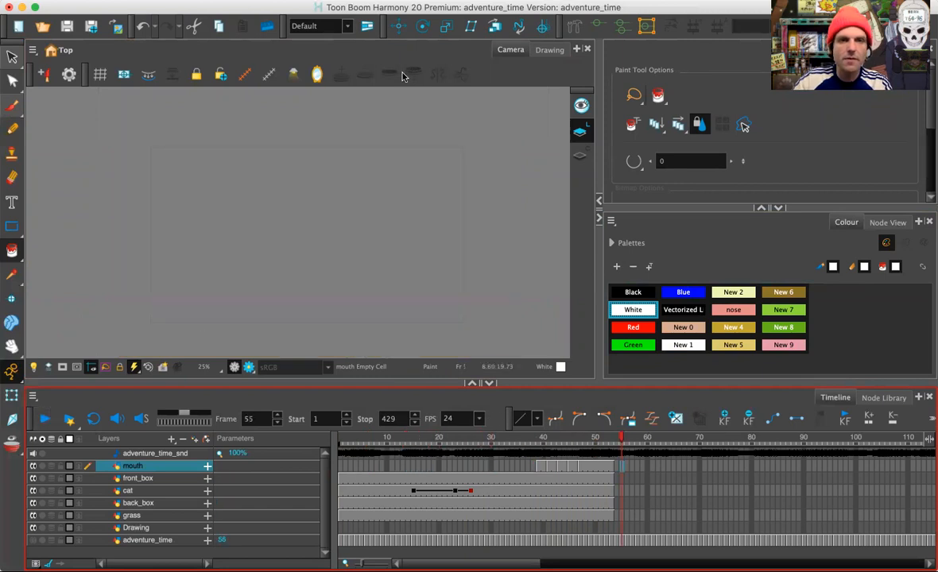
At frame 47, brush New 1 white on the mouth layer over the closed-mouth lines sticking out around the small round mouth
left_click(596, 439)
left_click(398, 67)
key("2")
key("2")
key("2")
key("2")
key("2")
left_click_drag(386, 305, 379, 191)
key("2")
key("2")
mouse_move(583, 438)
left_mouse_down()
mouse_move(485, 438)
mouse_move(580, 442)
left_mouse_up()
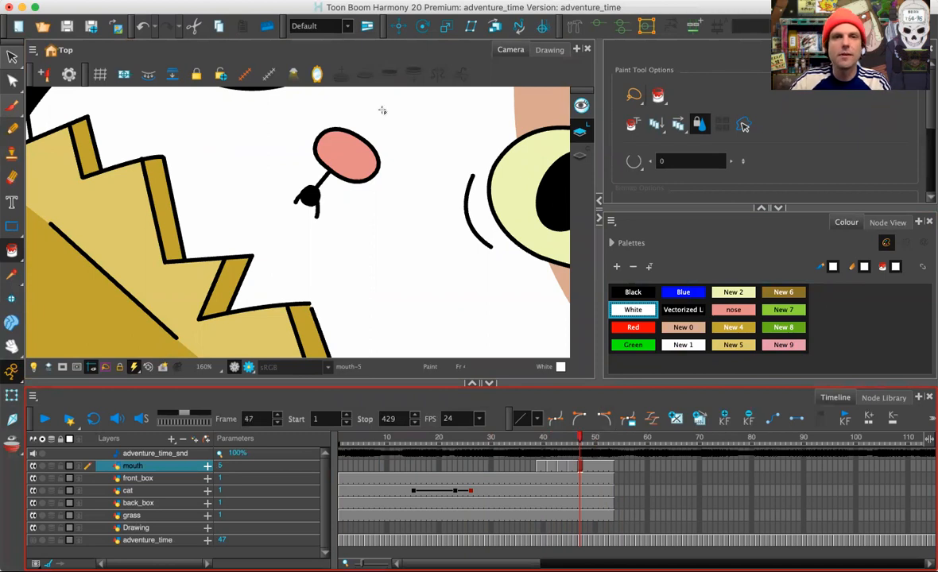
left_click(363, 52)
key("2")
key("2")
key("2")
key("2")
left_click_drag(324, 164, 287, 245)
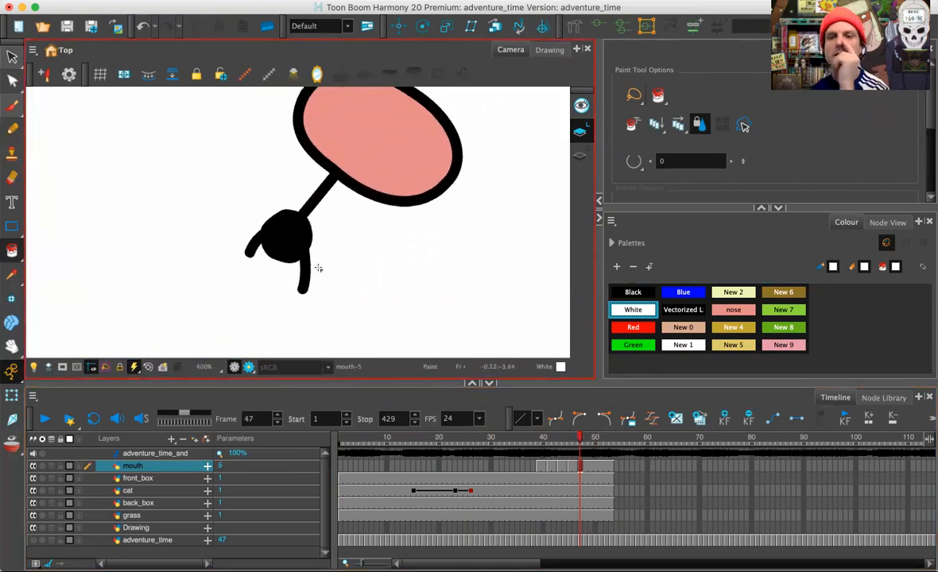
left_click(680, 345)
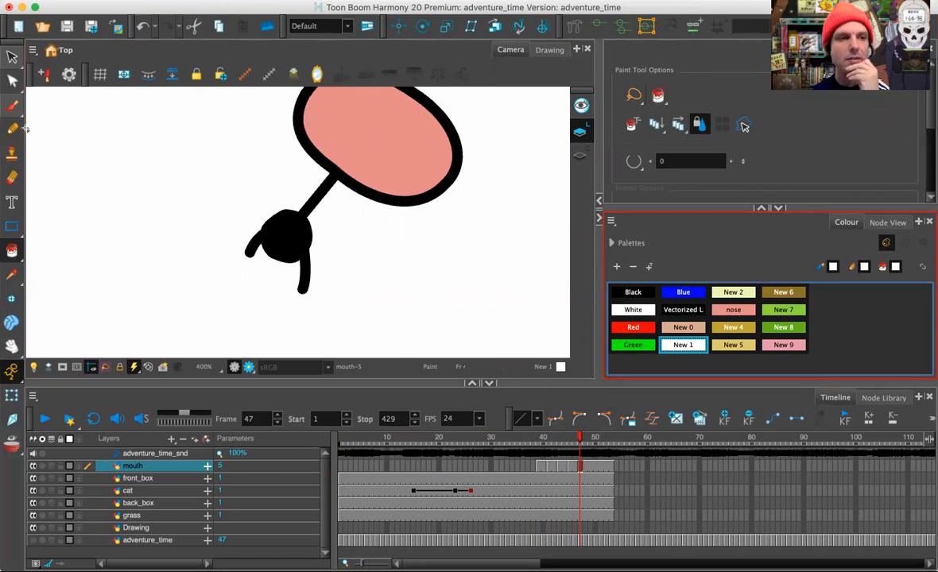
left_click(304, 287)
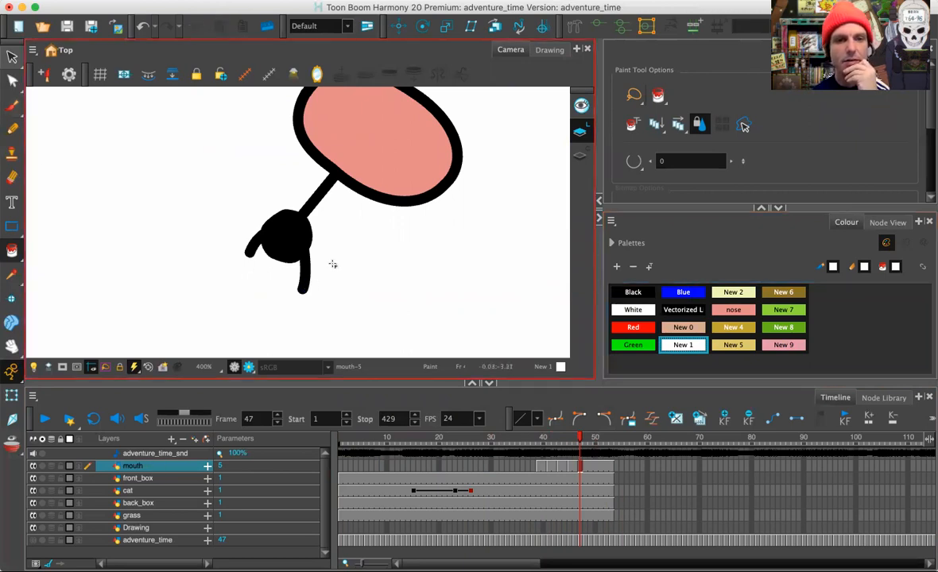
left_click(12, 104)
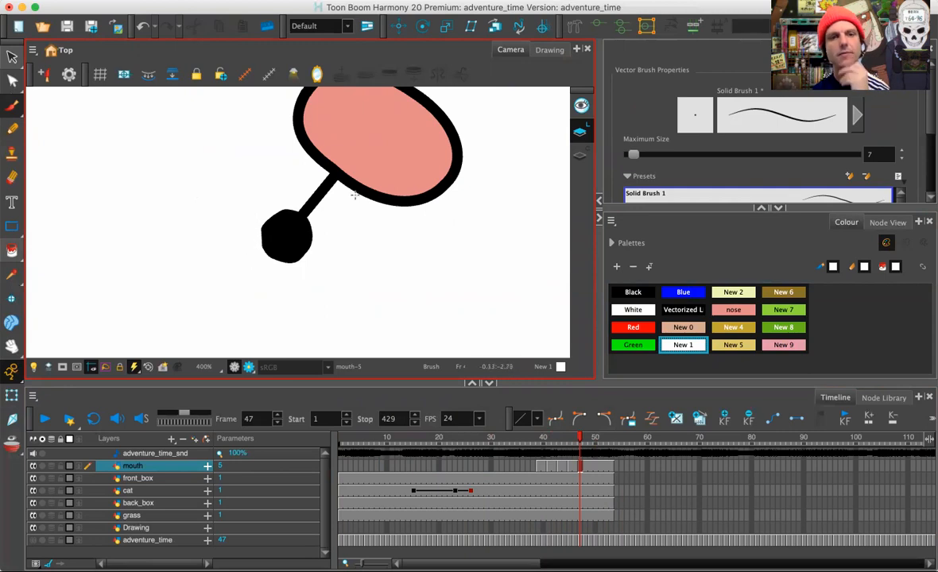
Check the closed mouth at frame 38, then play the full scene from frame 1
left_click_drag(580, 438, 534, 437)
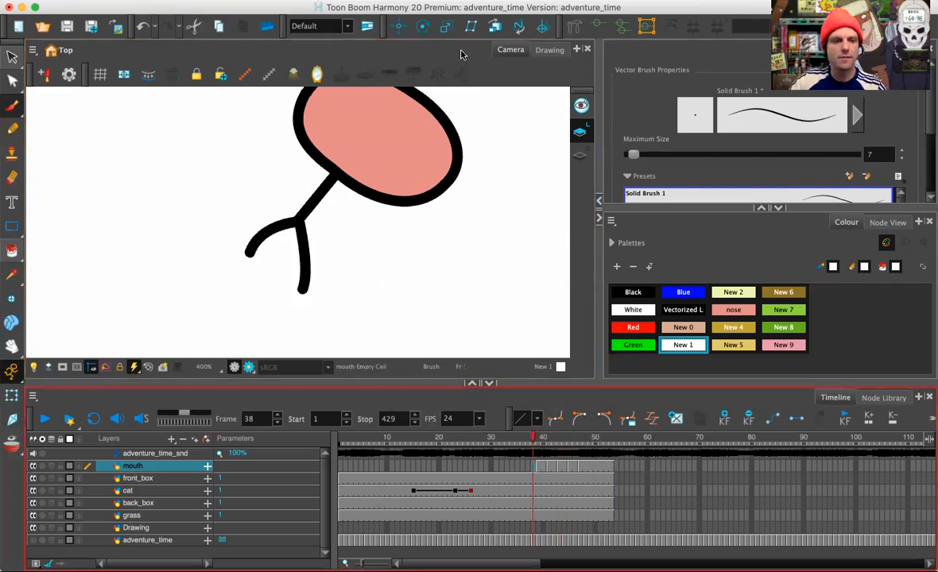
left_click(461, 57)
key("1")
key("1")
key("1")
key("1")
key("1")
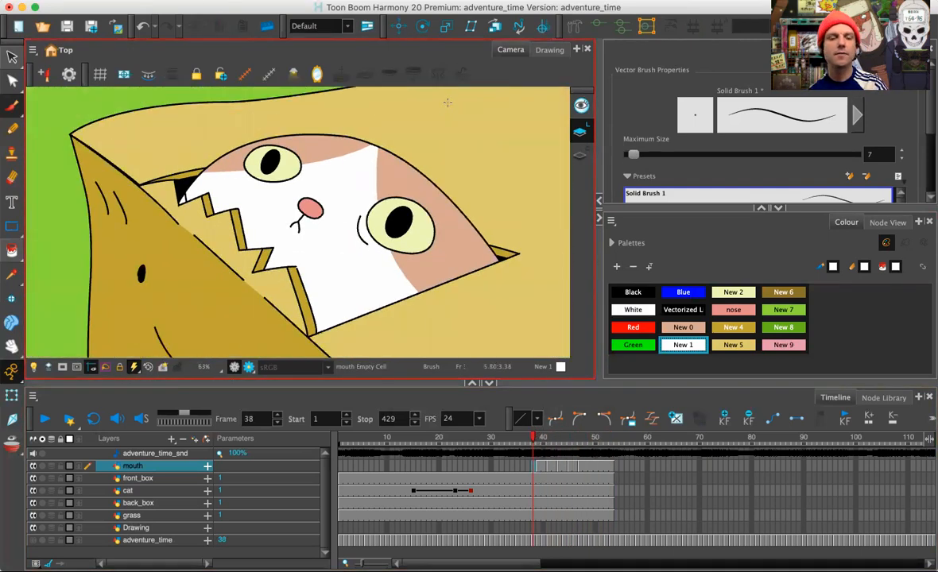
key("1")
key("1")
key("1")
left_click_drag(412, 239, 434, 275)
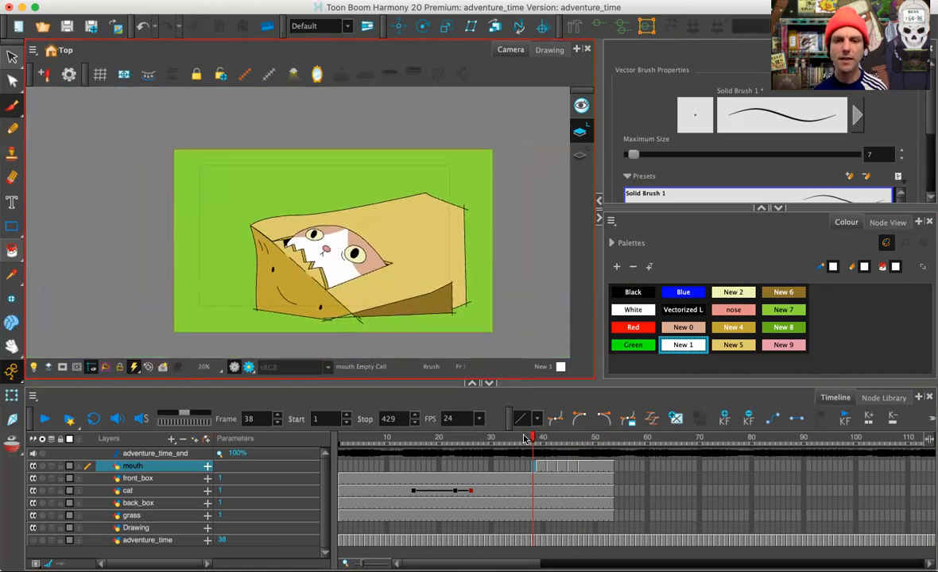
left_click_drag(524, 439, 339, 438)
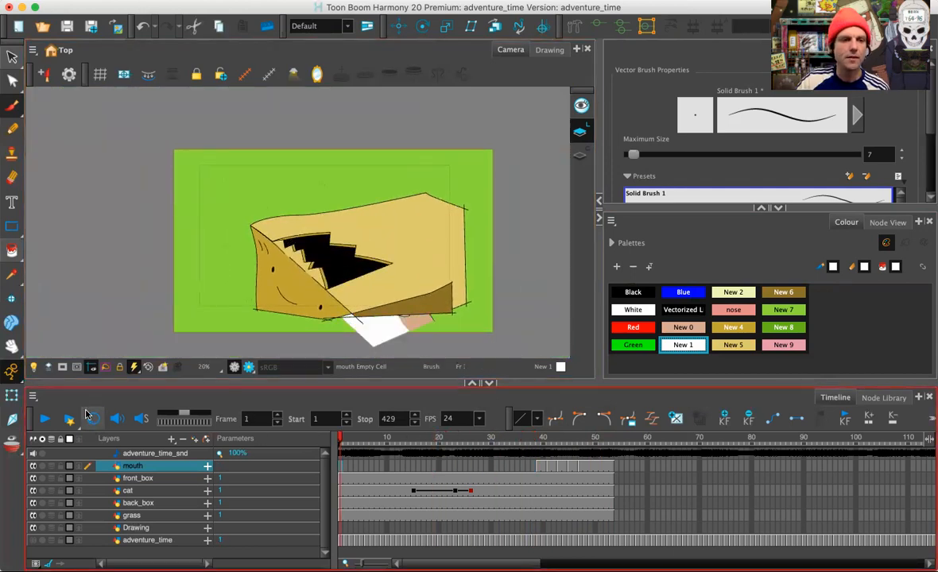
left_click(44, 422)
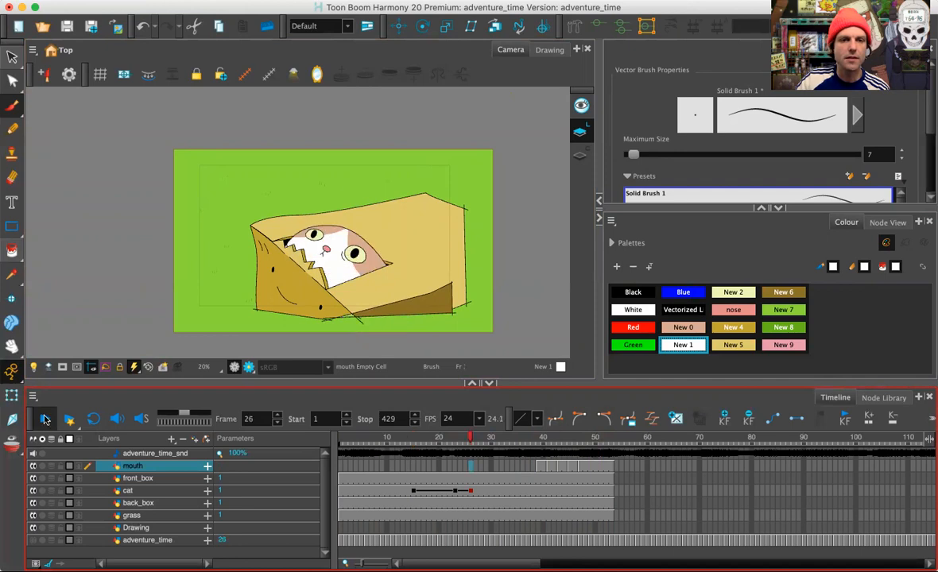
left_click(45, 420)
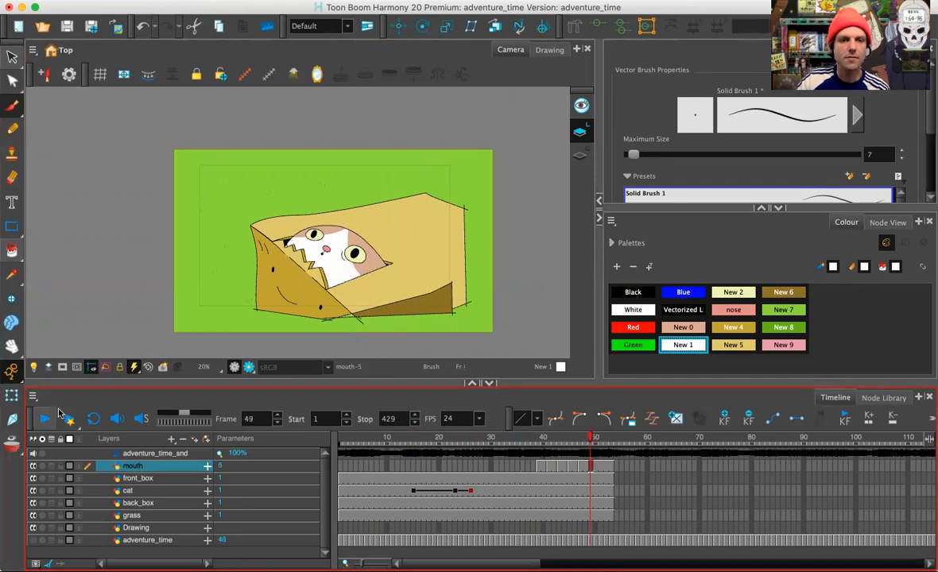
Enable sound playback, play the scene from the beginning and scrub through the mouth frames to frame 49
left_click(117, 419)
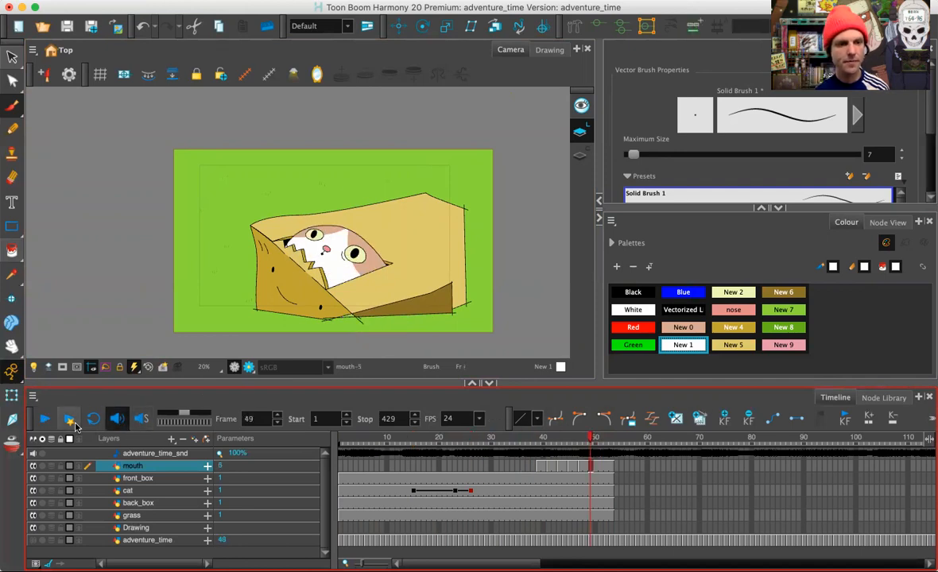
left_click_drag(356, 438, 310, 440)
left_click(45, 420)
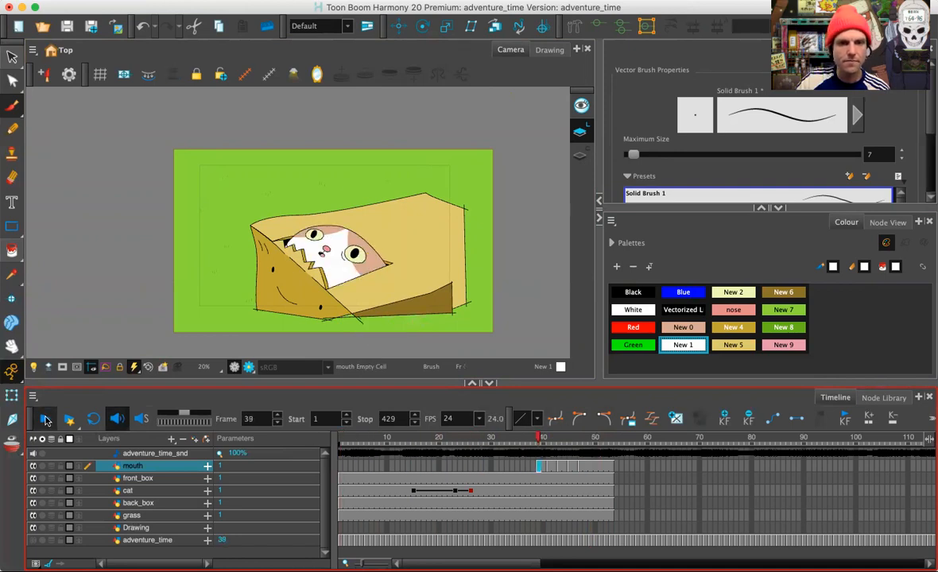
left_click(45, 420)
left_click_drag(521, 439, 591, 443)
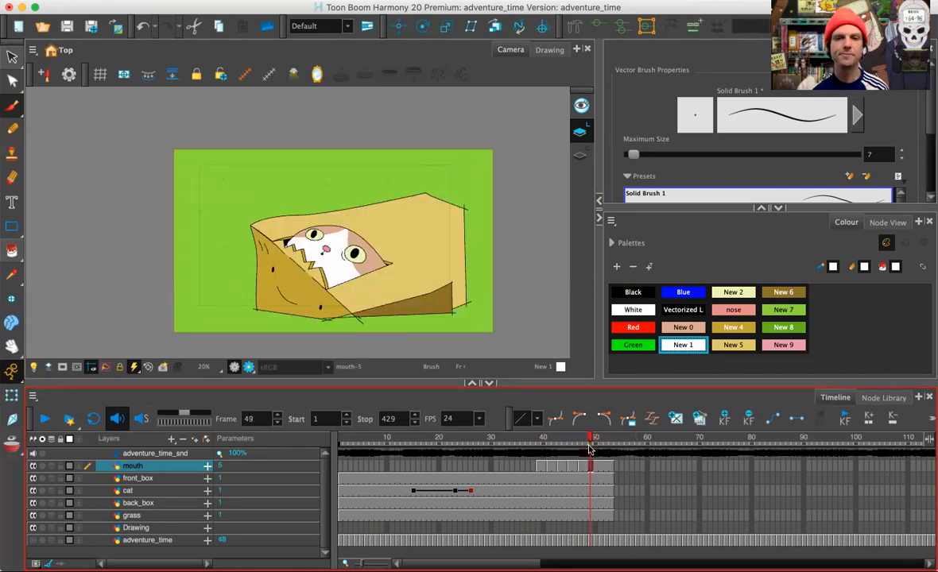
Show the full timeline and look through the remaining reference shots at intervals, from frame 102 to frame 387
scroll(510, 469, "right", 5)
scroll(511, 469, "left", 5)
key("1")
key("1")
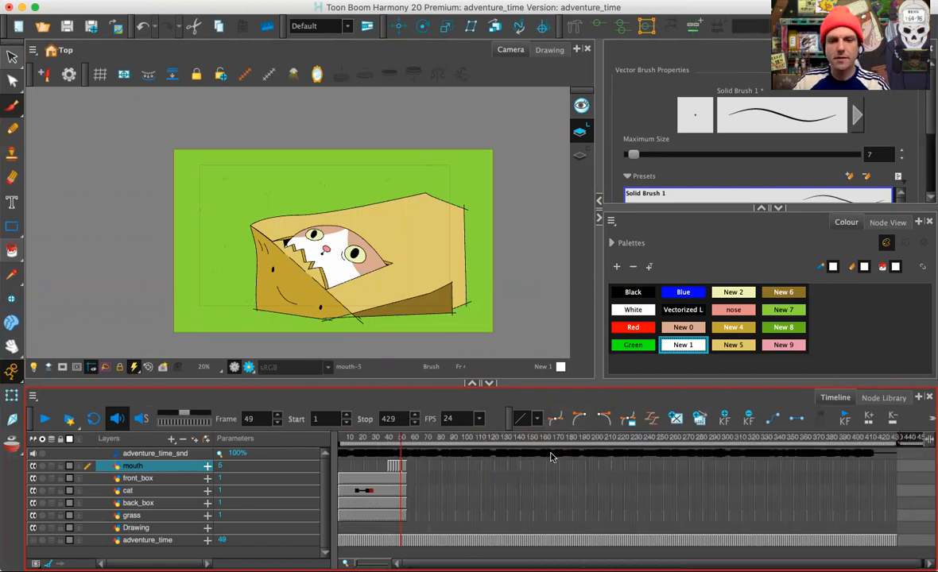
left_click(469, 440)
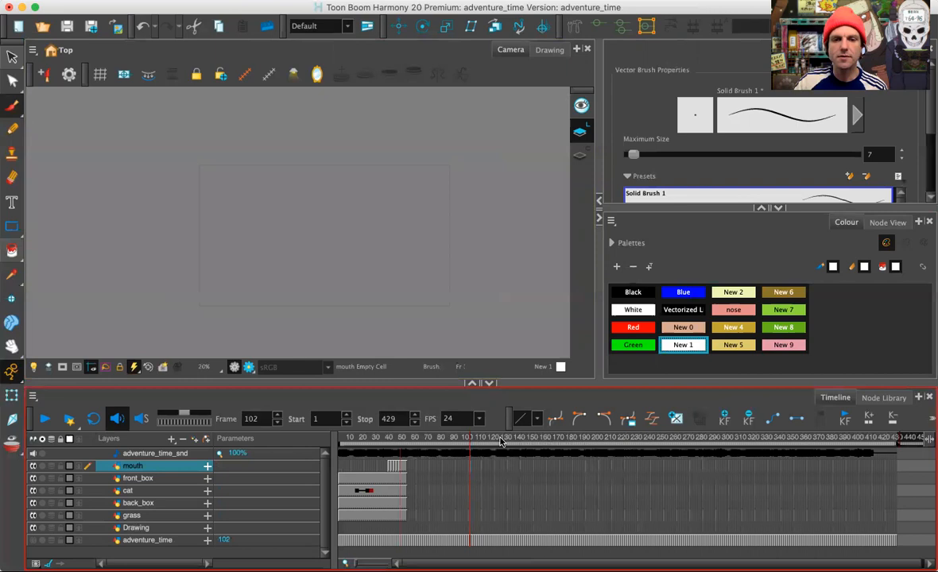
left_click(546, 438)
left_click(648, 439)
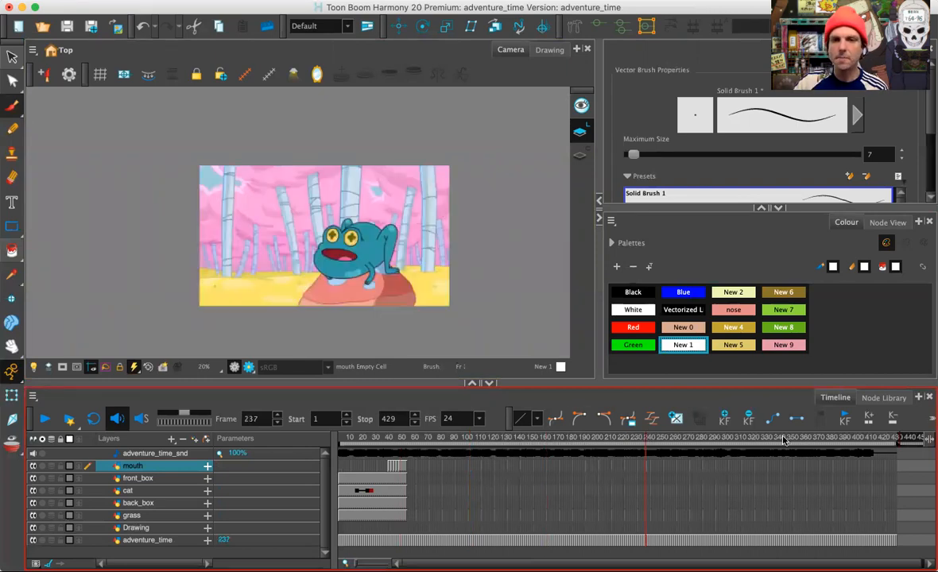
left_click(743, 440)
left_click(842, 440)
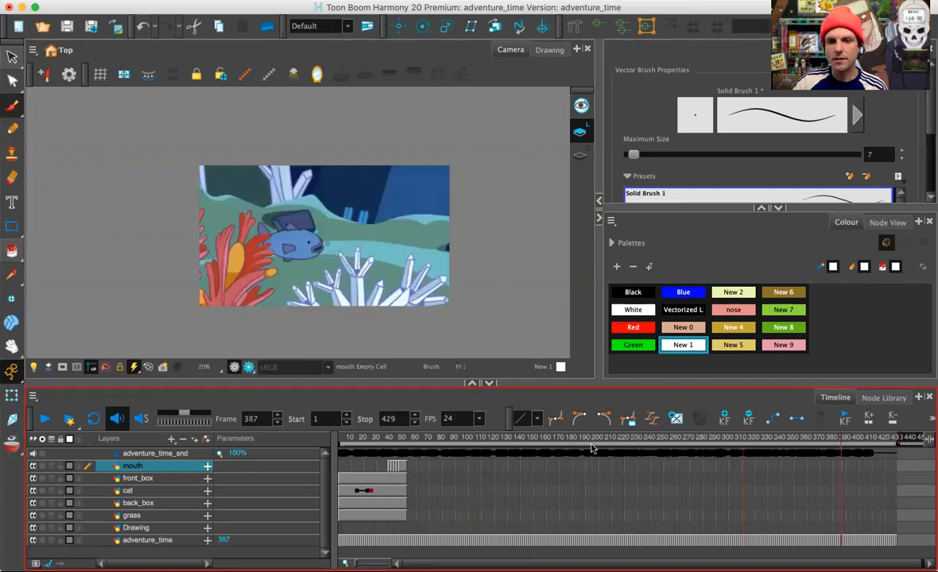